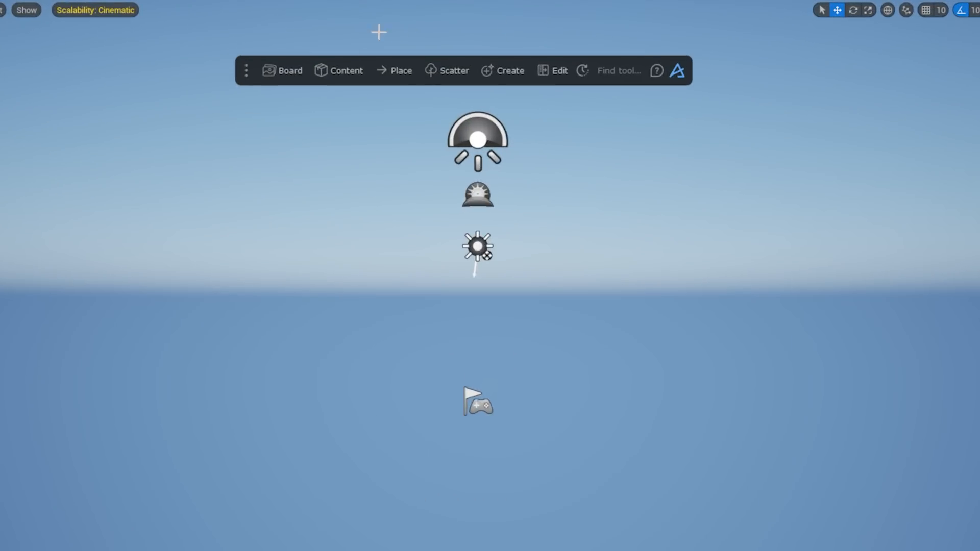
# Look through the Dash tools available for scattering and creating objects, and the list of recently used tools.
pyautogui.click(401, 71)
pyautogui.click(449, 70)
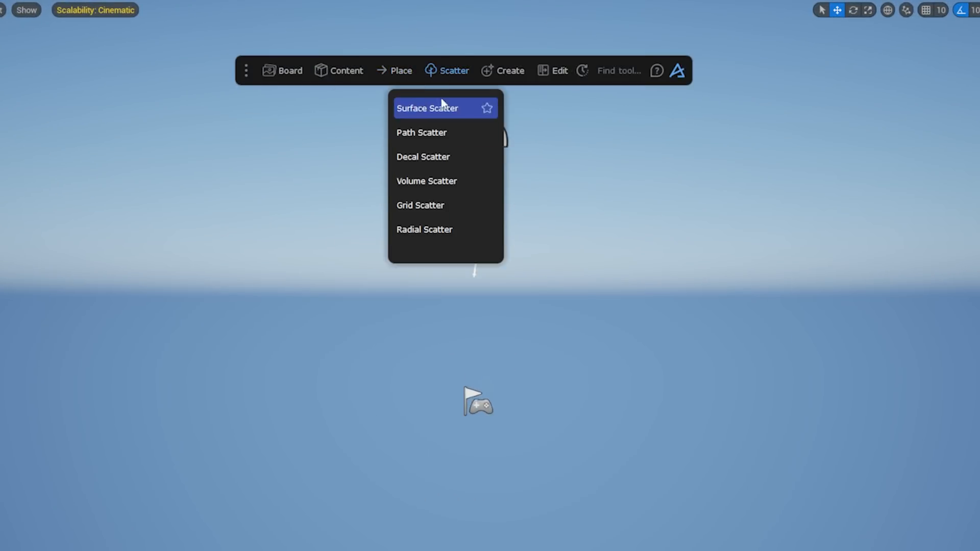
pyautogui.click(503, 71)
pyautogui.click(500, 106)
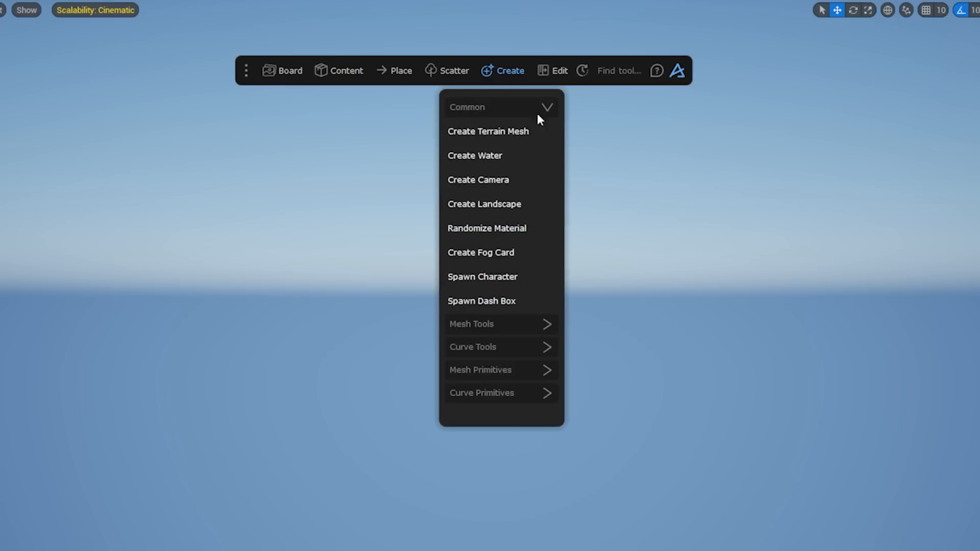
pyautogui.click(582, 71)
pyautogui.click(506, 67)
pyautogui.click(583, 73)
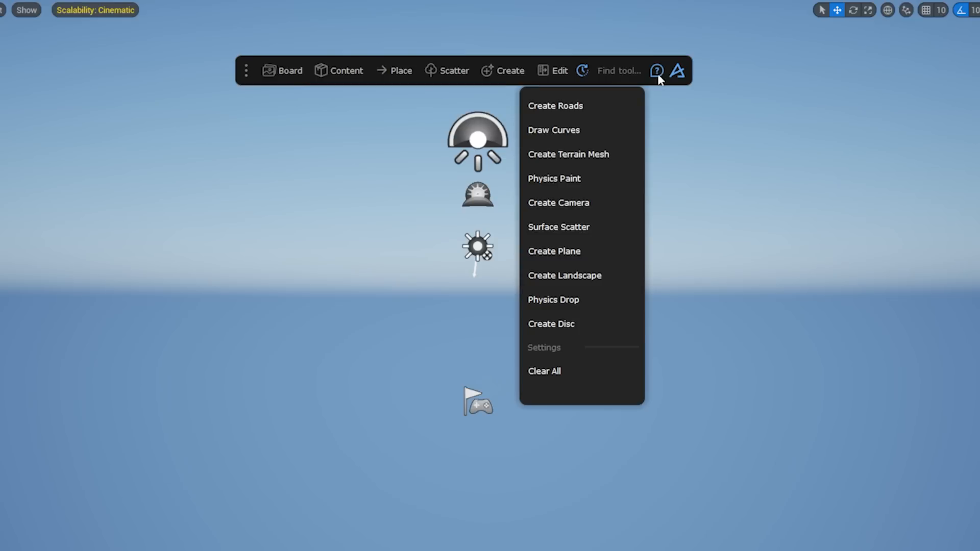
# Search the Dash tools for "camera" and for "scatter".
pyautogui.click(613, 74)
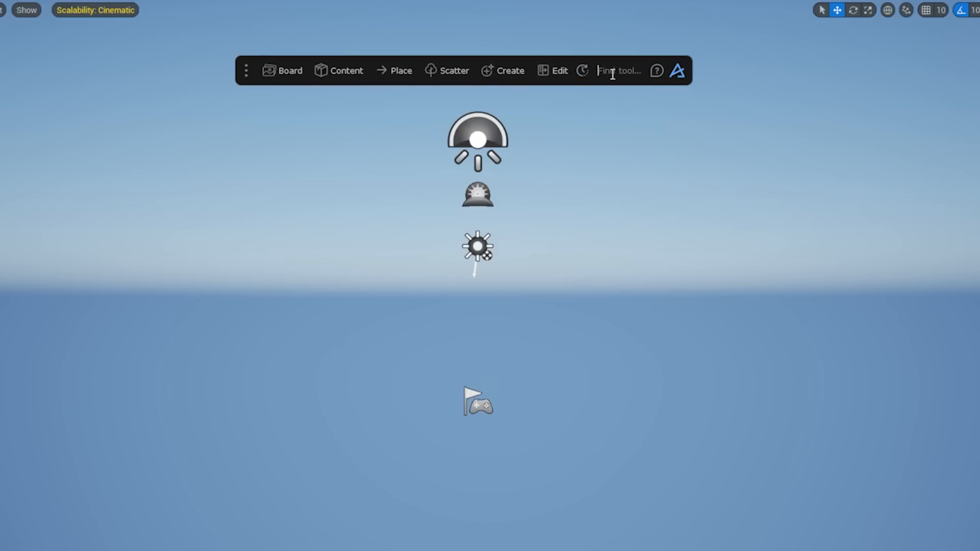
pyautogui.click(612, 75)
pyautogui.write('camer')
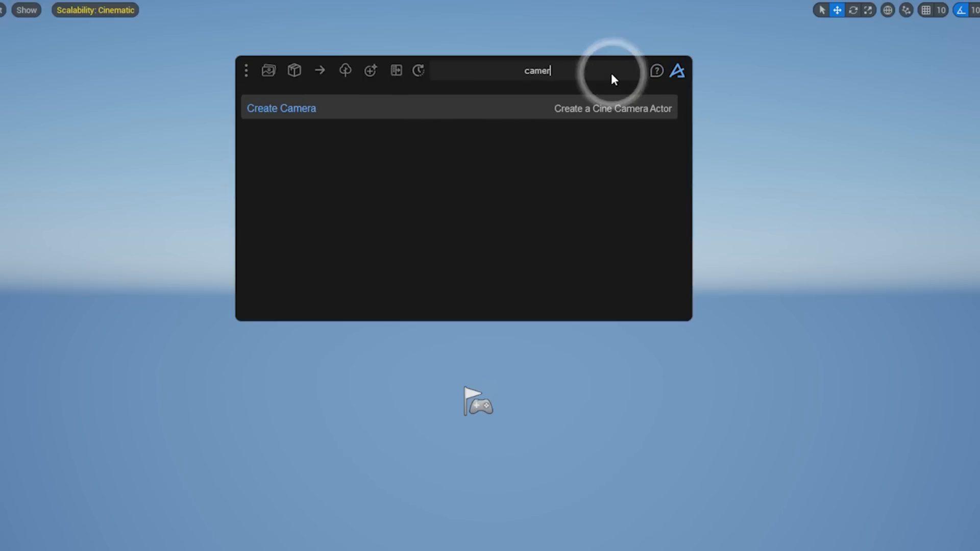
pyautogui.write('a')
pyautogui.press('BackSpace')
pyautogui.press('BackSpace')
pyautogui.press('BackSpace')
pyautogui.press('BackSpace')
pyautogui.press('BackSpace')
pyautogui.press('BackSpace')
pyautogui.write('scat')
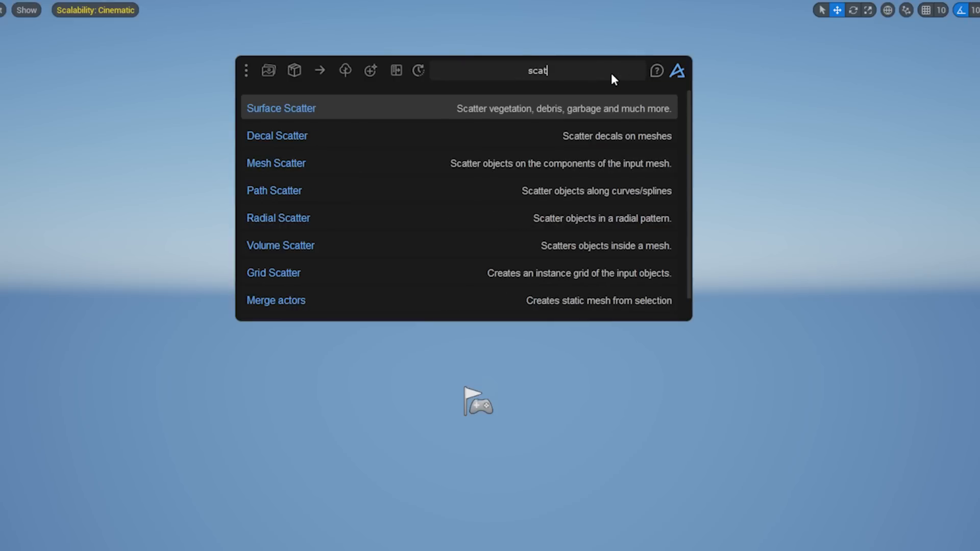
pyautogui.write('ter')
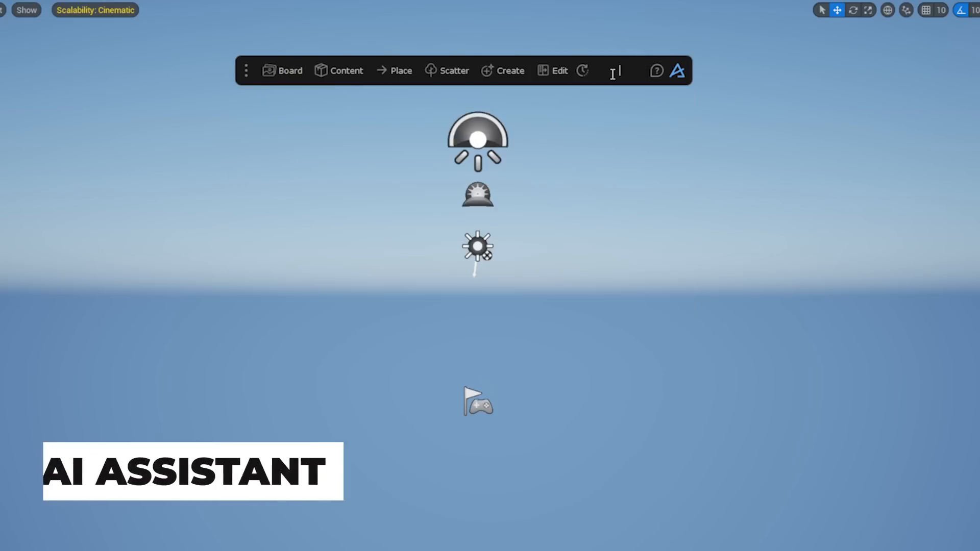
# Open the AI assistant and browse the home page of its linked online Dash documentation.
pyautogui.click(656, 71)
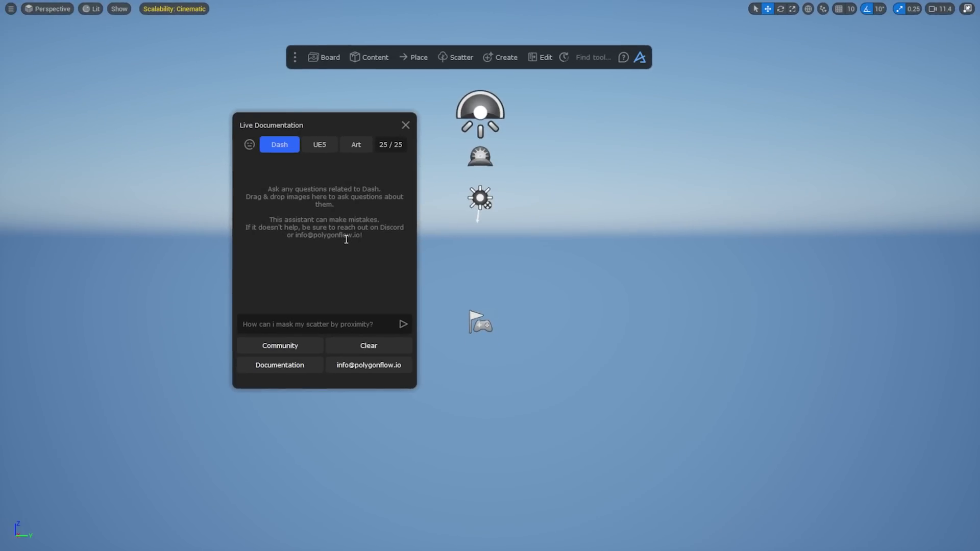
pyautogui.click(313, 370)
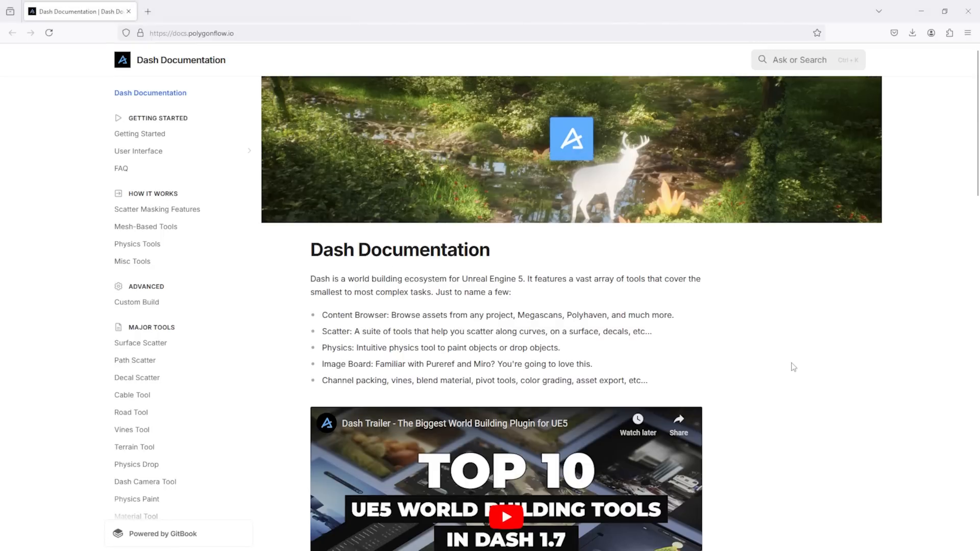
pyautogui.scroll(-7, 796, 380)
pyautogui.scroll(-7, 788, 376)
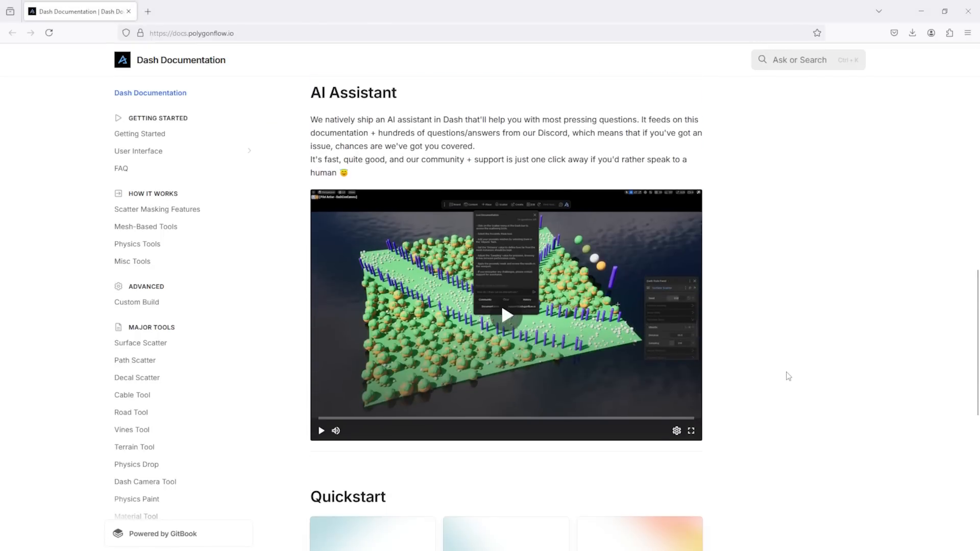
# Read the Getting Started guide in the documentation and view the Dash community from the assistant.
pyautogui.click(356, 398)
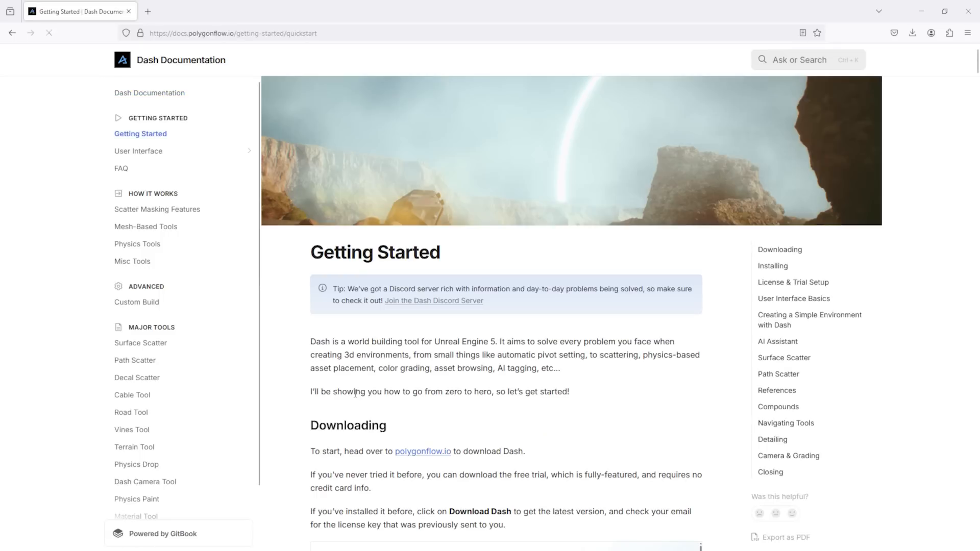
pyautogui.scroll(-4, 684, 398)
pyautogui.scroll(-6, 745, 401)
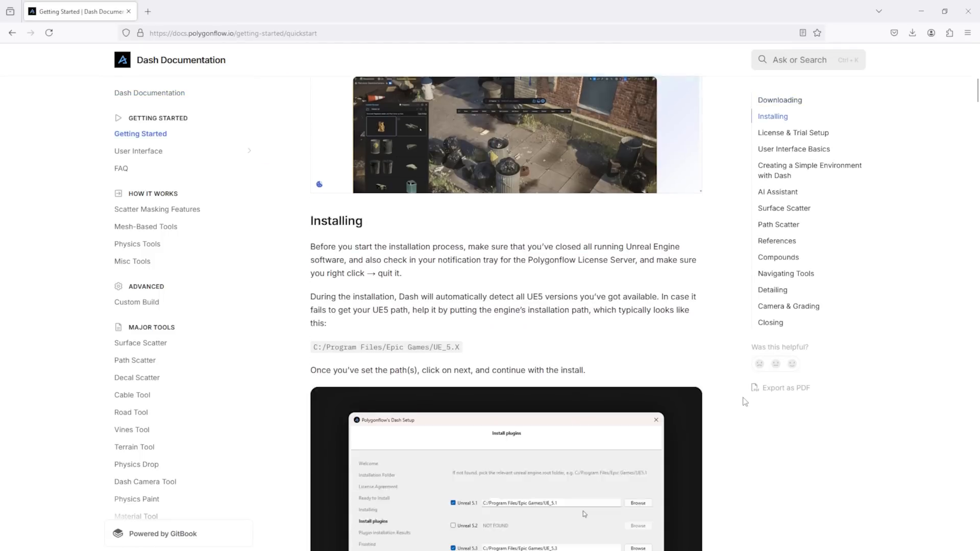
pyautogui.scroll(-5, 745, 402)
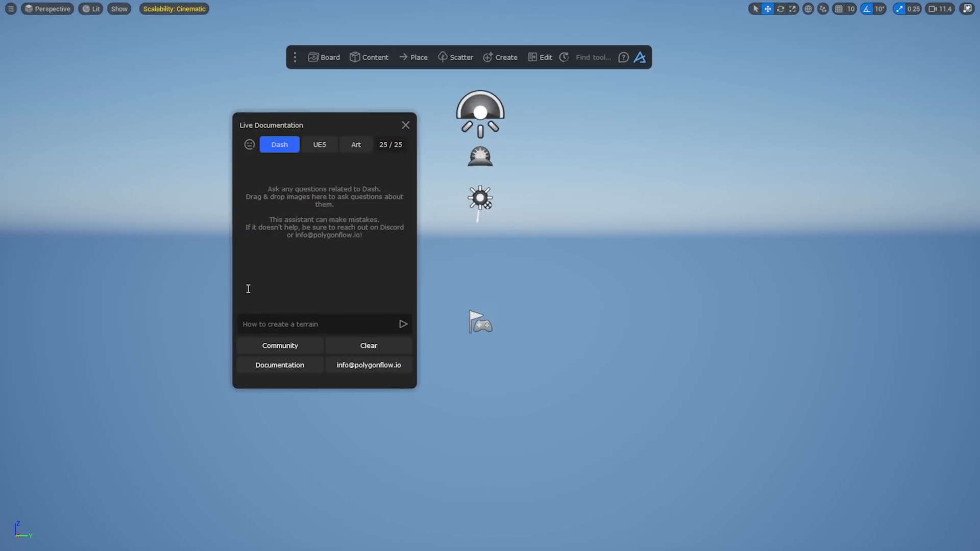
pyautogui.click(309, 345)
pyautogui.scroll(-10, 795, 107)
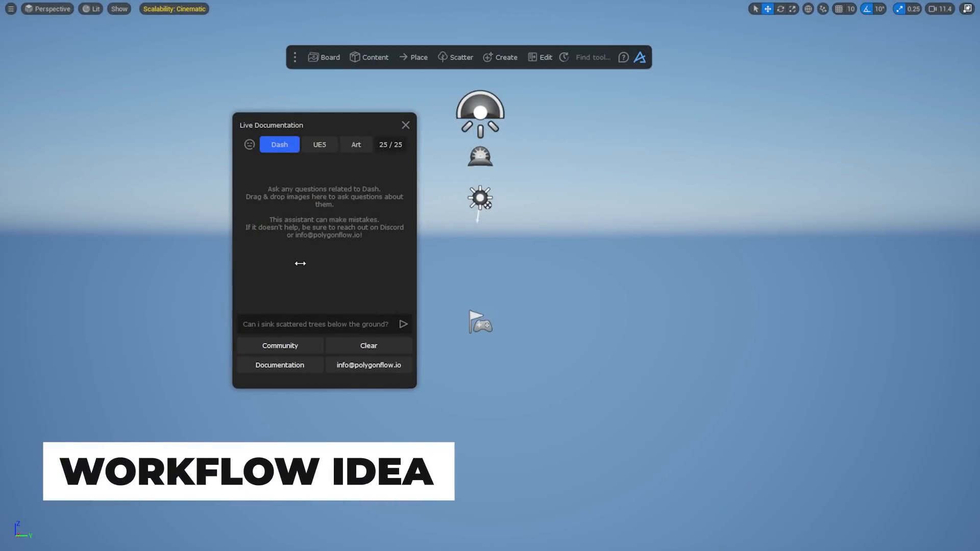
# Switch to the road reference folder in File Explorer and view its pictures at full window size.
pyautogui.hotkey('alt', 'Tab')
pyautogui.moveTo(494, 212); pyautogui.dragTo(639, 170)
pyautogui.doubleClick(601, 251)
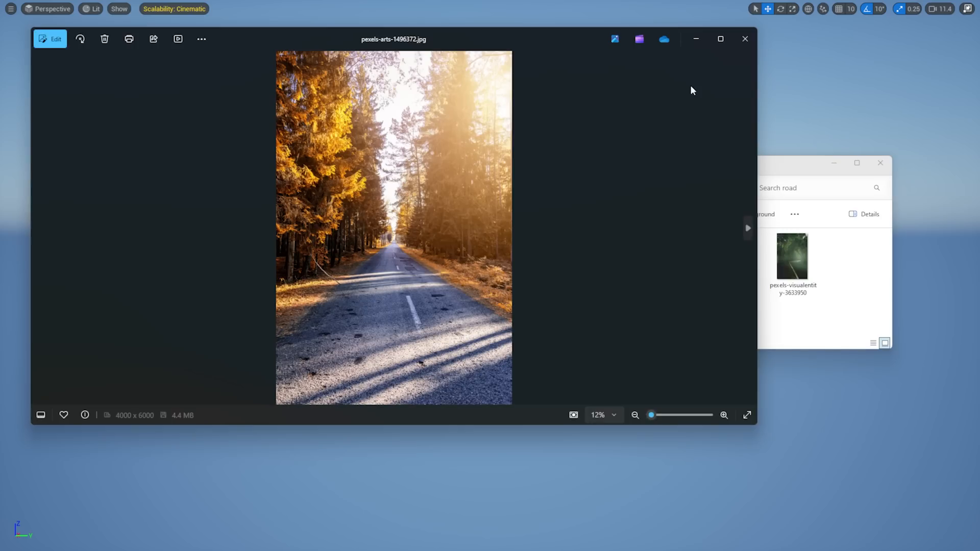
pyautogui.click(720, 38)
pyautogui.press('Right')
pyautogui.press('Right')
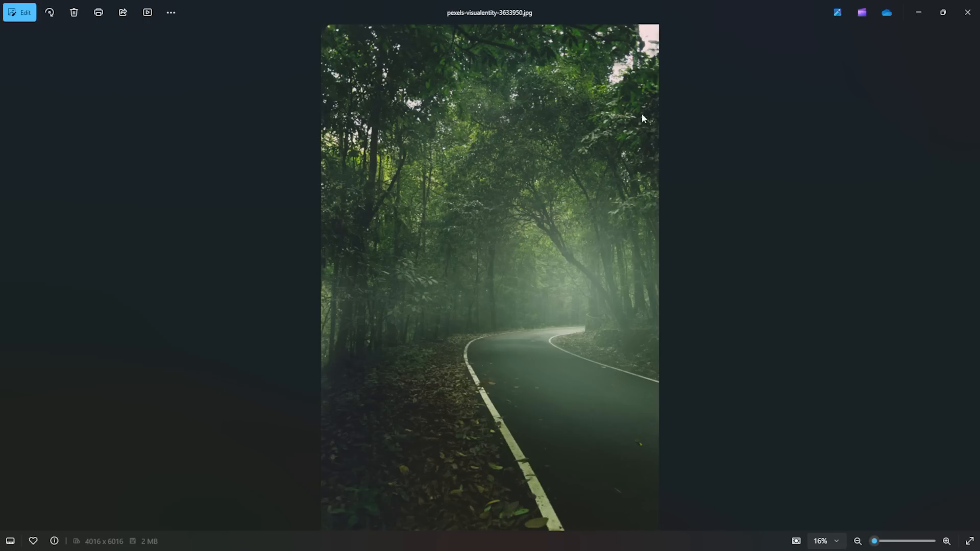
pyautogui.click(968, 12)
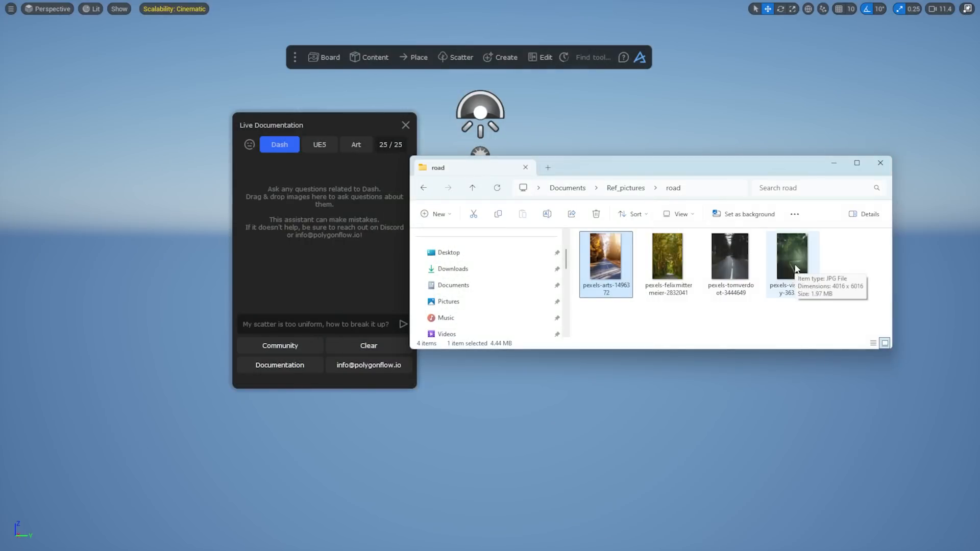
# Attach pexels-visualentity-3633950.jpg to the AI assistant and ask "How do I create this scene with terrain, road and forest?".
pyautogui.moveTo(795, 268); pyautogui.dragTo(328, 290)
pyautogui.click(333, 325)
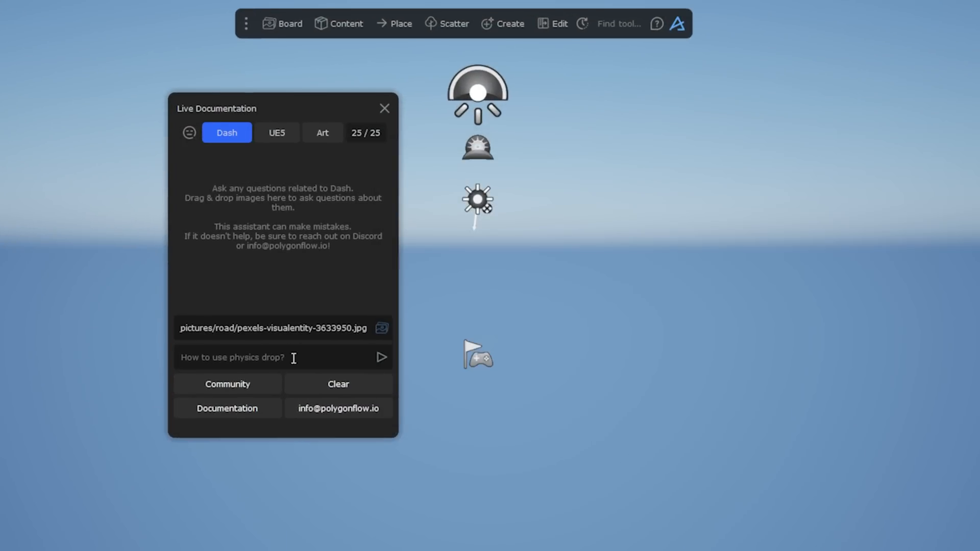
pyautogui.write('How do I create this scene with')
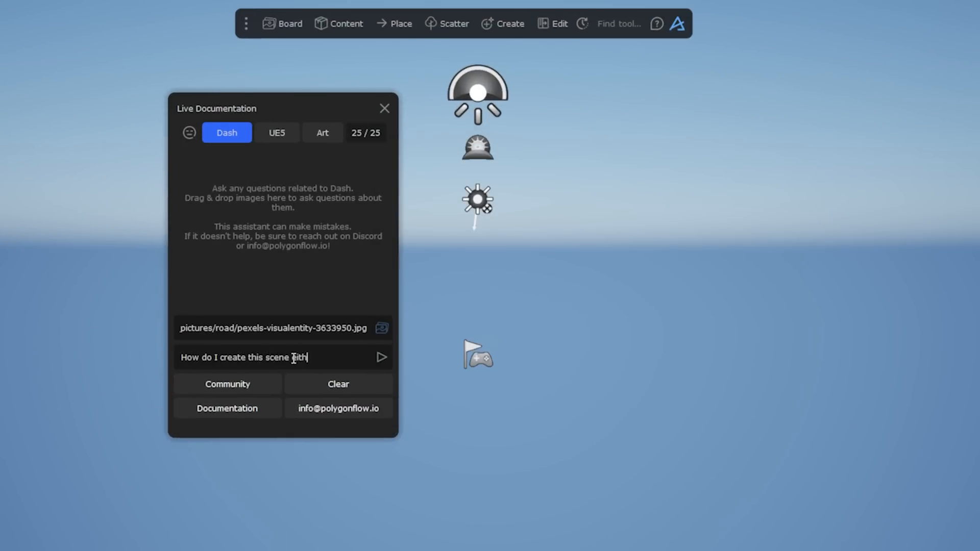
pyautogui.write(' terrain, road and forest?')
pyautogui.press('Return')
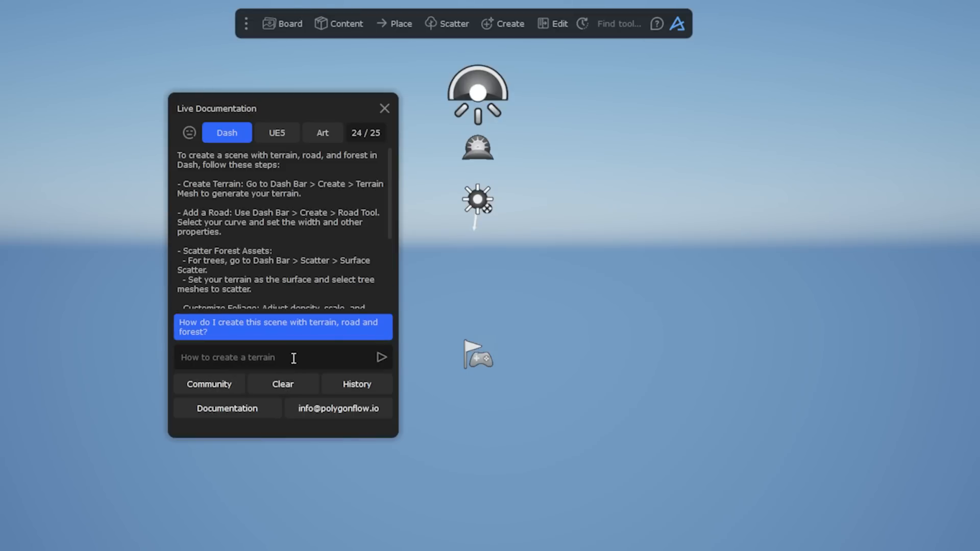
# Read the assistant's instructions for building the terrain, road and forest scene, and close the assistant.
pyautogui.scroll(-1, 331, 227)
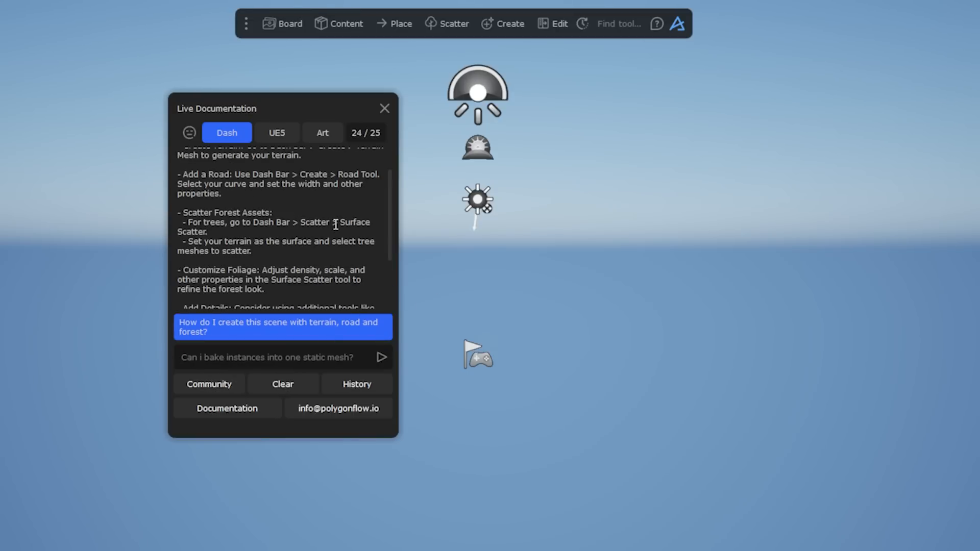
pyautogui.scroll(-1, 344, 215)
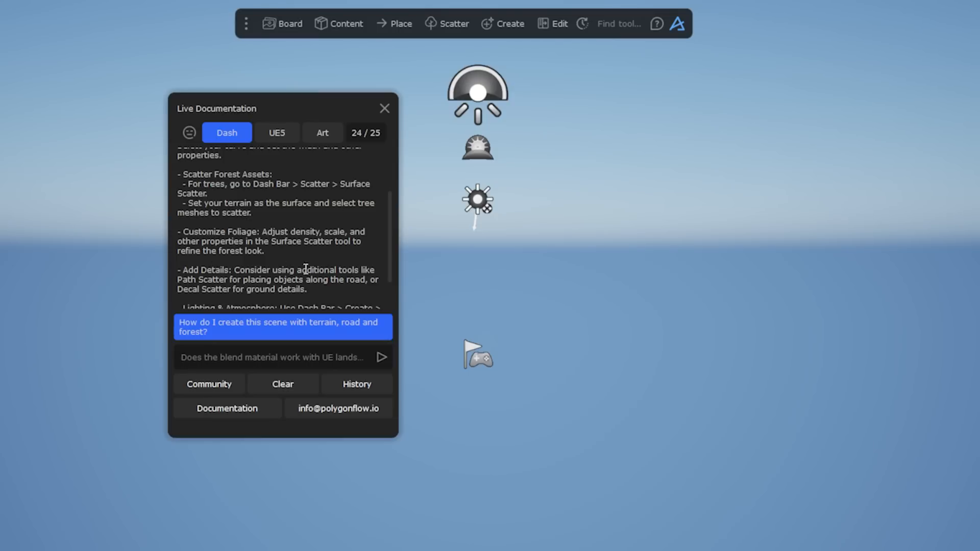
pyautogui.scroll(-1, 357, 234)
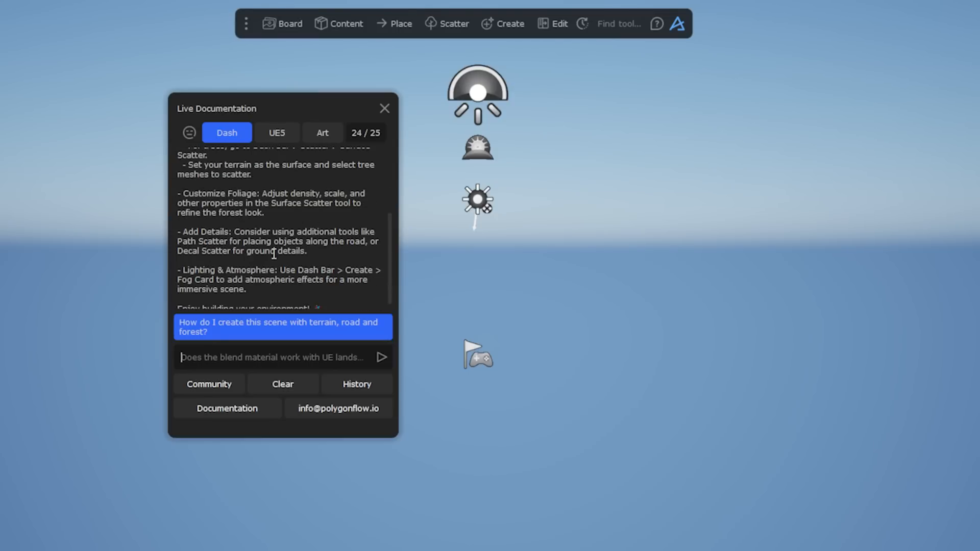
pyautogui.scroll(-1, 338, 244)
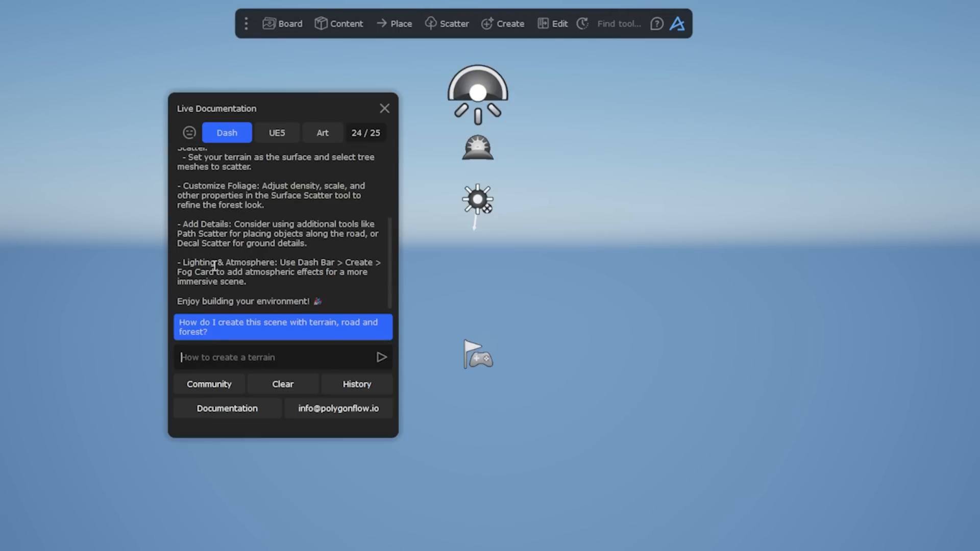
pyautogui.scroll(3, 332, 291)
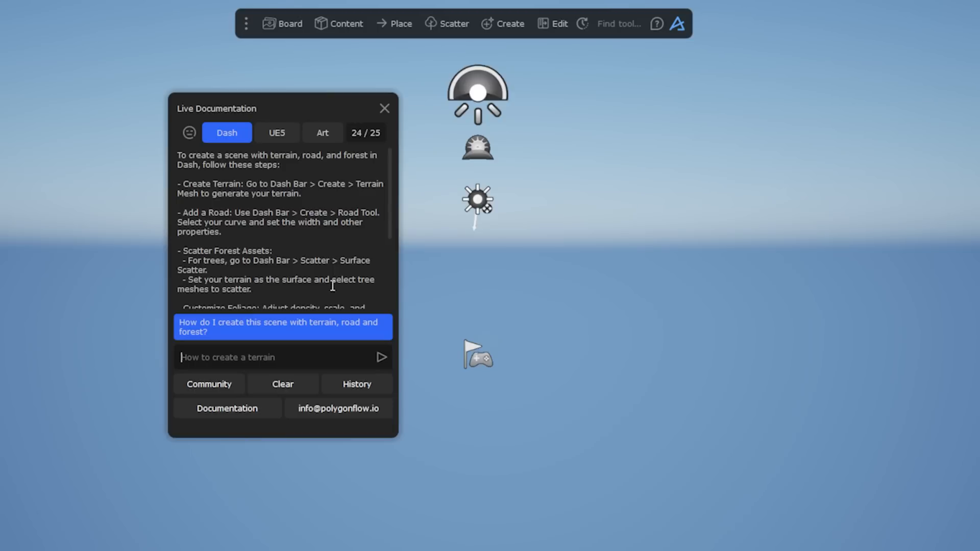
pyautogui.click(385, 113)
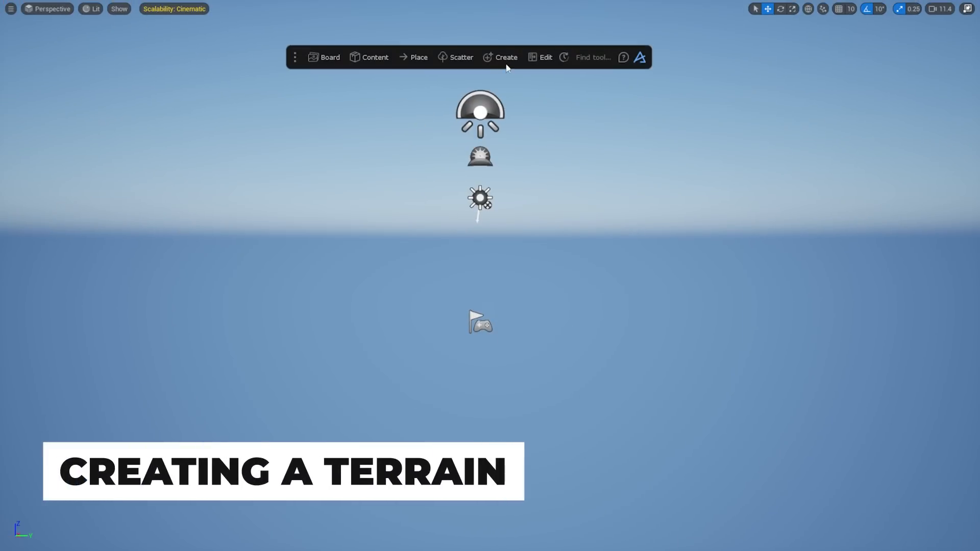
# Create a terrain mesh, move its settings window closer to the scene, and check the list of available tools.
pyautogui.click(510, 24)
pyautogui.click(501, 86)
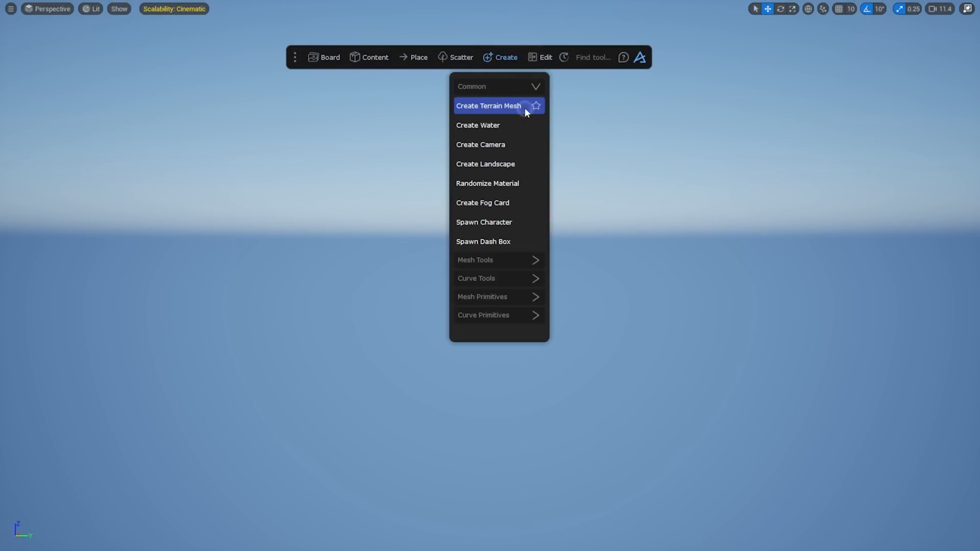
pyautogui.click(526, 108)
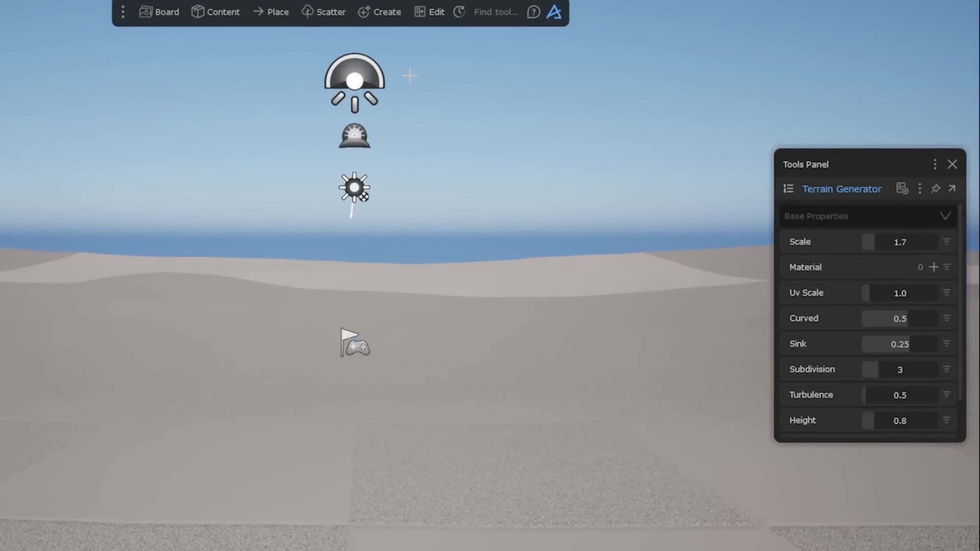
pyautogui.moveTo(809, 164); pyautogui.dragTo(625, 125)
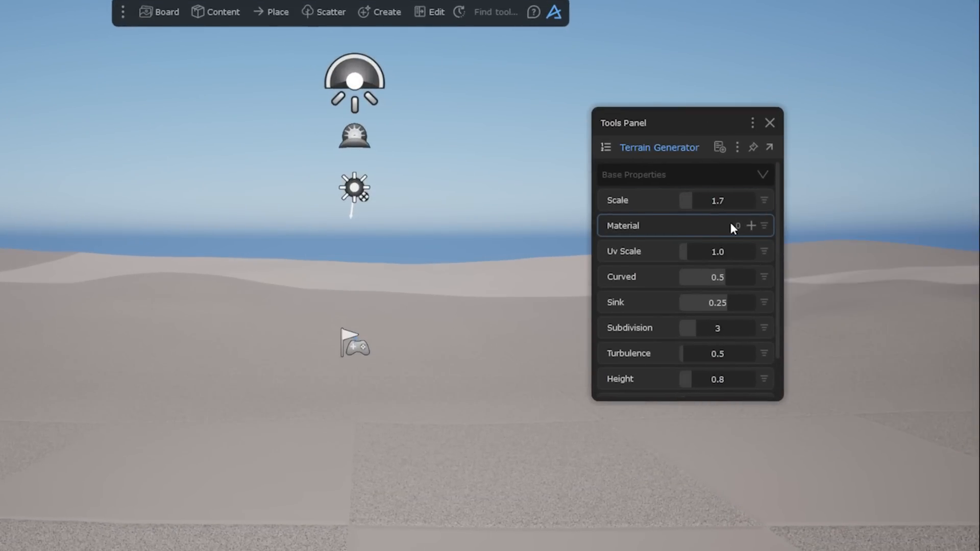
pyautogui.click(605, 148)
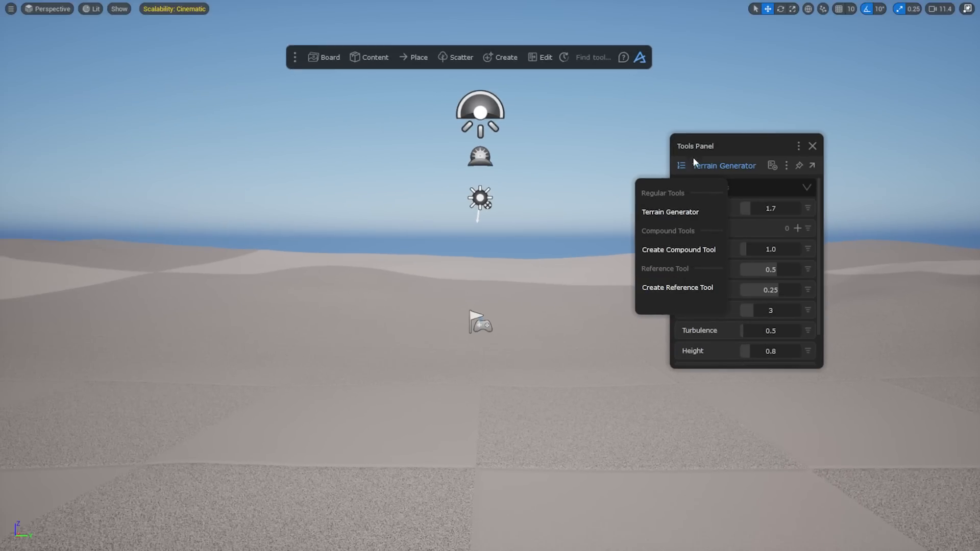
pyautogui.click(735, 149)
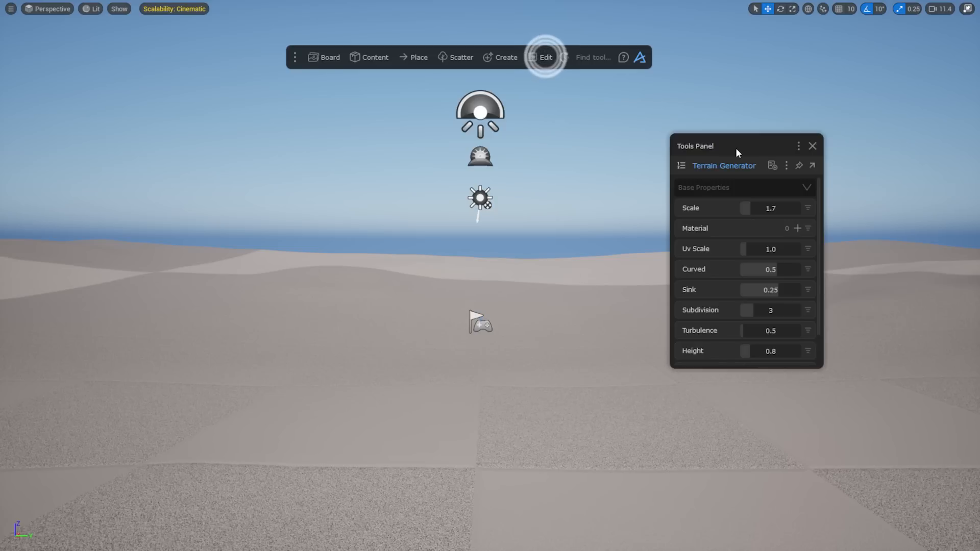
# Set the terrain's Scale to 2.84, Curved to 1.0, Turbulence to 0.33 and Height to 0.08.
pyautogui.moveTo(747, 205)
pyautogui.mouseDown()
pyautogui.moveTo(769, 208)
pyautogui.moveTo(758, 210)
pyautogui.mouseUp()
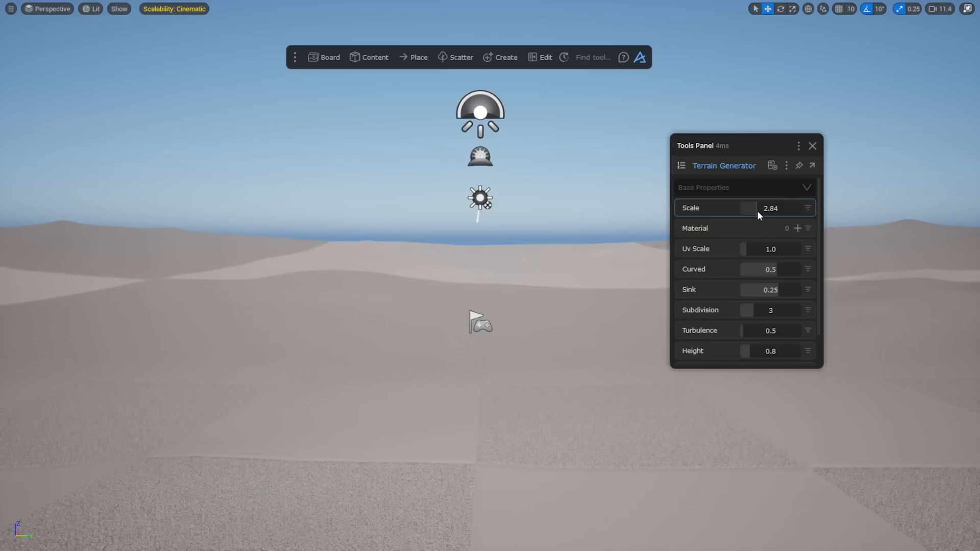
pyautogui.moveTo(773, 265); pyautogui.dragTo(783, 264)
pyautogui.moveTo(755, 328); pyautogui.dragTo(737, 351)
# Set the terrain's Turbulence to 0.0, Height to 0.5 and Seed to 4579, and frame the whole mesh.
pyautogui.scroll(-2, 761, 326)
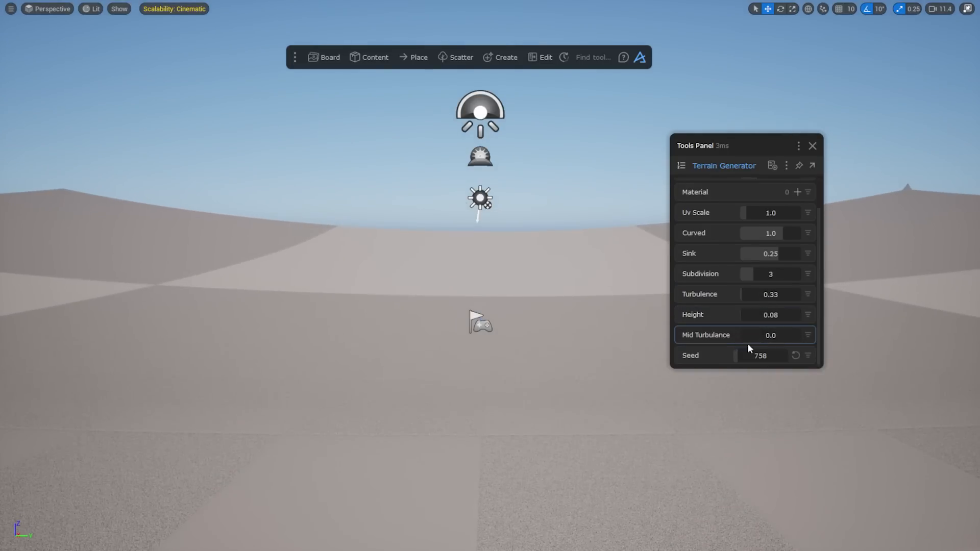
pyautogui.moveTo(767, 293); pyautogui.dragTo(752, 315)
pyautogui.moveTo(767, 295); pyautogui.dragTo(744, 296)
pyautogui.moveTo(751, 354); pyautogui.dragTo(759, 355)
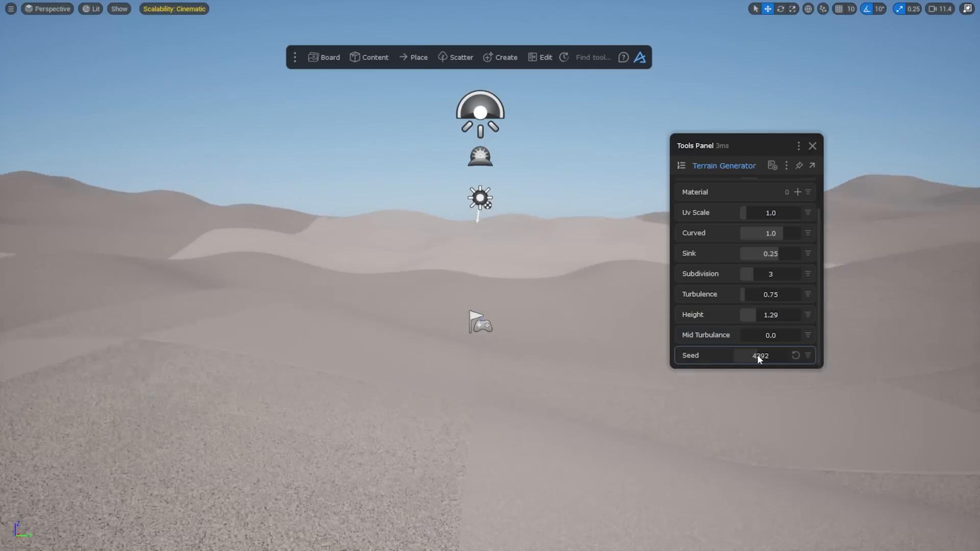
pyautogui.moveTo(745, 296); pyautogui.dragTo(747, 317)
pyautogui.press('f')
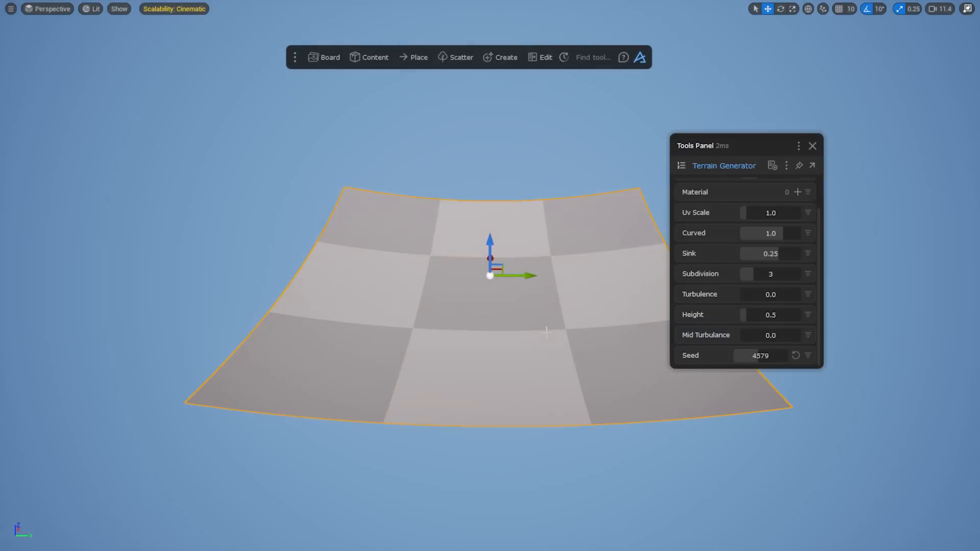
# Set the terrain's Curved value to 0.17 and close its settings.
pyautogui.moveTo(770, 234); pyautogui.dragTo(746, 234)
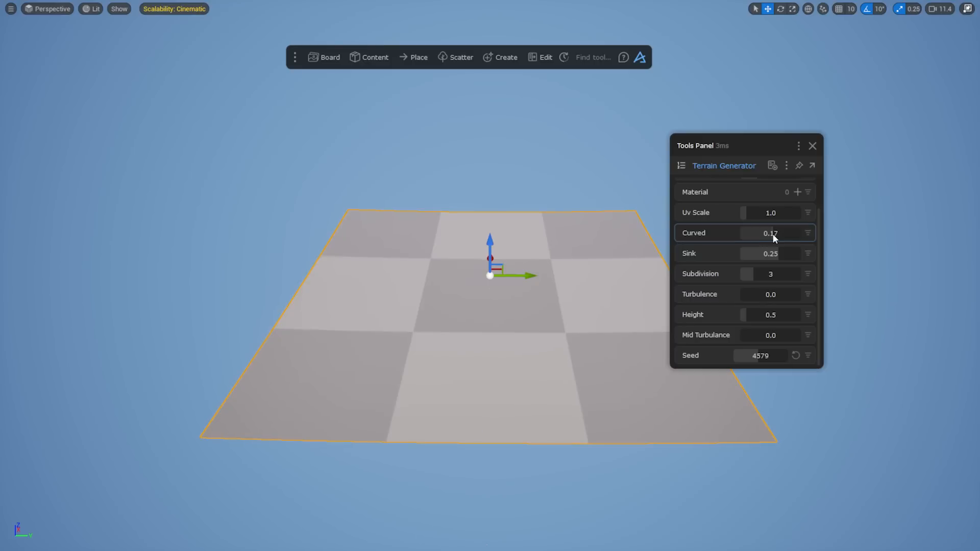
pyautogui.click(811, 146)
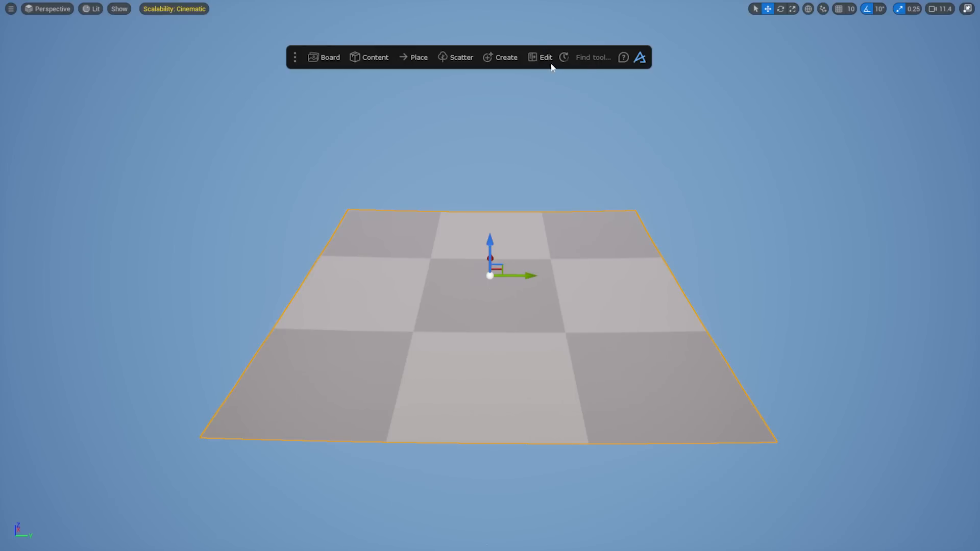
# Reopen the documentation assistant, recall its earlier scene-building answer from the history, and move its window closer to the terrain.
pyautogui.click(629, 58)
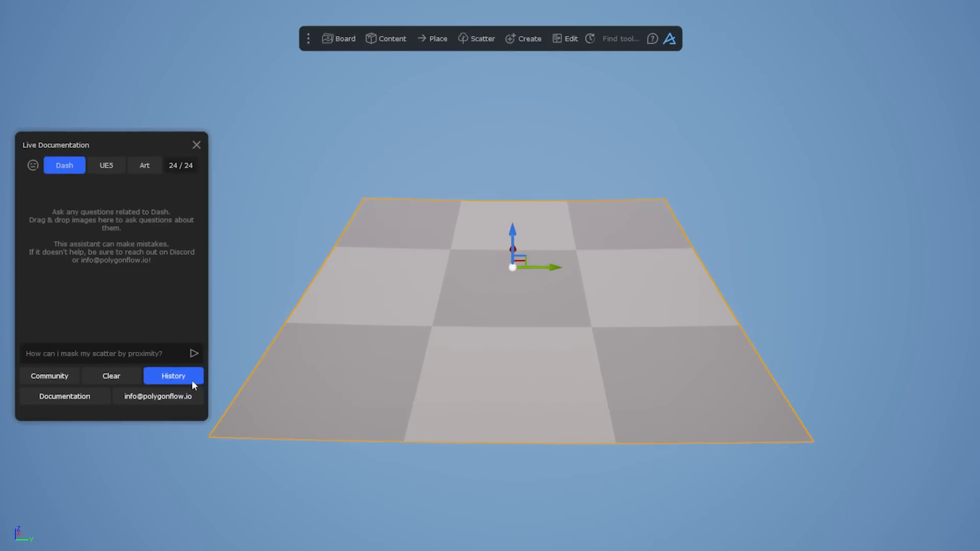
pyautogui.click(168, 378)
pyautogui.click(216, 402)
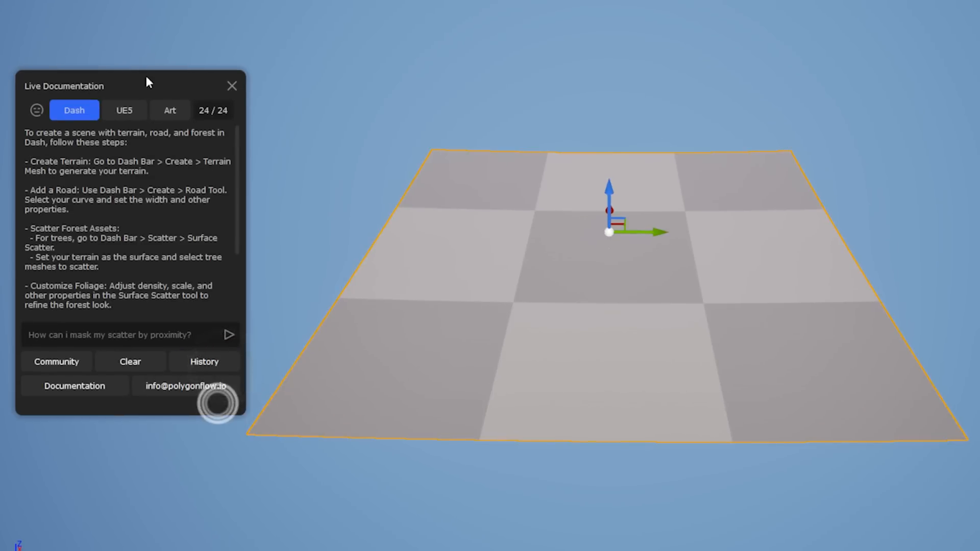
pyautogui.moveTo(146, 77); pyautogui.dragTo(364, 27)
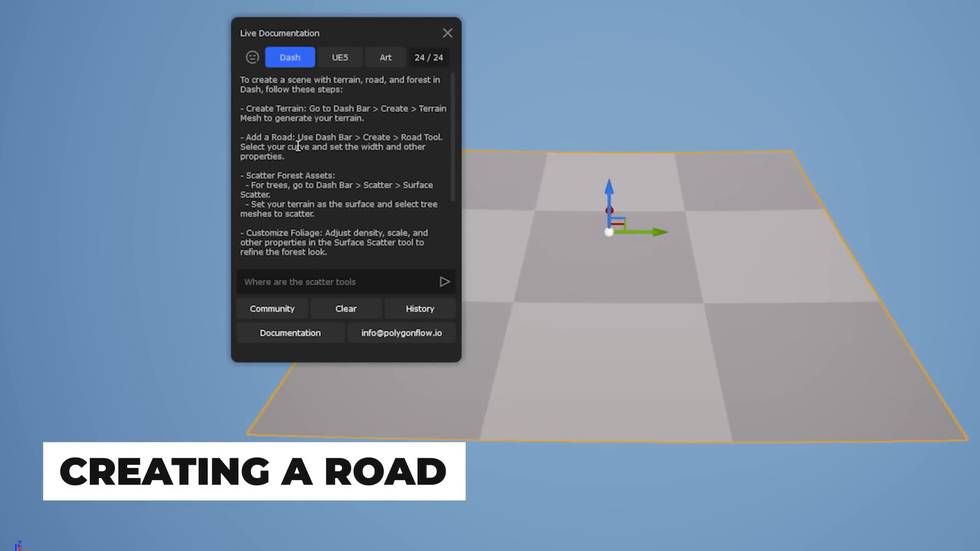
# Ask the assistant "How do I draw a curve?", read the answer and close the assistant.
pyautogui.click(362, 282)
pyautogui.write('Ho')
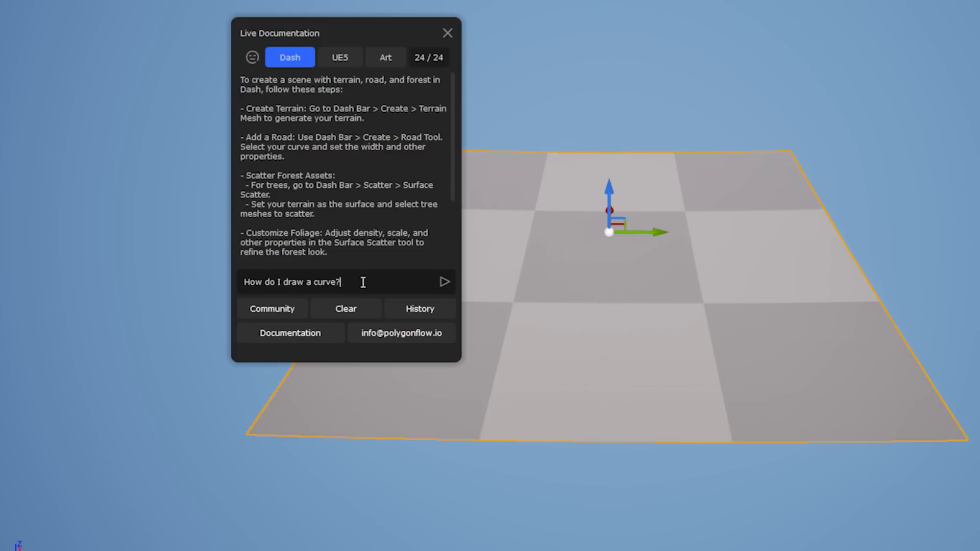
pyautogui.press('Return')
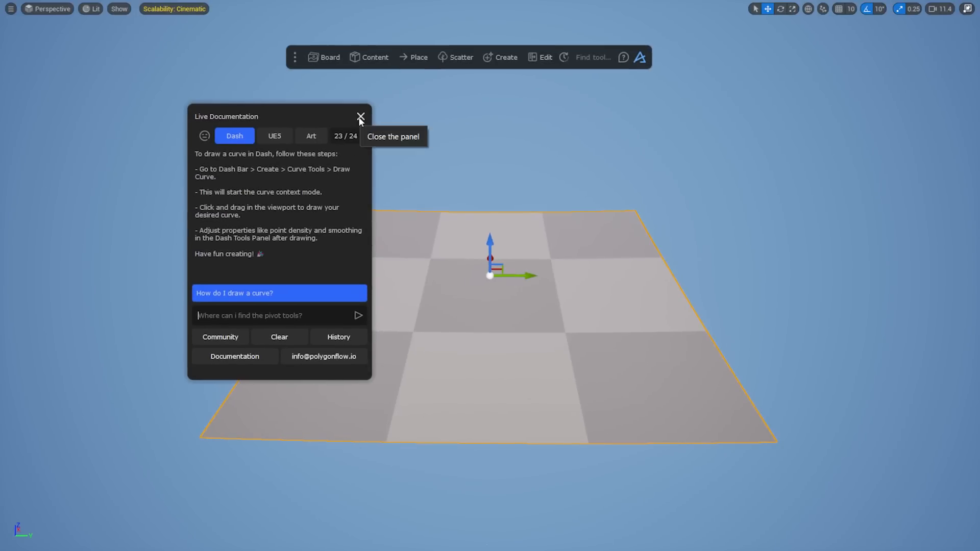
pyautogui.click(360, 118)
# Draw an S-shaped curve diagonally across the terrain with the Draw Curve tool, using a Distance of 40.
pyautogui.click(507, 54)
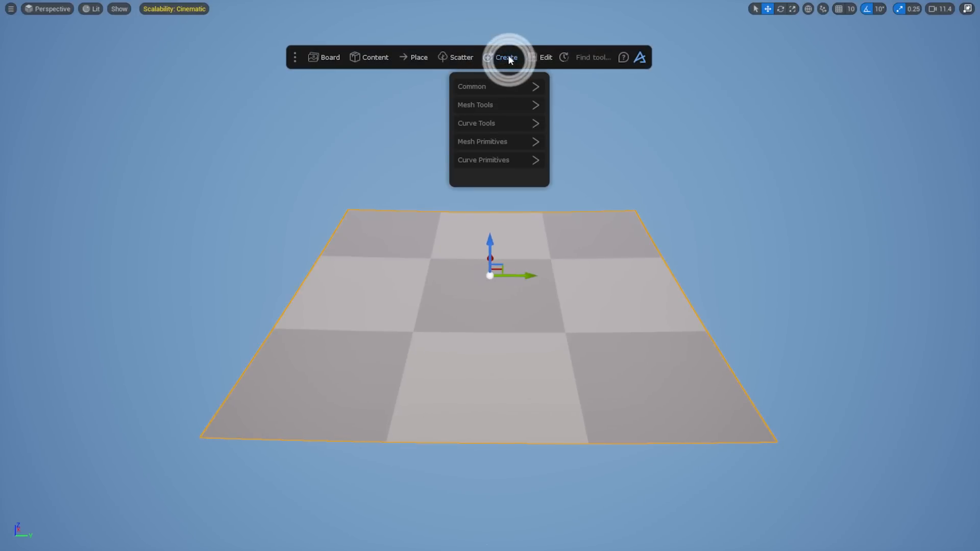
pyautogui.click(509, 124)
pyautogui.click(509, 143)
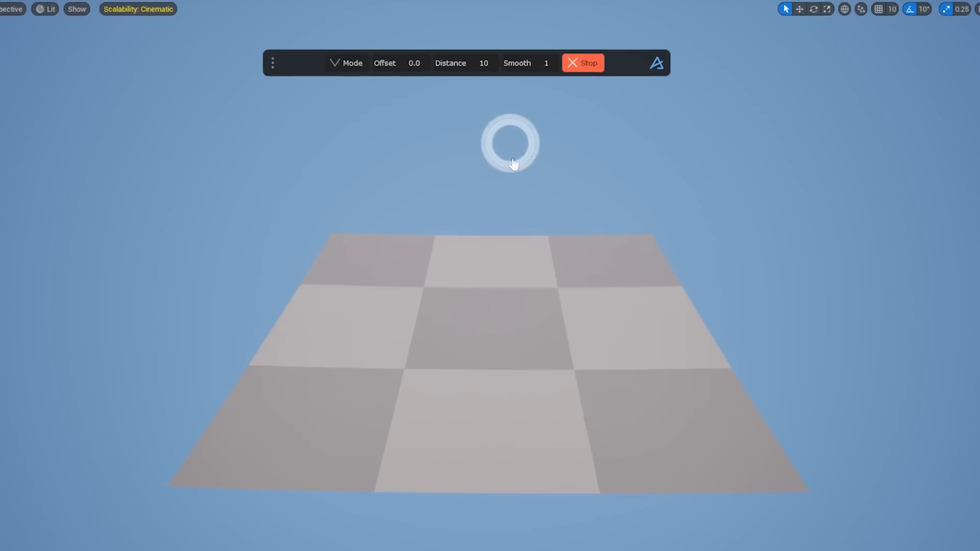
pyautogui.click(334, 61)
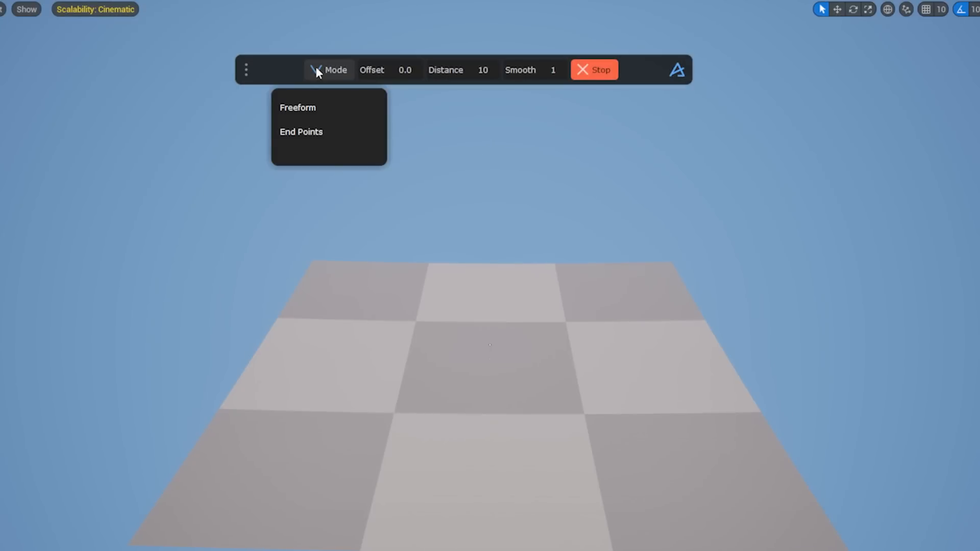
pyautogui.click(289, 75)
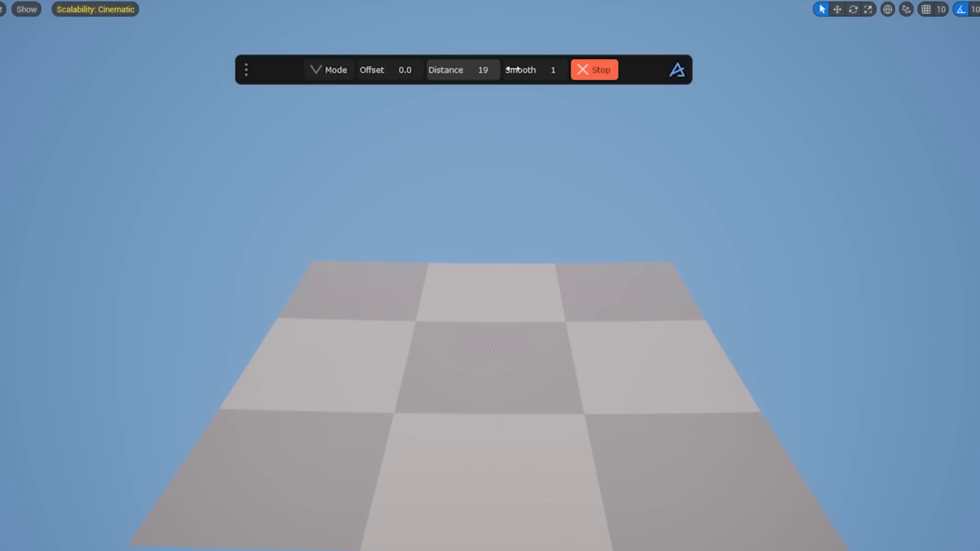
pyautogui.moveTo(513, 69); pyautogui.dragTo(444, 67)
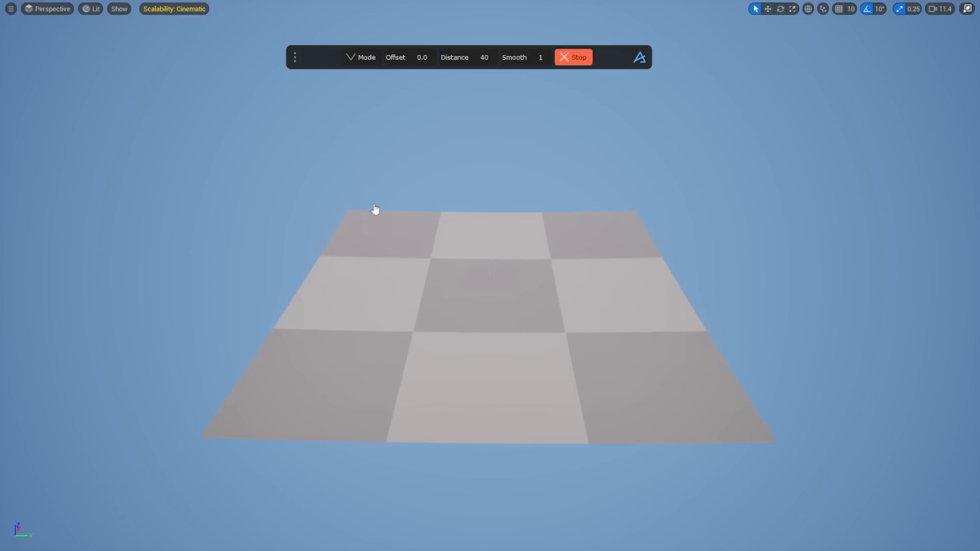
pyautogui.moveTo(345, 223)
pyautogui.mouseDown()
pyautogui.moveTo(431, 251)
pyautogui.moveTo(496, 329)
pyautogui.moveTo(572, 390)
pyautogui.moveTo(727, 420)
pyautogui.mouseUp()
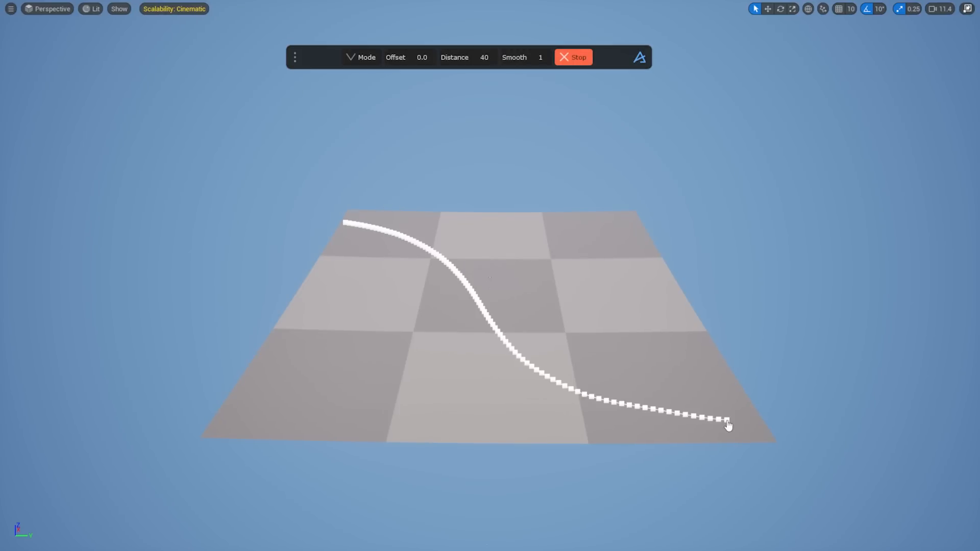
# Thin the drawn curve to about 16 widely spaced points and finish the curve drawing.
pyautogui.moveTo(604, 282)
pyautogui.keyDown('ctrl'); pyautogui.mouseDown()
pyautogui.moveTo(620, 282)
pyautogui.moveTo(78, 72)
pyautogui.mouseUp(); pyautogui.keyUp('ctrl')
pyautogui.keyDown('ctrl'); pyautogui.moveTo(640, 291); pyautogui.dragTo(442, 275); pyautogui.keyUp('ctrl')
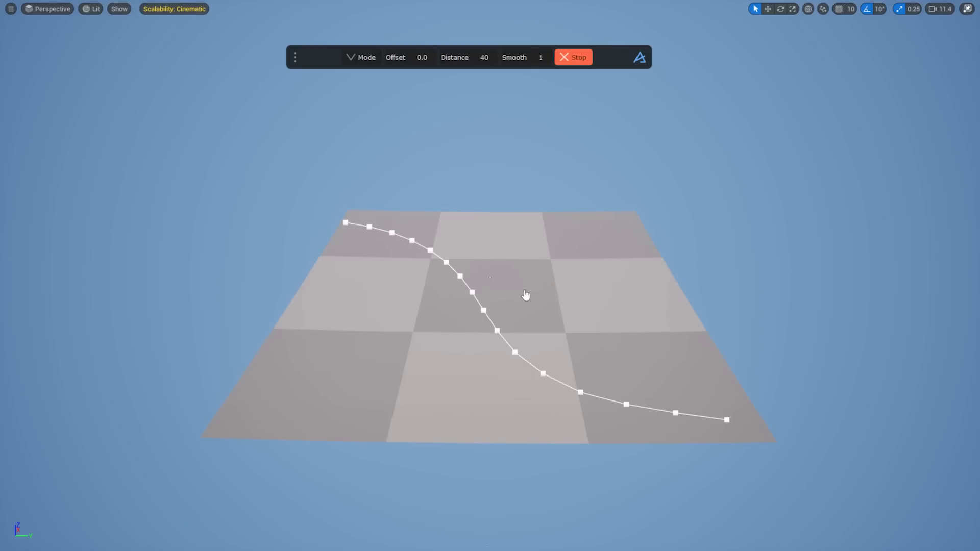
pyautogui.click(575, 57)
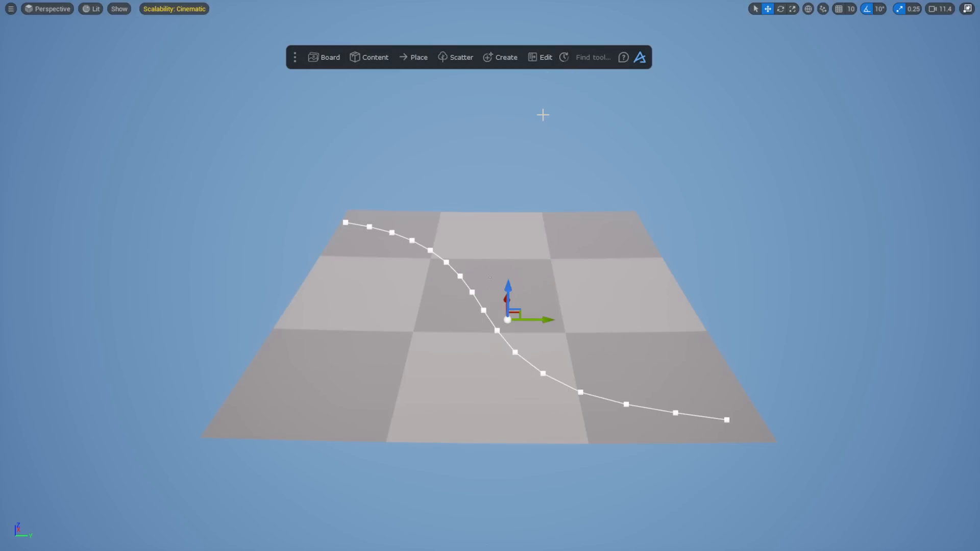
# Create a road with the Road Tool, assign the drawn curve to it, and set its Width to 433.33.
pyautogui.click(506, 57)
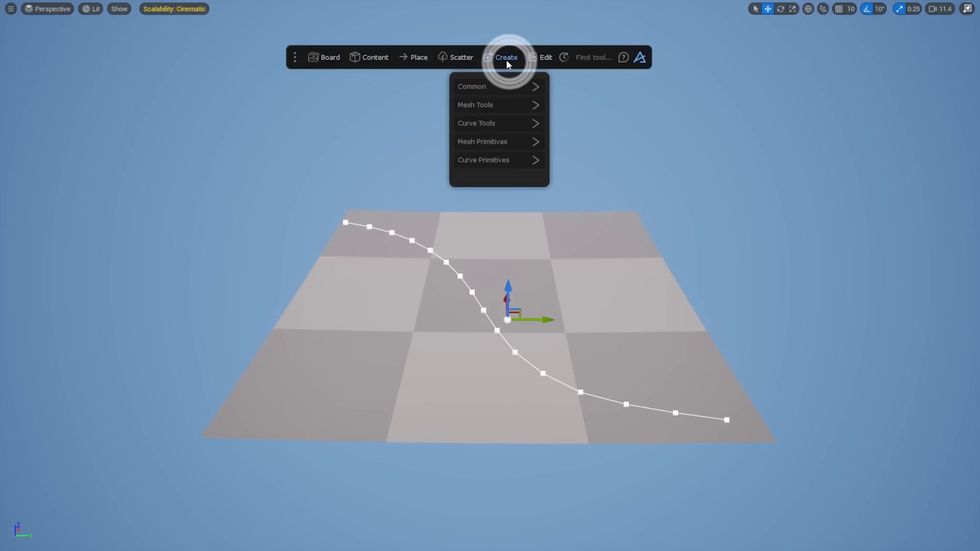
pyautogui.click(502, 123)
pyautogui.click(516, 201)
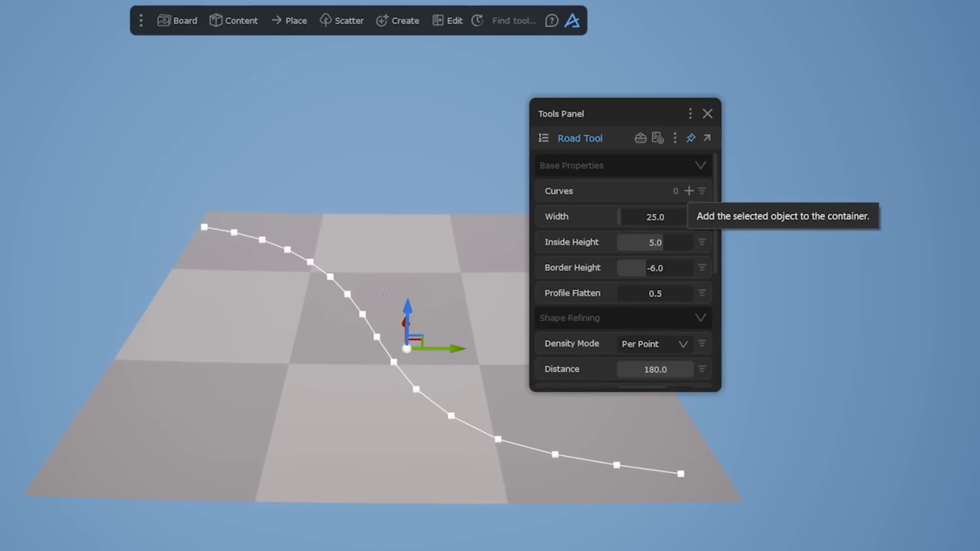
pyautogui.click(378, 336)
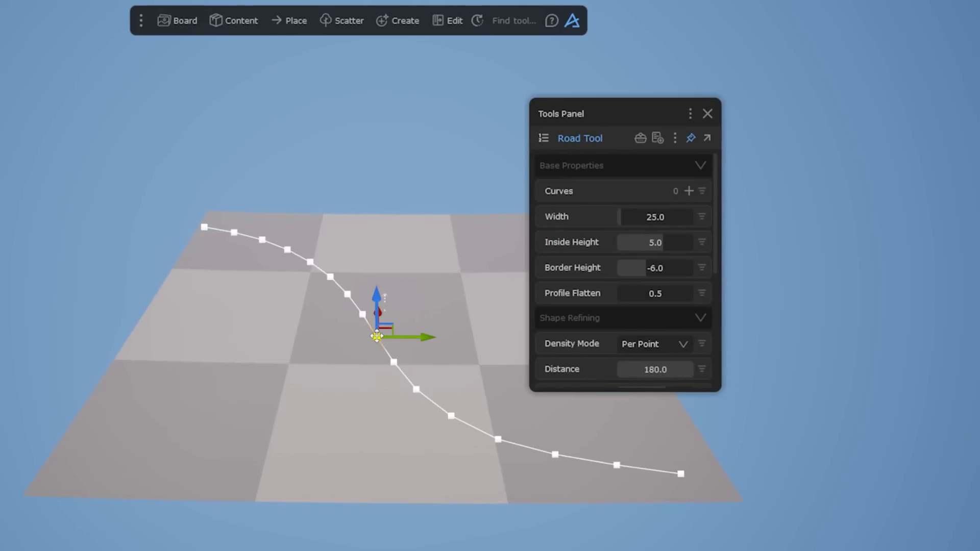
pyautogui.click(689, 191)
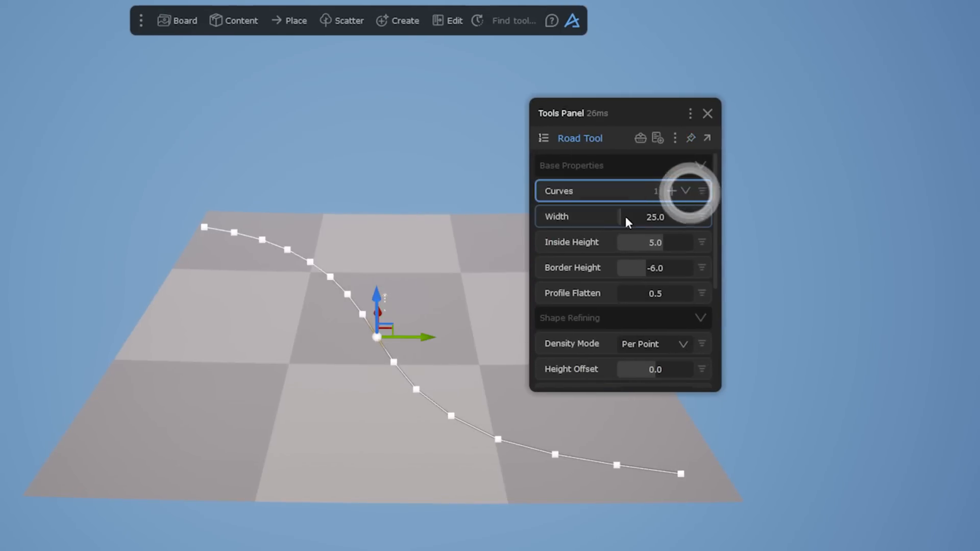
pyautogui.moveTo(621, 215); pyautogui.dragTo(642, 219)
pyautogui.moveTo(658, 218); pyautogui.dragTo(684, 216)
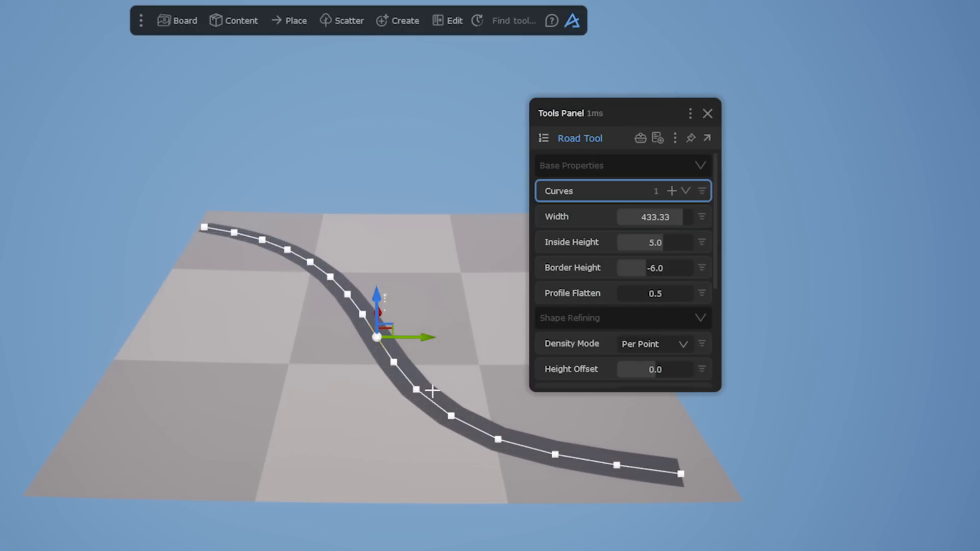
# Smooth the road's bends by setting its Resolution to 18 and Smooth to 2.
pyautogui.scroll(5, 433, 390)
pyautogui.scroll(-1, 432, 389)
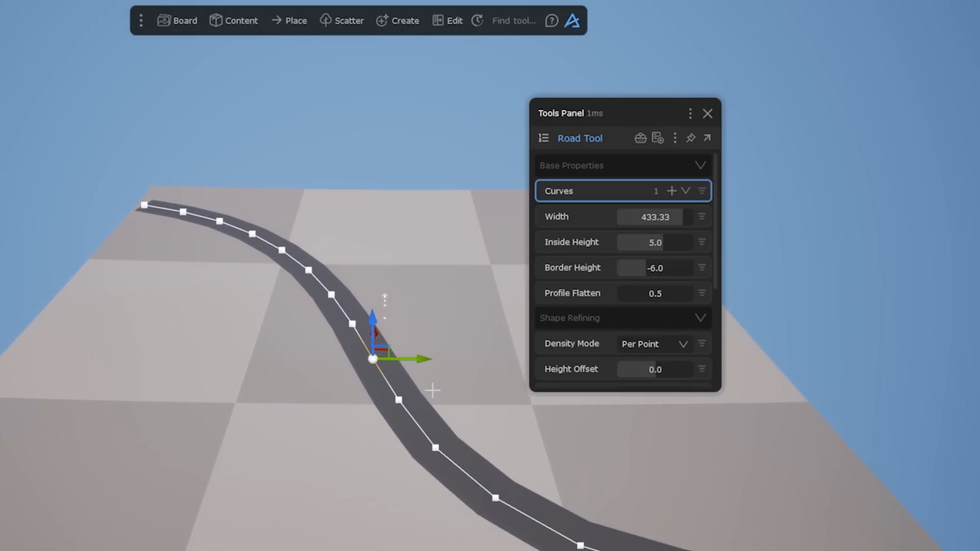
pyautogui.scroll(-3, 592, 244)
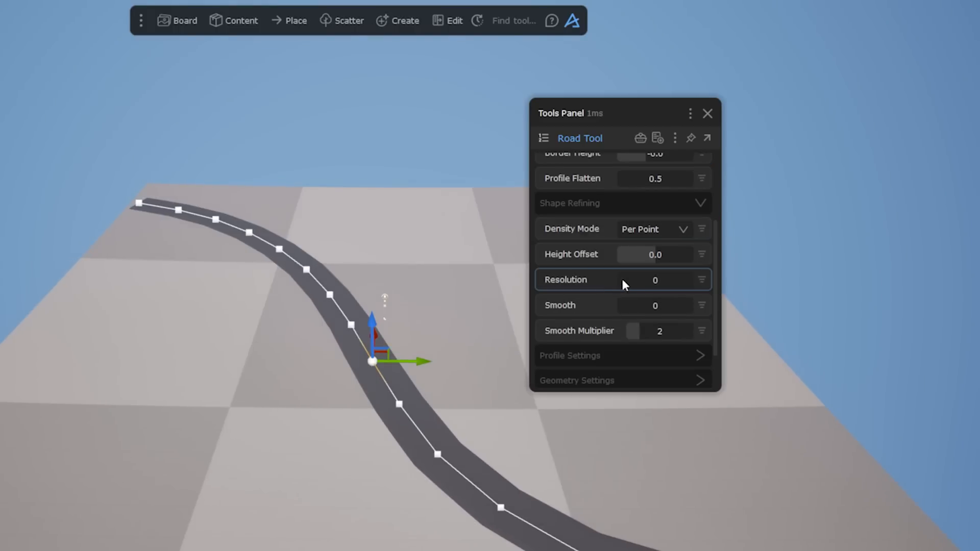
pyautogui.moveTo(623, 282); pyautogui.dragTo(663, 285)
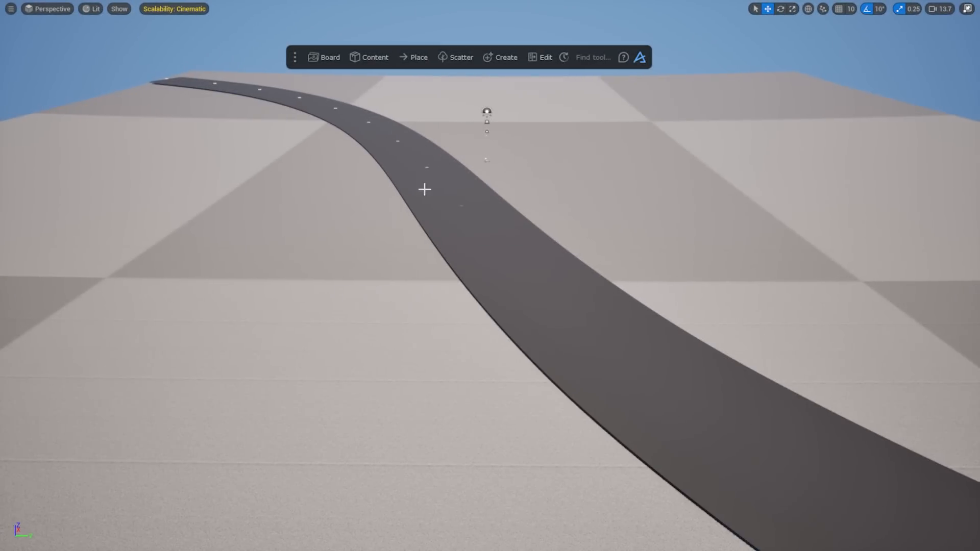
# Reopen the road's tool settings, move their window closer to the road, and expand the Geometry Settings.
pyautogui.click(519, 238)
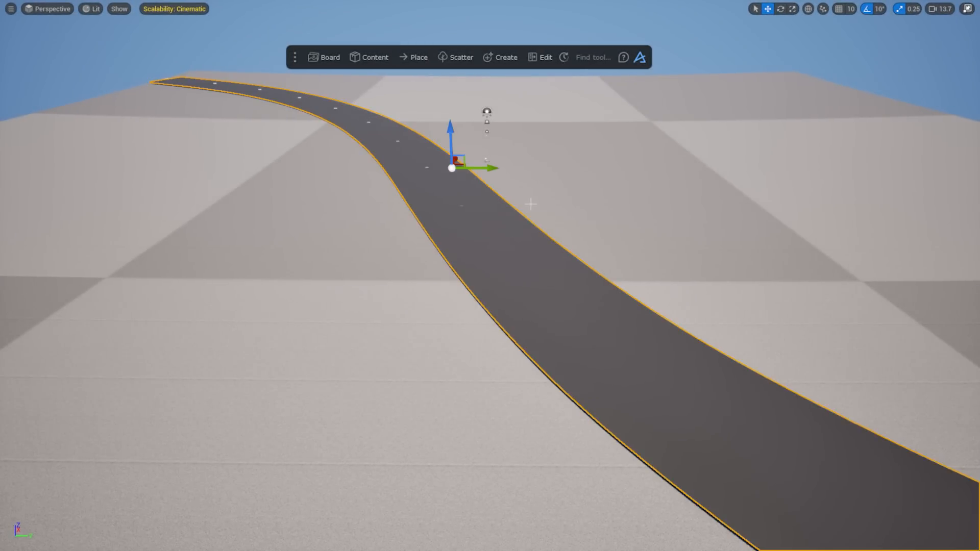
pyautogui.click(540, 56)
pyautogui.moveTo(890, 179); pyautogui.dragTo(718, 101)
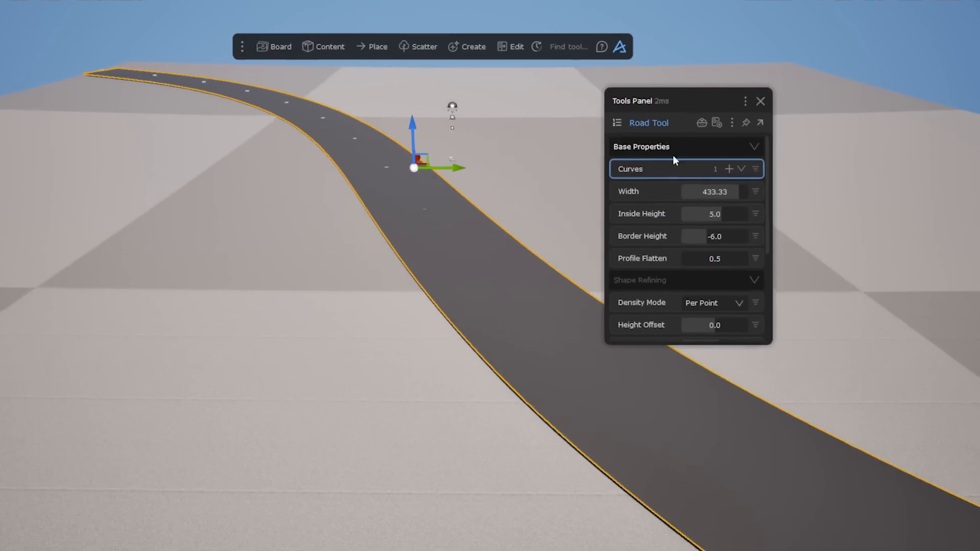
pyautogui.scroll(-5, 683, 225)
pyautogui.click(681, 301)
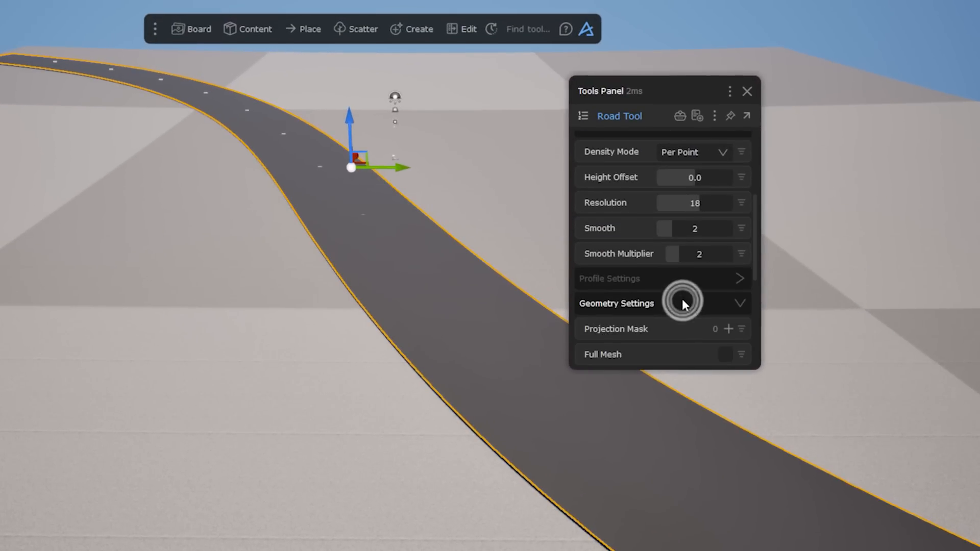
pyautogui.scroll(-3, 714, 286)
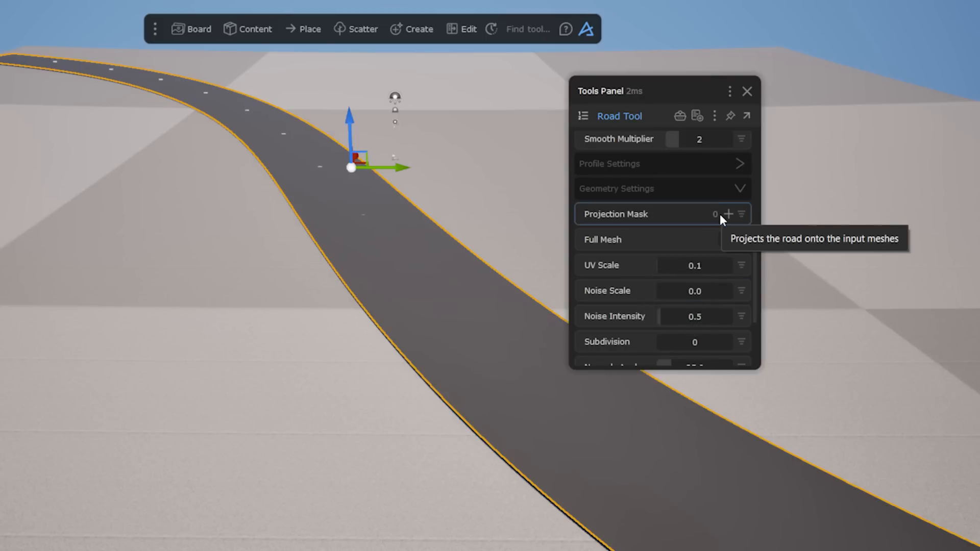
# Pin the Road Tool, add the terrain to the road's Projection Mask, enable Full Mesh, and close the settings.
pyautogui.click(731, 116)
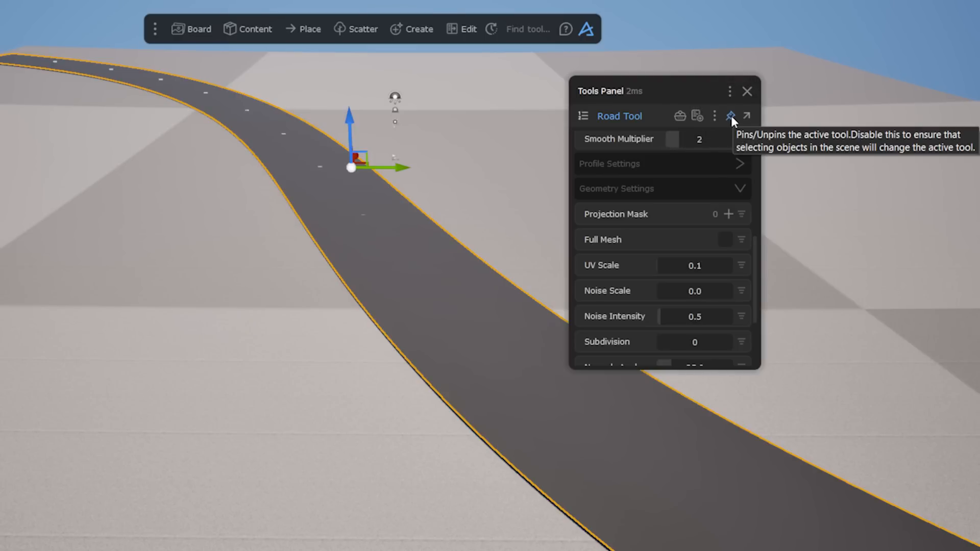
pyautogui.click(498, 186)
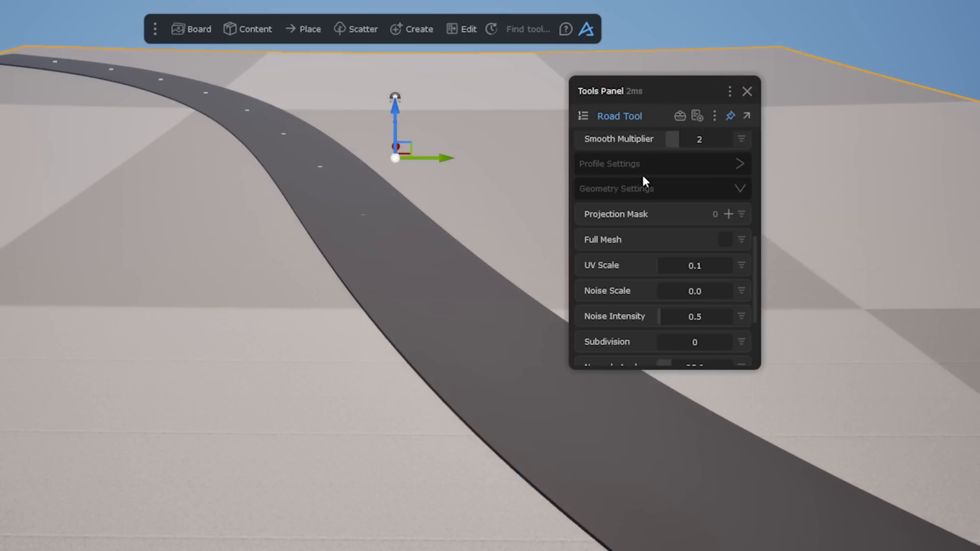
pyautogui.click(728, 214)
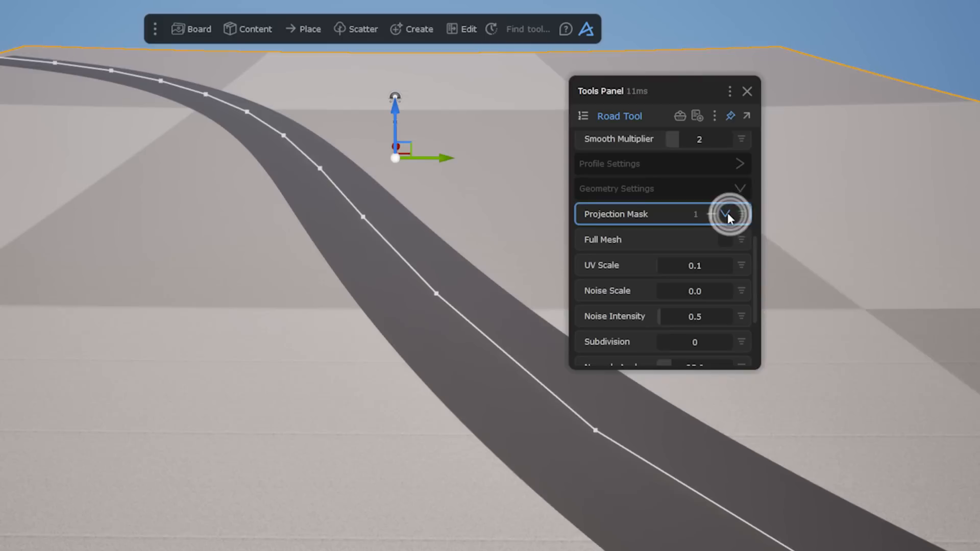
pyautogui.click(724, 239)
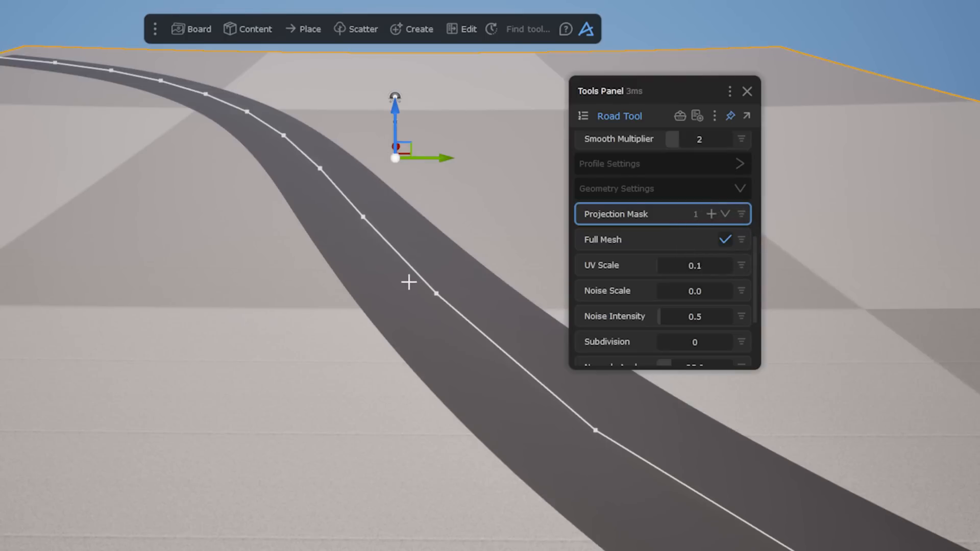
pyautogui.click(745, 91)
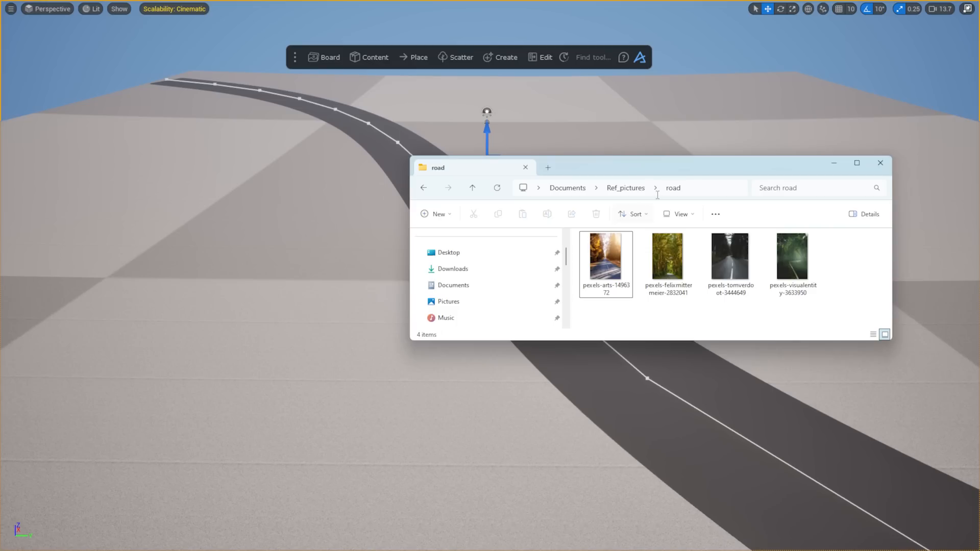
# Examine the foggy forest road reference photo pexels-visualentity-3633950 from the road folder up close and close it.
pyautogui.doubleClick(792, 256)
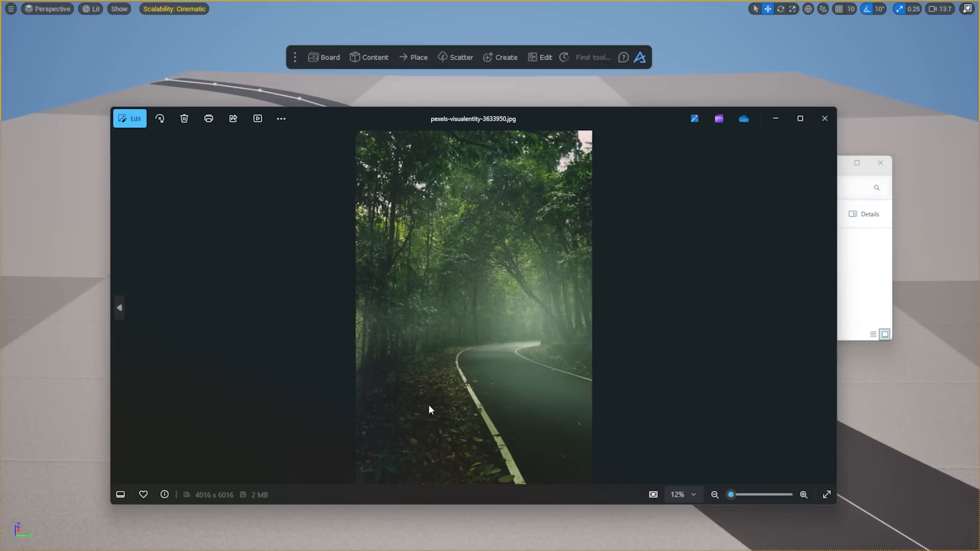
pyautogui.scroll(1, 460, 412)
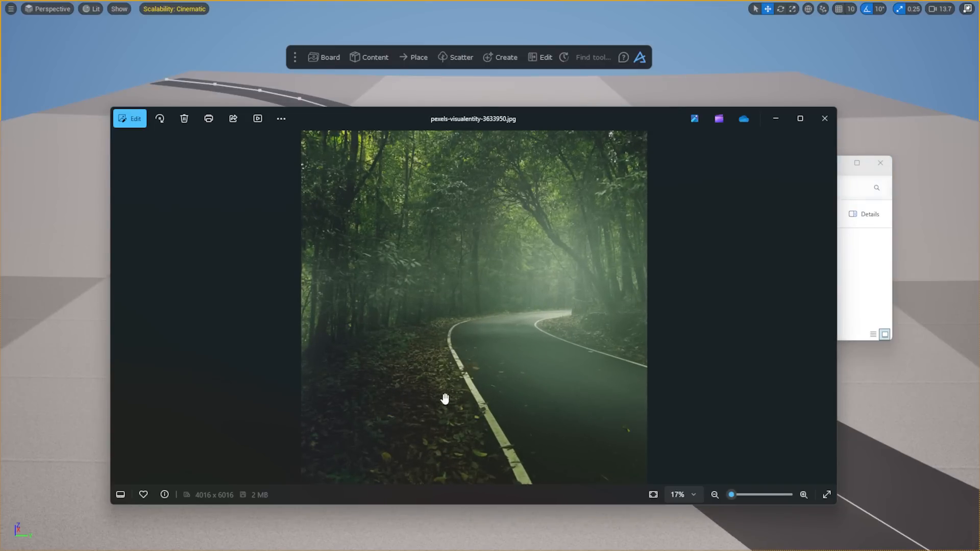
pyautogui.click(824, 118)
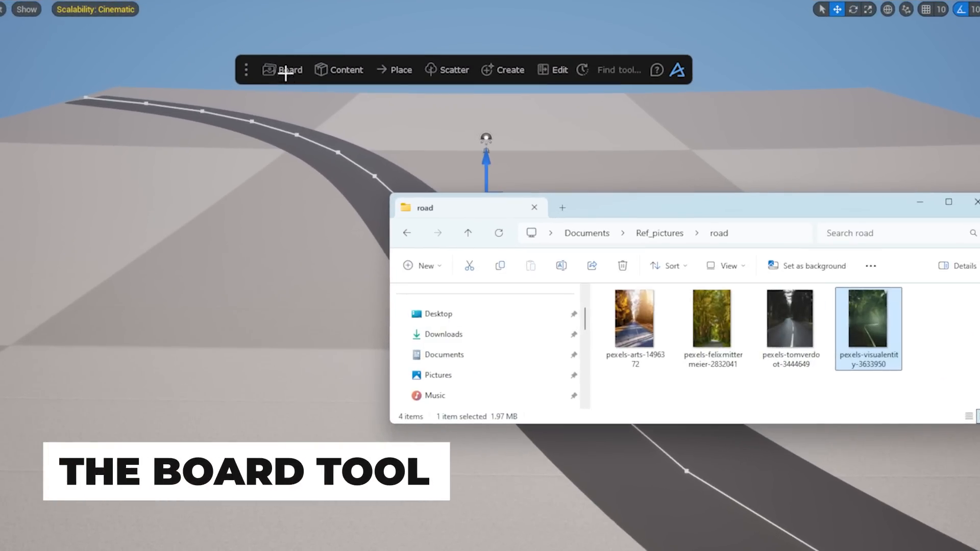
# Open a Dash Board, add the four reference photos from the road folder to it, and put the folder window away.
pyautogui.click(284, 70)
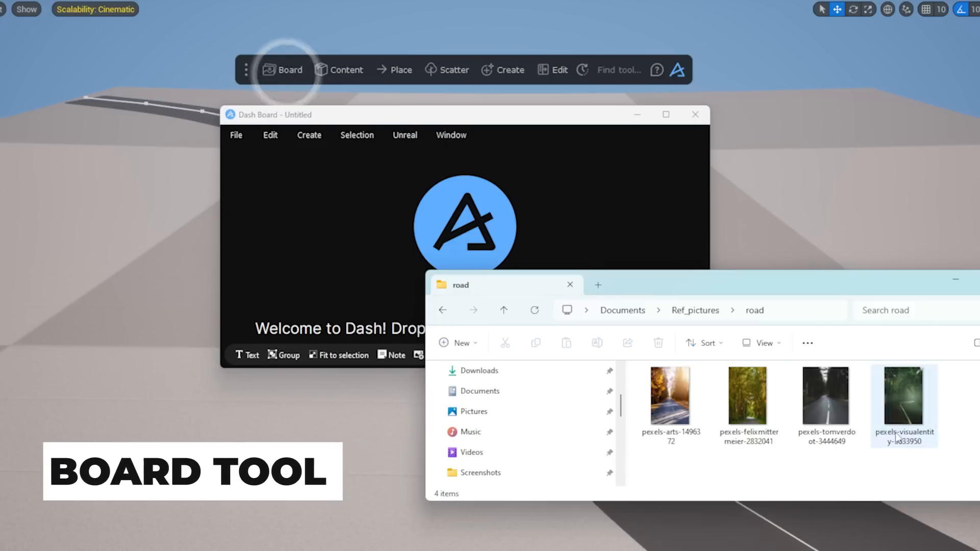
pyautogui.moveTo(964, 392); pyautogui.dragTo(638, 446)
pyautogui.moveTo(664, 408); pyautogui.dragTo(456, 250)
pyautogui.click(955, 279)
# Move the foggy forest road photo away from the other board images and enlarge it.
pyautogui.moveTo(538, 195); pyautogui.dragTo(583, 132)
pyautogui.moveTo(475, 204); pyautogui.dragTo(519, 206)
pyautogui.click(476, 206)
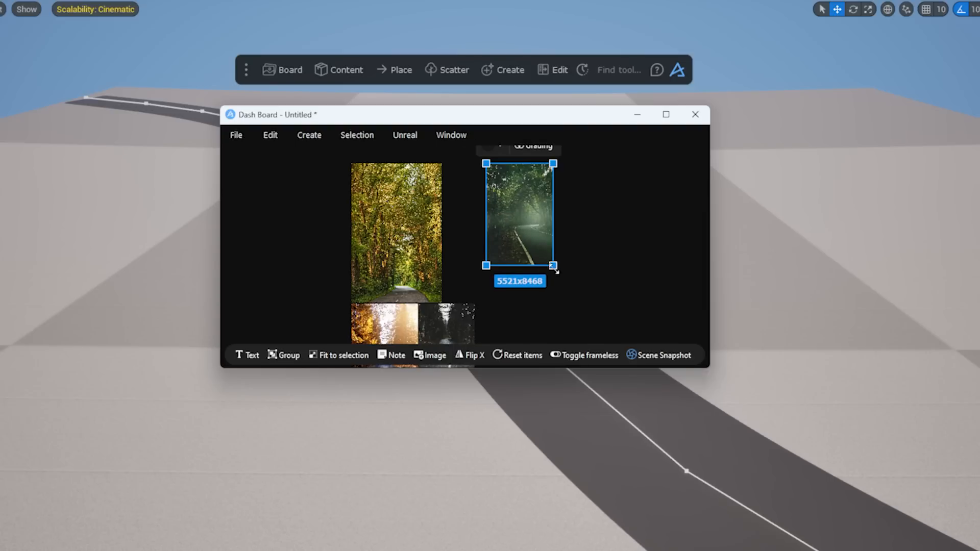
pyautogui.moveTo(553, 264); pyautogui.dragTo(624, 315)
pyautogui.scroll(5, 602, 275)
pyautogui.click(461, 237)
pyautogui.scroll(-4, 461, 237)
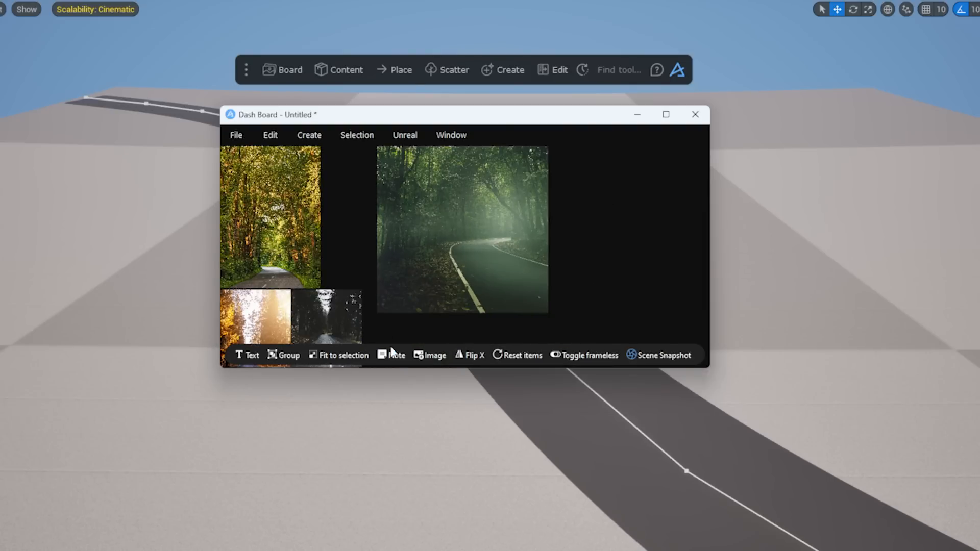
# Add a note reading "This is a tutorial" with text size 400 to the board, resize it, and move it beside the photo.
pyautogui.click(395, 356)
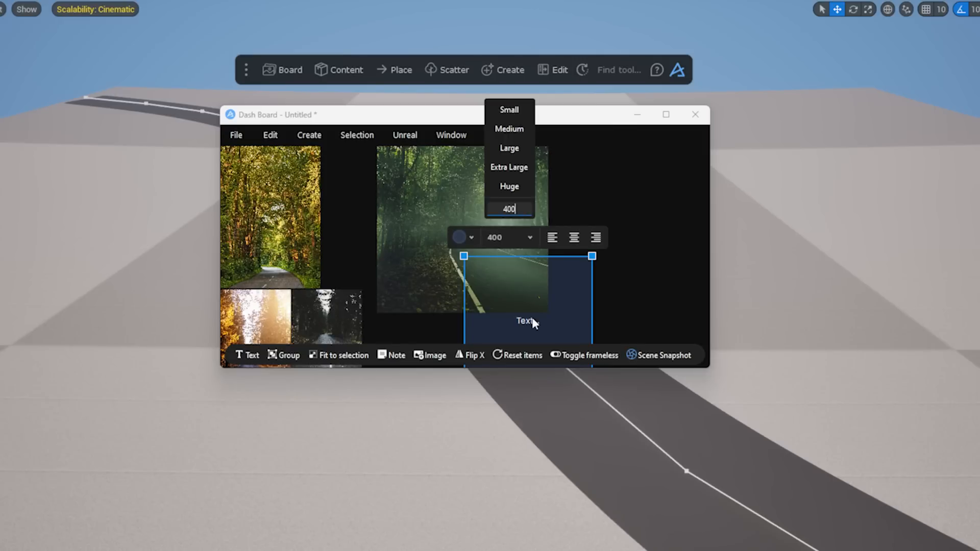
pyautogui.write('This is a tutorial')
pyautogui.moveTo(592, 256); pyautogui.dragTo(599, 302)
pyautogui.moveTo(572, 326); pyautogui.dragTo(621, 296)
# Fit the board window around the foggy road photo, make it frameless, and park it in the viewport's upper corner, clear of the road.
pyautogui.scroll(-4, 568, 259)
pyautogui.moveTo(508, 269); pyautogui.dragTo(543, 251, button='middle')
pyautogui.scroll(5, 543, 251)
pyautogui.scroll(-1, 543, 252)
pyautogui.moveTo(220, 248); pyautogui.dragTo(482, 247)
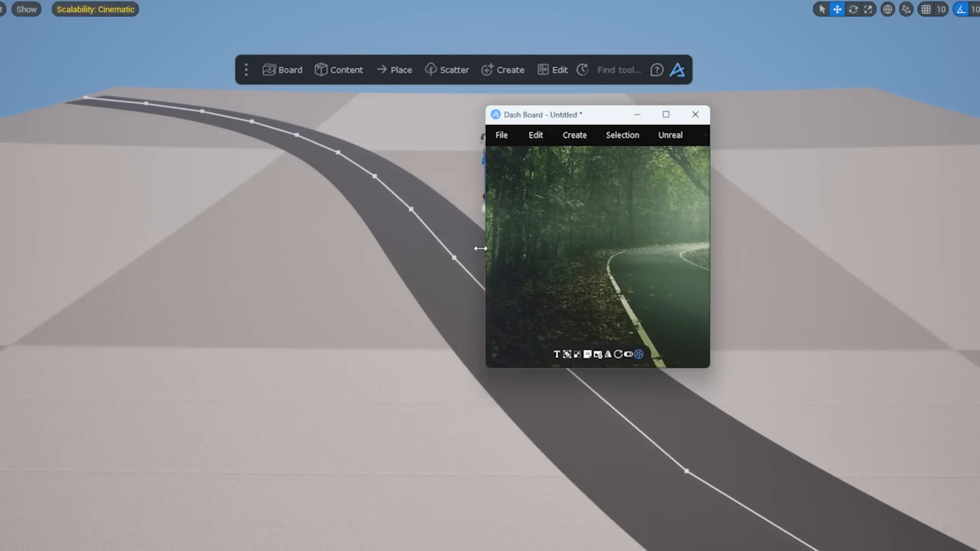
pyautogui.moveTo(587, 235); pyautogui.dragTo(564, 261, button='middle')
pyautogui.moveTo(603, 115); pyautogui.dragTo(861, 38)
pyautogui.click(881, 228)
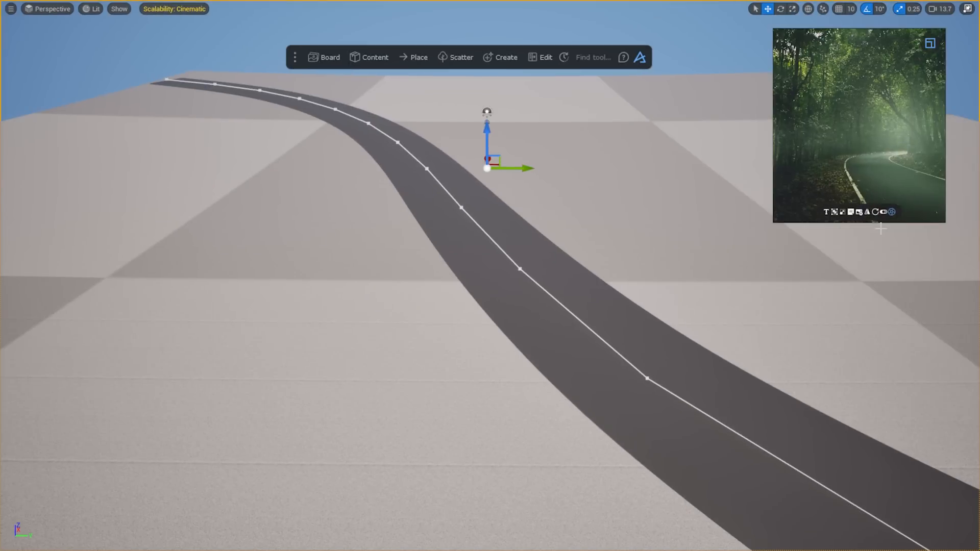
# Select the road mesh, open its Road Tool settings, and move them off the reference photo.
pyautogui.click(520, 146)
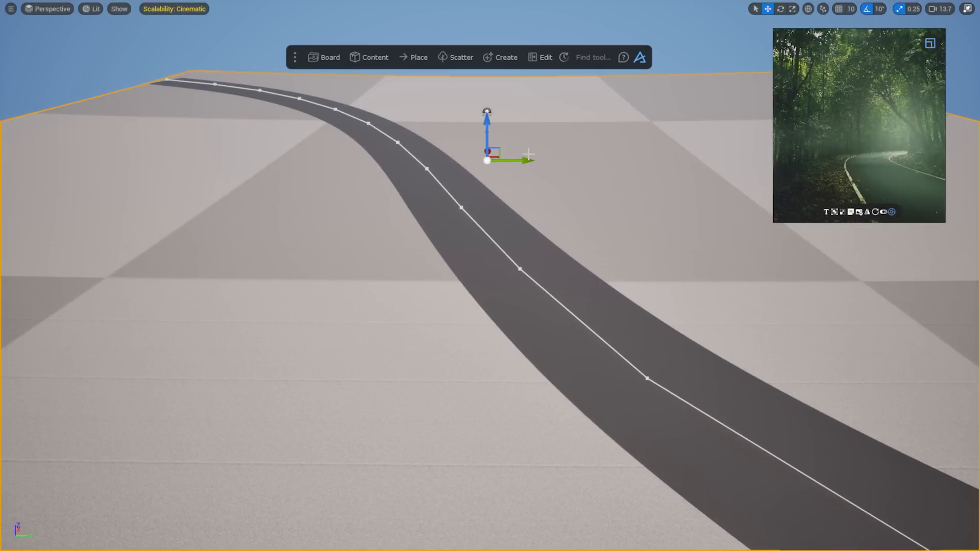
pyautogui.click(543, 268)
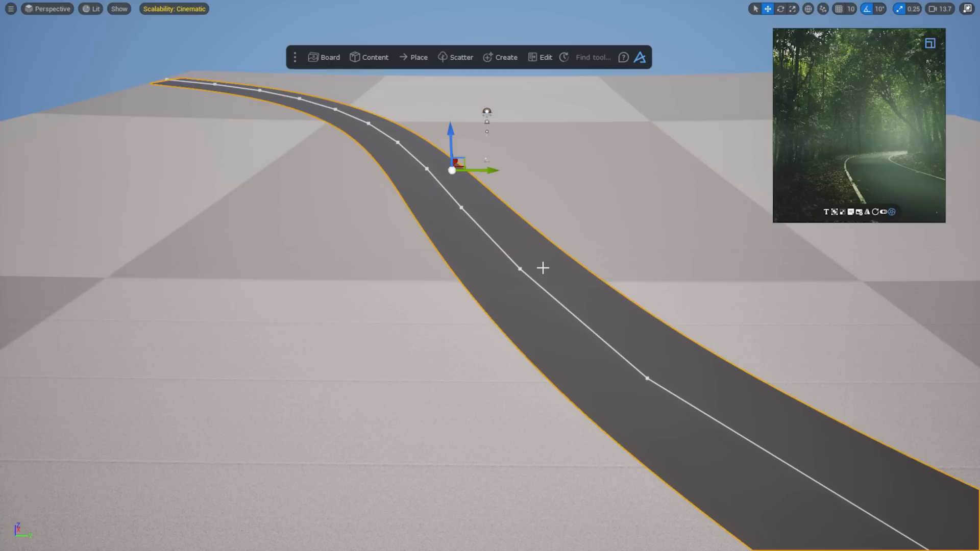
pyautogui.click(541, 57)
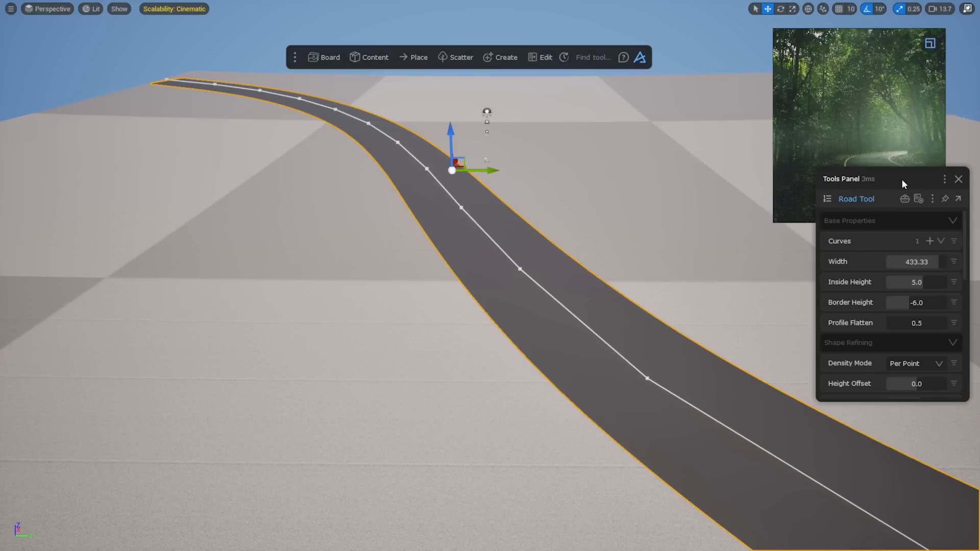
pyautogui.moveTo(903, 183); pyautogui.dragTo(635, 125)
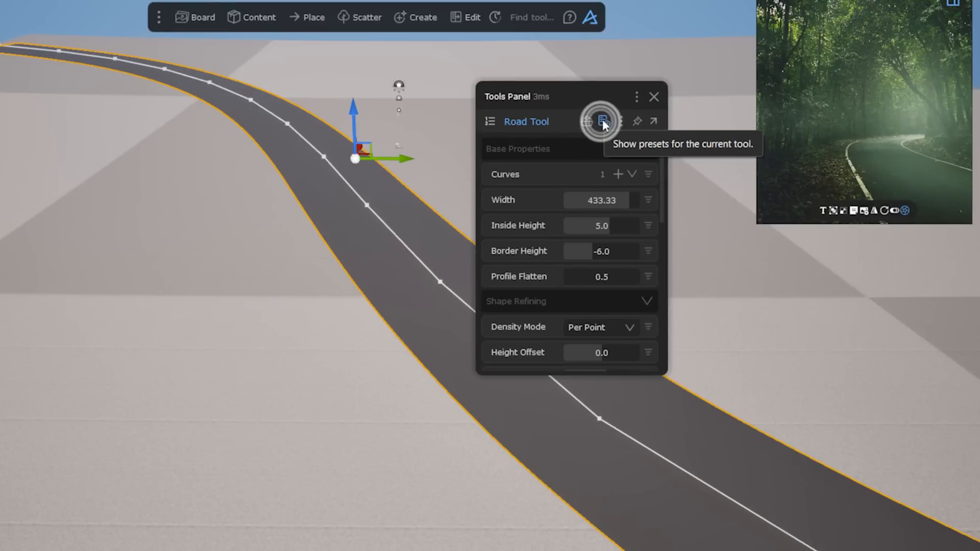
# Save the road's current settings as a preset named Road Tool Main.
pyautogui.click(602, 121)
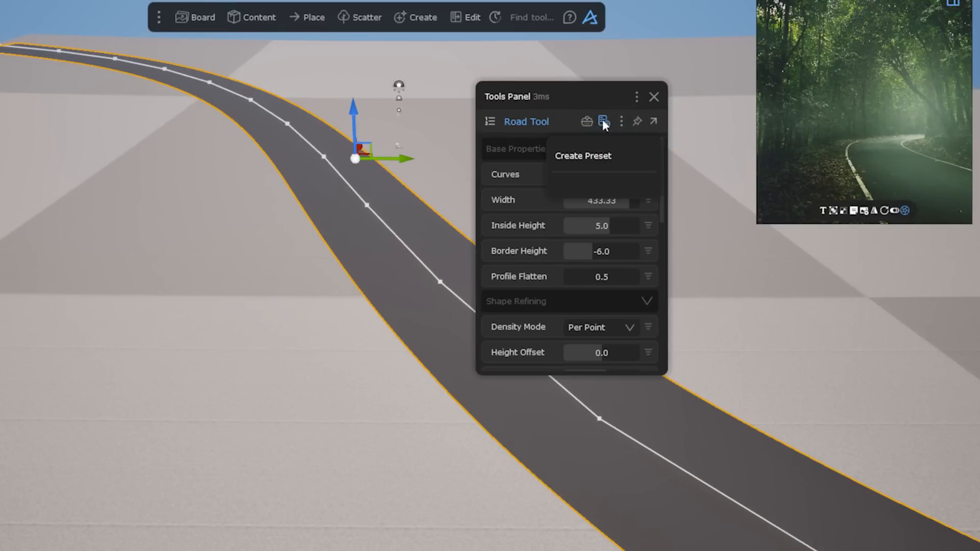
pyautogui.click(627, 156)
pyautogui.click(621, 138)
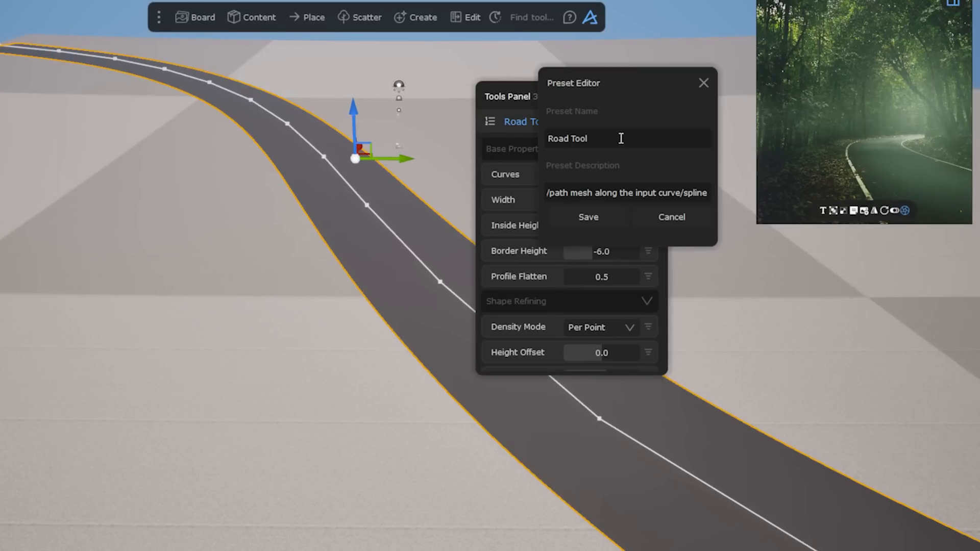
pyautogui.write('Main')
pyautogui.click(589, 217)
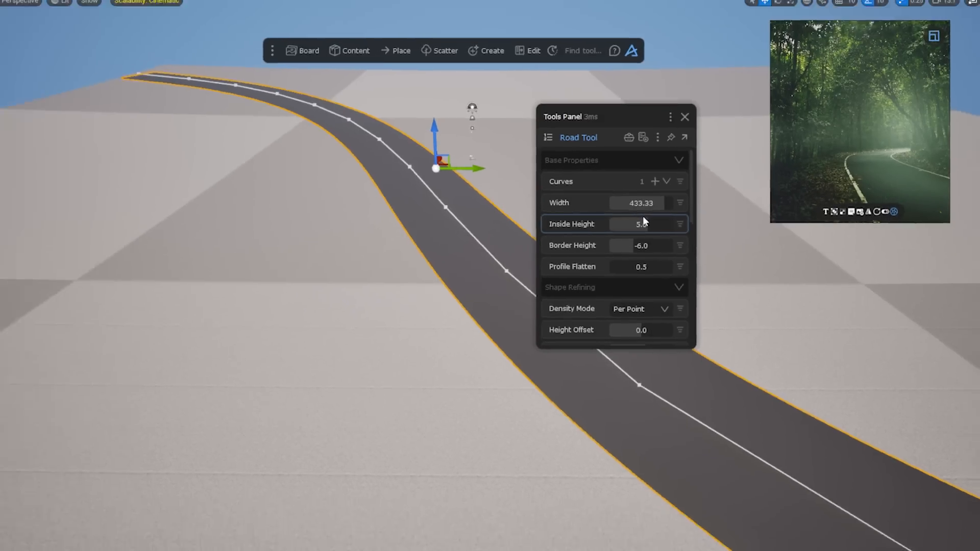
# Create a second road from the same curve, apply the Road Tool Main preset to it, and undo a trial move.
pyautogui.click(461, 206)
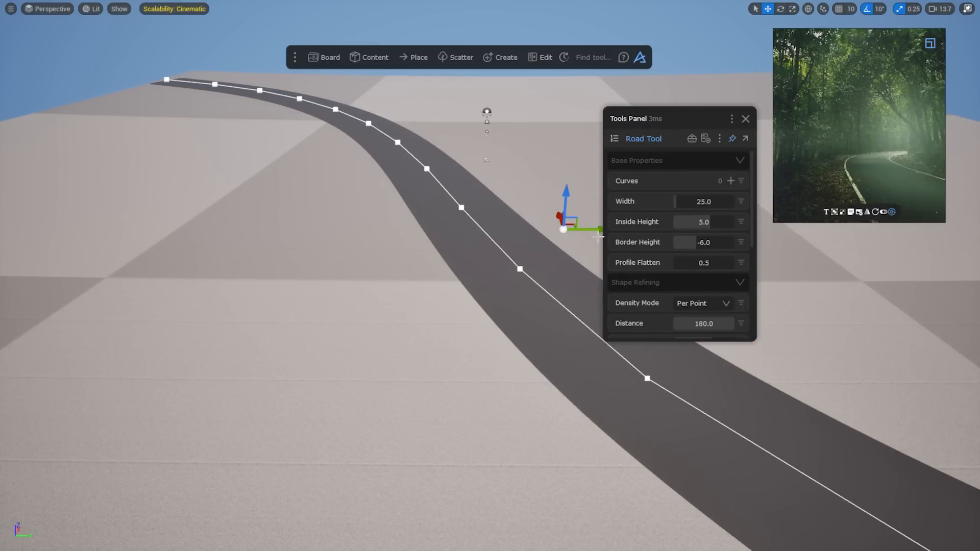
pyautogui.click(730, 181)
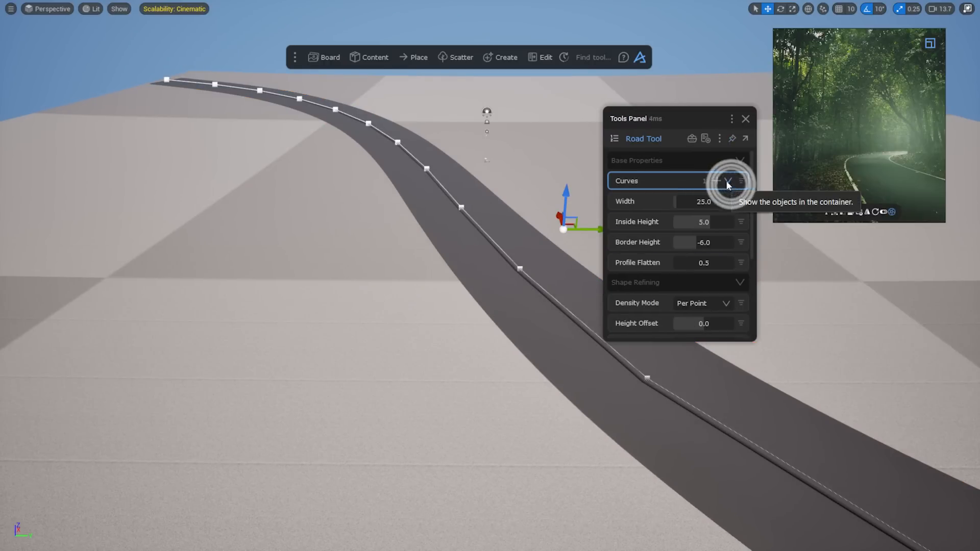
pyautogui.scroll(2, 537, 273)
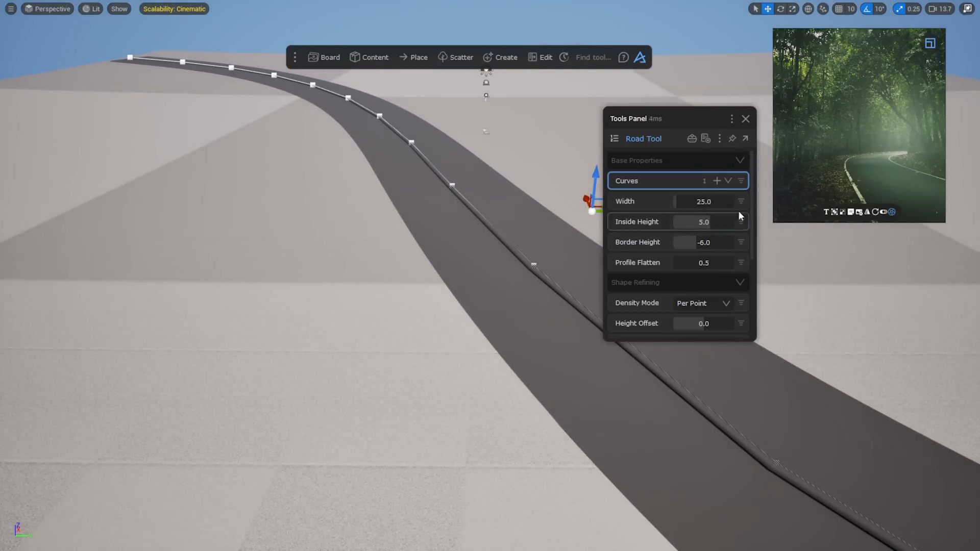
pyautogui.click(707, 139)
pyautogui.click(698, 194)
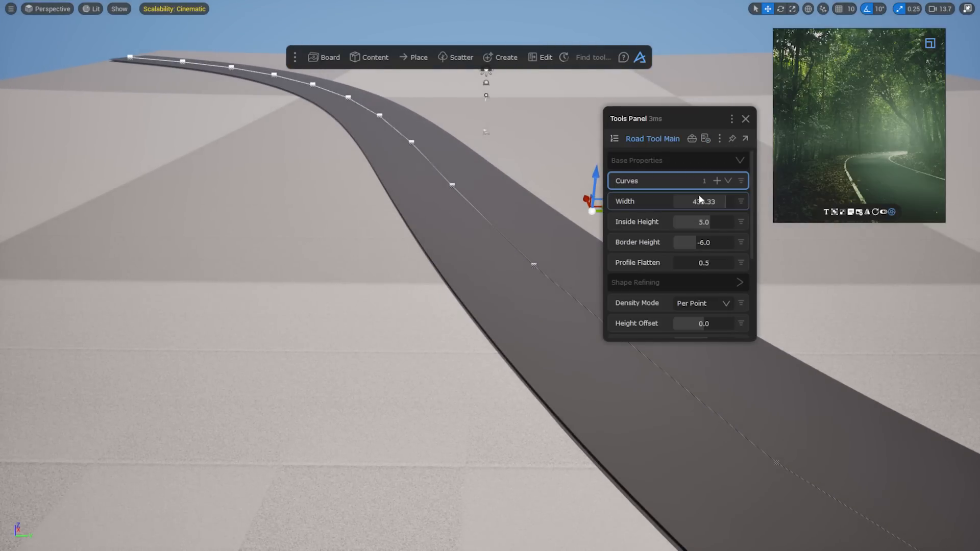
pyautogui.moveTo(594, 182); pyautogui.dragTo(566, 80)
pyautogui.hotkey('ctrl', 'z')
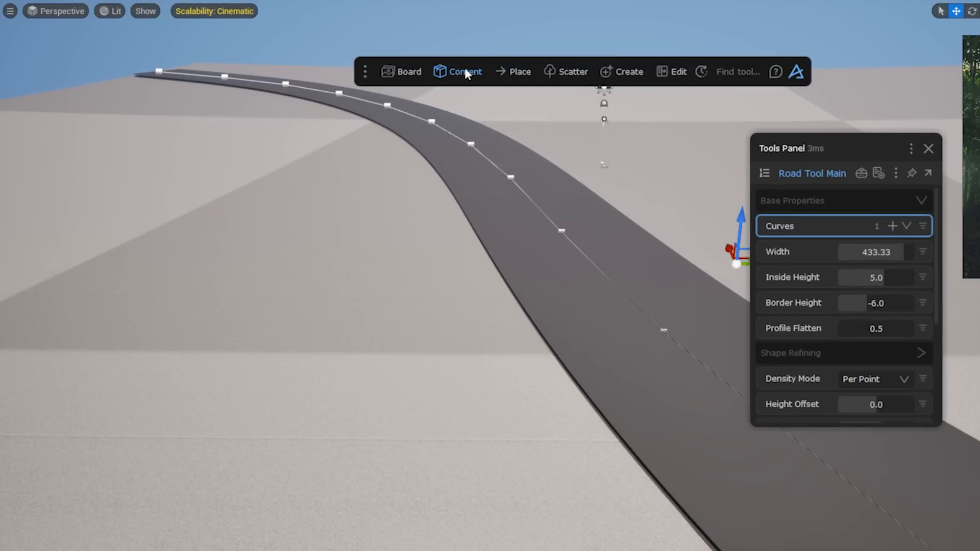
# Open Dash's Content Browser and look through the PolyHaven and IES Library sources before returning to Megascans.
pyautogui.click(465, 71)
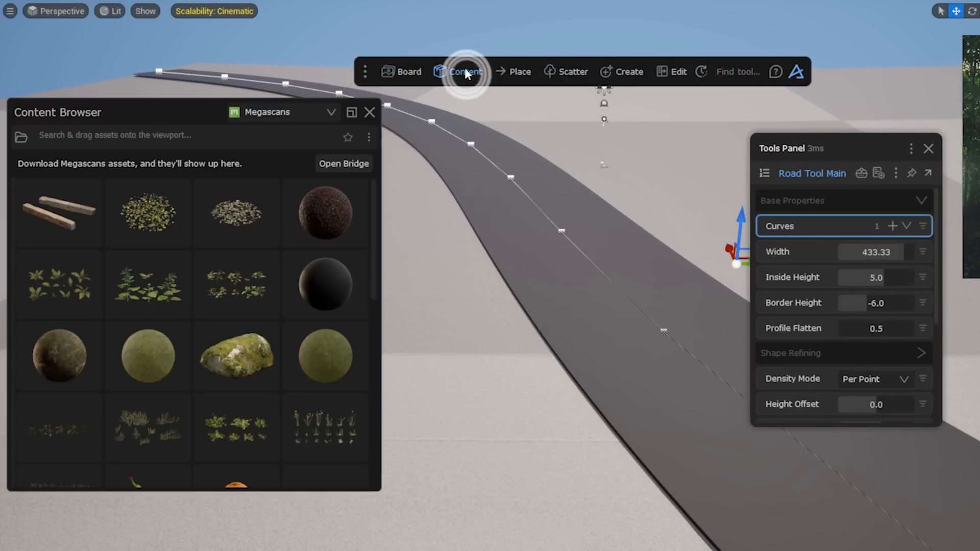
pyautogui.moveTo(189, 115); pyautogui.dragTo(211, 112)
pyautogui.click(314, 115)
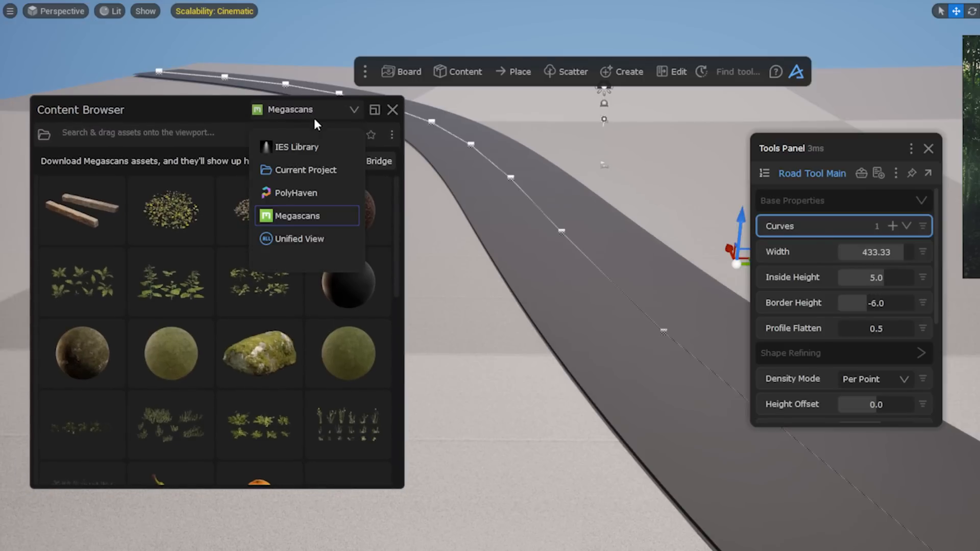
pyautogui.click(315, 189)
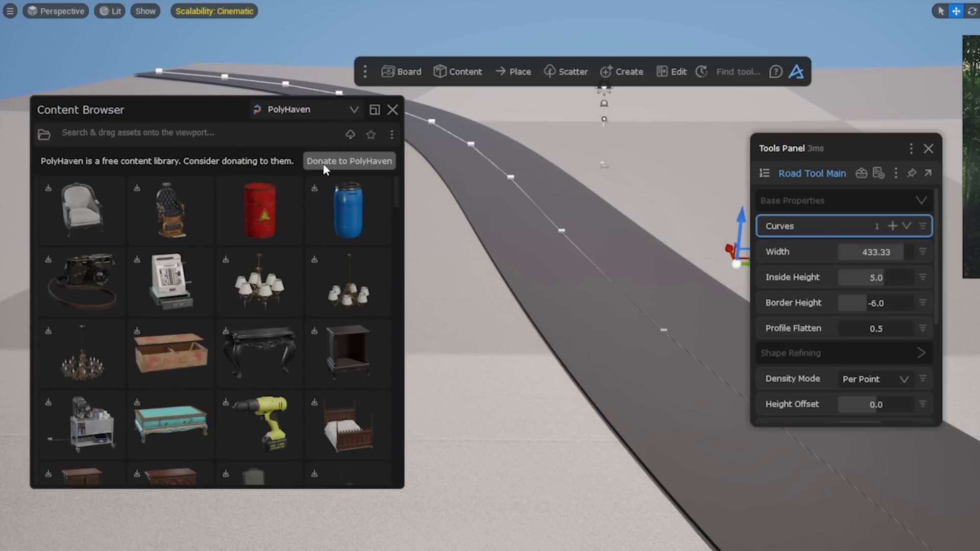
pyautogui.click(322, 111)
pyautogui.click(293, 146)
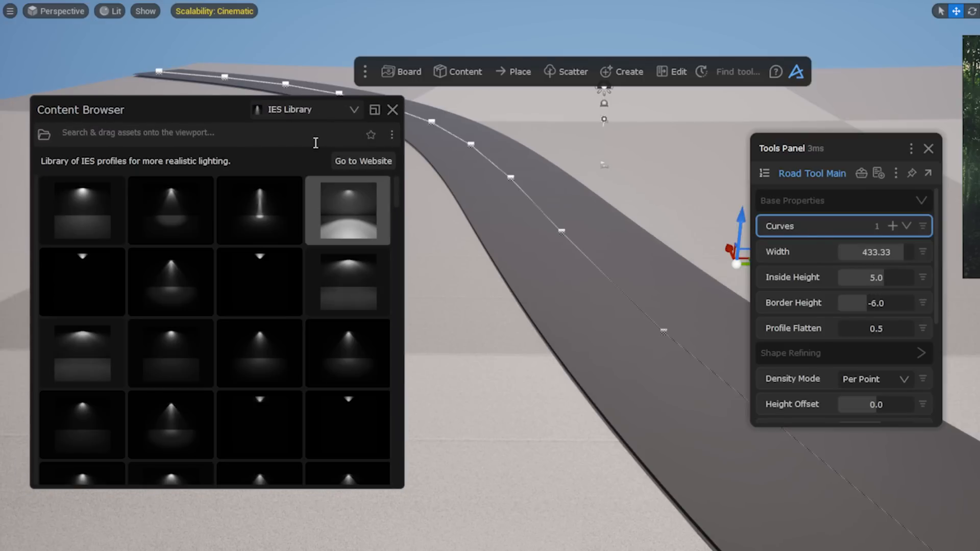
pyautogui.click(317, 113)
pyautogui.click(313, 212)
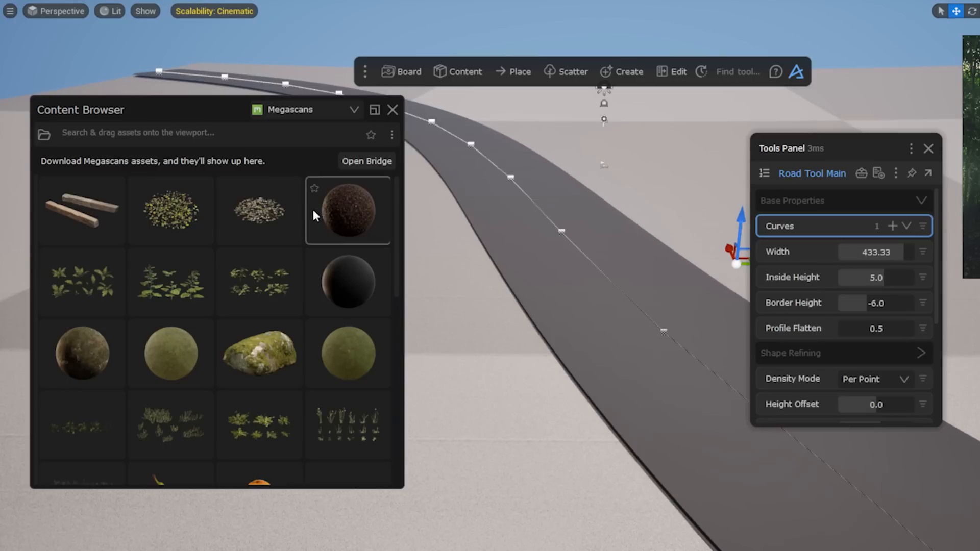
# Filter the Megascans assets to Surface and apply the light beige material to the second road.
pyautogui.click(45, 135)
pyautogui.click(90, 240)
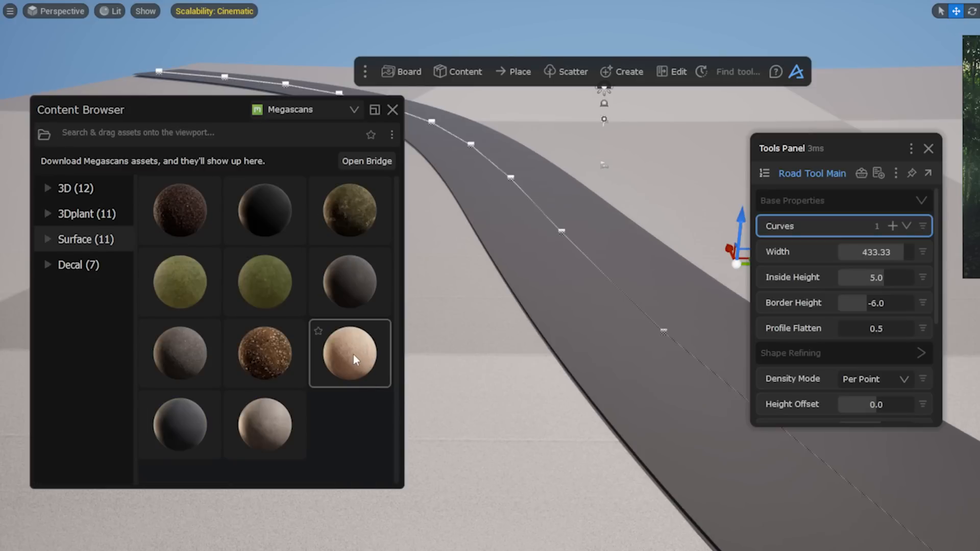
pyautogui.moveTo(353, 354); pyautogui.dragTo(576, 337)
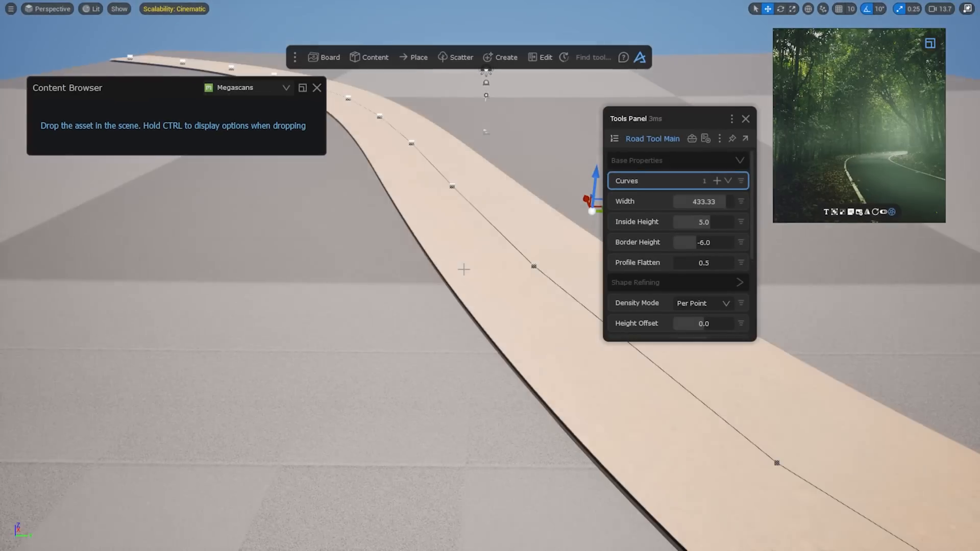
# Narrow the second road to a Width of 4.17, pin its tool, and add the main road to its Projection Mask.
pyautogui.moveTo(717, 201); pyautogui.dragTo(673, 208)
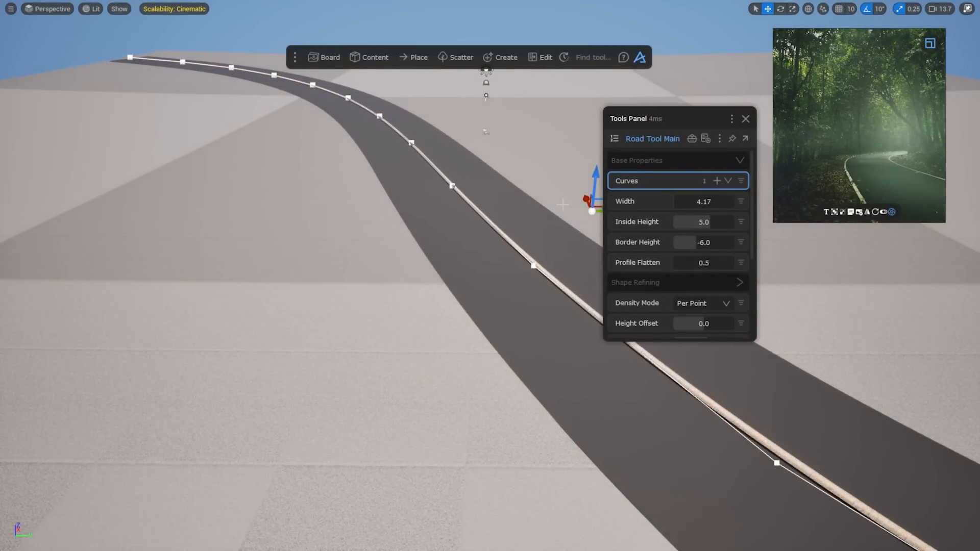
pyautogui.scroll(-4, 615, 225)
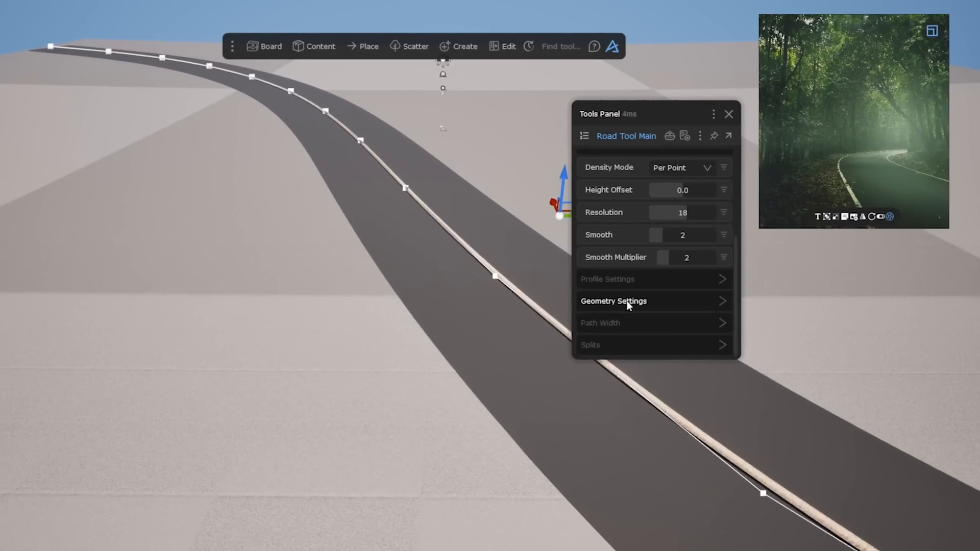
pyautogui.click(628, 302)
pyautogui.scroll(-3, 625, 299)
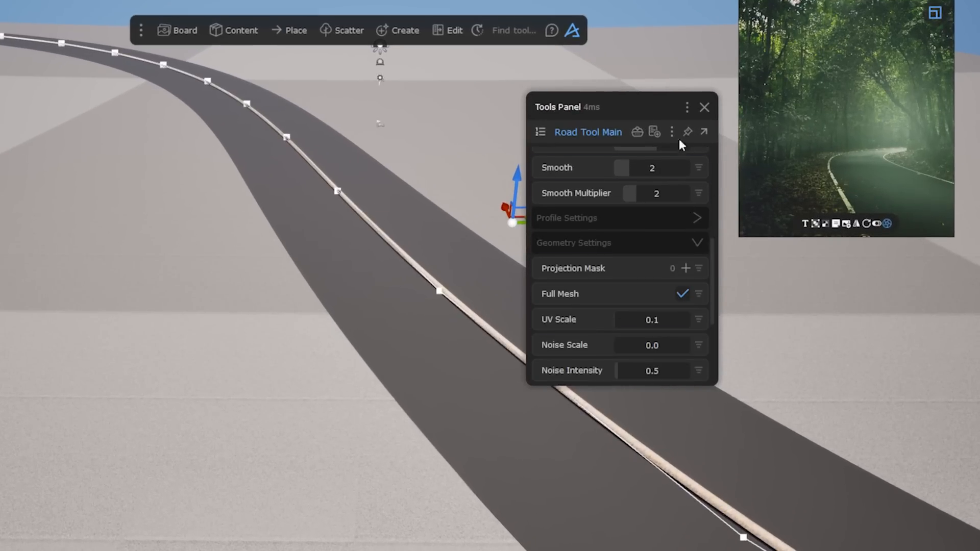
pyautogui.click(490, 281)
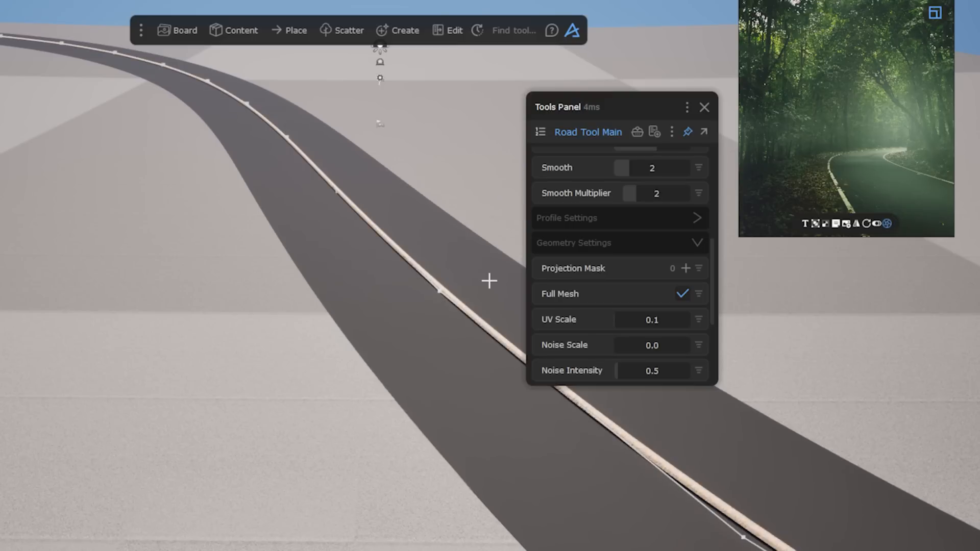
pyautogui.click(490, 281)
pyautogui.click(685, 268)
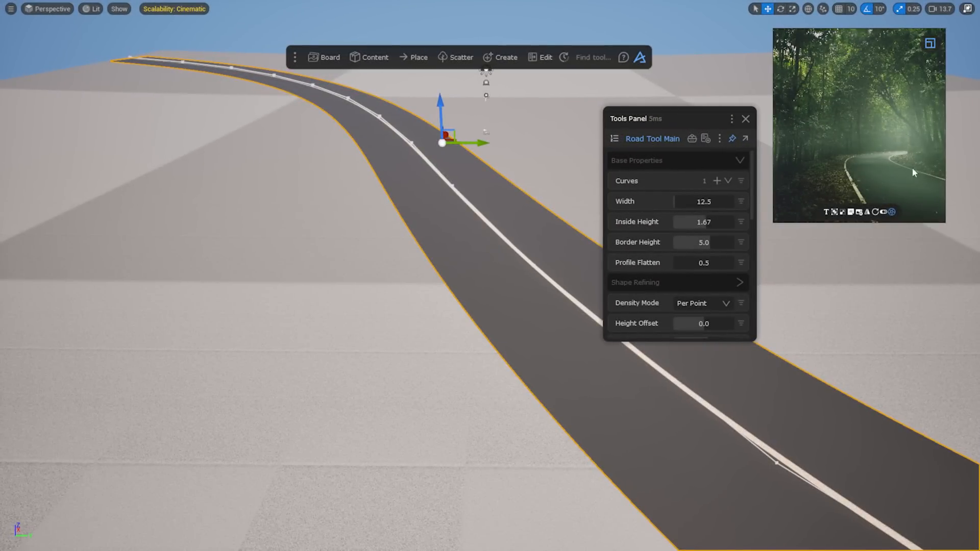
# Offset the painted line to both road edges by setting the Path Width's Width to 783.33 and Width - Sides to 1.
pyautogui.scroll(-5, 691, 262)
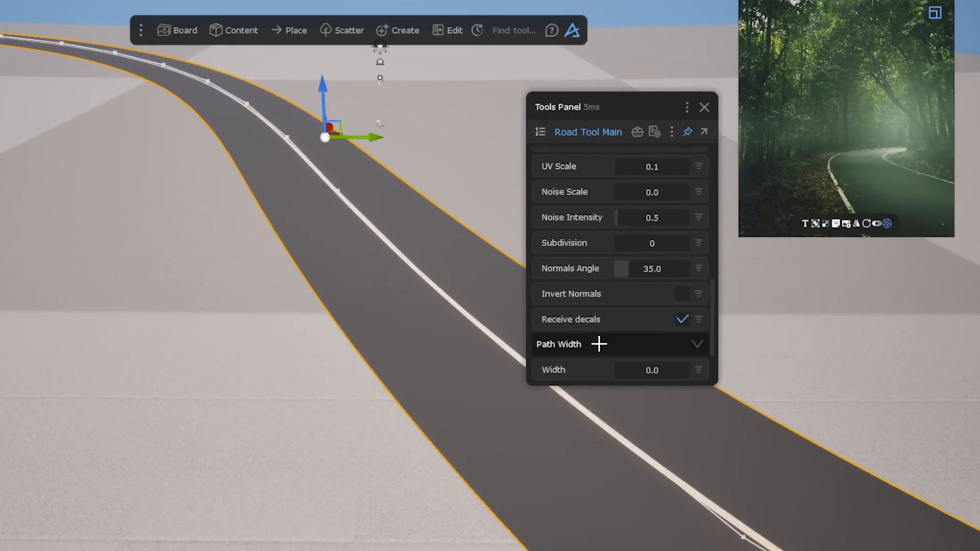
pyautogui.scroll(-3, 599, 344)
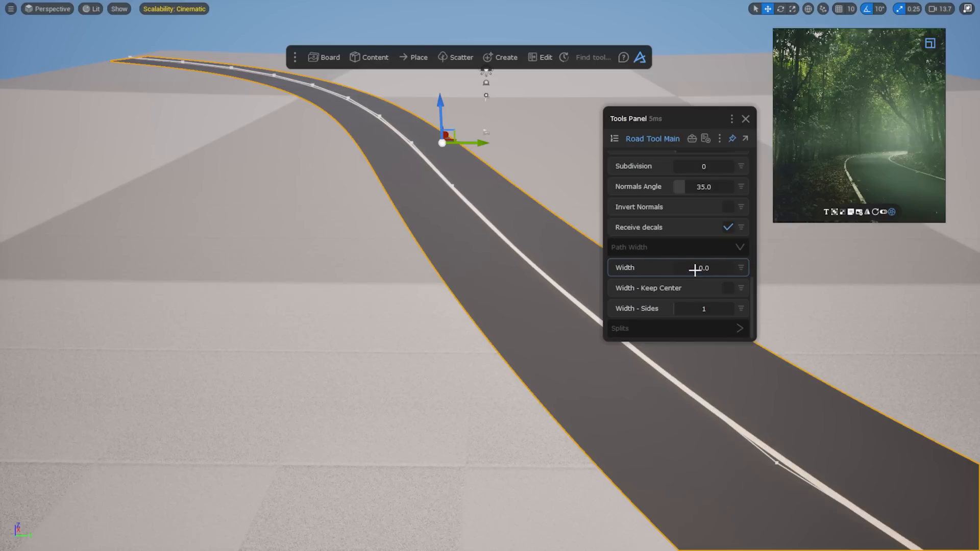
pyautogui.moveTo(643, 292); pyautogui.dragTo(652, 297)
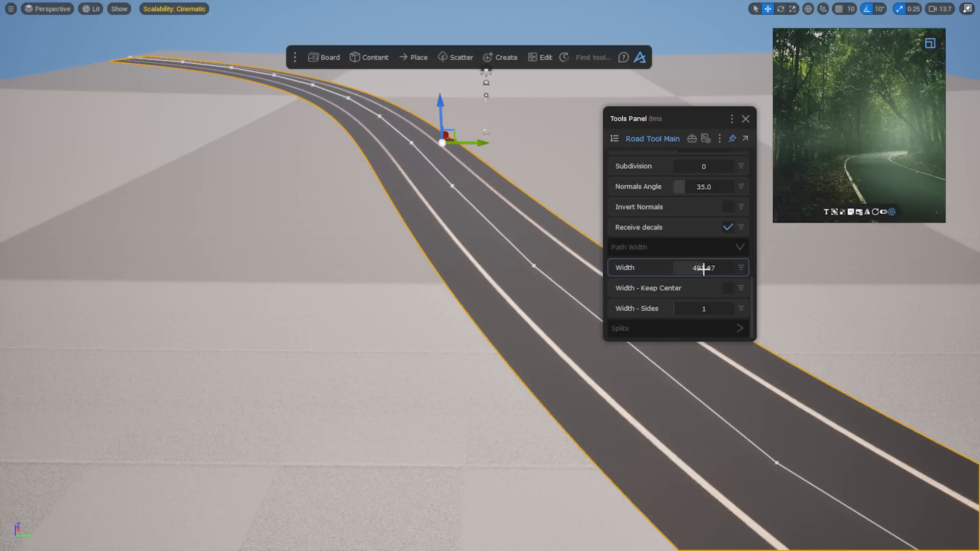
pyautogui.moveTo(703, 270); pyautogui.dragTo(680, 267)
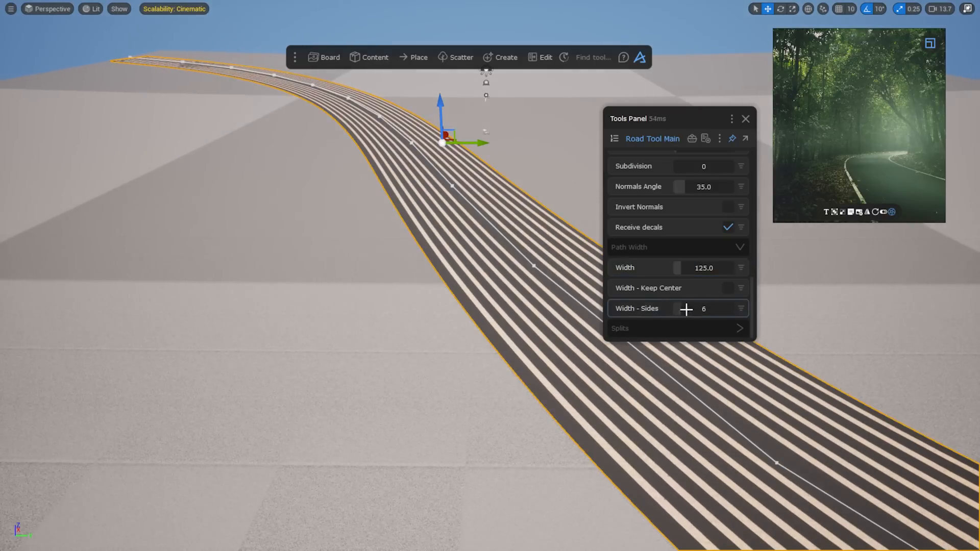
pyautogui.moveTo(684, 308); pyautogui.dragTo(675, 310)
pyautogui.moveTo(685, 267); pyautogui.dragTo(721, 260)
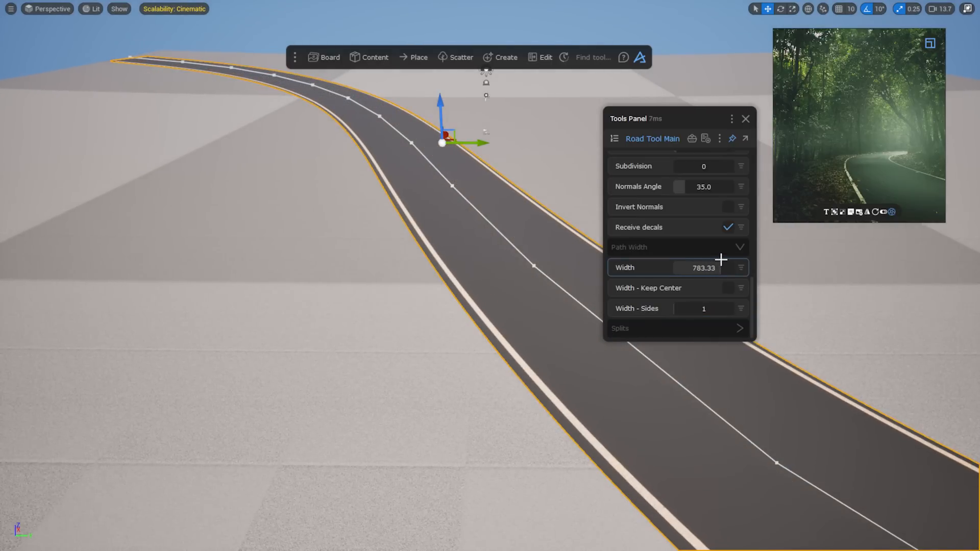
# Try the Width - Keep Center option on the painted edge line, toggling it on and off.
pyautogui.click(729, 288)
pyautogui.click(729, 288)
pyautogui.click(728, 288)
pyautogui.click(729, 288)
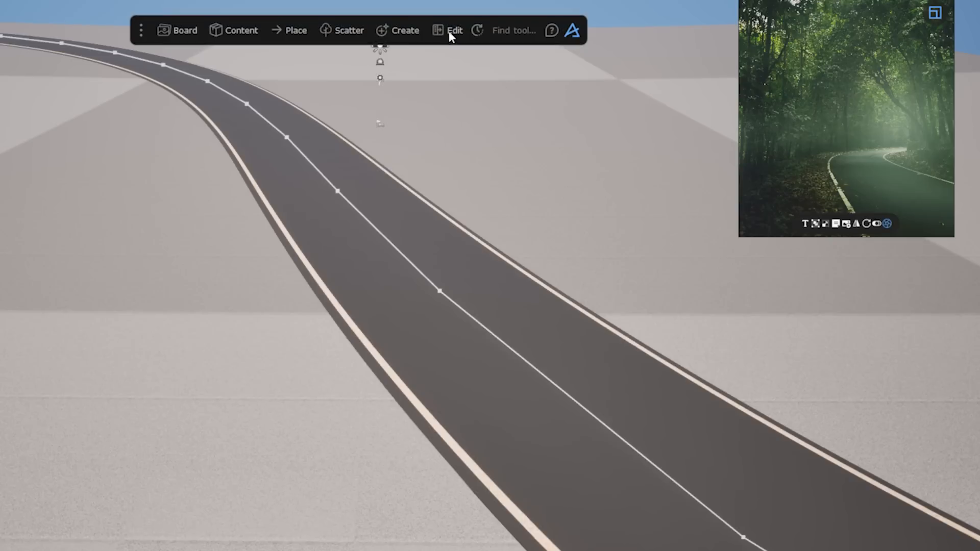
# Select the painted edge line and save its tool settings as a preset named Road Tool Side.
pyautogui.click(449, 32)
pyautogui.moveTo(887, 184); pyautogui.dragTo(610, 119)
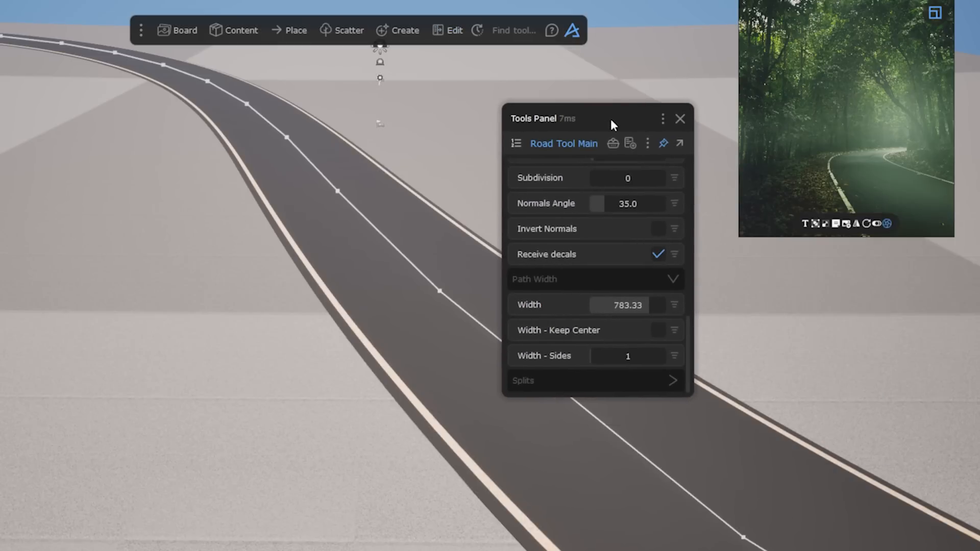
pyautogui.click(434, 209)
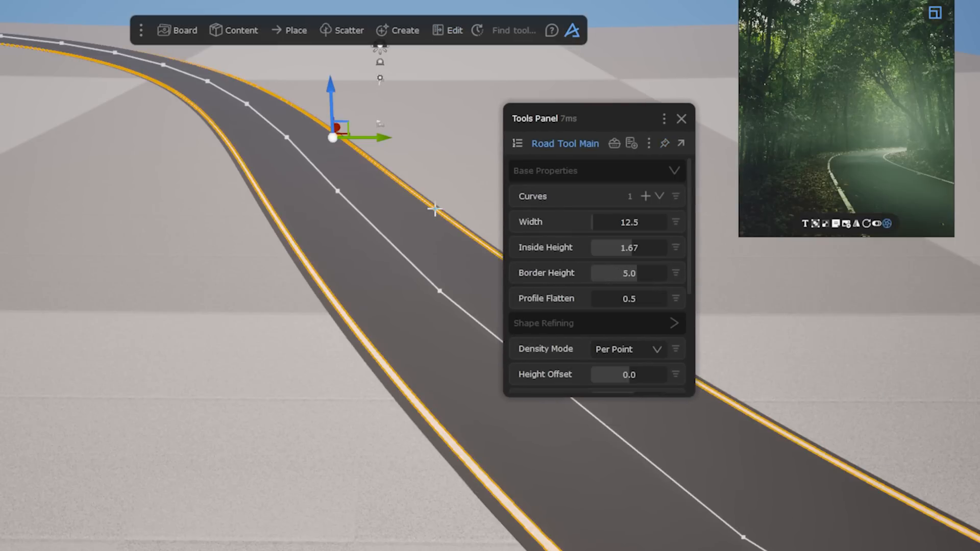
pyautogui.click(633, 145)
pyautogui.click(629, 177)
pyautogui.doubleClick(630, 159)
pyautogui.write('Si')
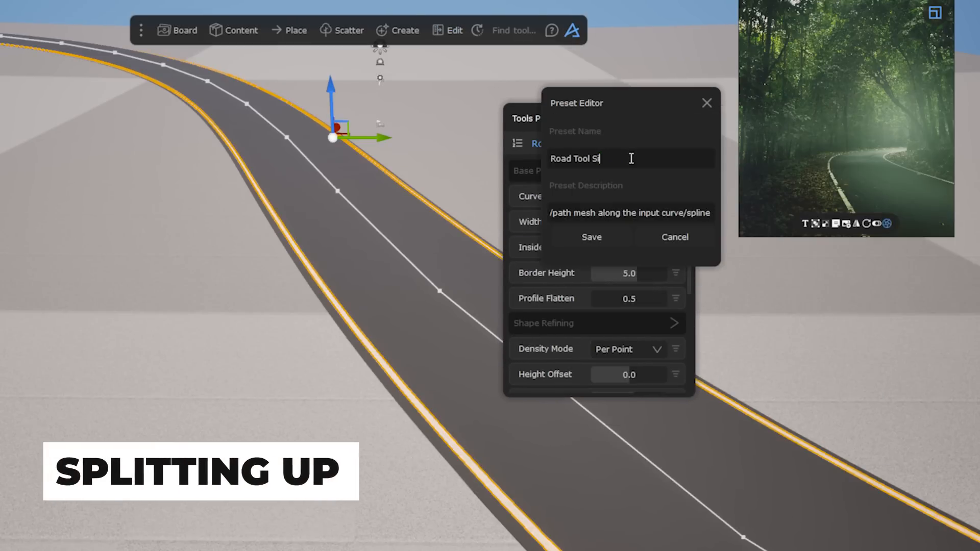
pyautogui.write('de')
pyautogui.click(599, 241)
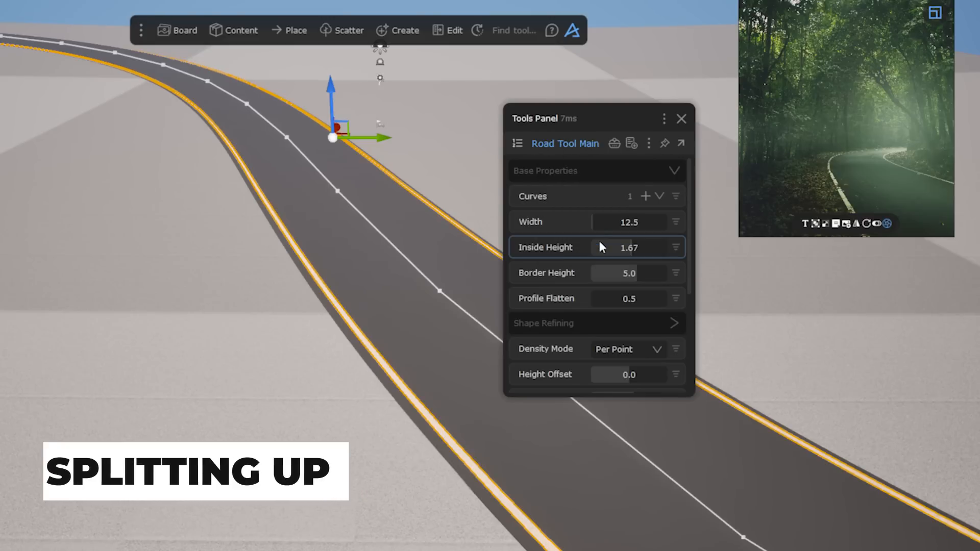
# Create another road from the centre curve with the Road Tool and load the Road Tool Side preset onto it.
pyautogui.click(336, 189)
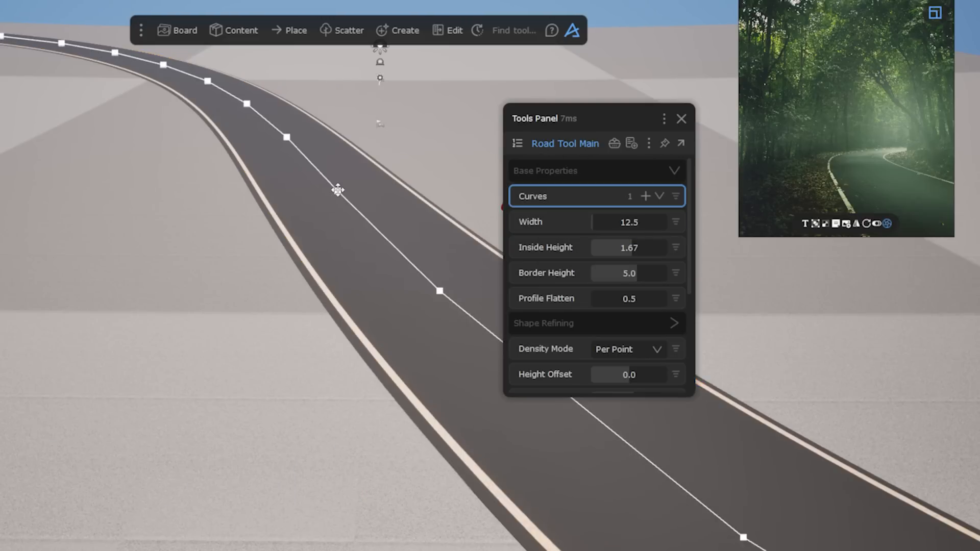
pyautogui.click(403, 28)
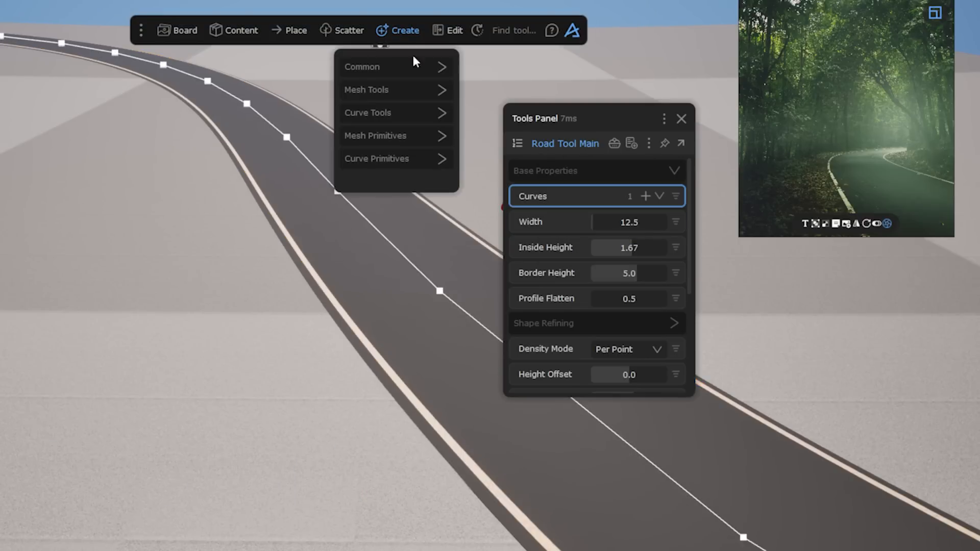
pyautogui.click(413, 112)
pyautogui.click(414, 208)
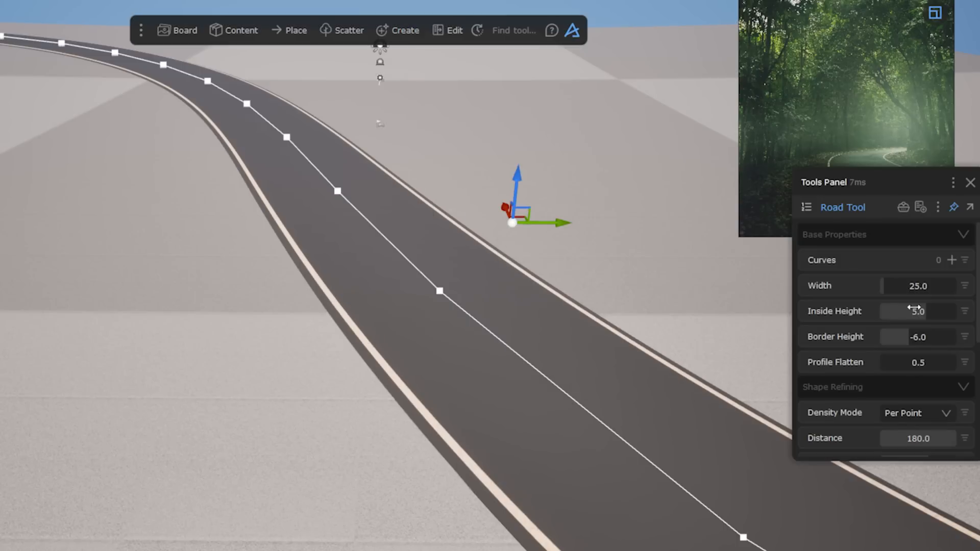
pyautogui.moveTo(918, 186); pyautogui.dragTo(704, 102)
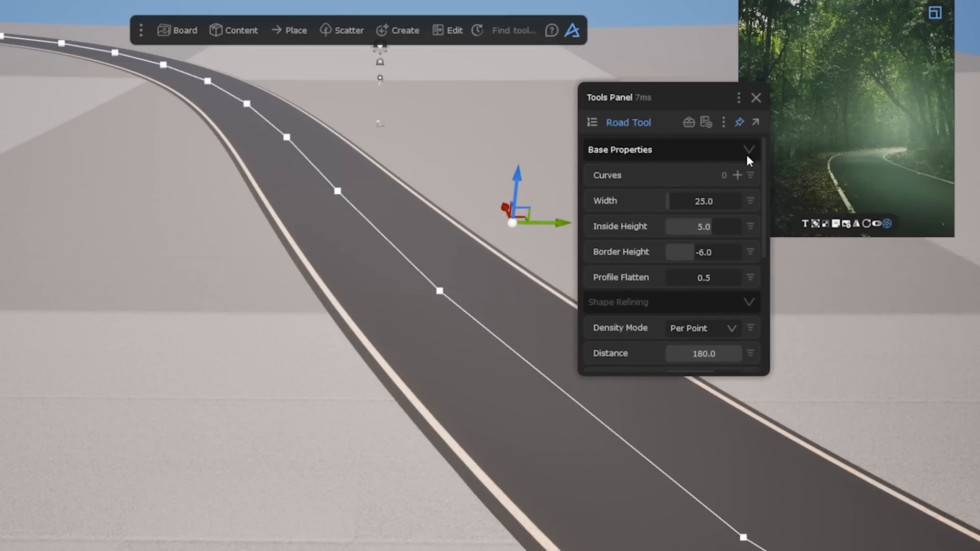
pyautogui.click(706, 122)
pyautogui.click(703, 189)
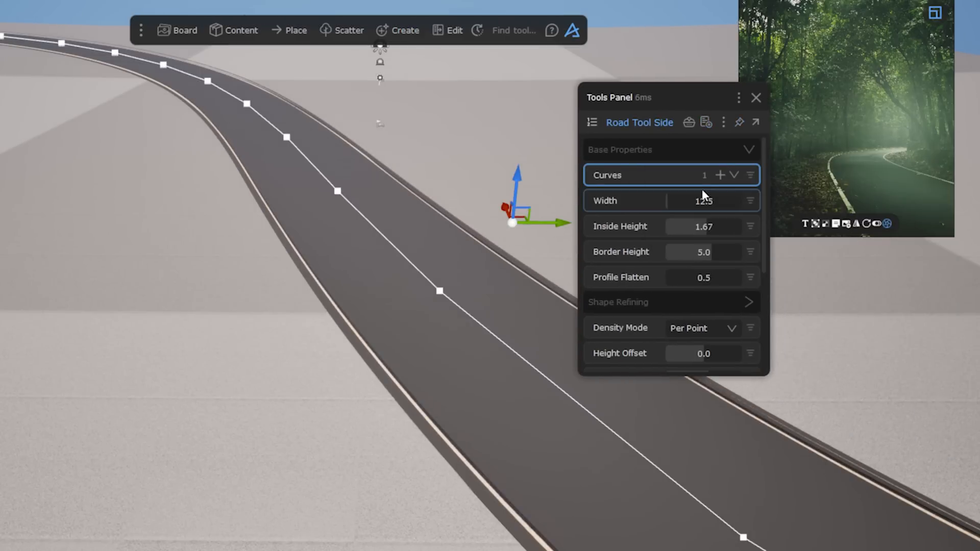
# Set the new line's Path Width Width to 0.0 and apply the light beige Megascans material to it.
pyautogui.scroll(-4, 684, 204)
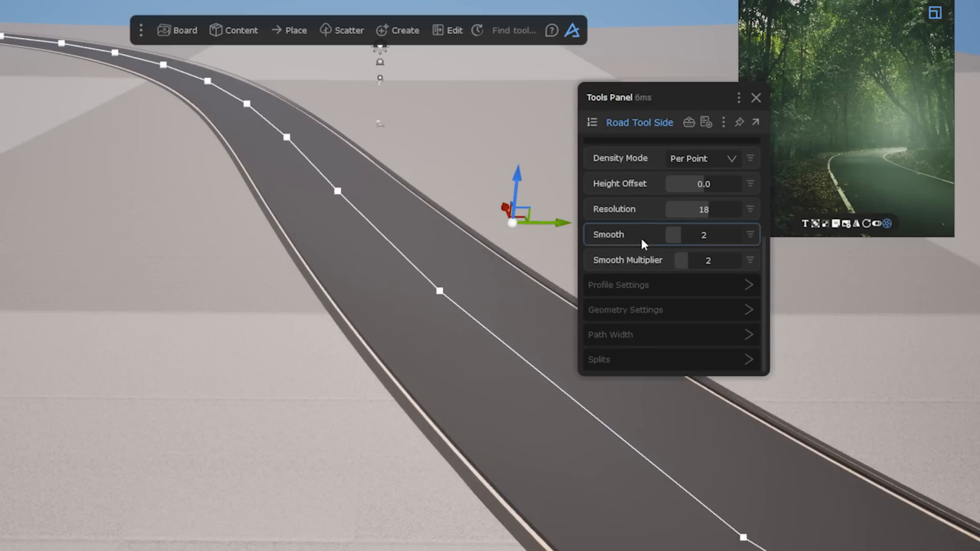
pyautogui.click(653, 334)
pyautogui.scroll(-3, 652, 336)
pyautogui.moveTo(698, 283); pyautogui.dragTo(650, 283)
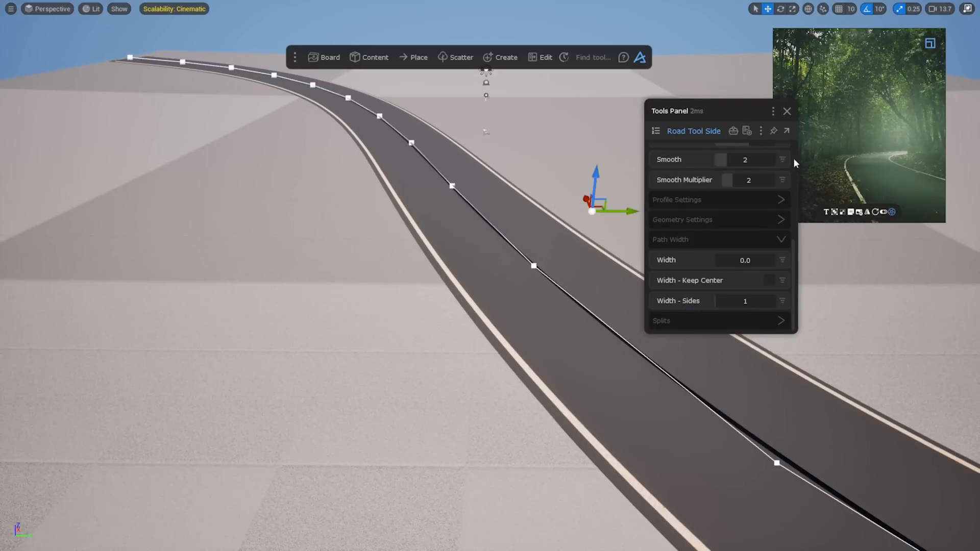
pyautogui.click(372, 59)
pyautogui.moveTo(282, 280); pyautogui.dragTo(796, 462)
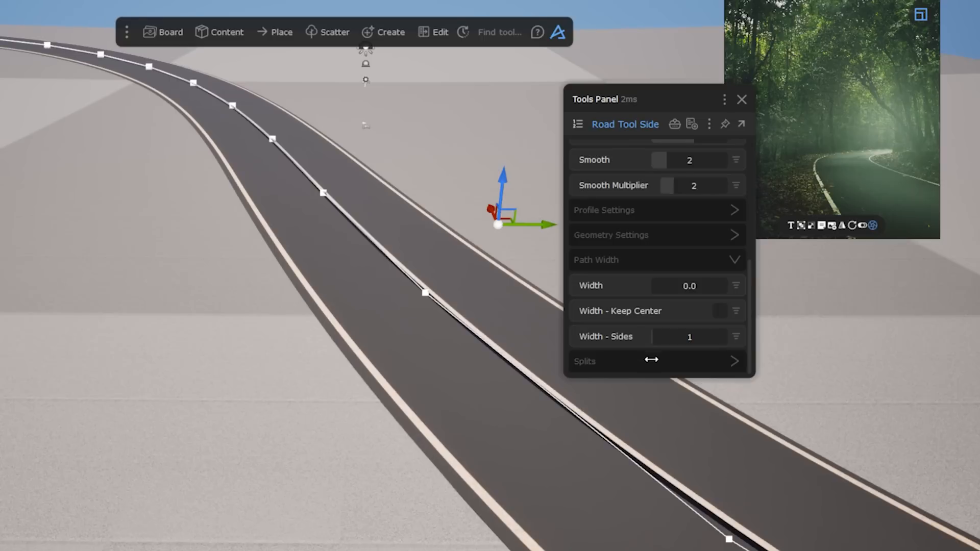
# Split the centre line into dashes with Split Mode Number, Num Splits 35 and Splits Offset 65.0.
pyautogui.click(712, 320)
pyautogui.scroll(-3, 712, 317)
pyautogui.click(758, 221)
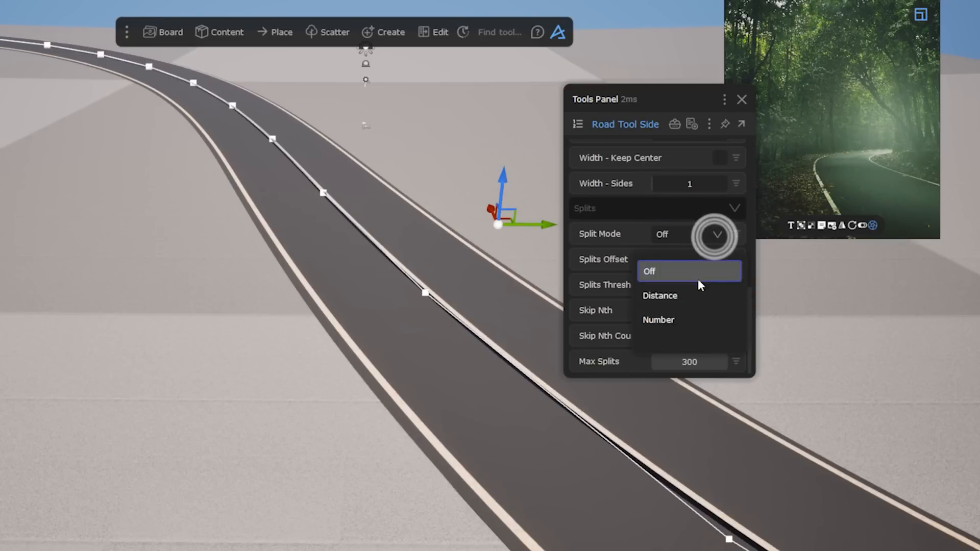
pyautogui.click(681, 319)
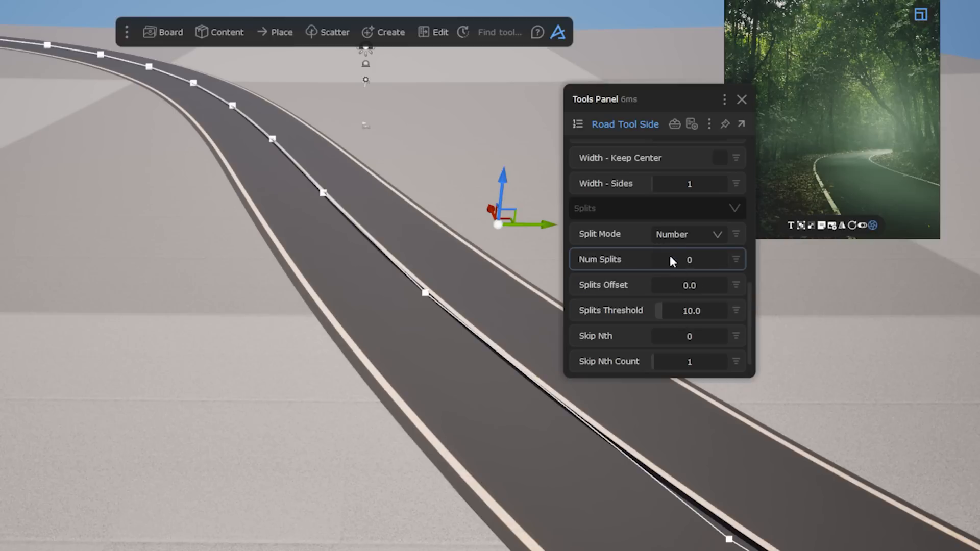
pyautogui.moveTo(682, 257); pyautogui.dragTo(691, 287)
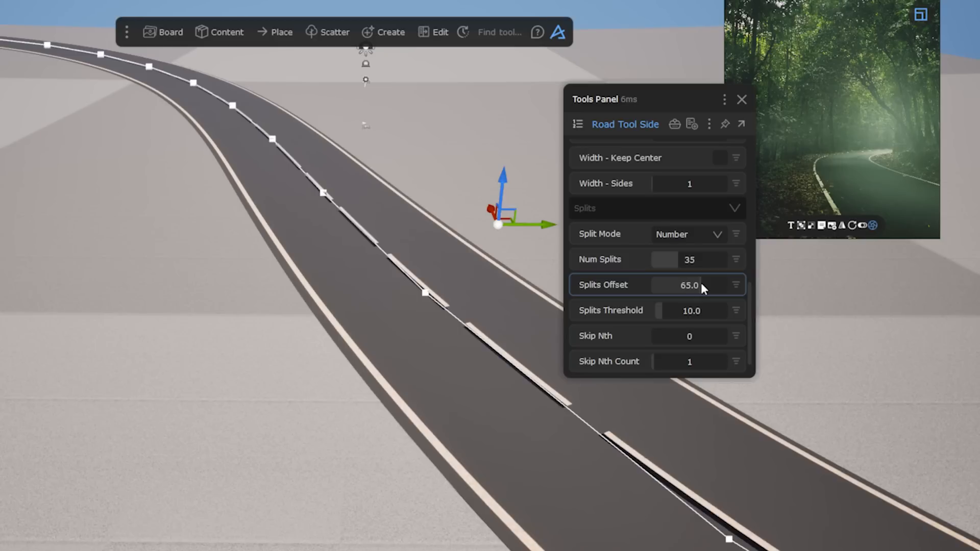
# Add the main road to the dashed centre line's Projection Mask in its Geometry Settings, and clear the selection.
pyautogui.scroll(-1, 622, 245)
pyautogui.scroll(4, 623, 254)
pyautogui.click(657, 171)
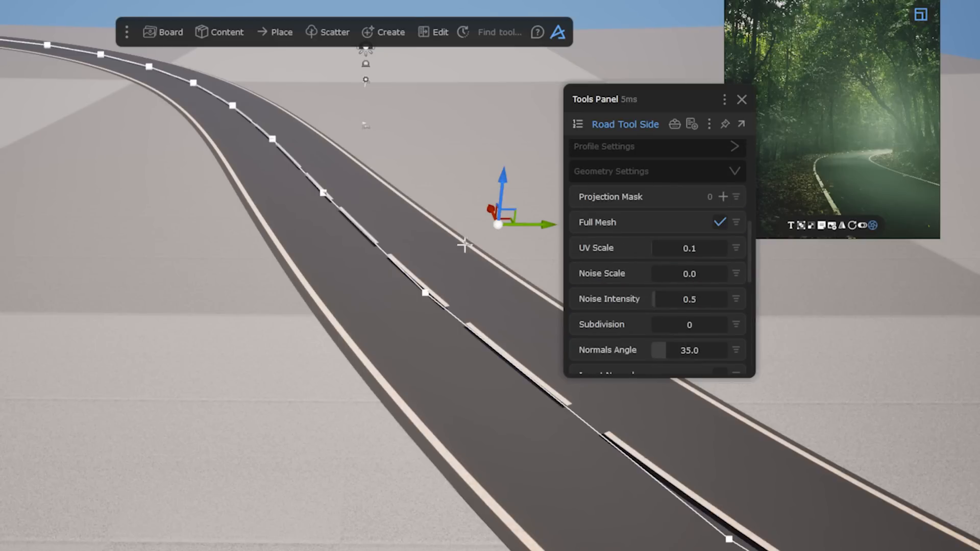
pyautogui.click(505, 313)
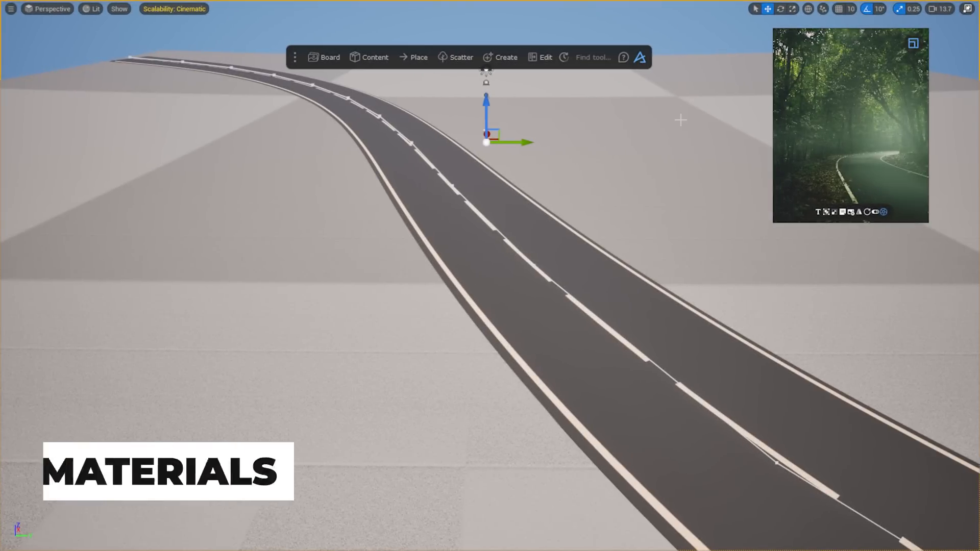
pyautogui.press('Escape')
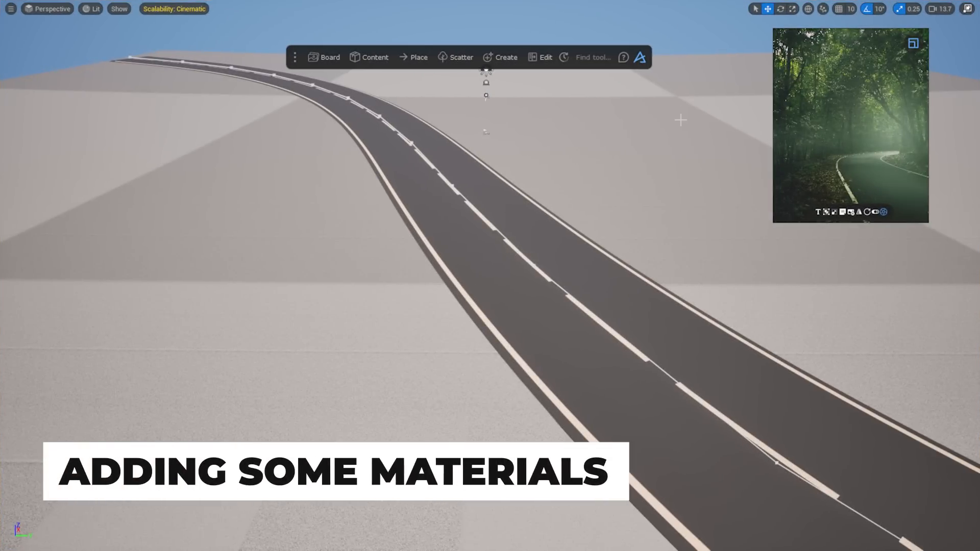
# Apply the dark brown fallen-leaves Megascans surface to the terrain and the dark grey surface to the road, after trying the black one.
pyautogui.click(376, 58)
pyautogui.moveTo(153, 160); pyautogui.dragTo(358, 332)
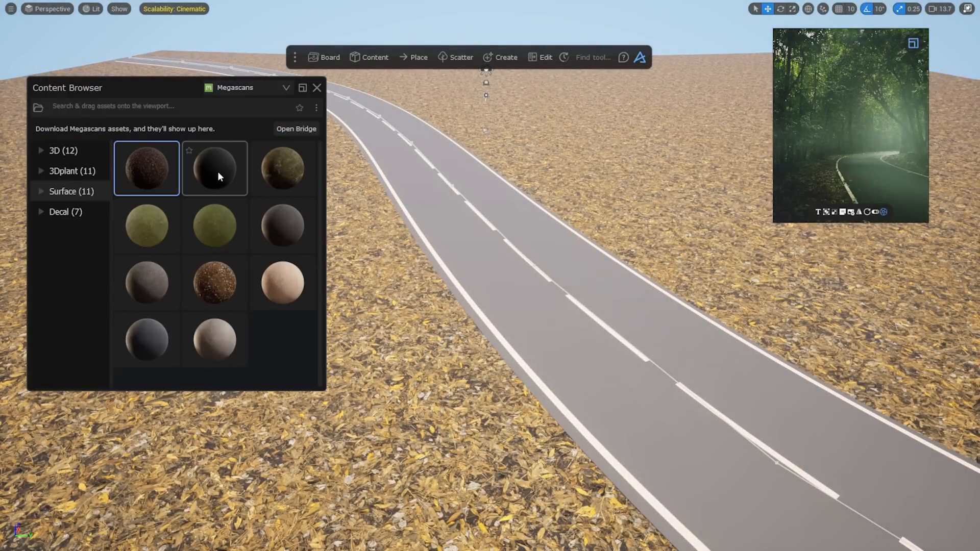
pyautogui.moveTo(217, 171); pyautogui.dragTo(512, 291)
pyautogui.moveTo(282, 225); pyautogui.dragTo(499, 268)
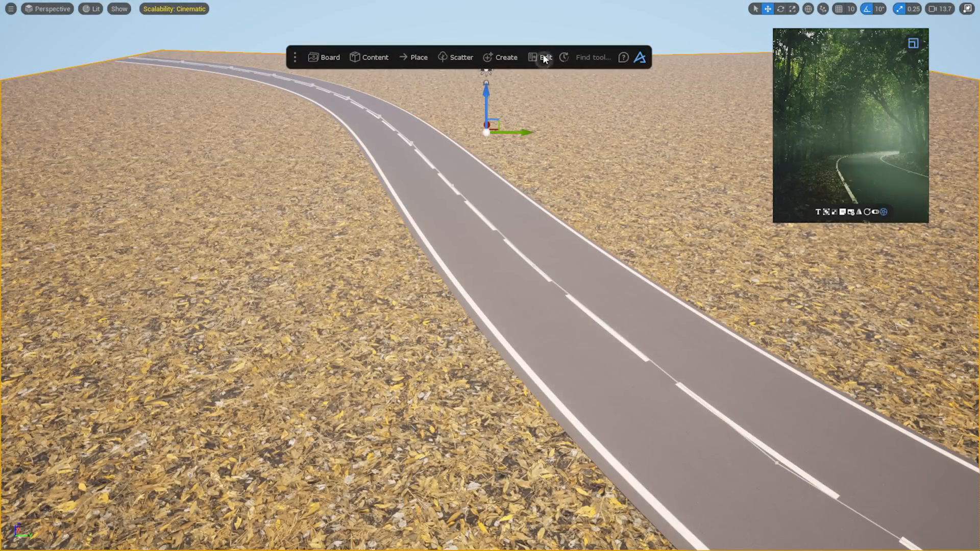
# Open Edit Material for the selected terrain and increase the Tiling of its leaf material.
pyautogui.click(542, 57)
pyautogui.moveTo(883, 181); pyautogui.dragTo(631, 123)
pyautogui.click(555, 144)
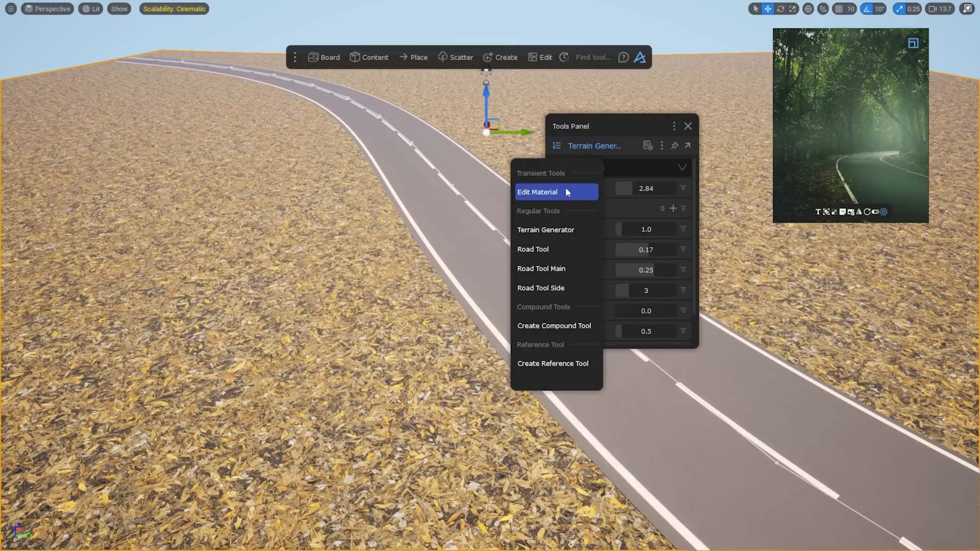
pyautogui.click(577, 193)
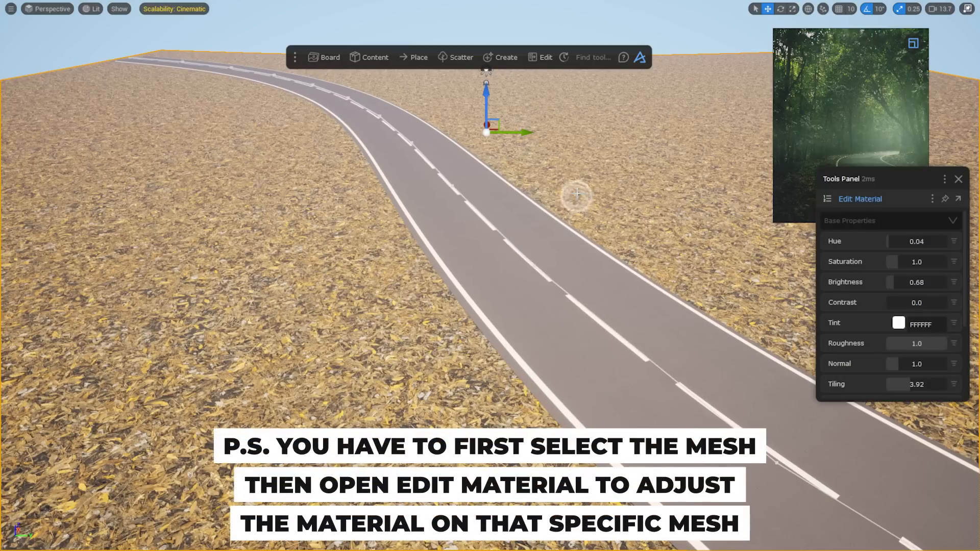
pyautogui.moveTo(896, 186); pyautogui.dragTo(648, 150)
pyautogui.moveTo(582, 396); pyautogui.dragTo(632, 403)
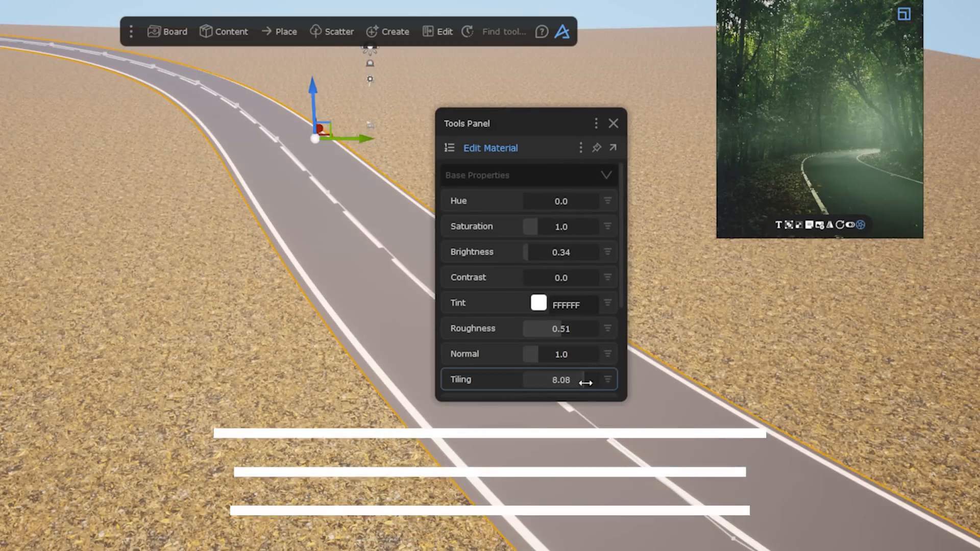
# Set the road material's Tiling to 9.5, Brightness to 0.18, Roughness to 0.32 and Normal to 1.67.
pyautogui.moveTo(585, 383); pyautogui.dragTo(595, 378)
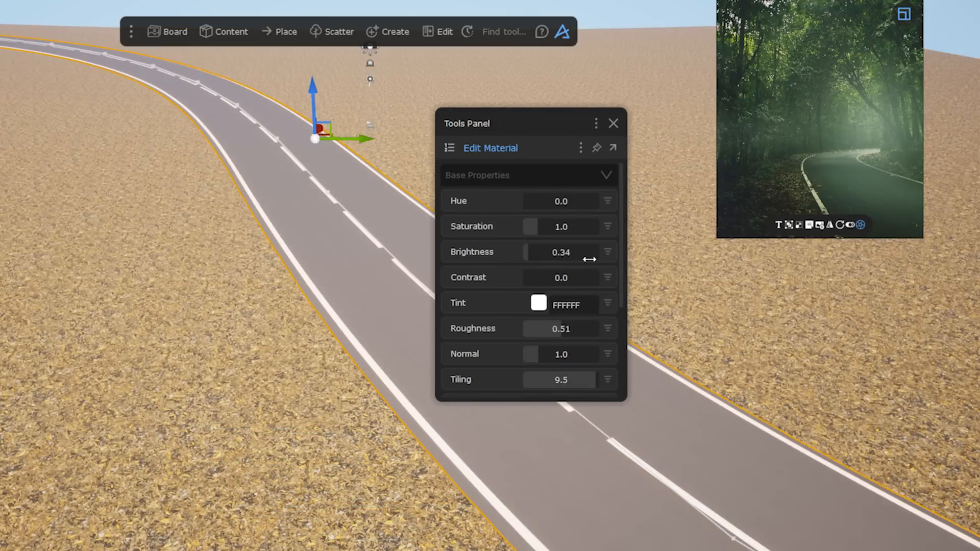
pyautogui.moveTo(586, 258); pyautogui.dragTo(526, 250)
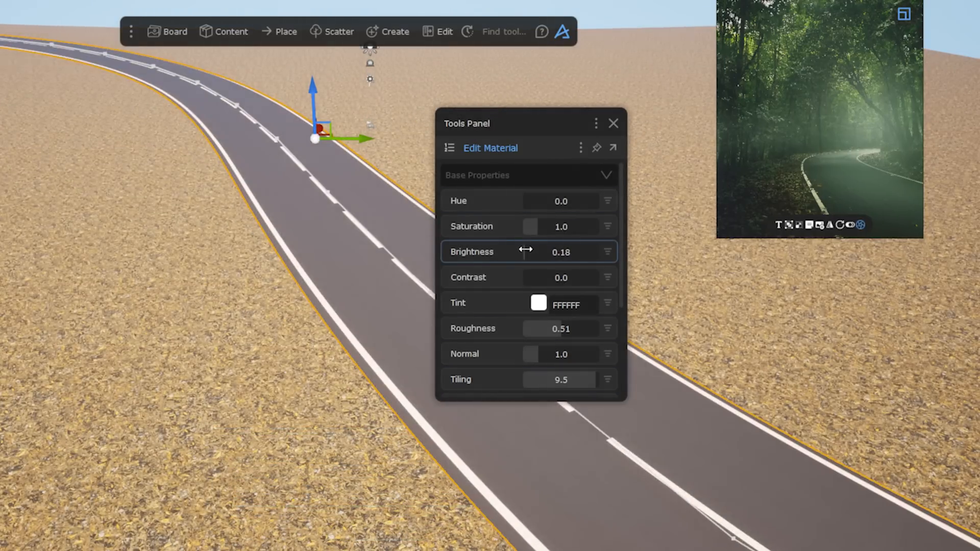
pyautogui.moveTo(544, 332)
pyautogui.mouseDown()
pyautogui.moveTo(523, 332)
pyautogui.moveTo(547, 332)
pyautogui.moveTo(543, 351)
pyautogui.mouseUp()
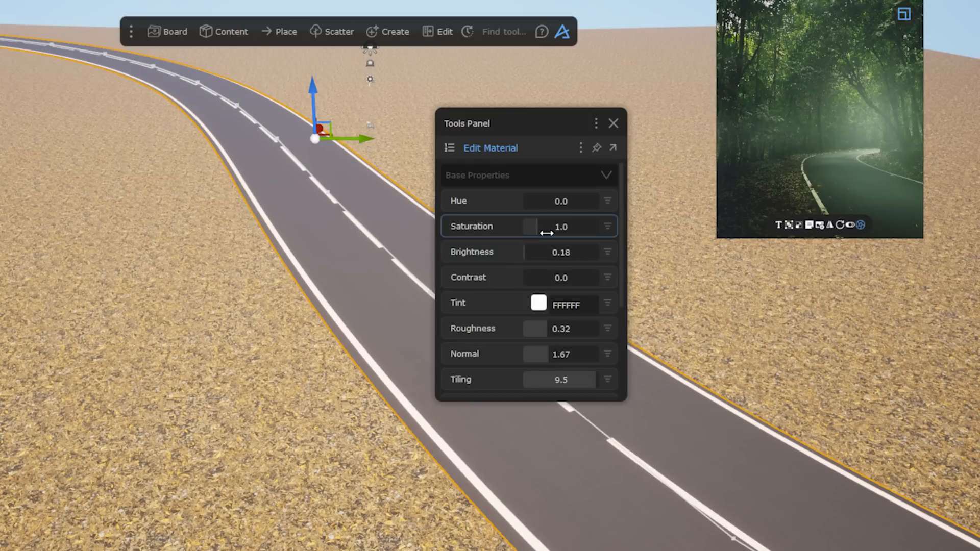
pyautogui.click(613, 123)
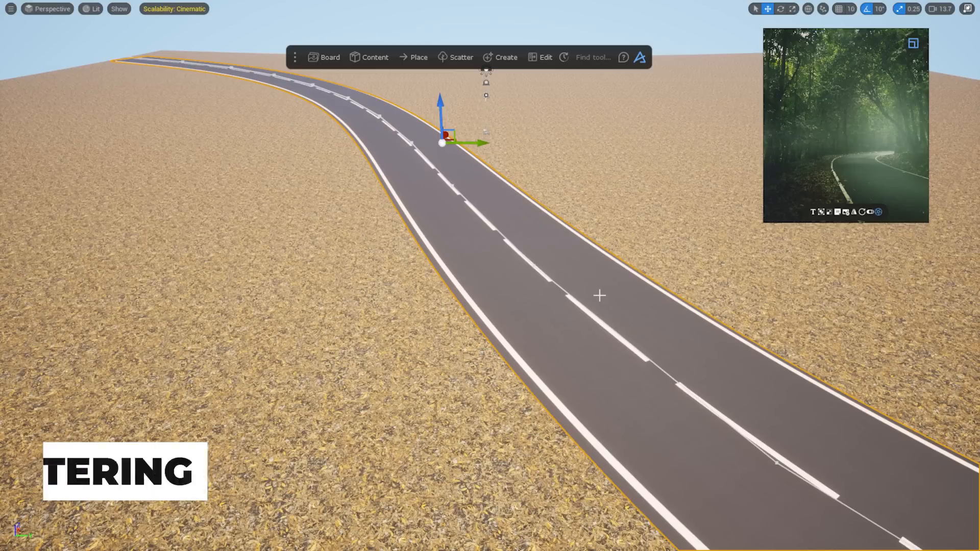
pyautogui.press('Escape')
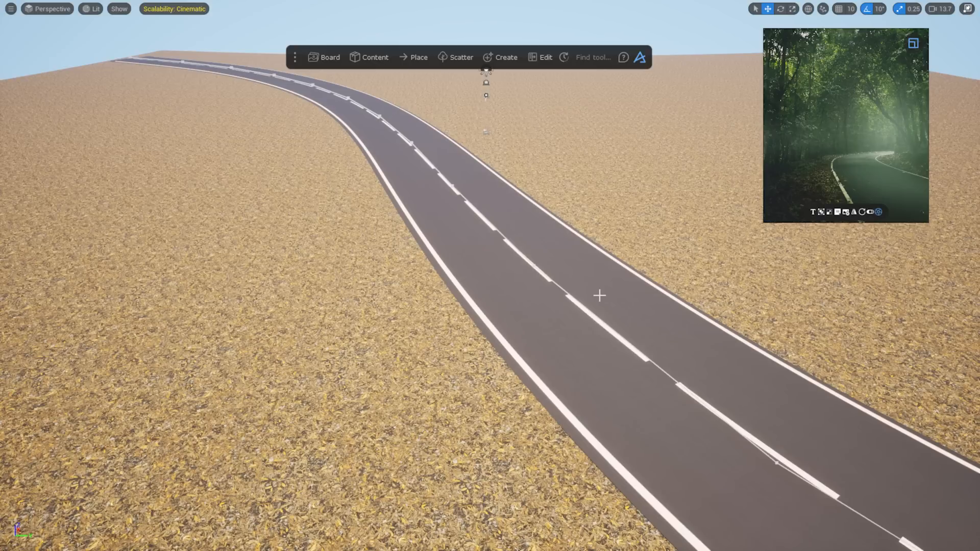
# Select the three green leafy ground-plant assets in Megascans and scatter them over the terrain with Scatter Here.
pyautogui.click(368, 58)
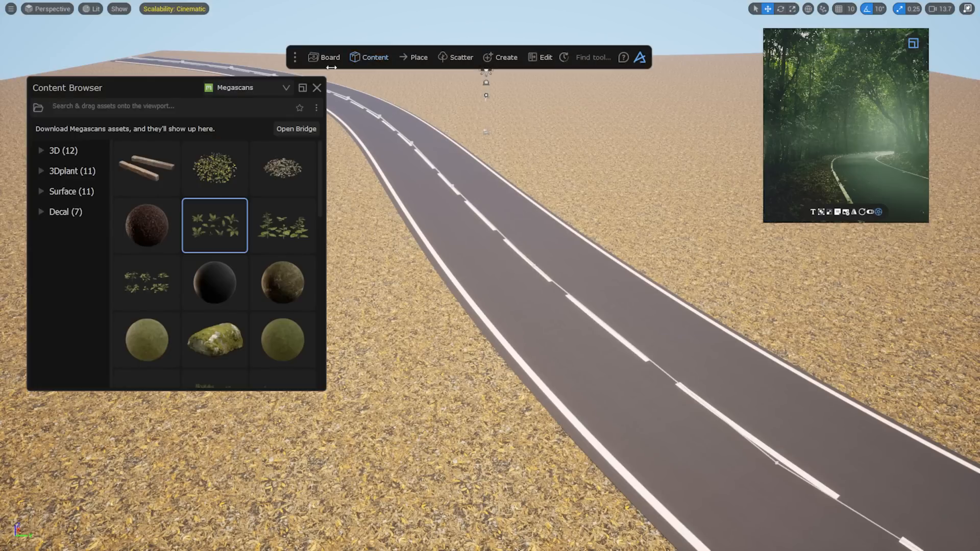
pyautogui.click(228, 232)
pyautogui.keyDown('ctrl'); pyautogui.click(283, 225); pyautogui.keyUp('ctrl')
pyautogui.keyDown('ctrl'); pyautogui.click(147, 282); pyautogui.keyUp('ctrl')
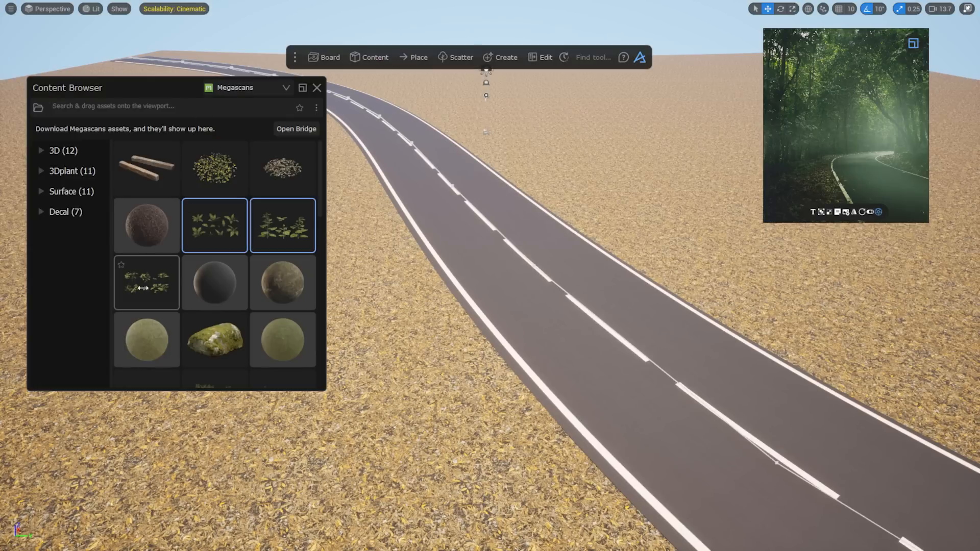
pyautogui.moveTo(284, 220); pyautogui.dragTo(373, 251)
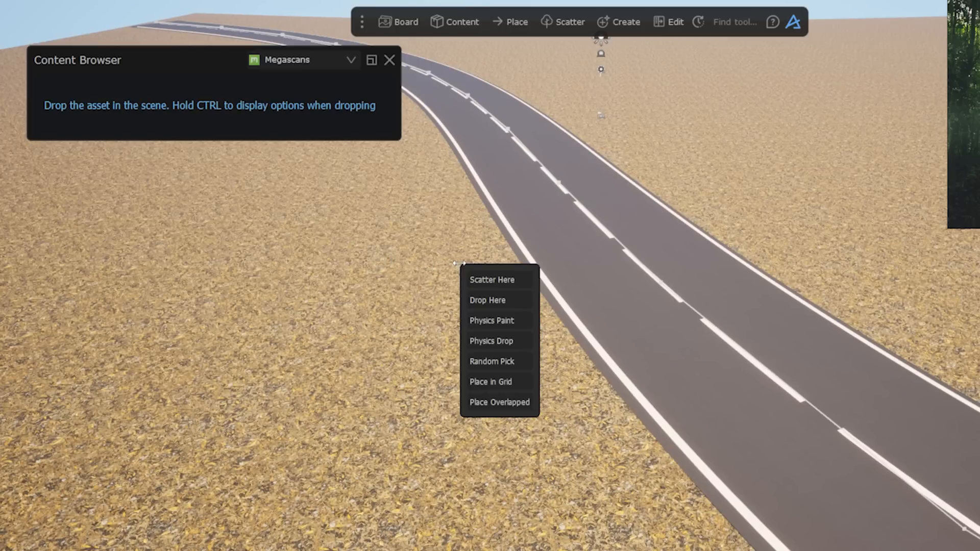
pyautogui.click(498, 280)
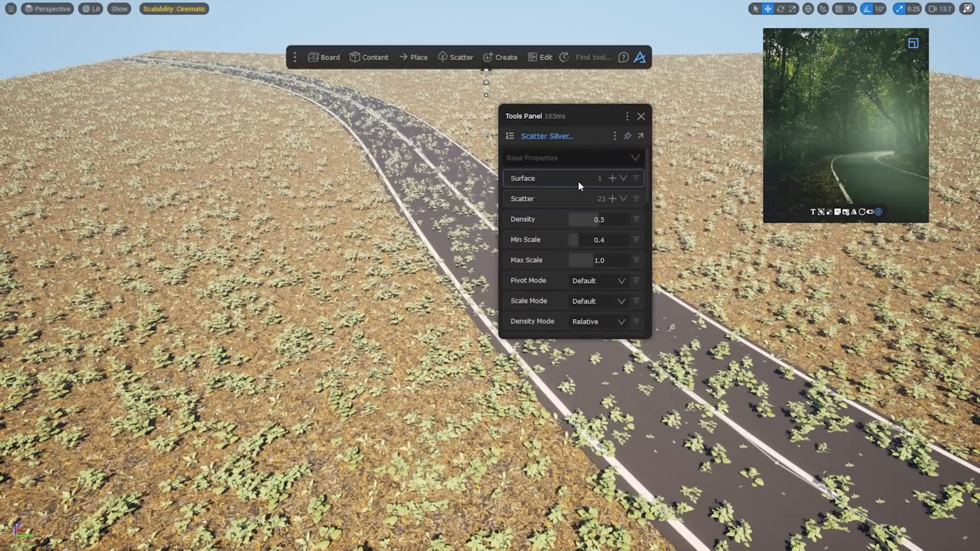
# Set the plant scatter's Density to 0.65, Min Scale to 0.73 and Max Scale to 1.19.
pyautogui.moveTo(597, 219); pyautogui.dragTo(608, 218)
pyautogui.moveTo(592, 262); pyautogui.dragTo(587, 241)
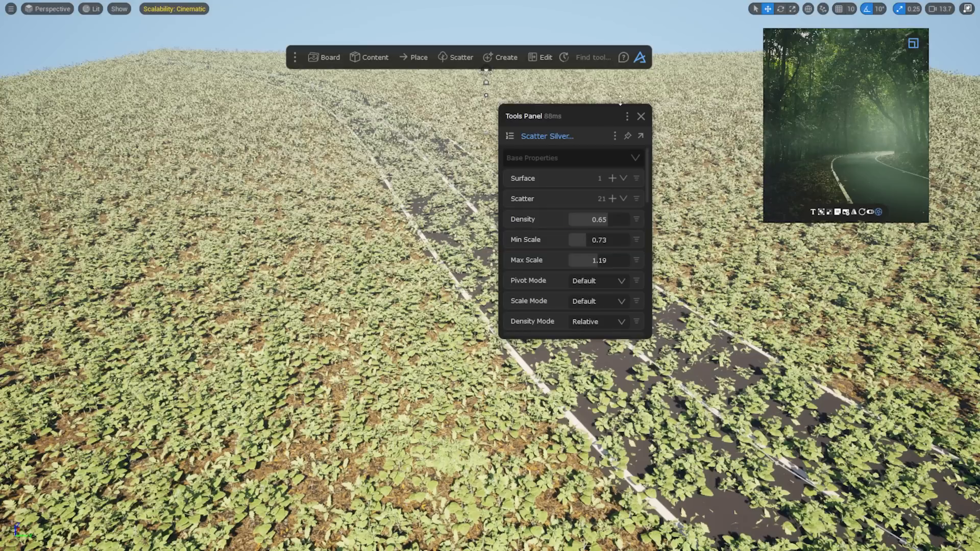
pyautogui.moveTo(596, 116); pyautogui.dragTo(743, 123)
pyautogui.click(787, 124)
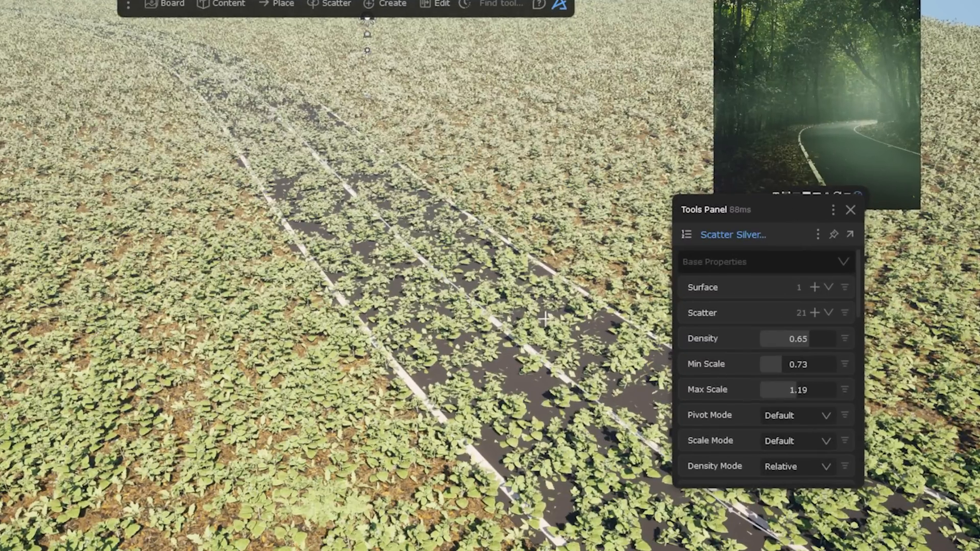
# Add the road to the Proximity Mask of the pinned plant scatter and set the mask Distance to 225.
pyautogui.scroll(-5, 790, 302)
pyautogui.scroll(-3, 751, 317)
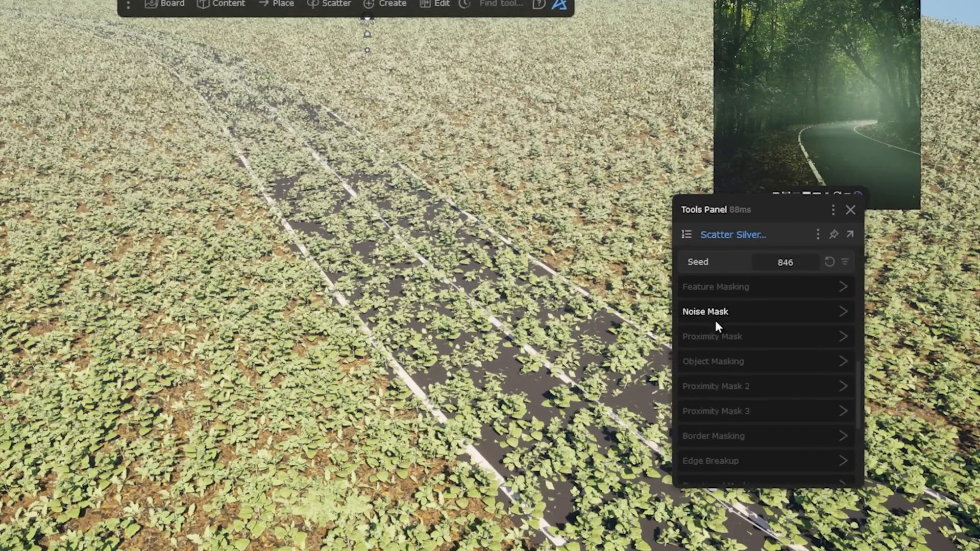
pyautogui.click(750, 335)
pyautogui.scroll(-2, 749, 336)
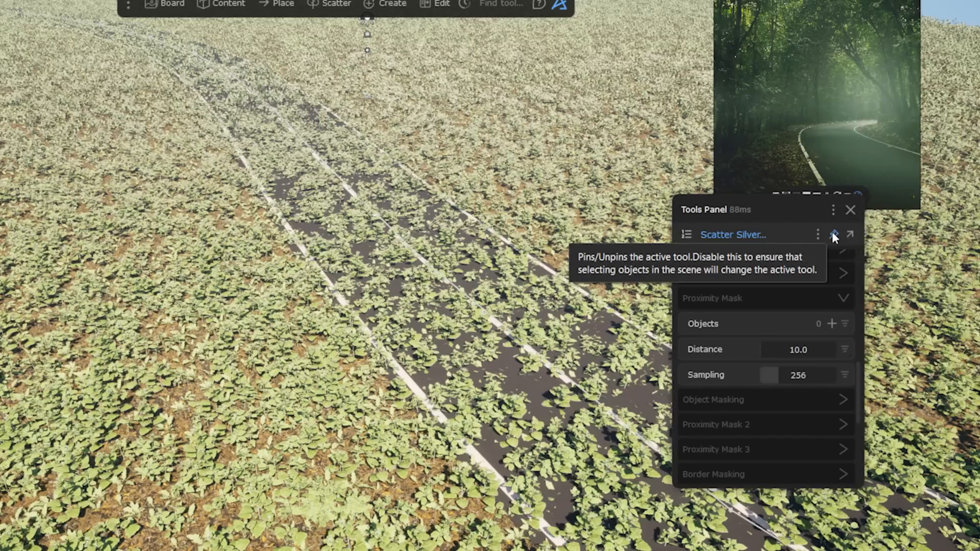
pyautogui.click(642, 395)
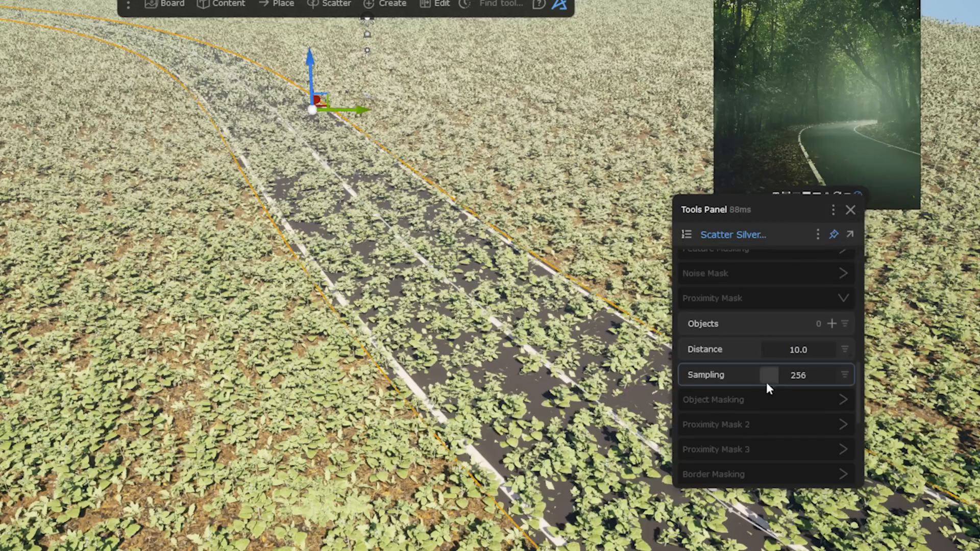
pyautogui.click(831, 324)
pyautogui.moveTo(768, 353)
pyautogui.mouseDown()
pyautogui.moveTo(807, 348)
pyautogui.moveTo(777, 347)
pyautogui.mouseUp()
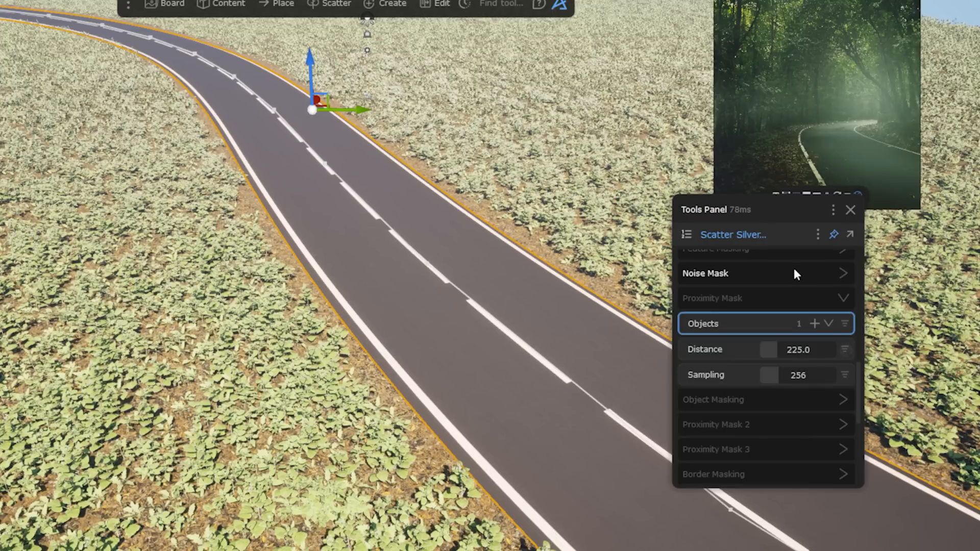
# Invert the plant scatter's Proximity Mask and set its Distance to 2500 so plants grow only near the road.
pyautogui.click(845, 349)
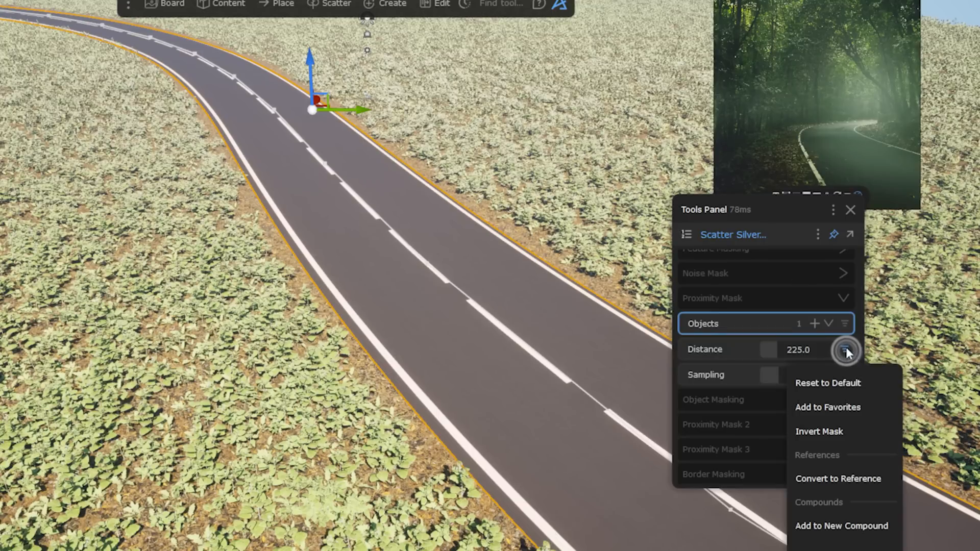
pyautogui.click(848, 431)
pyautogui.moveTo(772, 351); pyautogui.dragTo(845, 350)
pyautogui.click(819, 353)
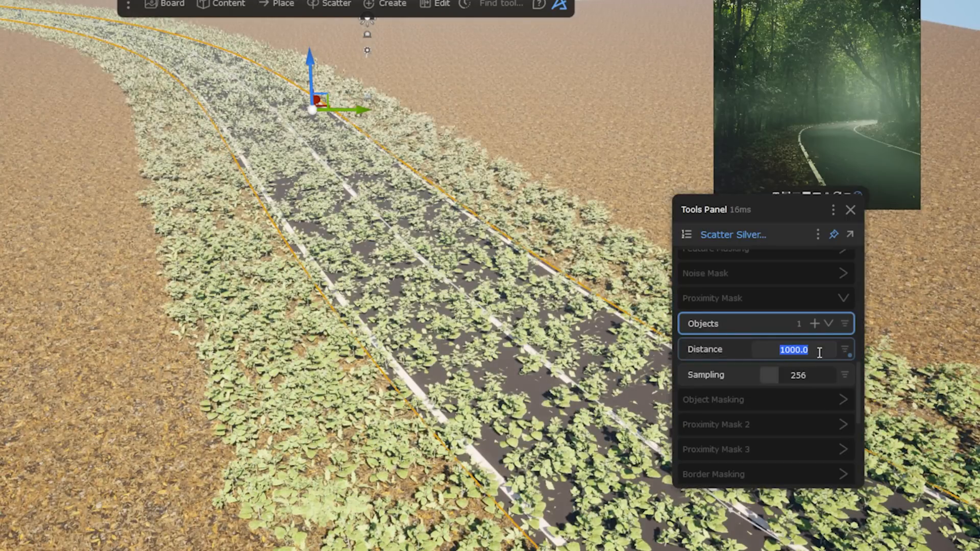
pyautogui.write('2500')
pyautogui.press('Return')
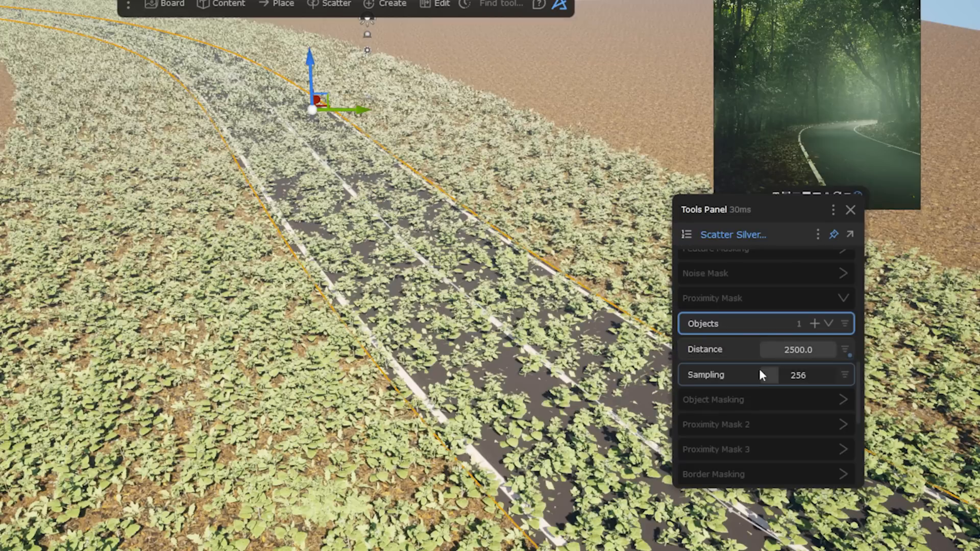
# Add the road to the plant scatter's Proximity Mask 2 and adjust its Distance to clear the plants from the road surface.
pyautogui.scroll(-3, 758, 368)
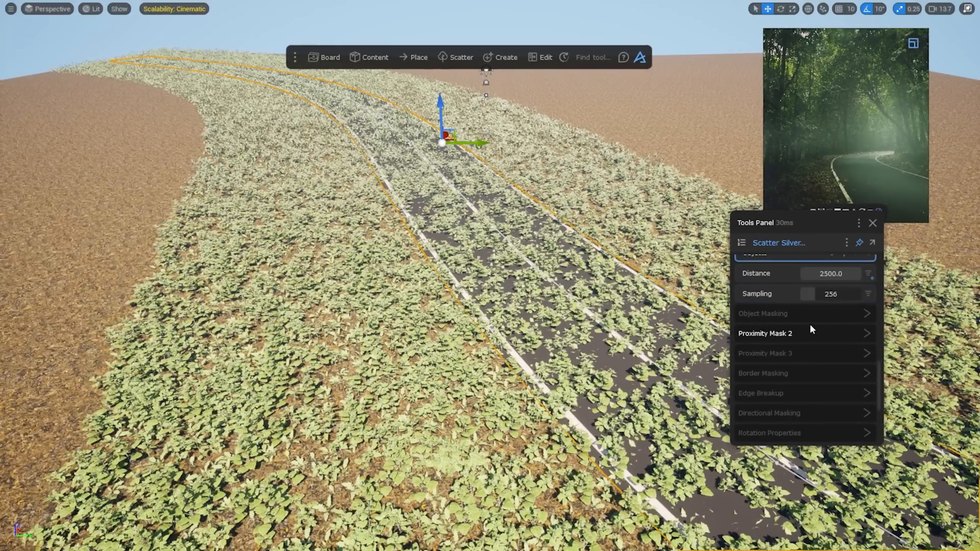
pyautogui.click(810, 331)
pyautogui.scroll(-1, 807, 332)
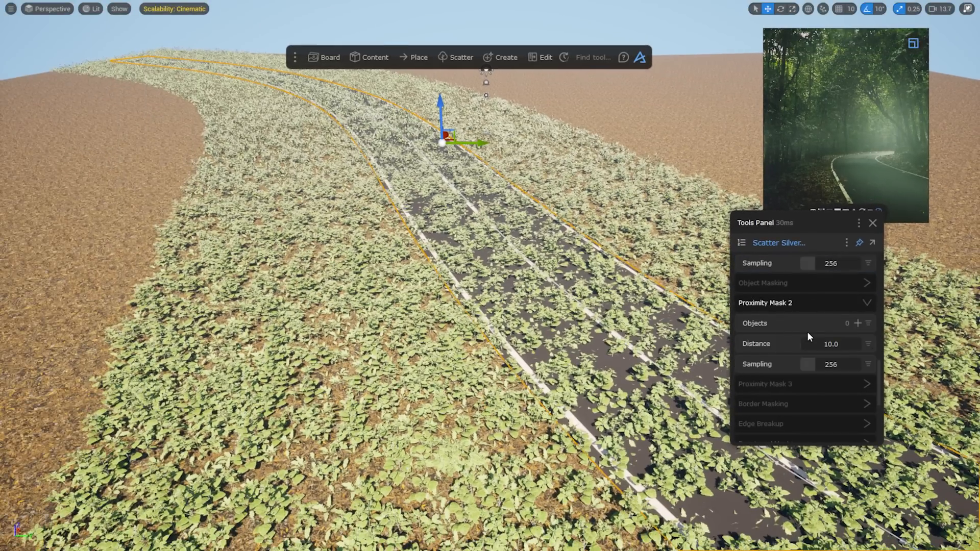
pyautogui.click(857, 323)
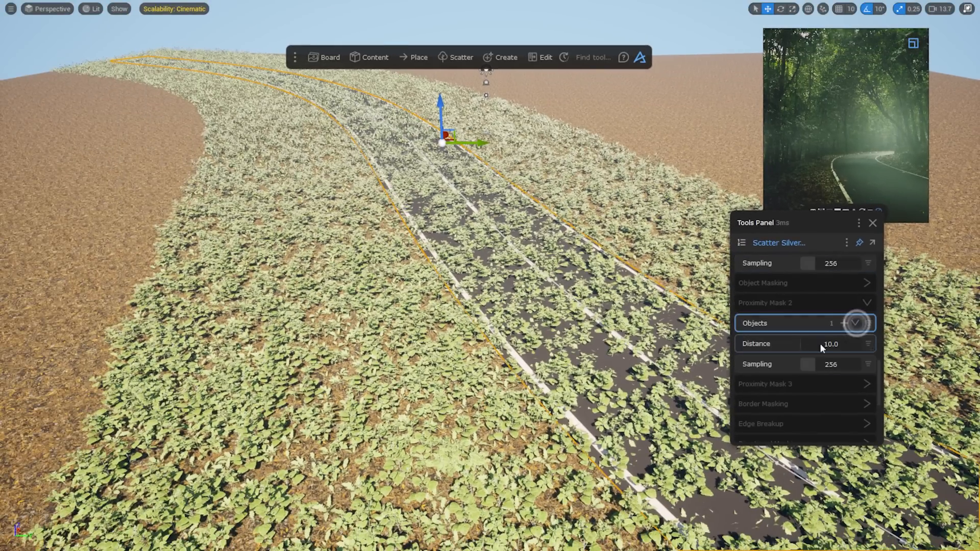
pyautogui.moveTo(819, 341); pyautogui.dragTo(816, 341)
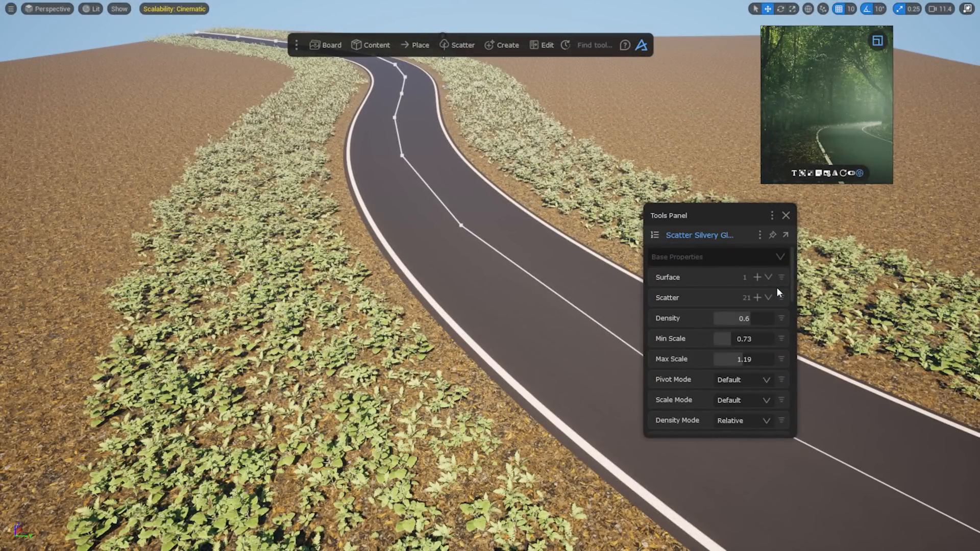
# Convert the Distance of the plant scatter's first Proximity Mask to a reference.
pyautogui.scroll(-10, 758, 286)
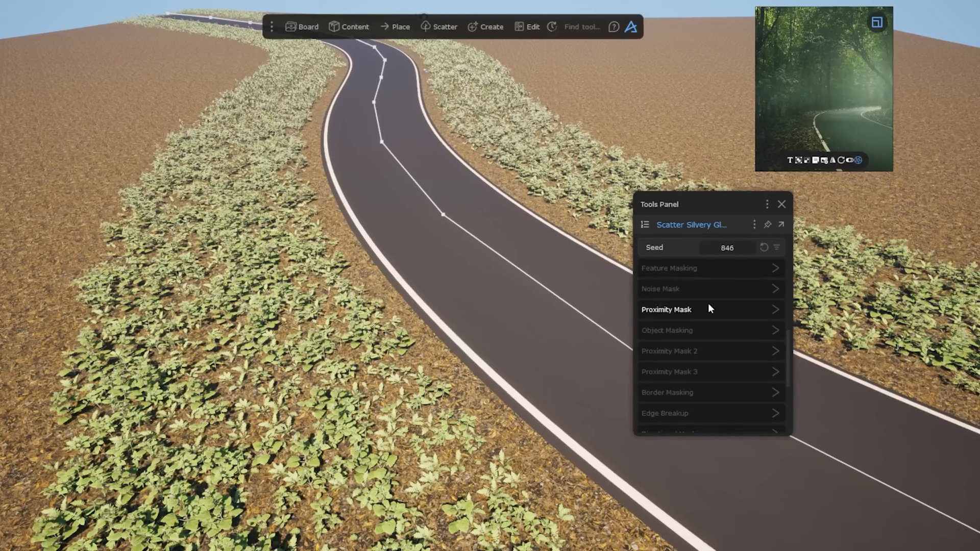
pyautogui.click(708, 308)
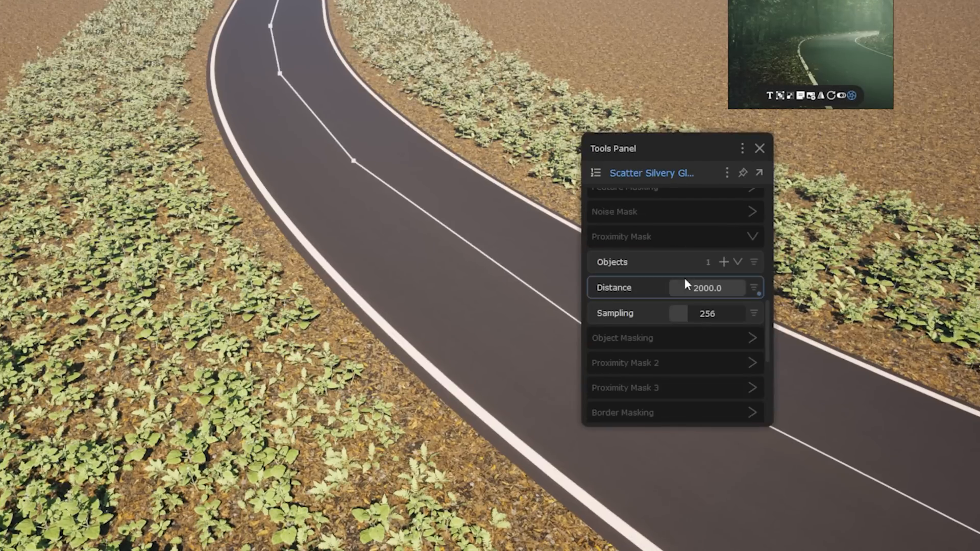
pyautogui.click(777, 322)
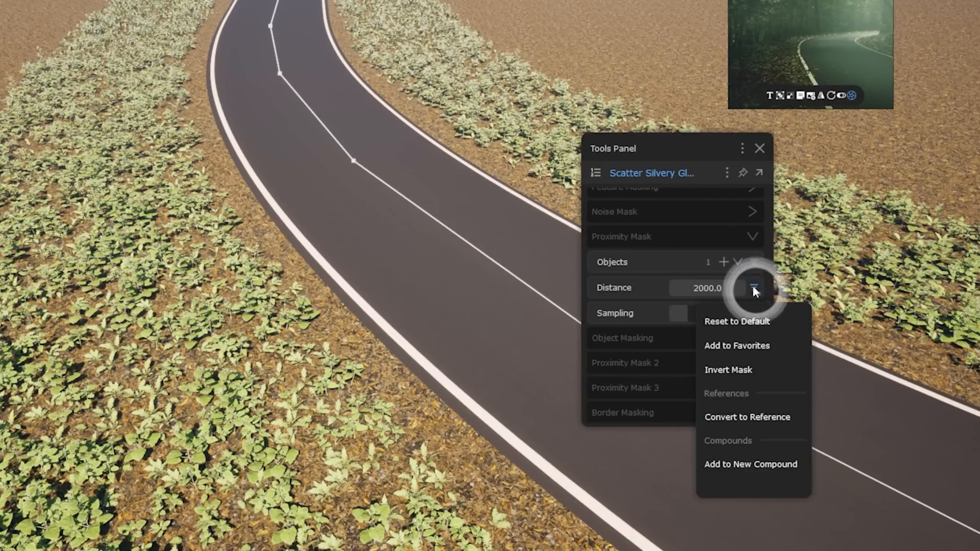
pyautogui.click(754, 416)
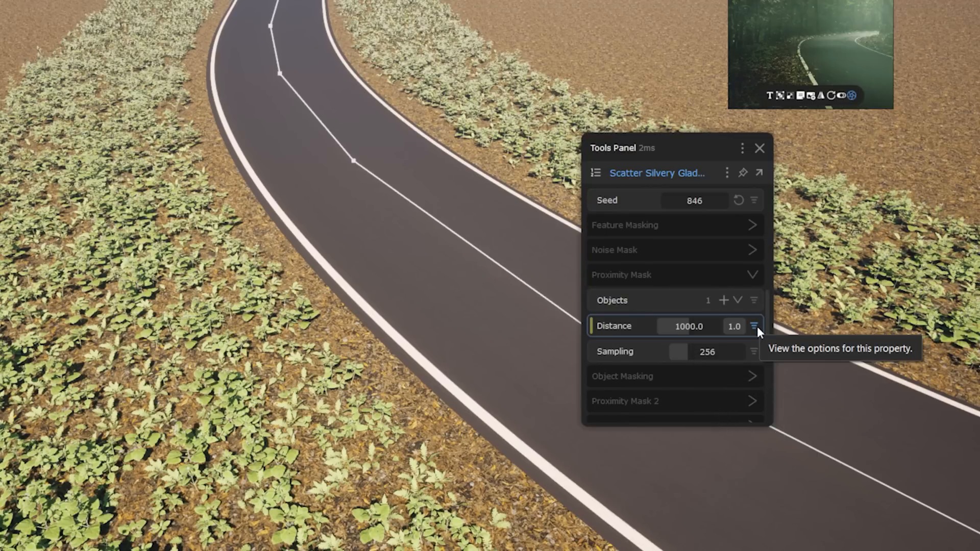
pyautogui.moveTo(733, 330); pyautogui.dragTo(750, 328)
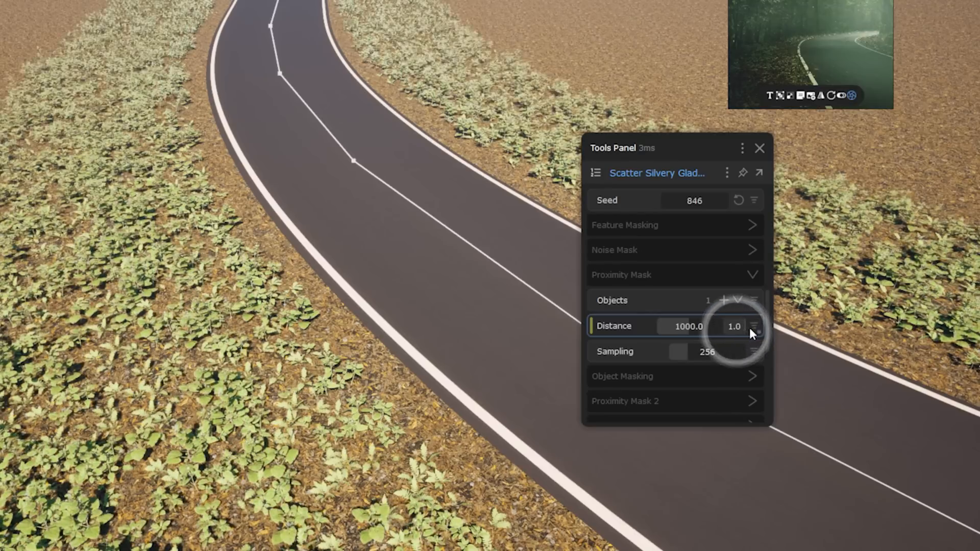
# Convert the Distance of the plant scatter's Proximity Mask 2 to its own reference and set the multiplier to 0.03.
pyautogui.scroll(-6, 758, 327)
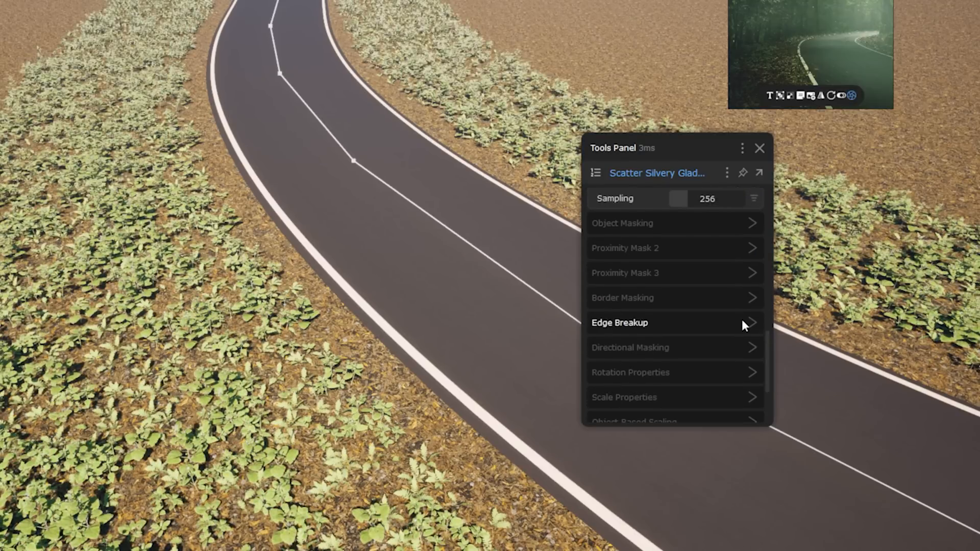
pyautogui.click(747, 254)
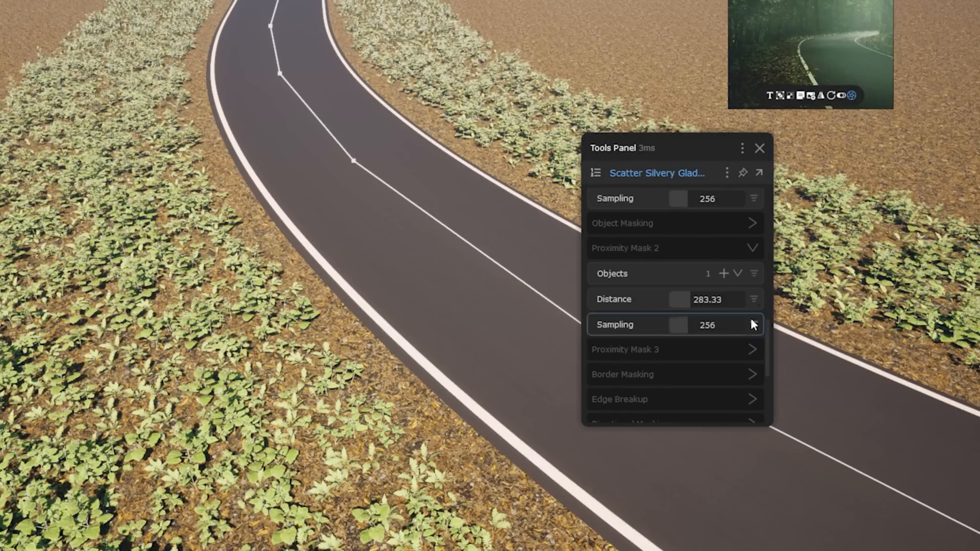
pyautogui.click(754, 299)
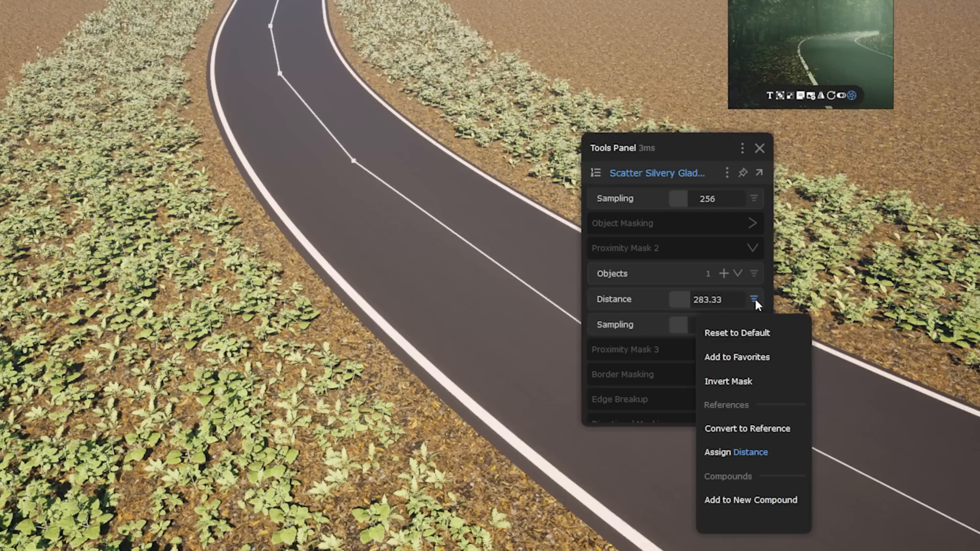
pyautogui.click(757, 427)
pyautogui.moveTo(734, 303); pyautogui.dragTo(735, 296)
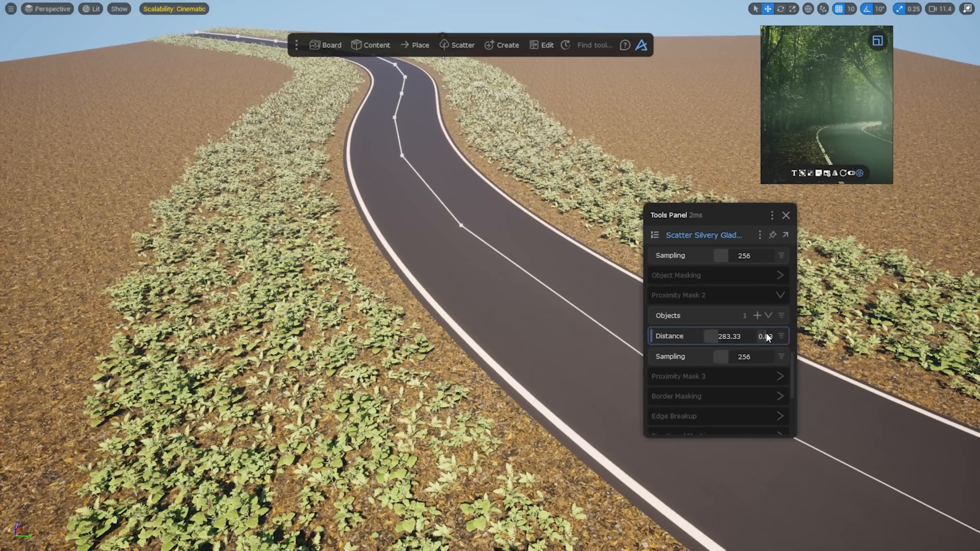
# Scatter the mossy rock assets from Megascans over the terrain with Scatter Here.
pyautogui.click(365, 44)
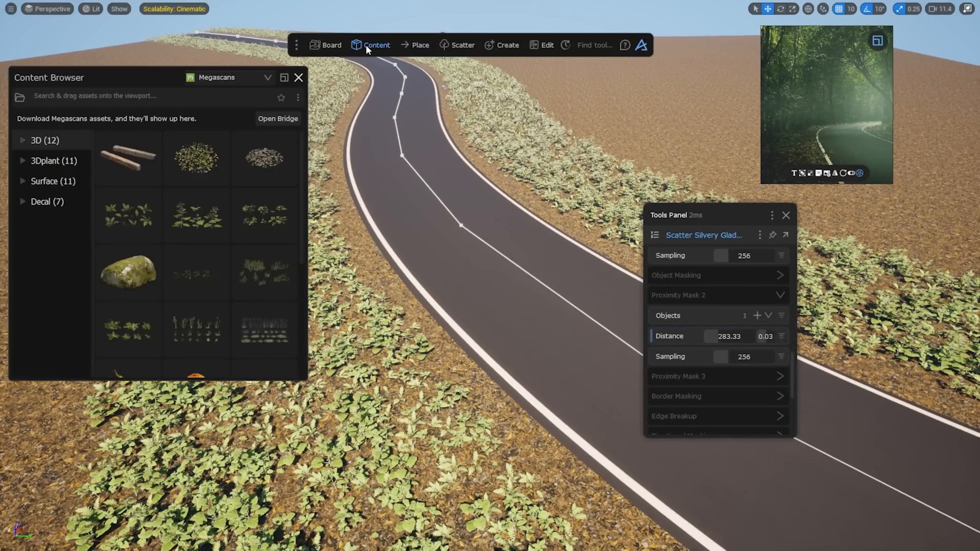
pyautogui.scroll(-5, 153, 230)
pyautogui.moveTo(137, 292); pyautogui.dragTo(126, 213)
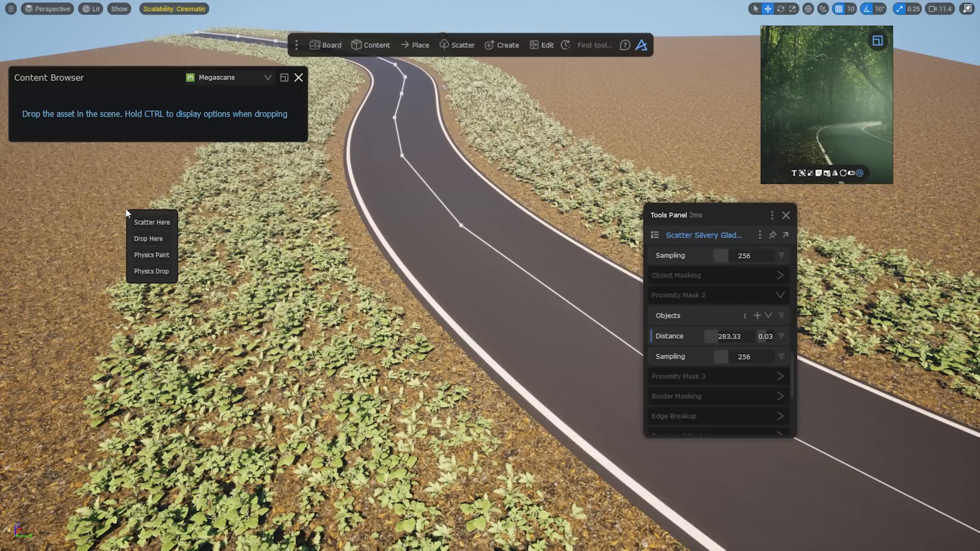
pyautogui.click(149, 223)
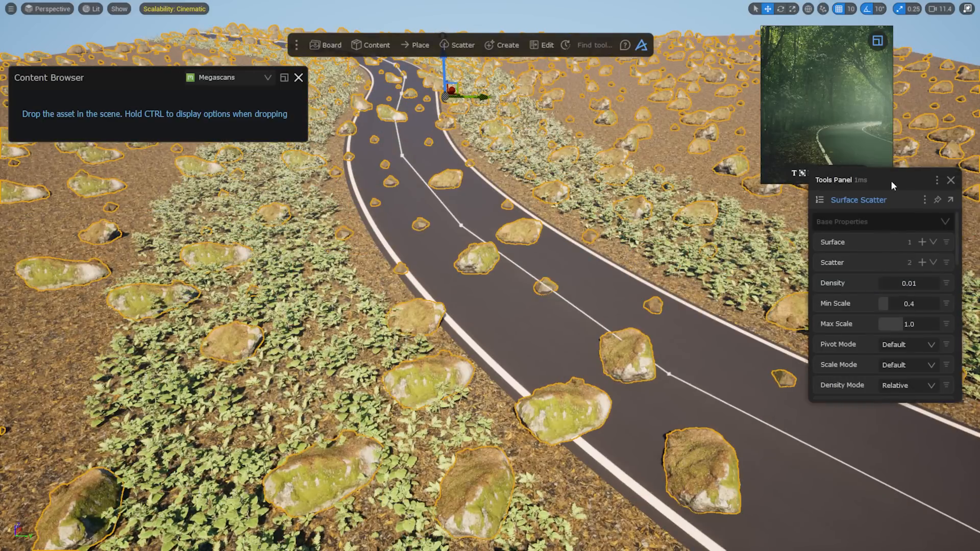
# Add the road to the rock scatter's Proximity Mask as an inverted mask with a Distance of 2000.
pyautogui.moveTo(890, 180); pyautogui.dragTo(708, 205)
pyautogui.scroll(-8, 740, 316)
pyautogui.click(769, 338)
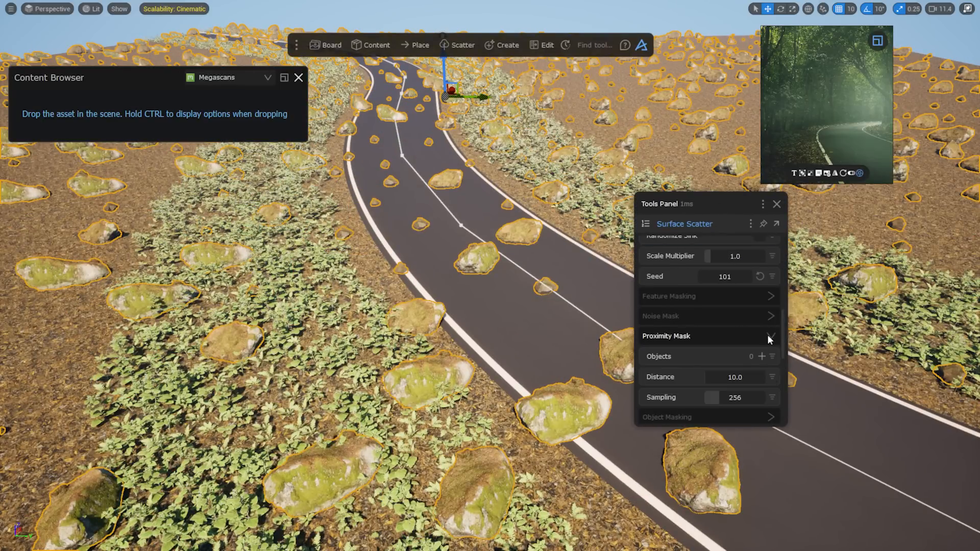
pyautogui.scroll(-2, 769, 337)
pyautogui.click(550, 327)
pyautogui.click(747, 295)
pyautogui.doubleClick(752, 317)
pyautogui.write('2000')
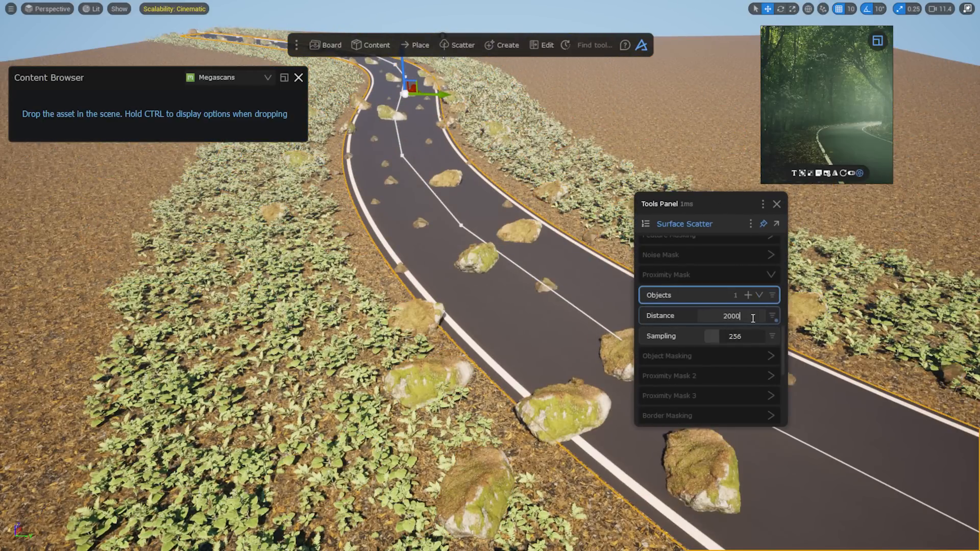
pyautogui.press('Return')
# Add the road to the rock scatter's Proximity Mask 2 with a Distance of 425 to clear rocks from the road.
pyautogui.scroll(-3, 735, 322)
pyautogui.click(727, 320)
pyautogui.click(748, 335)
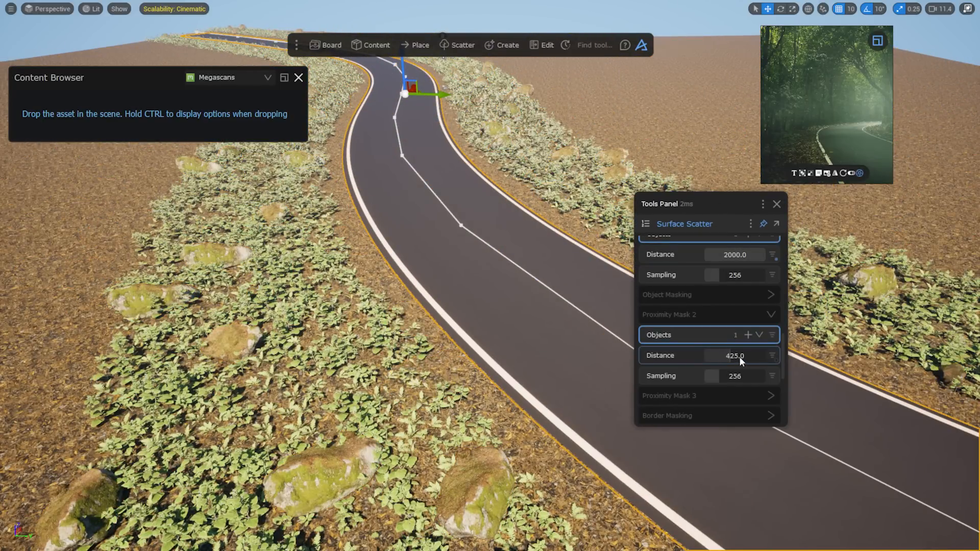
pyautogui.moveTo(739, 356); pyautogui.dragTo(733, 356)
# Assign the two existing Distance references to the rock scatter's Proximity Mask and Proximity Mask 2 respectively.
pyautogui.scroll(3, 764, 302)
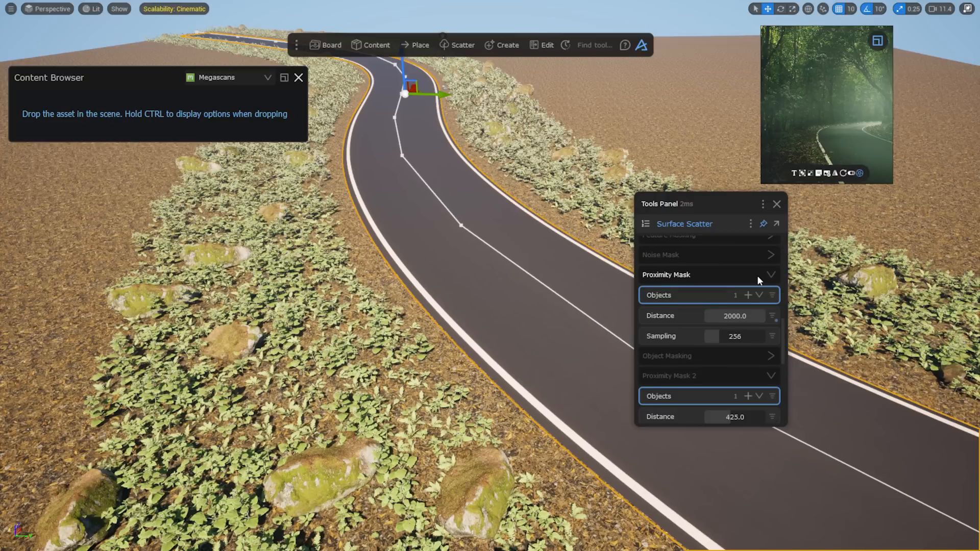
pyautogui.click(772, 314)
pyautogui.click(764, 437)
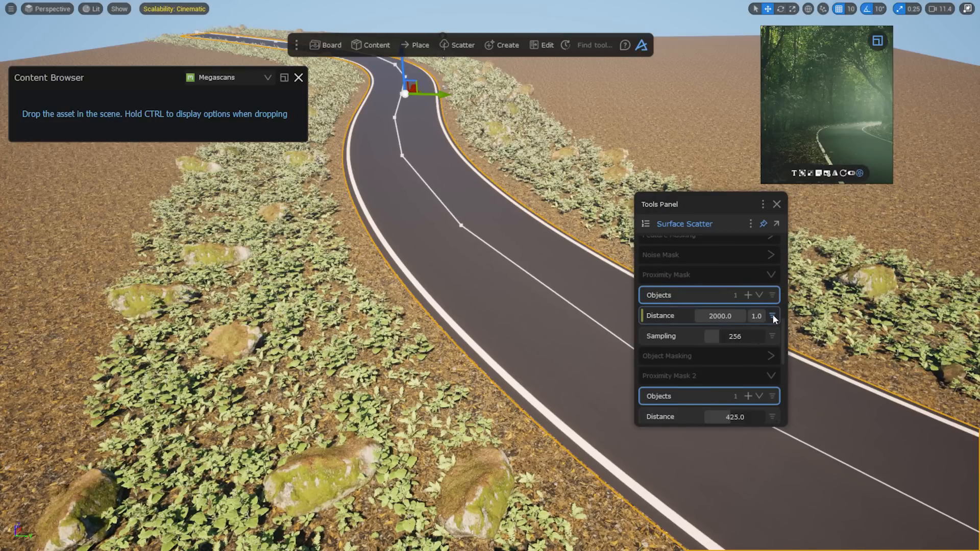
pyautogui.scroll(-3, 773, 314)
pyautogui.click(772, 326)
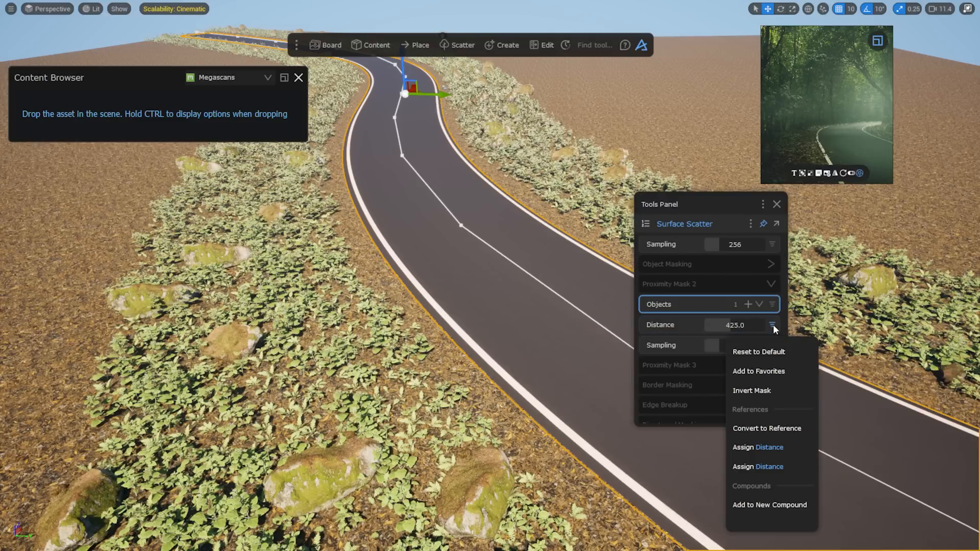
pyautogui.click(781, 467)
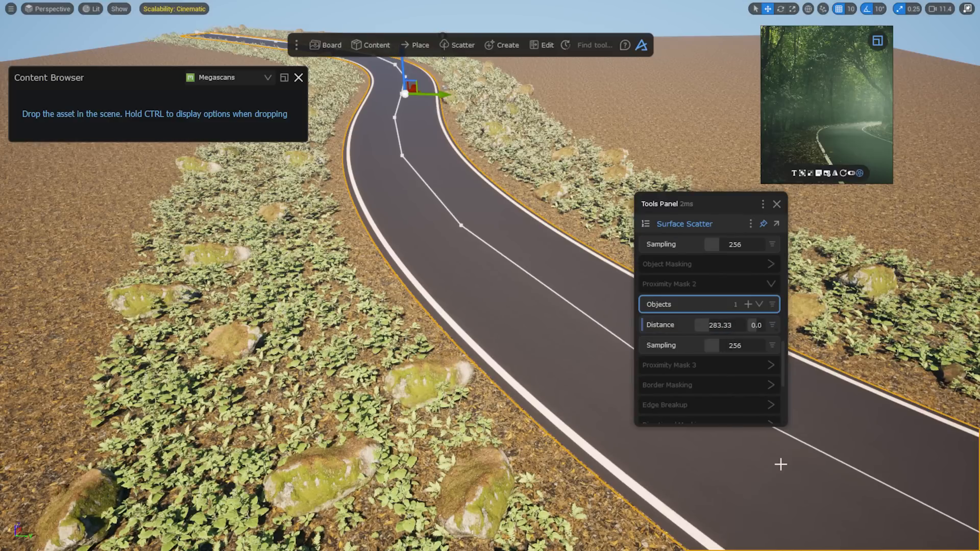
# Adjust the referenced distances that control how far the plants and rocks extend from the road.
pyautogui.moveTo(757, 326); pyautogui.dragTo(759, 326)
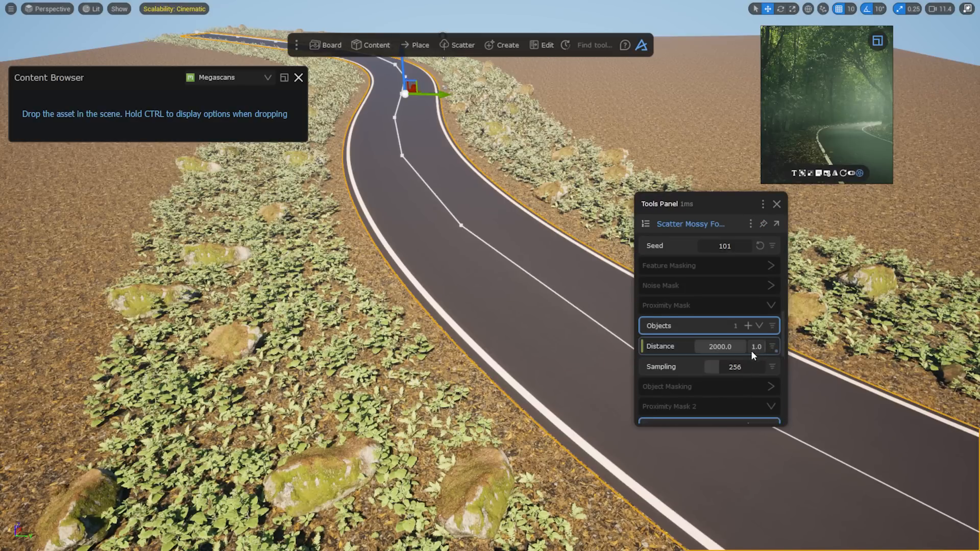
pyautogui.moveTo(732, 345); pyautogui.dragTo(709, 330)
pyautogui.scroll(-2, 745, 347)
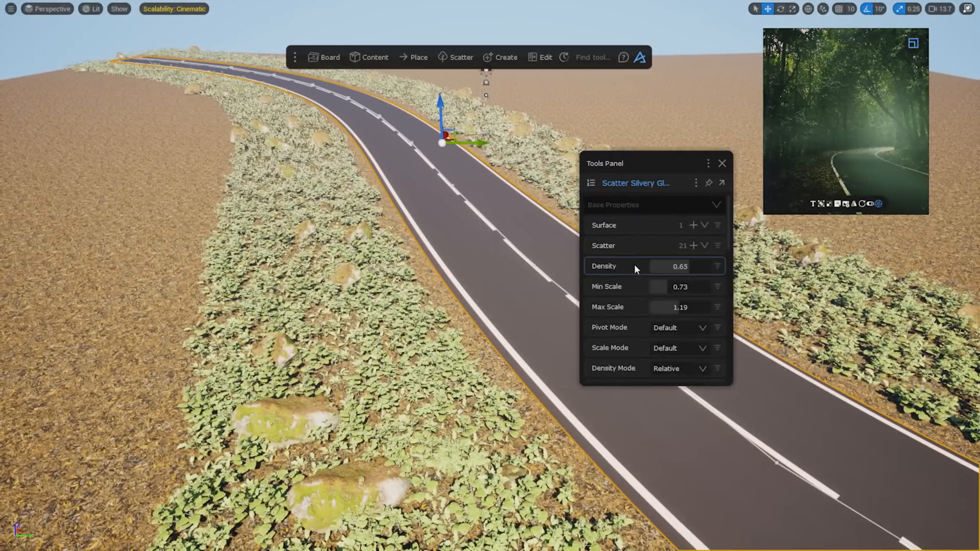
# Add the rock scatter to the pinned plant scatter's Proximity Mask 3 and set its Distance to 175.
pyautogui.scroll(-3, 635, 265)
pyautogui.click(650, 318)
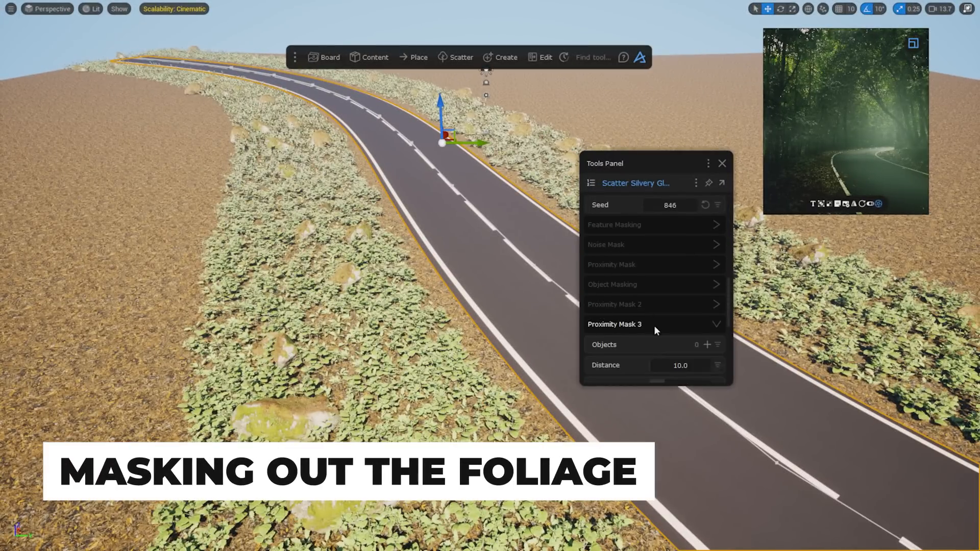
pyautogui.scroll(-2, 658, 325)
pyautogui.click(708, 183)
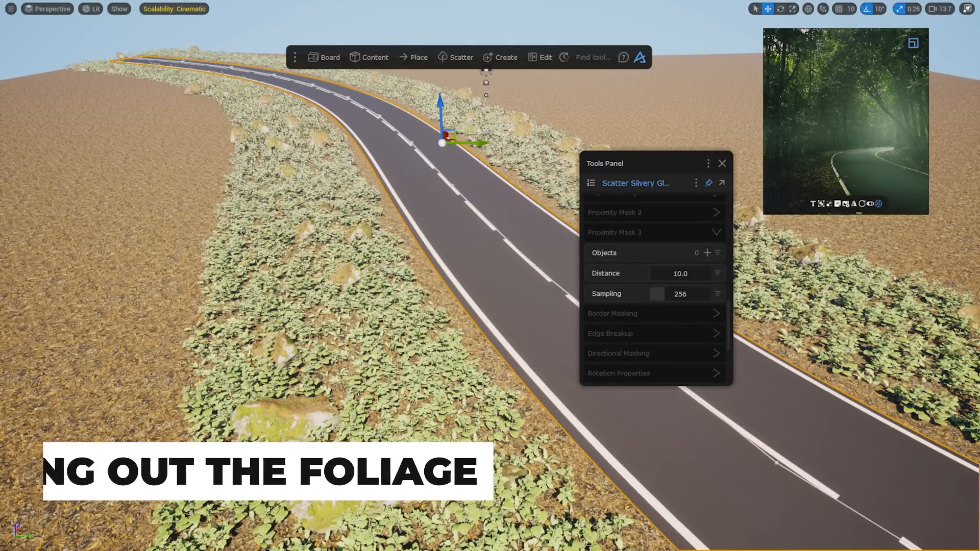
pyautogui.moveTo(656, 272); pyautogui.dragTo(660, 272)
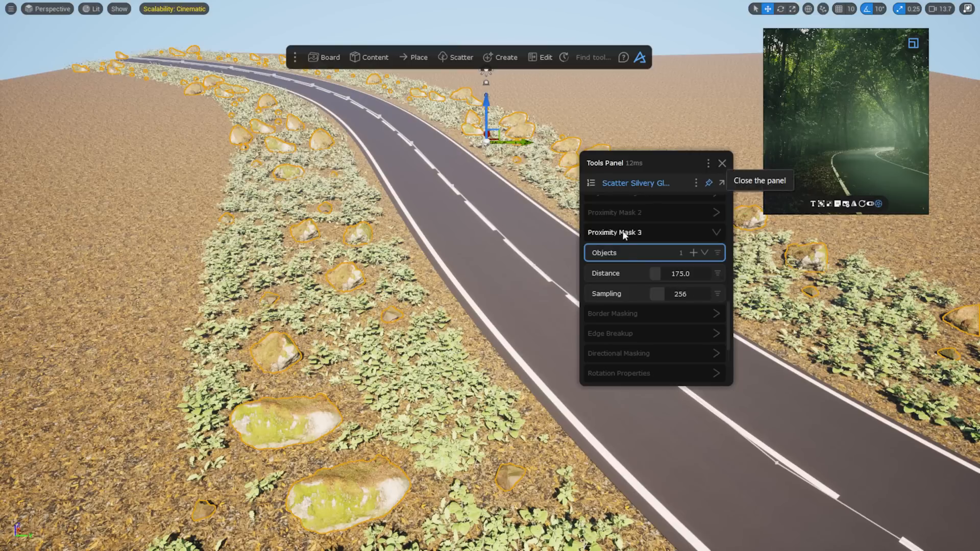
# Unpin the plant scatter's settings and change the Seed of the mossy rock scatter to vary the rock layout.
pyautogui.click(708, 183)
pyautogui.scroll(-8, 635, 270)
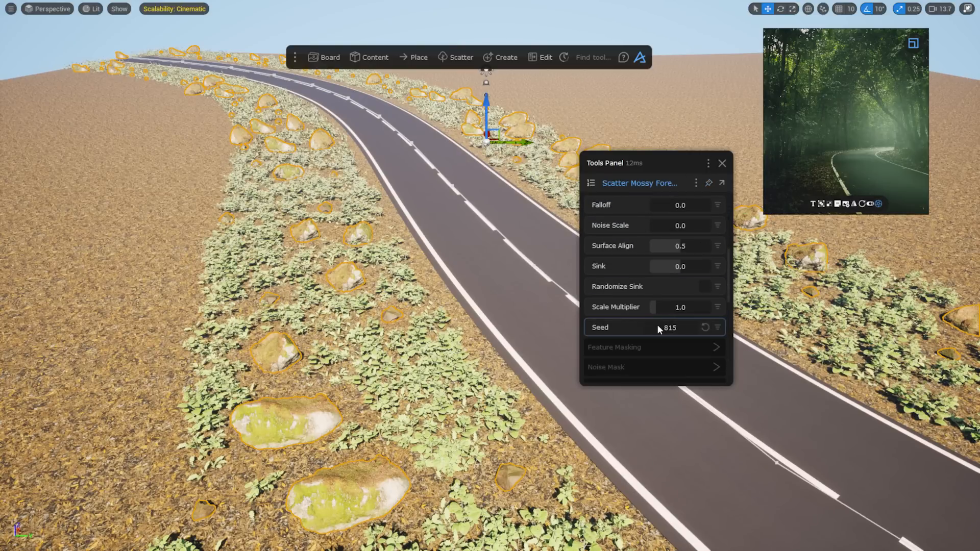
pyautogui.moveTo(657, 324); pyautogui.dragTo(681, 325)
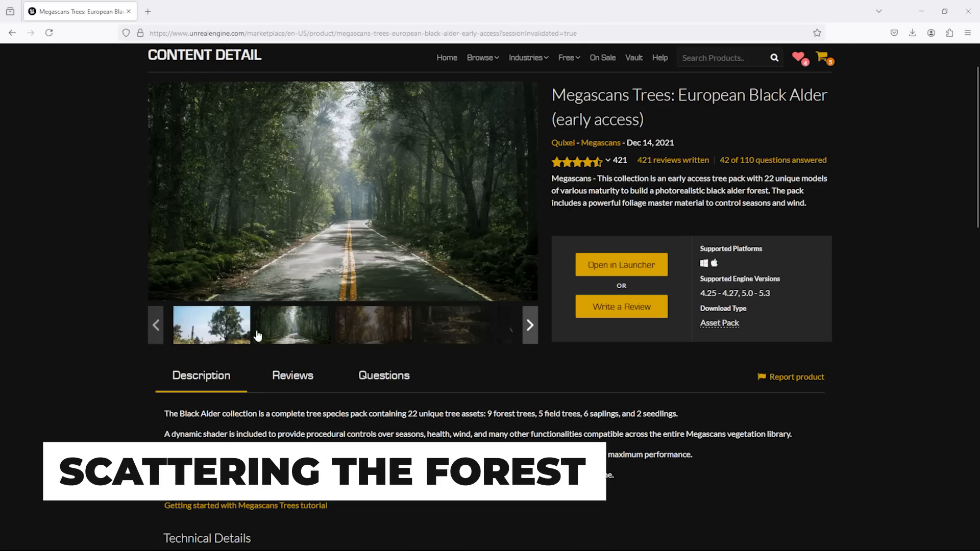
# Look through the preview images of the Megascans Trees: European Black Alder pack on the Unreal Engine Marketplace page.
pyautogui.click(261, 331)
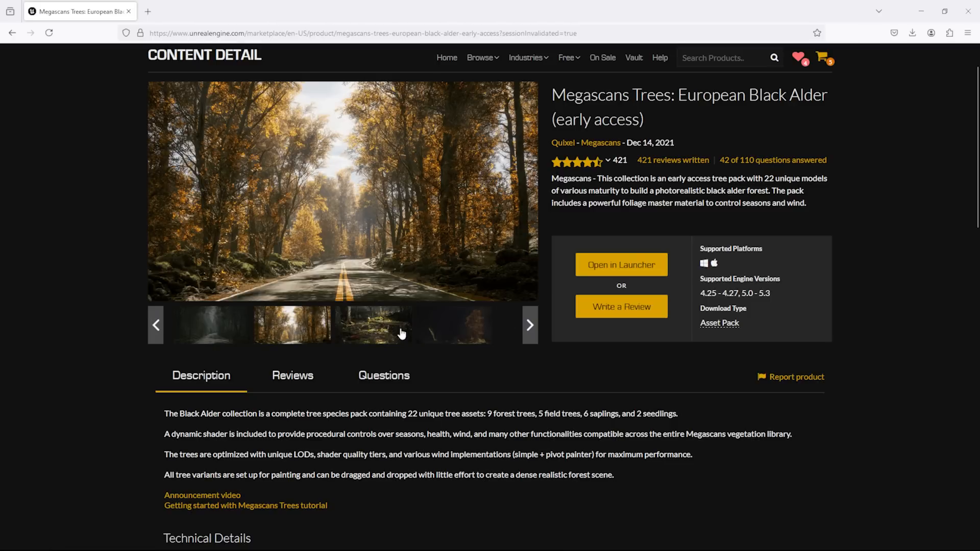
pyautogui.click(401, 334)
pyautogui.click(378, 333)
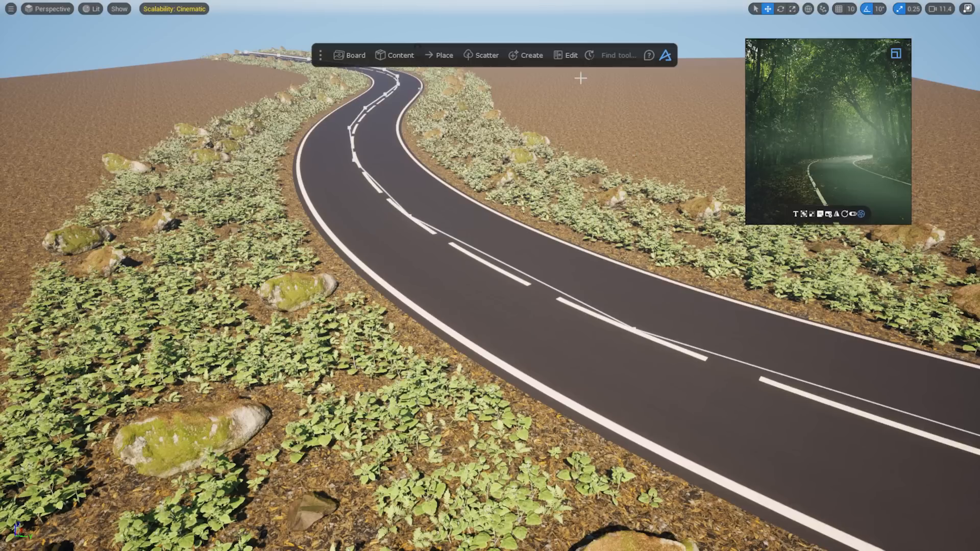
# Open Dash's Content Browser in Unreal Engine, set its source to Current Project, and widen the folder list.
pyautogui.click(403, 54)
pyautogui.moveTo(111, 87); pyautogui.dragTo(283, 112)
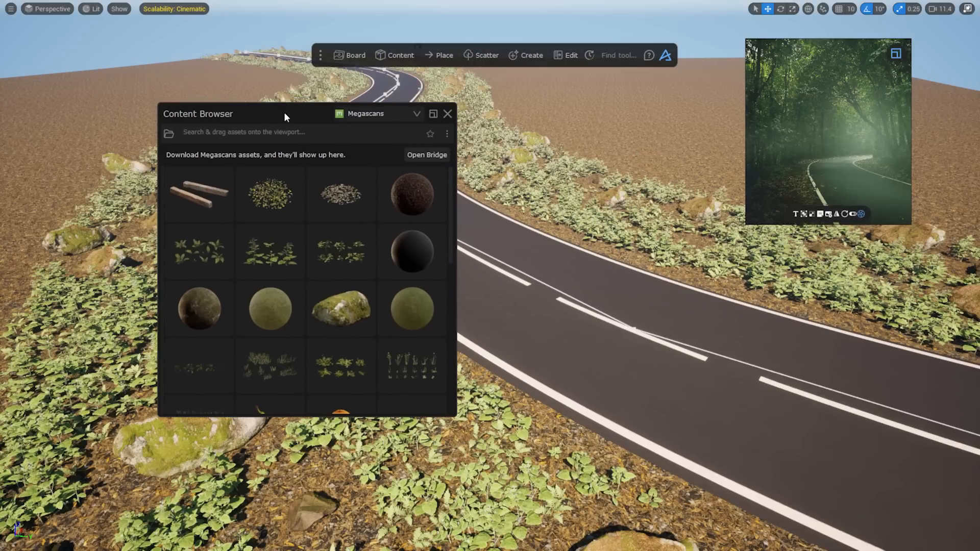
pyautogui.click(360, 113)
pyautogui.click(388, 164)
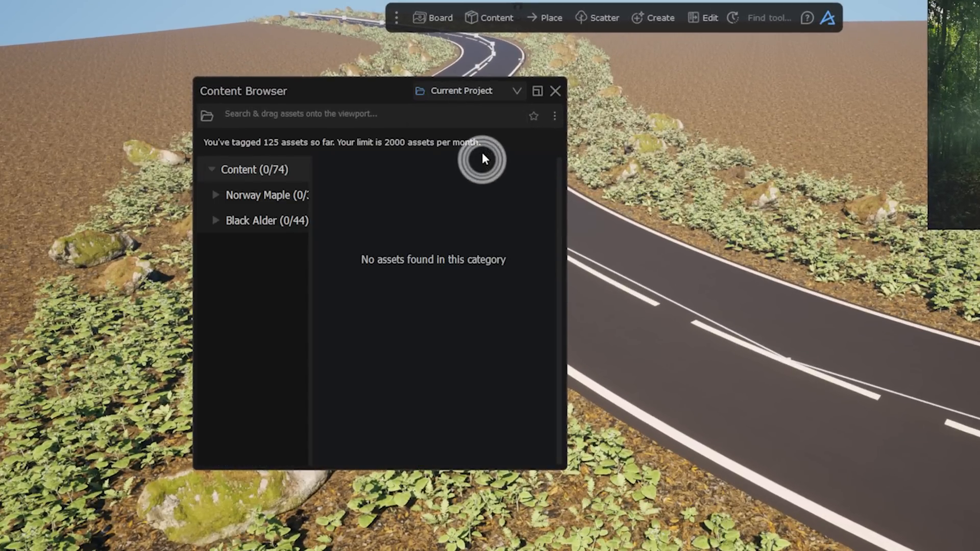
pyautogui.moveTo(310, 258); pyautogui.dragTo(356, 258)
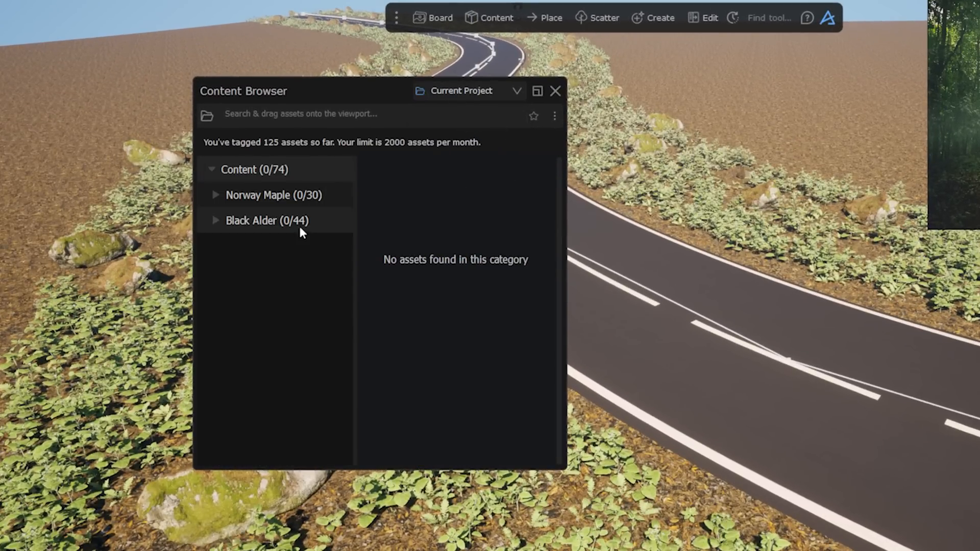
# Compute the assets in Black Alder's Geometry > Pivot Painter folder with AI tagging enabled.
pyautogui.click(216, 220)
pyautogui.click(225, 246)
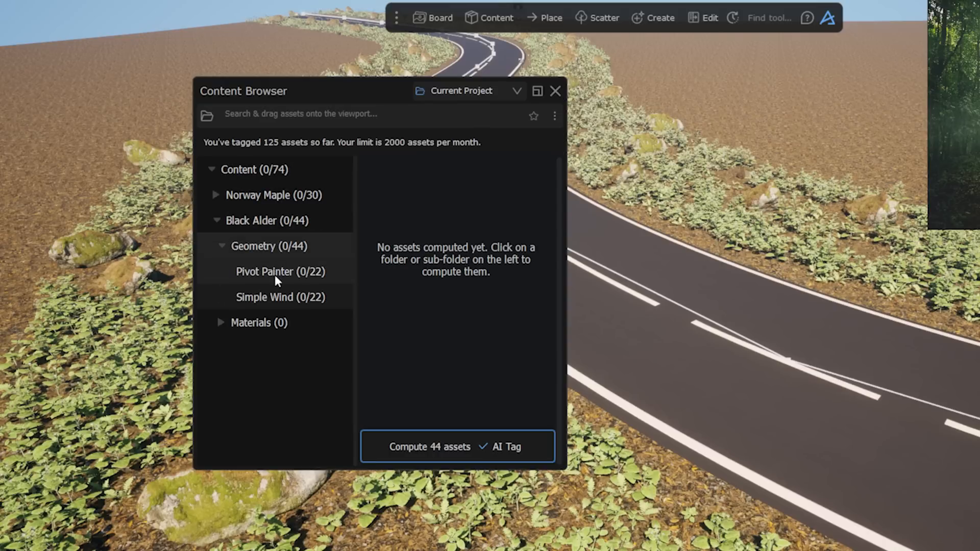
pyautogui.click(275, 273)
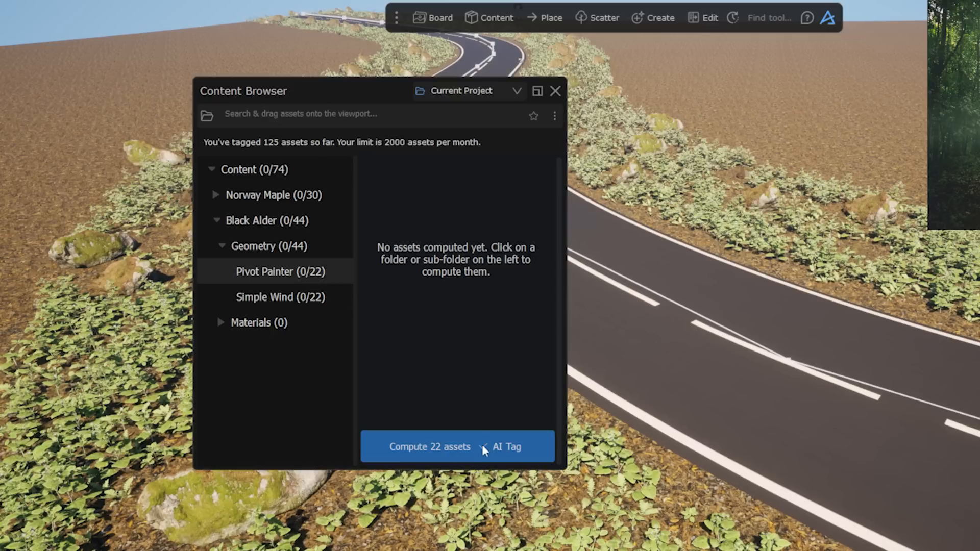
pyautogui.click(429, 449)
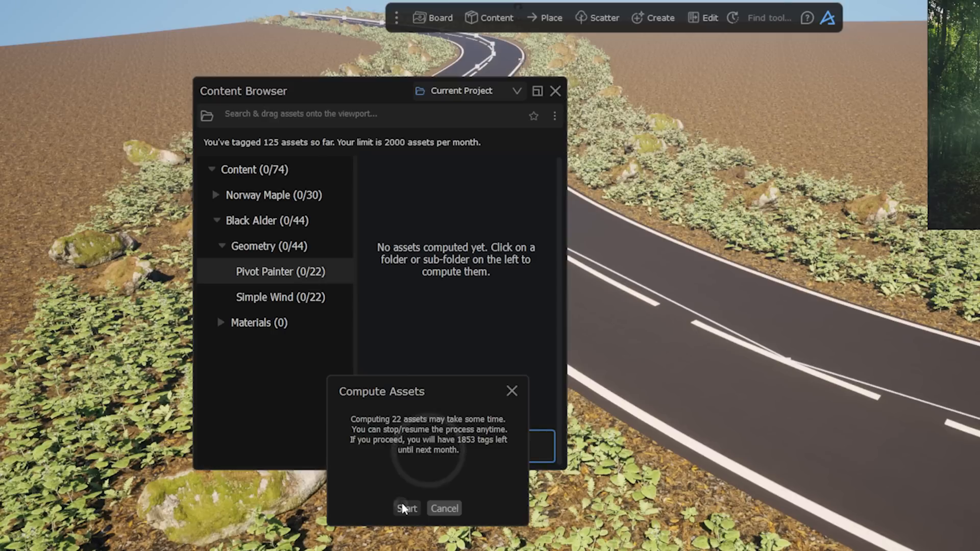
pyautogui.click(405, 507)
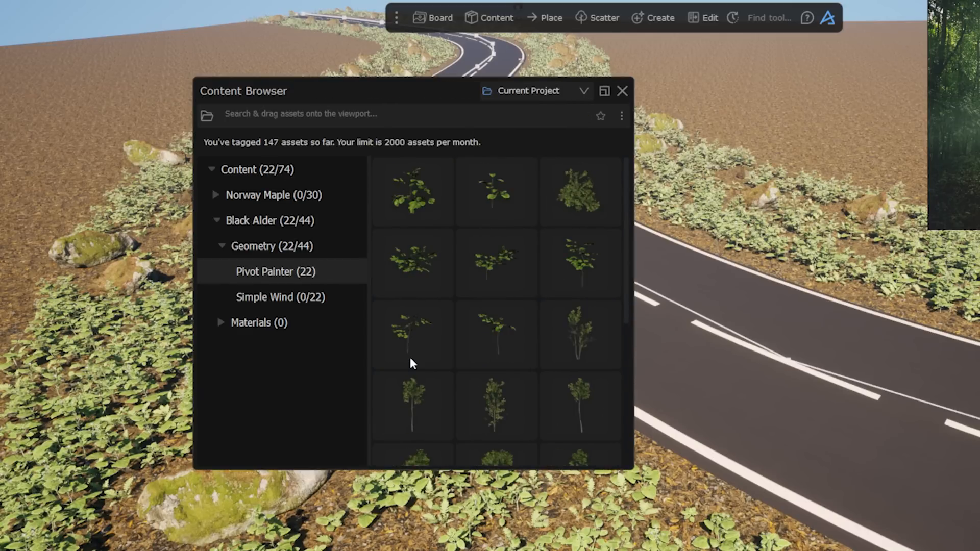
# Check the AI-generated tags in the asset details of the SM_BlackAlder_Forest_09_PP tree.
pyautogui.rightClick(576, 338)
pyautogui.click(637, 349)
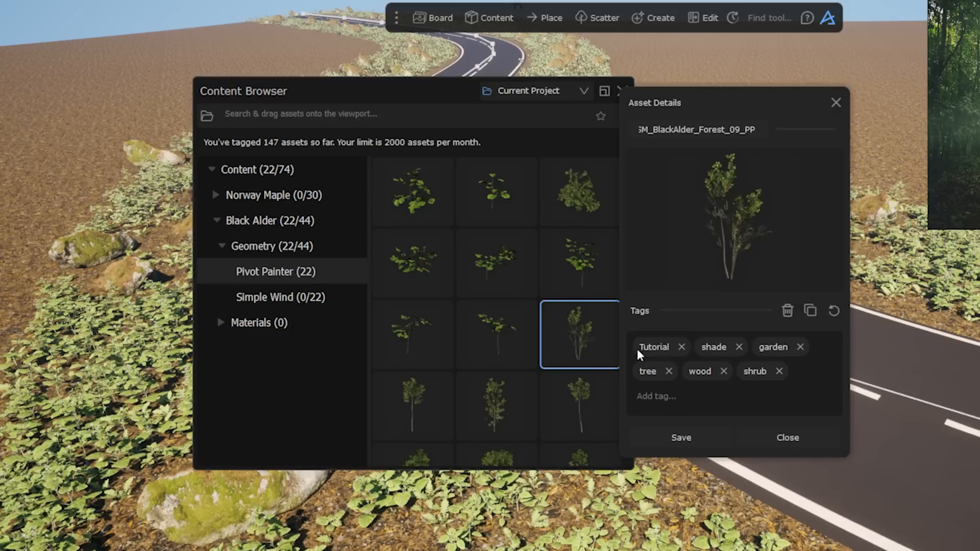
pyautogui.click(836, 103)
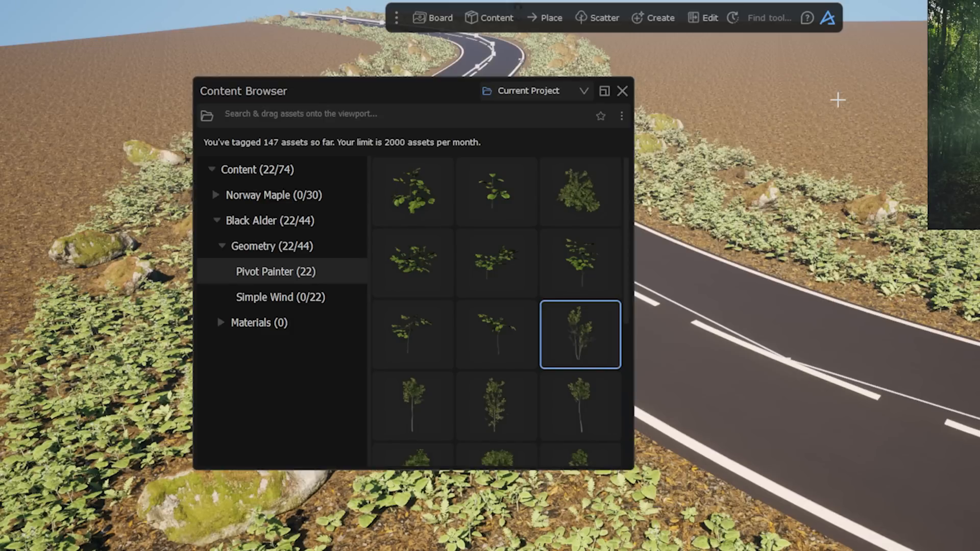
# Scatter the selected Black Alder forest trees over the ground around the road and raise the scatter's density.
pyautogui.scroll(-2, 519, 363)
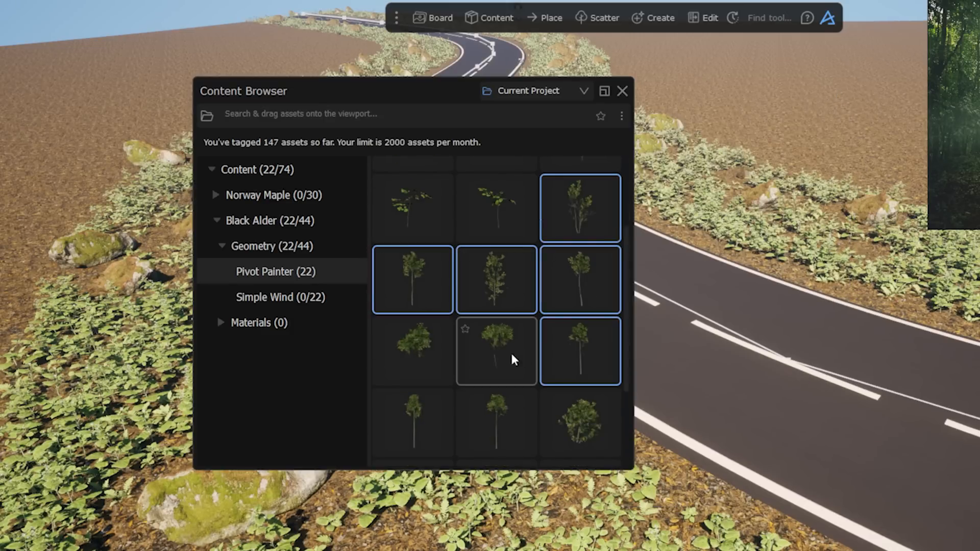
pyautogui.moveTo(580, 223); pyautogui.dragTo(785, 123)
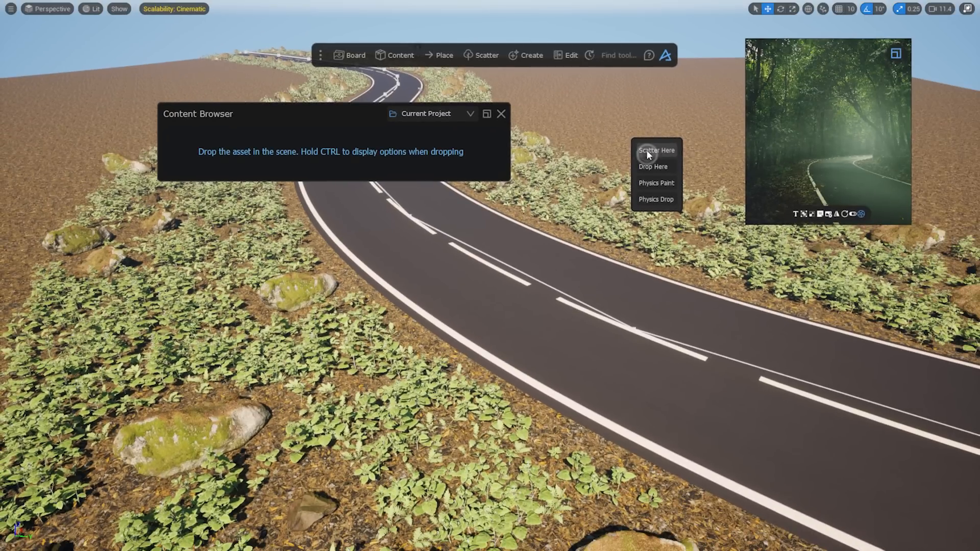
pyautogui.click(646, 149)
pyautogui.moveTo(516, 193); pyautogui.dragTo(490, 154, button='right')
pyautogui.moveTo(898, 179); pyautogui.dragTo(651, 191)
pyautogui.moveTo(746, 128); pyautogui.dragTo(759, 128)
pyautogui.moveTo(651, 191); pyautogui.dragTo(661, 179)
pyautogui.moveTo(671, 282); pyautogui.dragTo(693, 282)
# Add the road to the tree scatter's Proximity Mask and set its Distance to 866.67 to clear trees from the road.
pyautogui.scroll(-4, 641, 307)
pyautogui.scroll(-5, 641, 308)
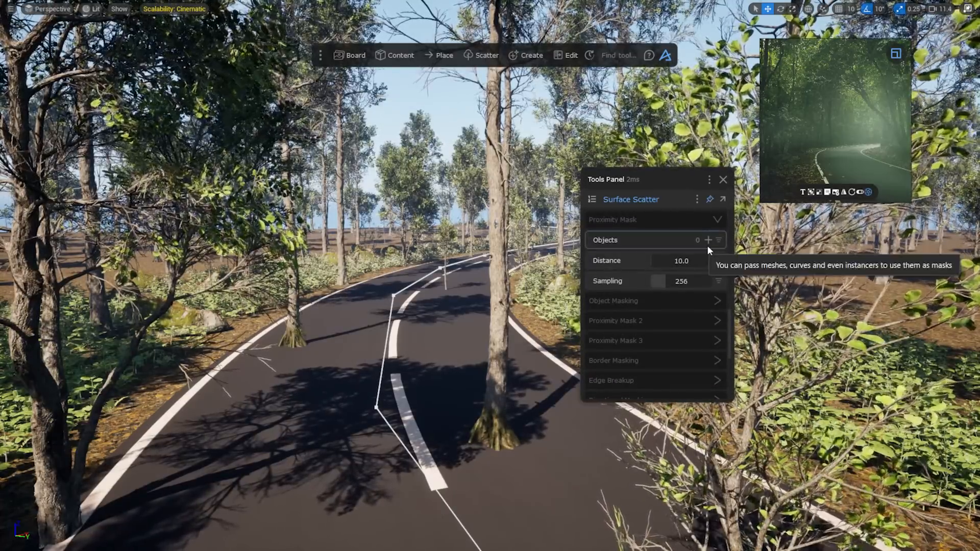
pyautogui.click(707, 240)
pyautogui.click(459, 350)
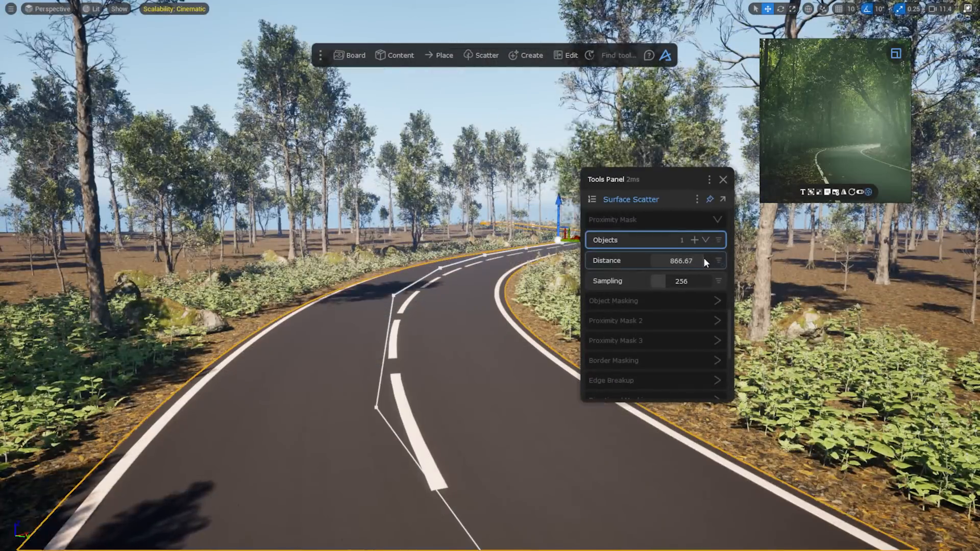
# Set the tree scatter's Density to 0.81, Min Scale to 1.33 and Max Scale to 1.79.
pyautogui.scroll(9, 706, 265)
pyautogui.moveTo(700, 284); pyautogui.dragTo(700, 284)
pyautogui.moveTo(681, 305)
pyautogui.mouseDown()
pyautogui.moveTo(696, 319)
pyautogui.moveTo(684, 305)
pyautogui.mouseUp()
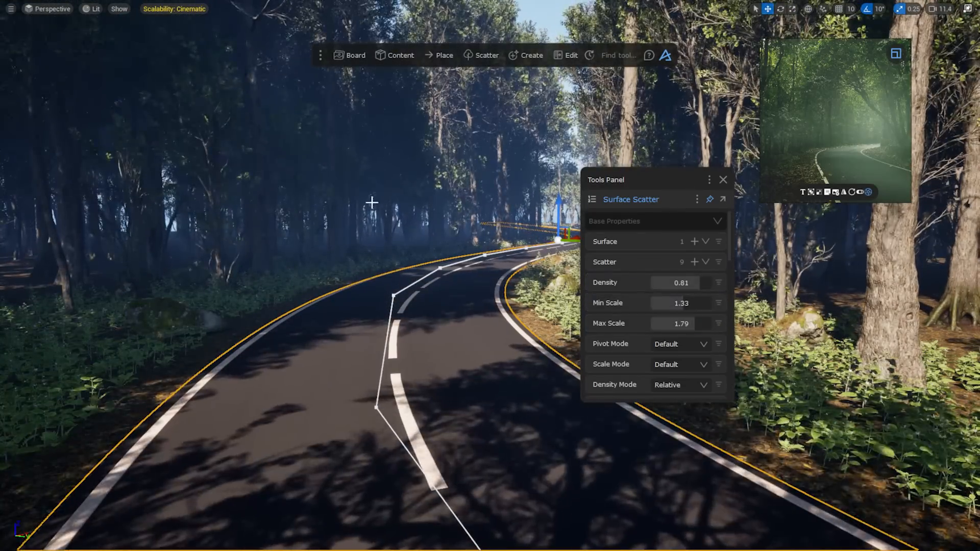
# Try different Seed values for the tree scatter to rearrange the trees along the road.
pyautogui.moveTo(670, 179); pyautogui.dragTo(681, 221)
pyautogui.scroll(-7, 651, 332)
pyautogui.click(670, 356)
pyautogui.moveTo(669, 356); pyautogui.dragTo(670, 357)
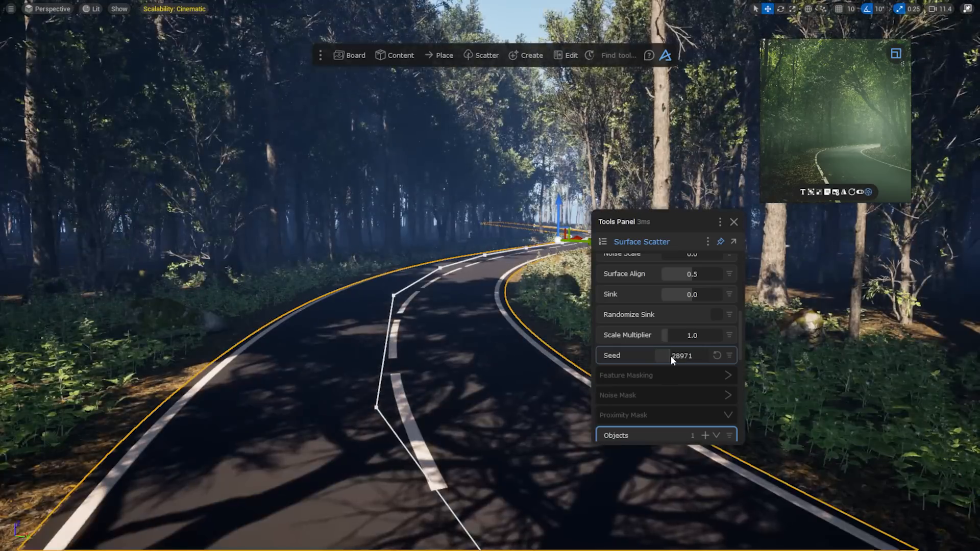
pyautogui.moveTo(685, 219); pyautogui.dragTo(508, 254)
pyautogui.moveTo(493, 388); pyautogui.dragTo(498, 389)
pyautogui.moveTo(528, 273); pyautogui.dragTo(298, 409)
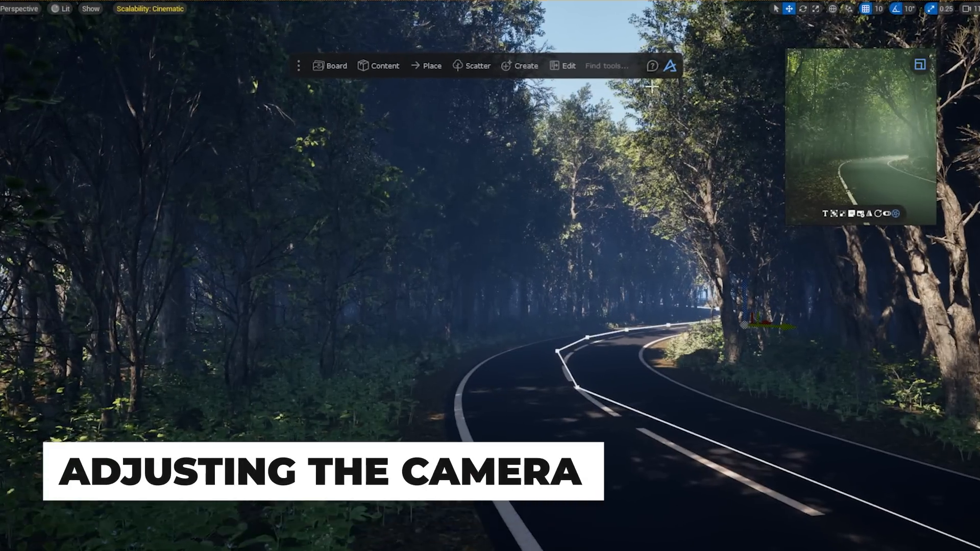
# Find Dash's Create Camera tool and create a cine camera from the current view of the road.
pyautogui.click(614, 71)
pyautogui.write('camera')
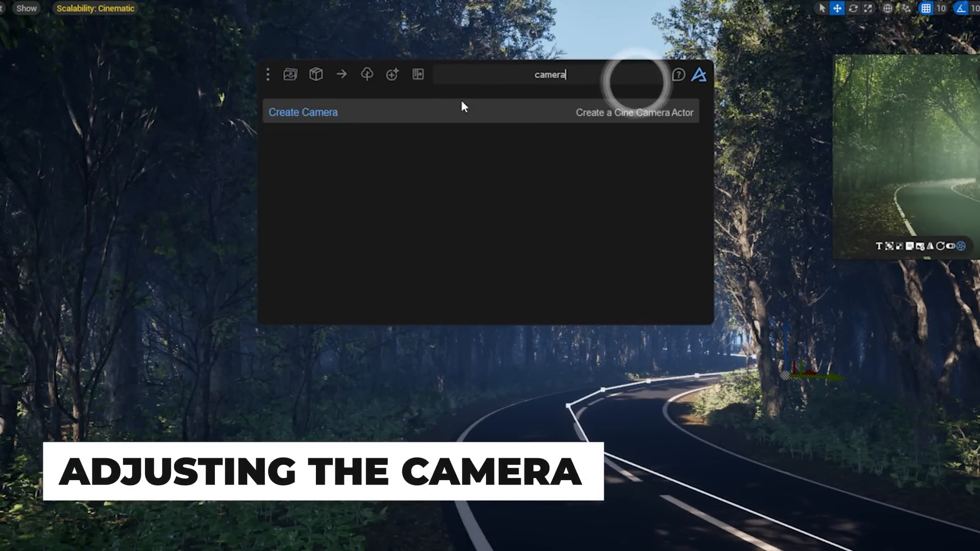
pyautogui.click(462, 108)
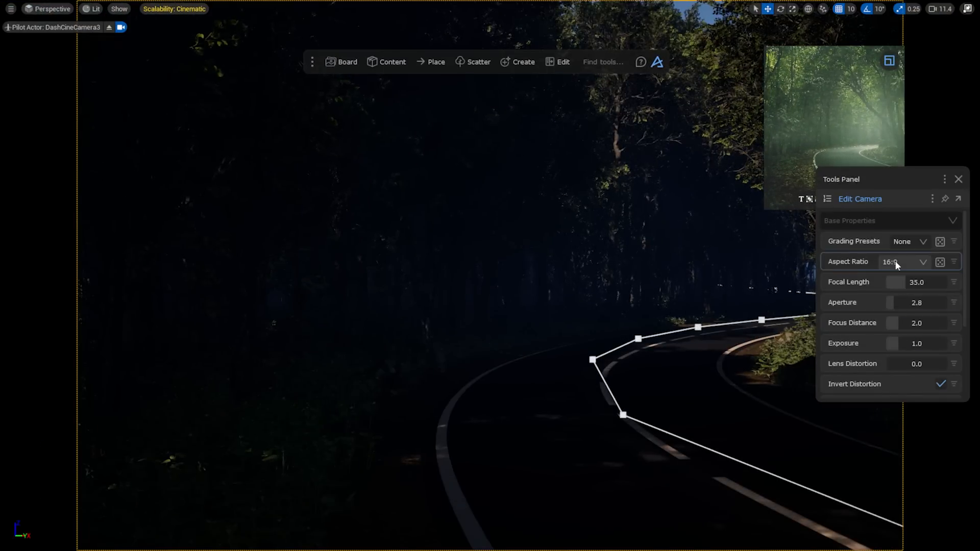
# Set the camera's Aspect Ratio to 4:5 and its Exposure to 3.46.
pyautogui.click(897, 262)
pyautogui.click(880, 115)
pyautogui.moveTo(911, 343); pyautogui.dragTo(928, 344)
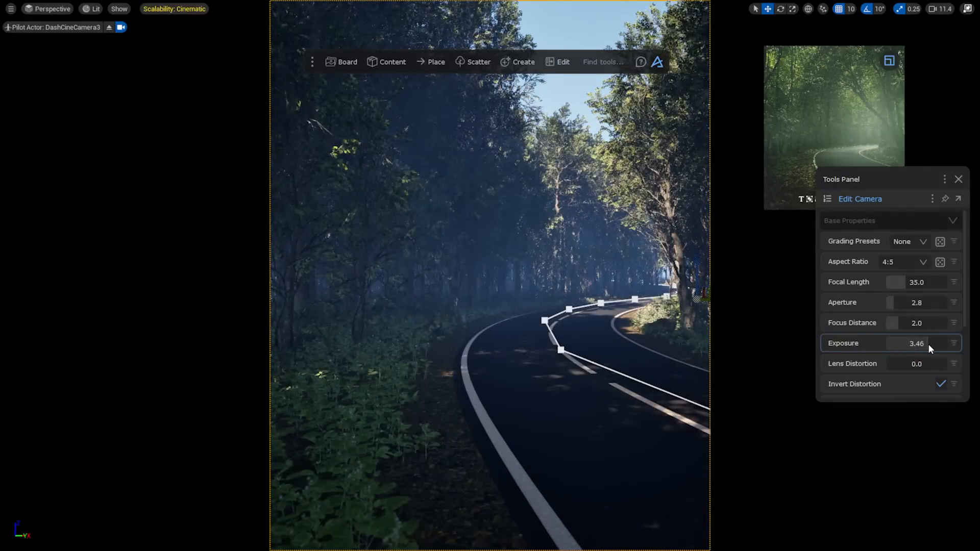
# Open the Black Alder tree scatter's settings and move them clear of the reference image.
pyautogui.moveTo(908, 181); pyautogui.dragTo(844, 312)
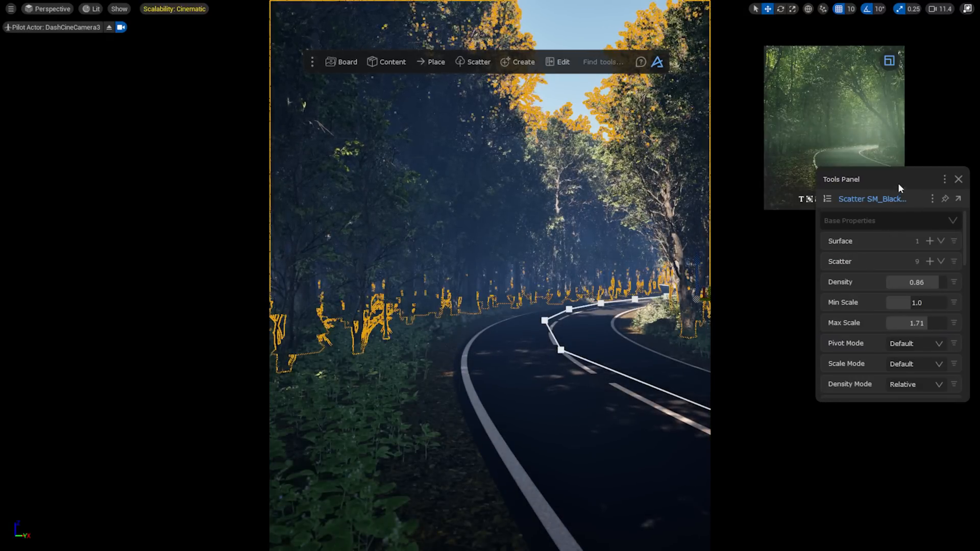
pyautogui.moveTo(898, 184); pyautogui.dragTo(834, 306)
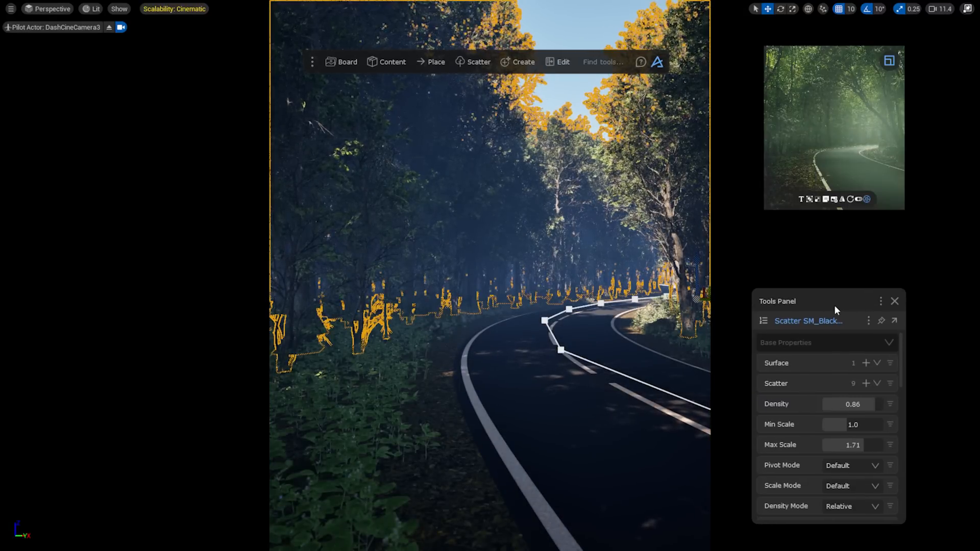
# Enlarge the black alder tree scatter to a minimum scale of 1.44 and maximum scale of 2.15, with density 0.84.
pyautogui.moveTo(858, 446); pyautogui.dragTo(874, 446)
pyautogui.click(856, 423)
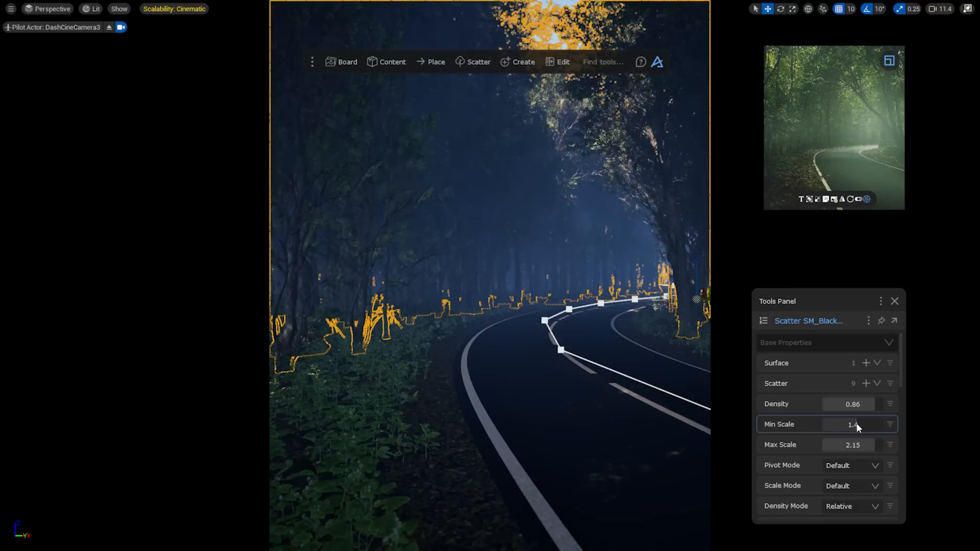
pyautogui.moveTo(868, 407); pyautogui.dragTo(874, 407)
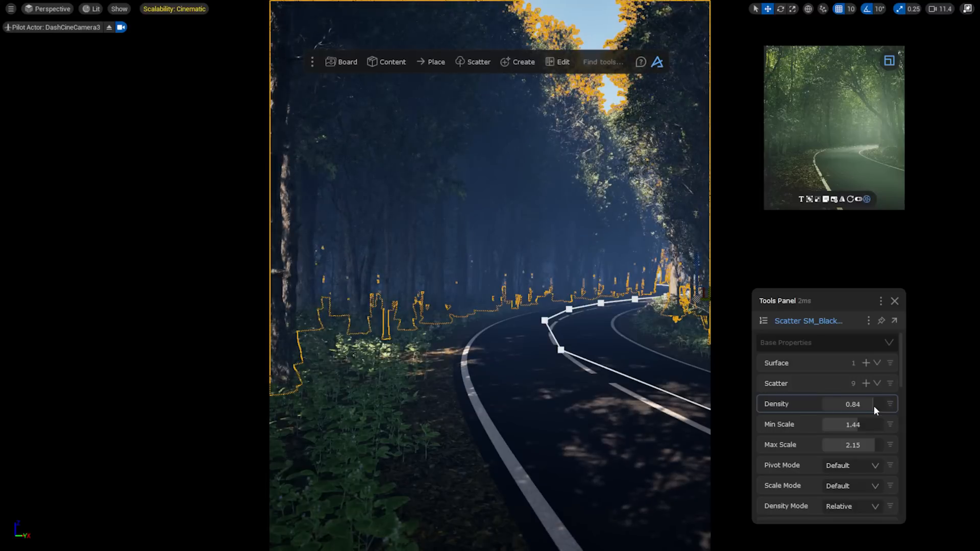
# Edit the camera's post processing, setting bloom to 1.67, vignette to 0.41 and fringe to 0.71.
pyautogui.click(764, 321)
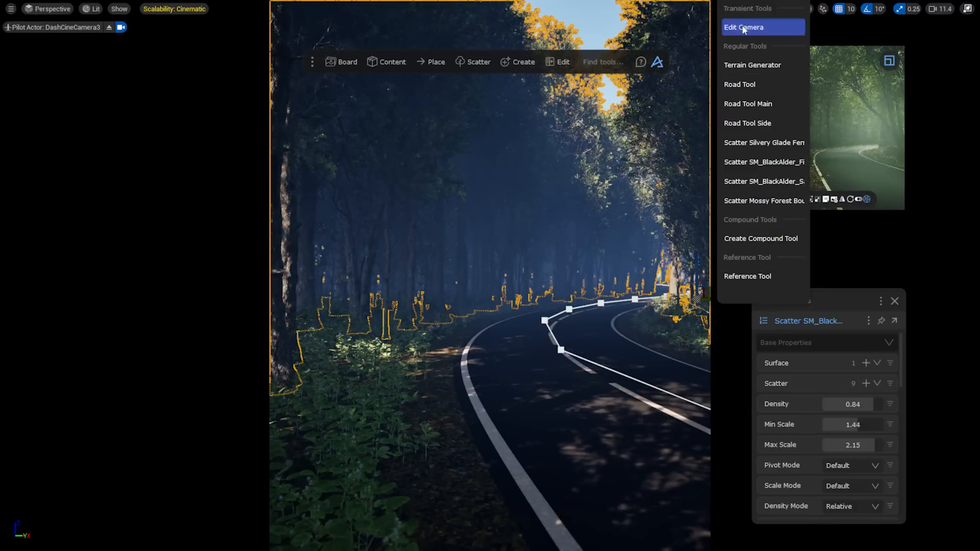
pyautogui.click(745, 27)
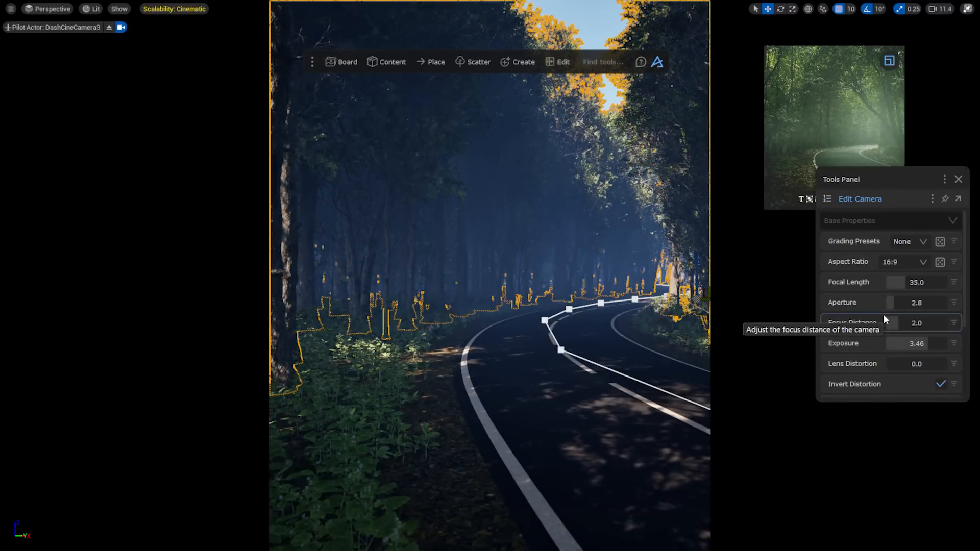
pyautogui.scroll(-5, 883, 313)
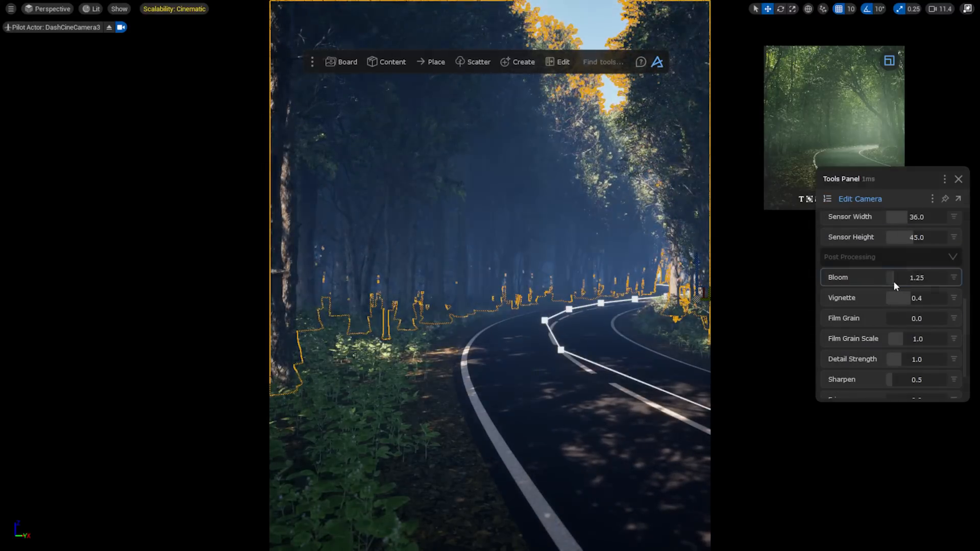
pyautogui.moveTo(894, 282); pyautogui.dragTo(897, 282)
pyautogui.moveTo(911, 297)
pyautogui.mouseDown()
pyautogui.moveTo(940, 293)
pyautogui.moveTo(911, 296)
pyautogui.mouseUp()
pyautogui.scroll(-2, 905, 350)
pyautogui.moveTo(907, 348); pyautogui.dragTo(894, 348)
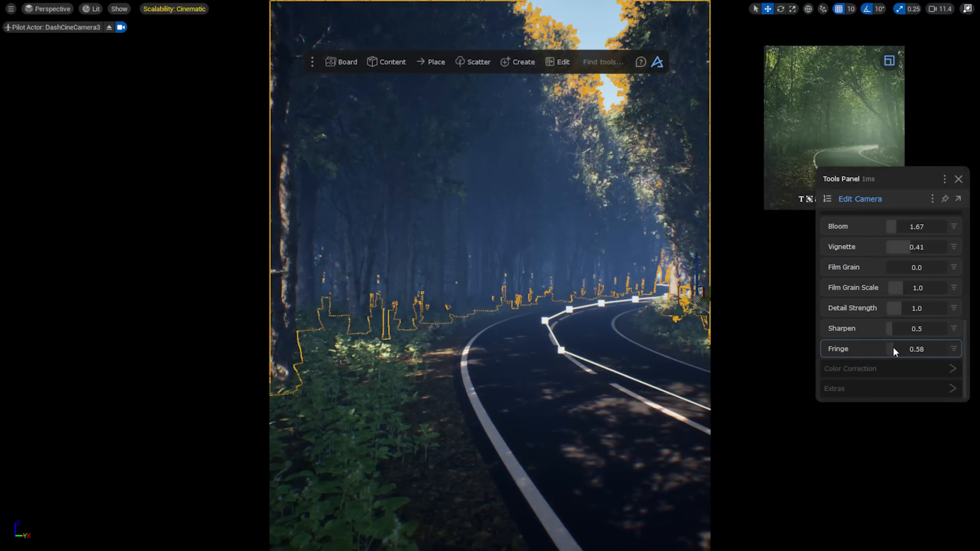
# Shift the camera's color correction hue to 0.89 and set the fringe to 0.0.
pyautogui.click(879, 367)
pyautogui.scroll(-3, 871, 334)
pyautogui.moveTo(892, 297); pyautogui.dragTo(940, 296)
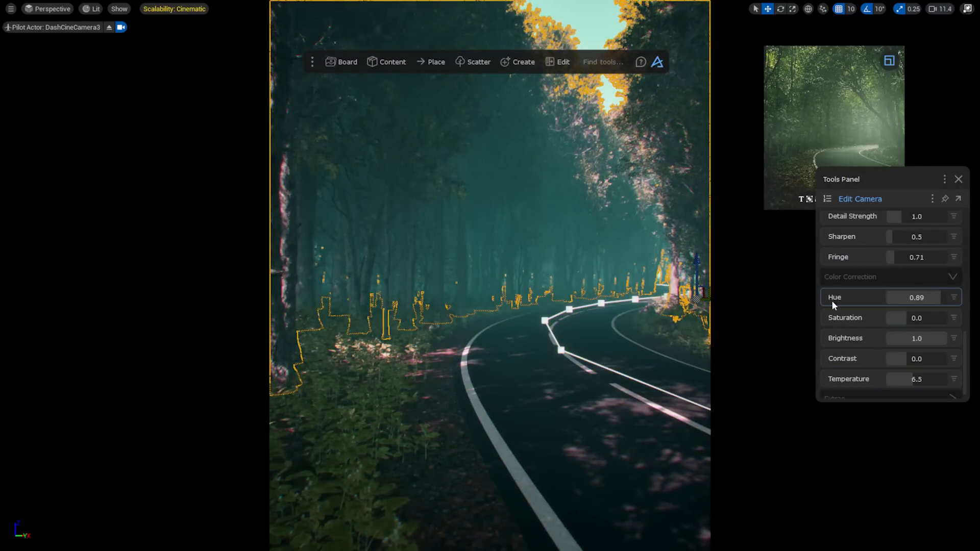
pyautogui.scroll(3, 839, 306)
pyautogui.moveTo(916, 351); pyautogui.dragTo(877, 351)
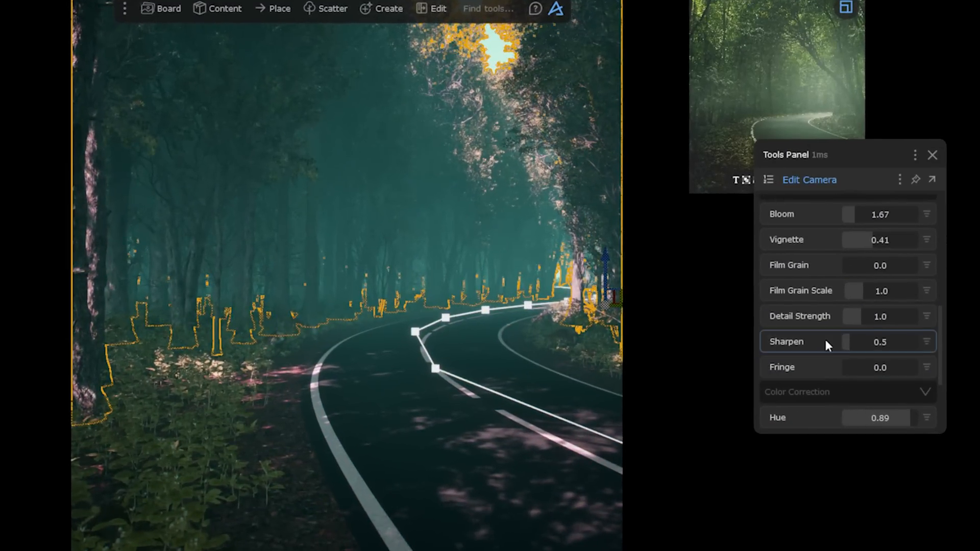
# Randomize the camera's grading preset and set the grading intensity to 0.74.
pyautogui.scroll(5, 825, 337)
pyautogui.click(910, 233)
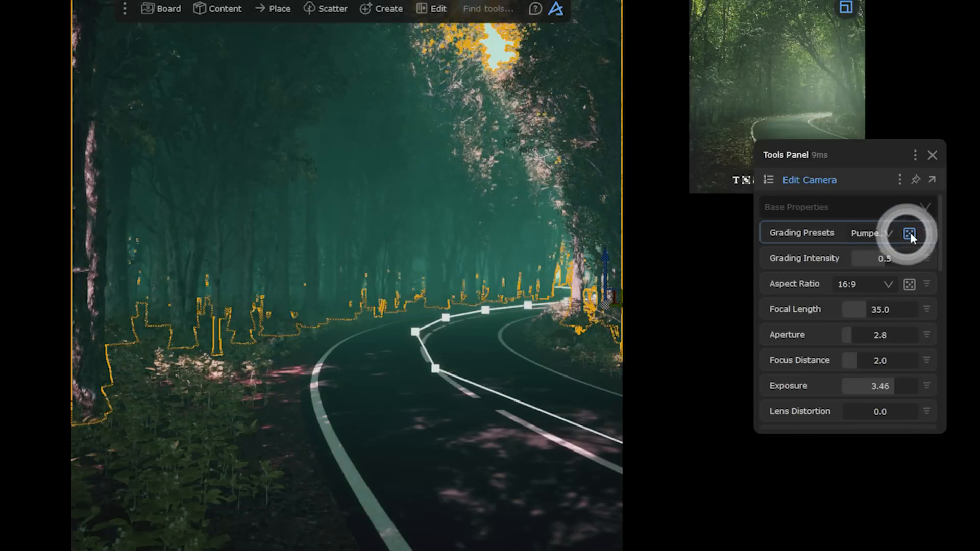
pyautogui.moveTo(886, 259); pyautogui.dragTo(902, 261)
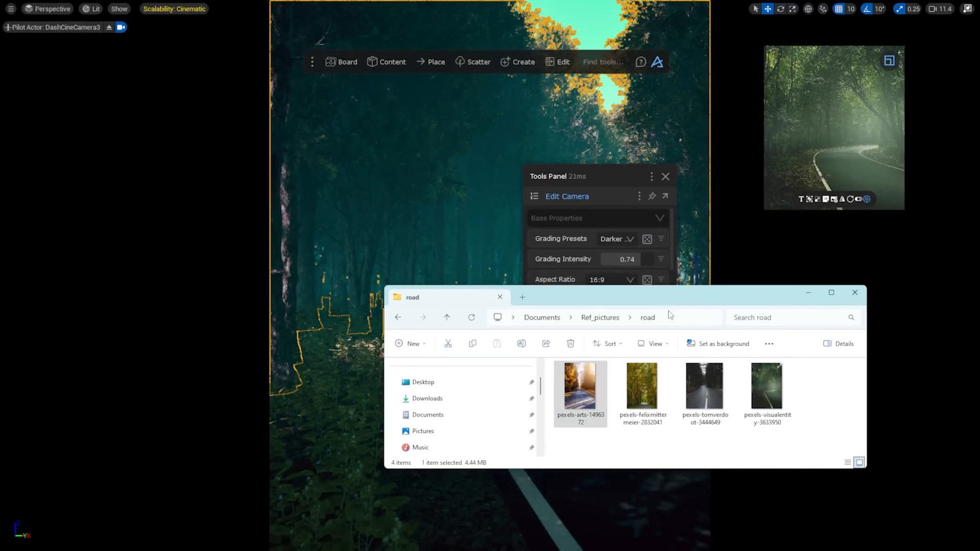
# Close the road reference pictures folder and apply Grading from the forest road reference image to the scene.
pyautogui.moveTo(670, 315); pyautogui.dragTo(607, 66)
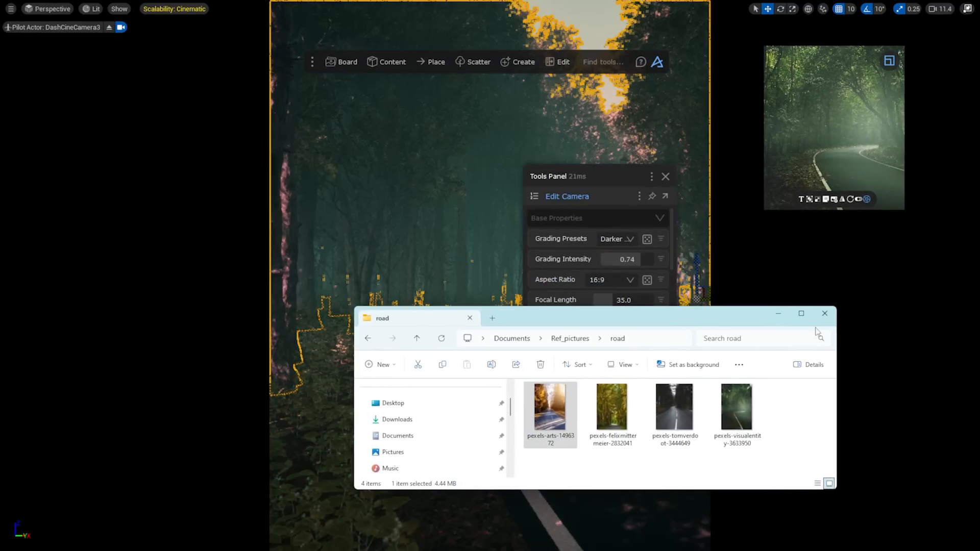
pyautogui.click(822, 313)
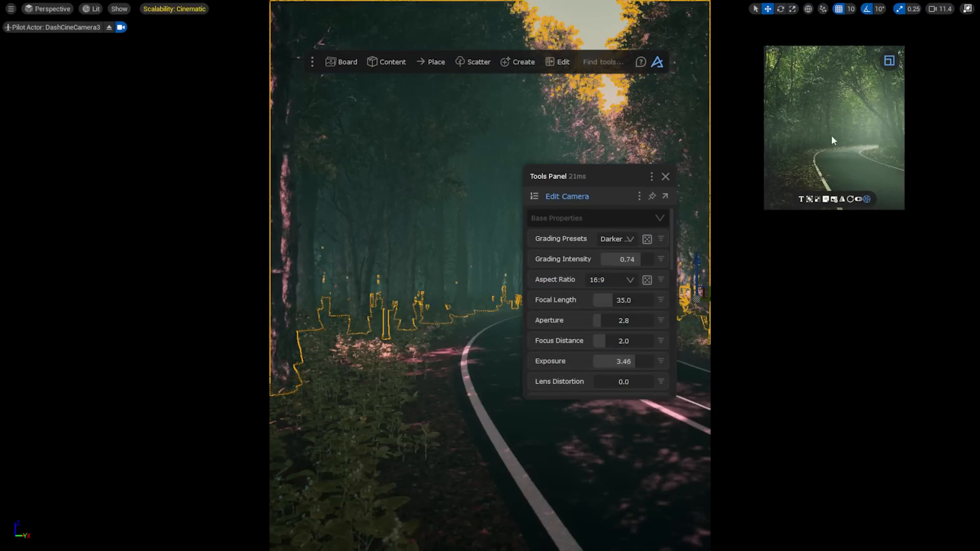
pyautogui.moveTo(857, 105); pyautogui.dragTo(843, 143, button='middle')
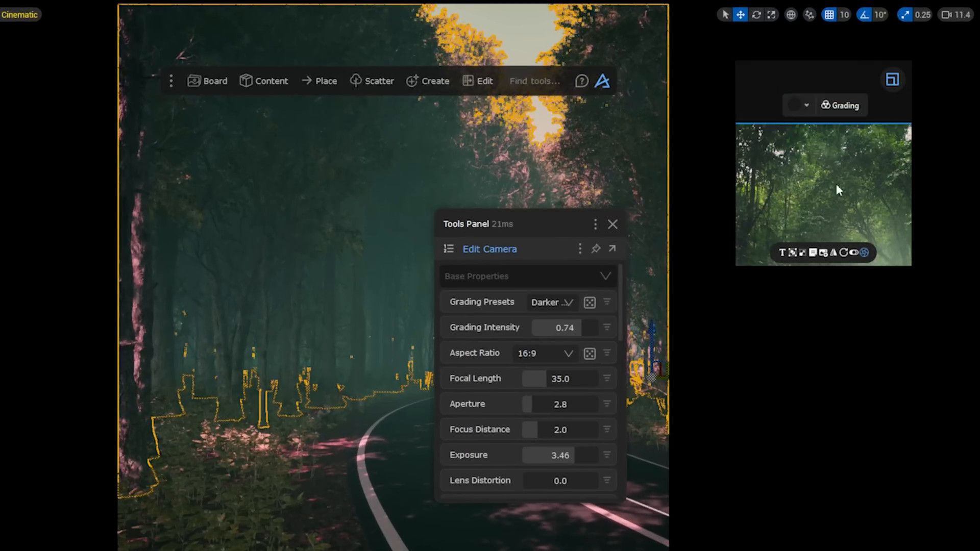
pyautogui.click(840, 107)
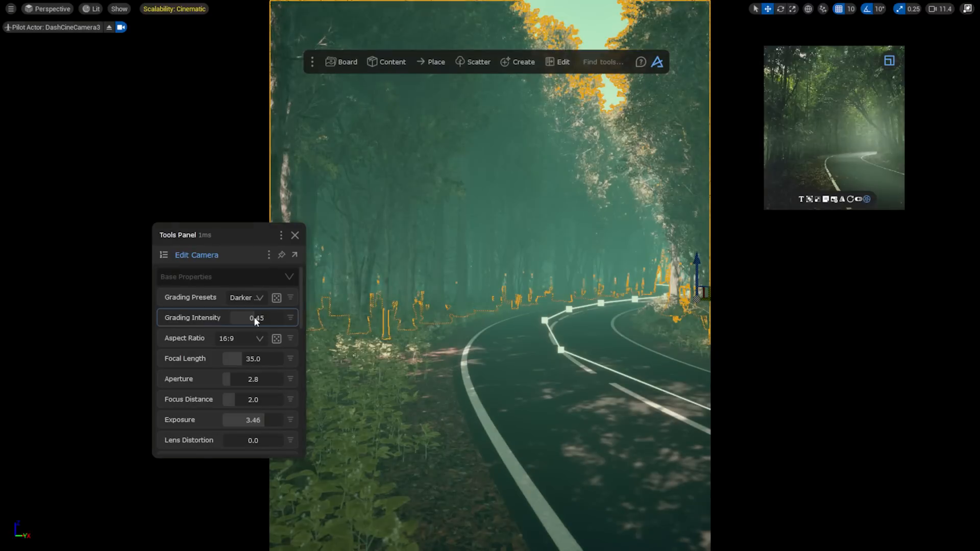
# Refine the camera with hue 1.0, contrast 0.1, temperature 4.62, bloom 1.17 and vignette 0.57, then close its settings.
pyautogui.scroll(-5, 211, 388)
pyautogui.scroll(-4, 245, 403)
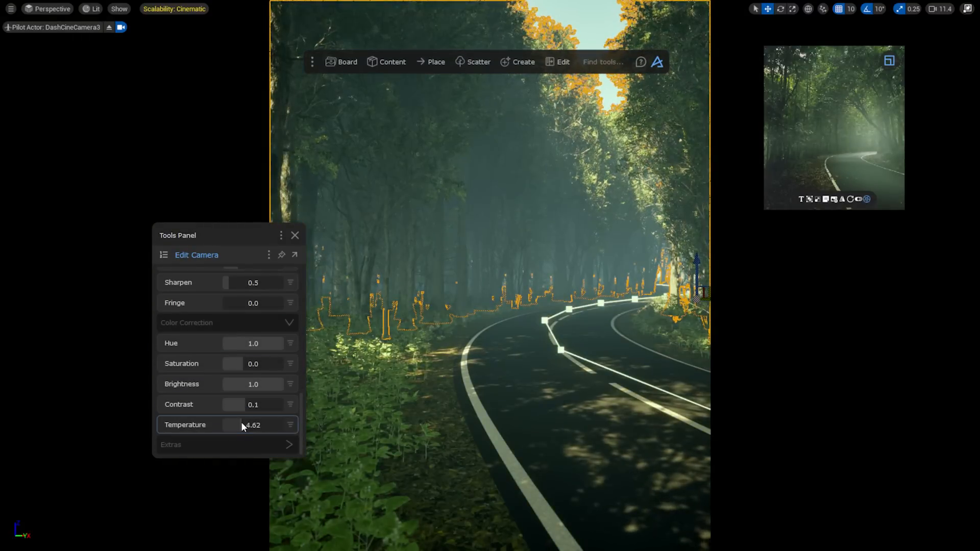
pyautogui.scroll(6, 241, 421)
pyautogui.scroll(8, 229, 394)
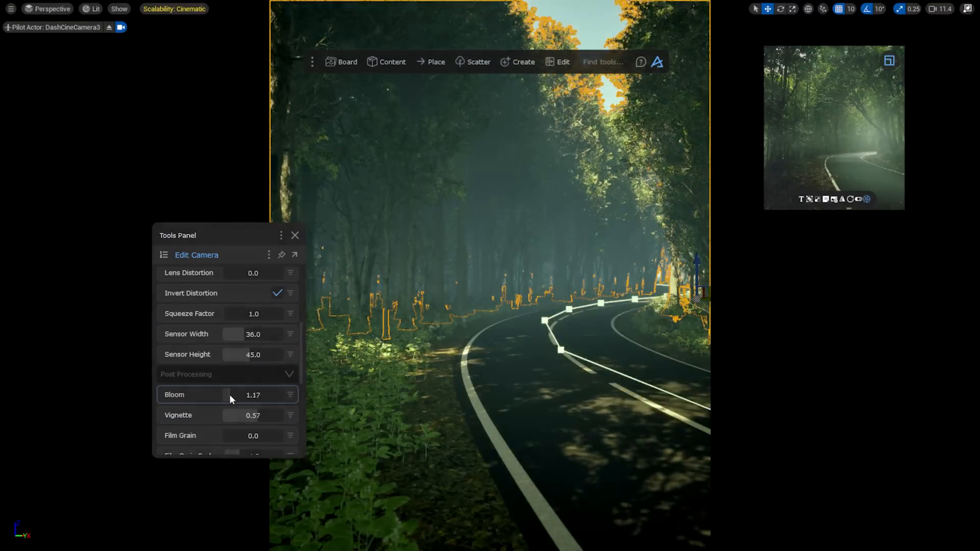
pyautogui.click(295, 235)
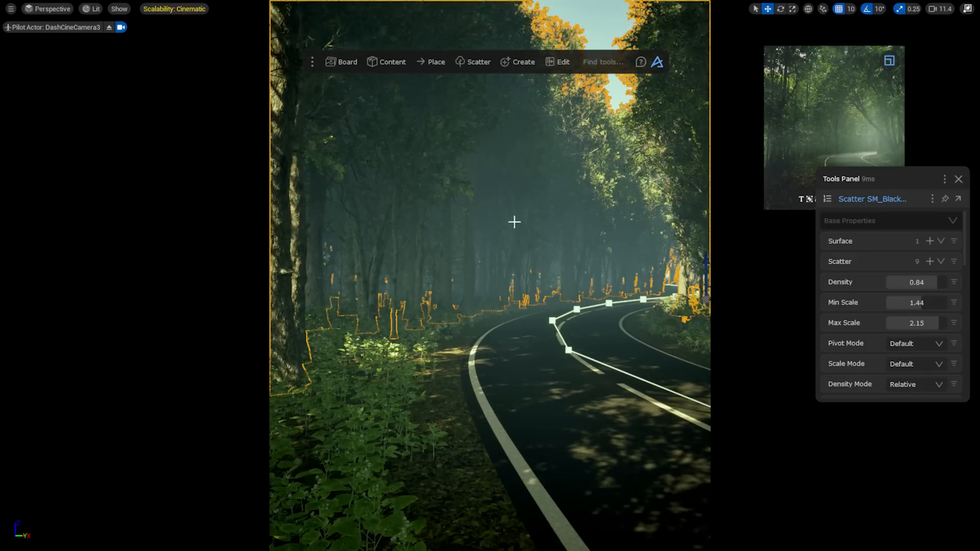
# Scatter the two Megascans dead leaf and debris assets along the road curve using Scatter on Selection, then close the Content Browser.
pyautogui.click(588, 335)
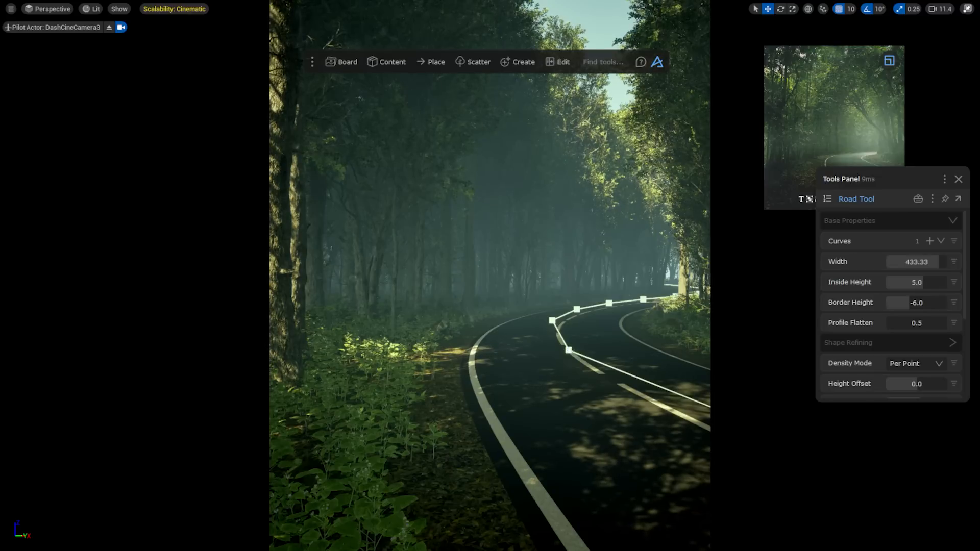
pyautogui.click(386, 69)
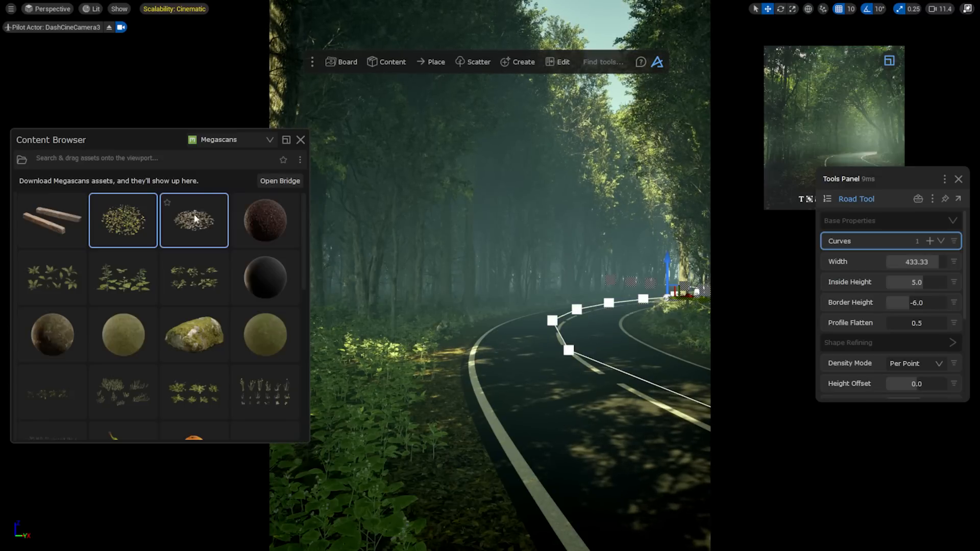
pyautogui.moveTo(194, 220); pyautogui.dragTo(570, 349)
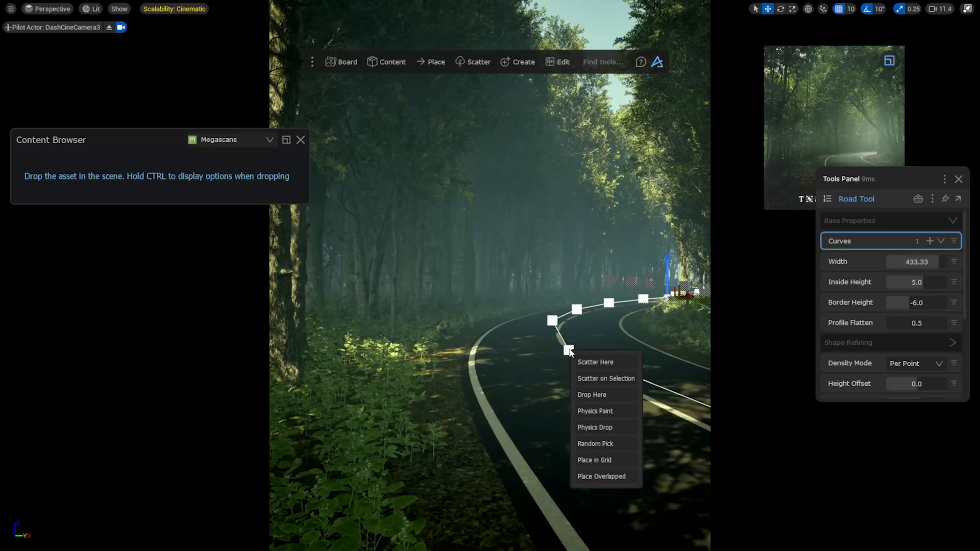
pyautogui.click(593, 376)
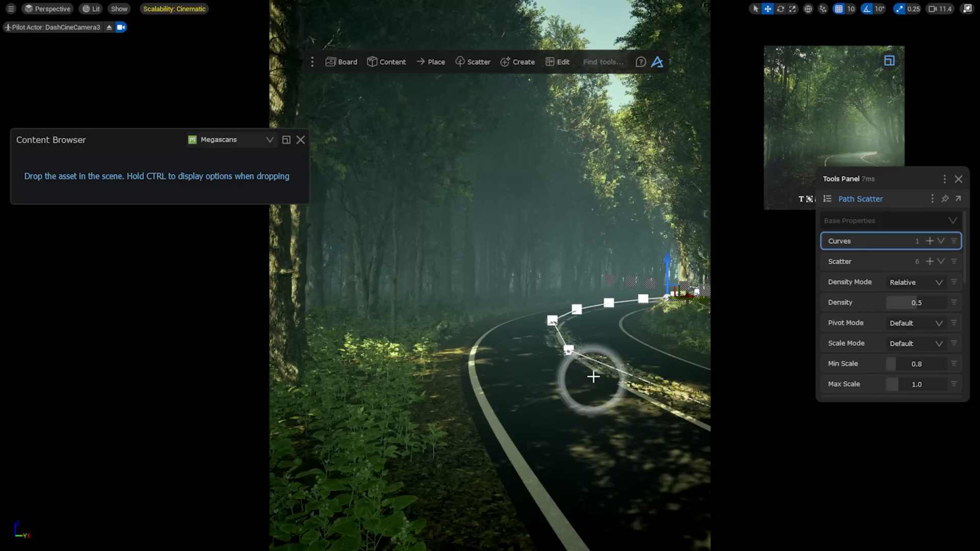
pyautogui.moveTo(872, 193); pyautogui.dragTo(815, 262)
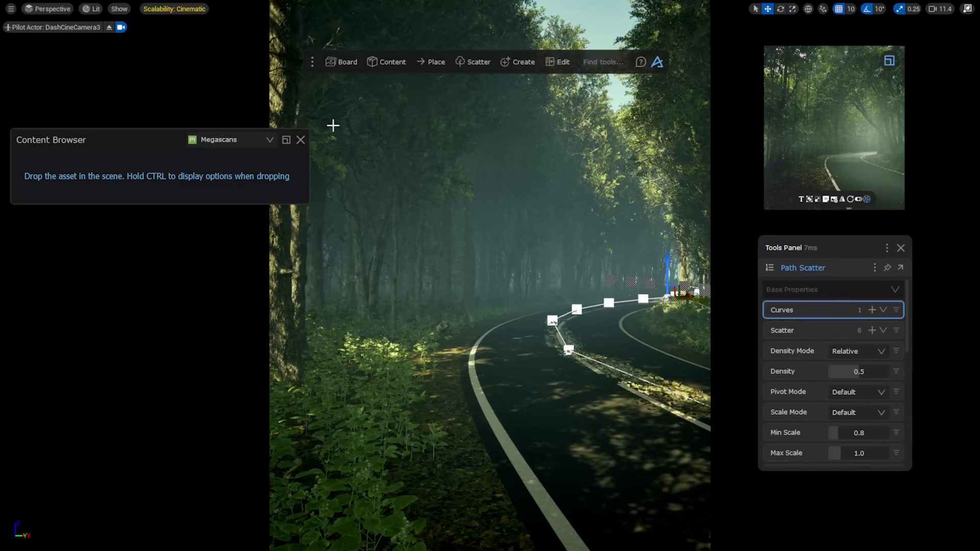
pyautogui.click(300, 140)
# Set the leaf path scatter's maximum scale to 1.33 and spin the leaves randomly about the Z axis.
pyautogui.moveTo(859, 370); pyautogui.dragTo(844, 389)
pyautogui.scroll(-3, 844, 412)
pyautogui.scroll(-3, 844, 390)
pyautogui.scroll(-3, 846, 398)
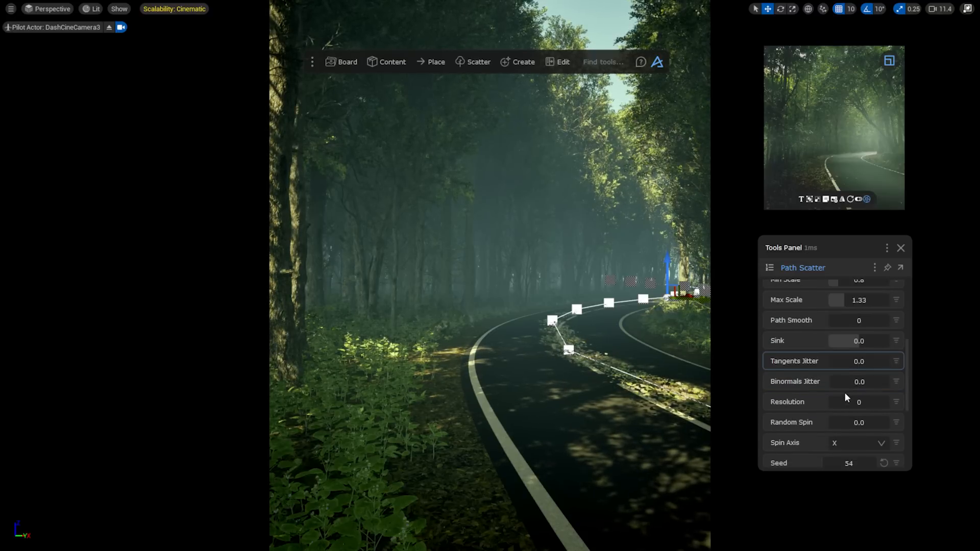
pyautogui.click(861, 383)
pyautogui.click(836, 449)
pyautogui.moveTo(842, 363); pyautogui.dragTo(886, 370)
# Offset the leaves to both road edges with a parallel width distance of 966.67 and set their density to 0.43.
pyautogui.scroll(-3, 867, 364)
pyautogui.click(836, 347)
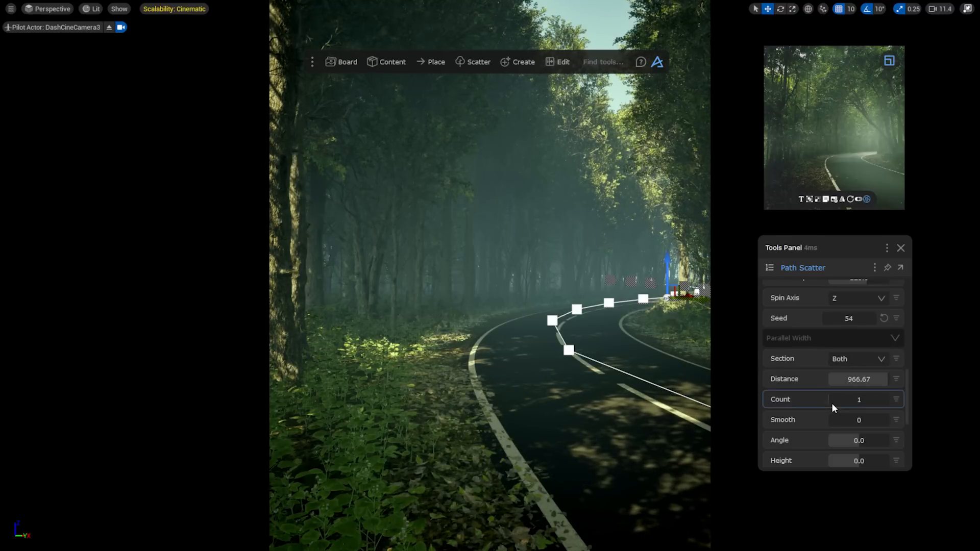
pyautogui.scroll(5, 822, 398)
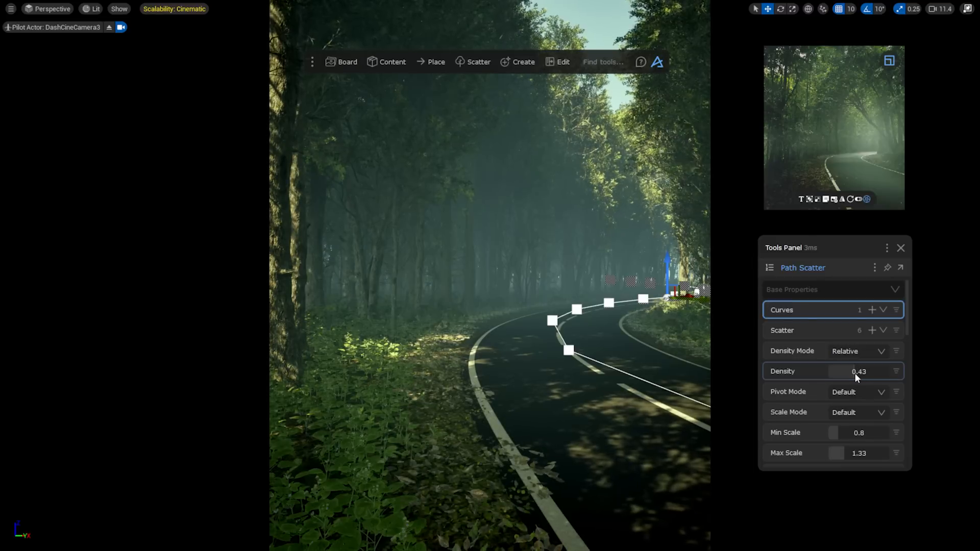
pyautogui.click(901, 248)
# Create a fog card at the far bend of the road, enlarge it and shift it toward the roadside trees.
pyautogui.click(610, 61)
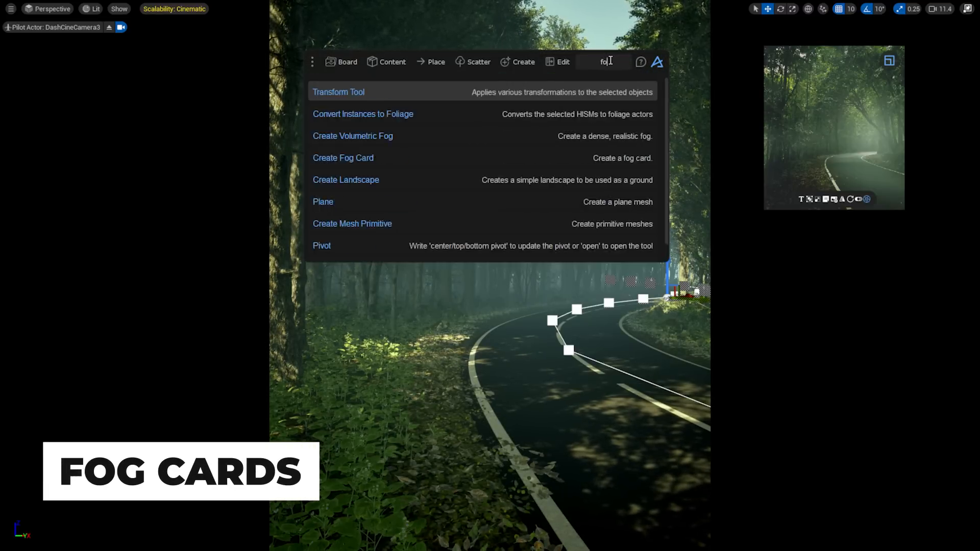
pyautogui.write('fog')
pyautogui.click(379, 113)
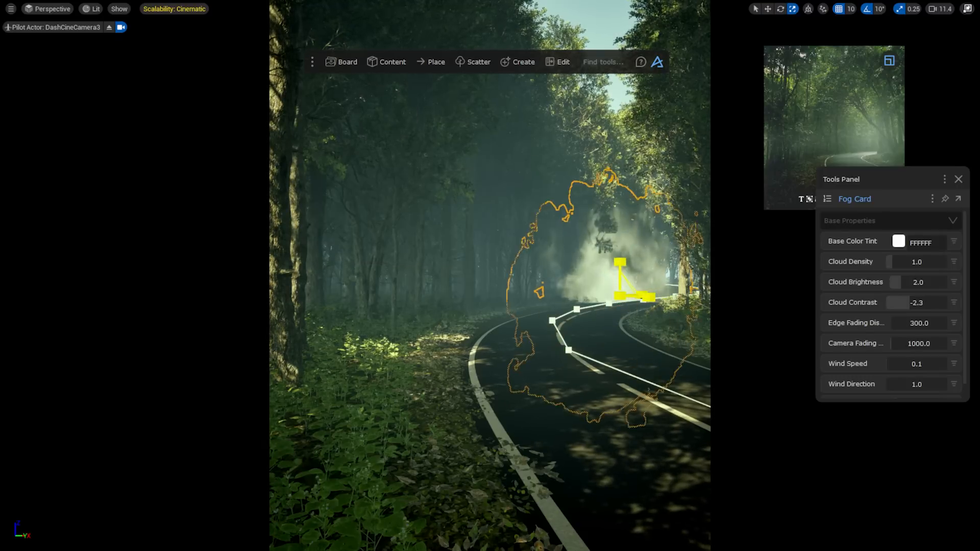
pyautogui.press('e')
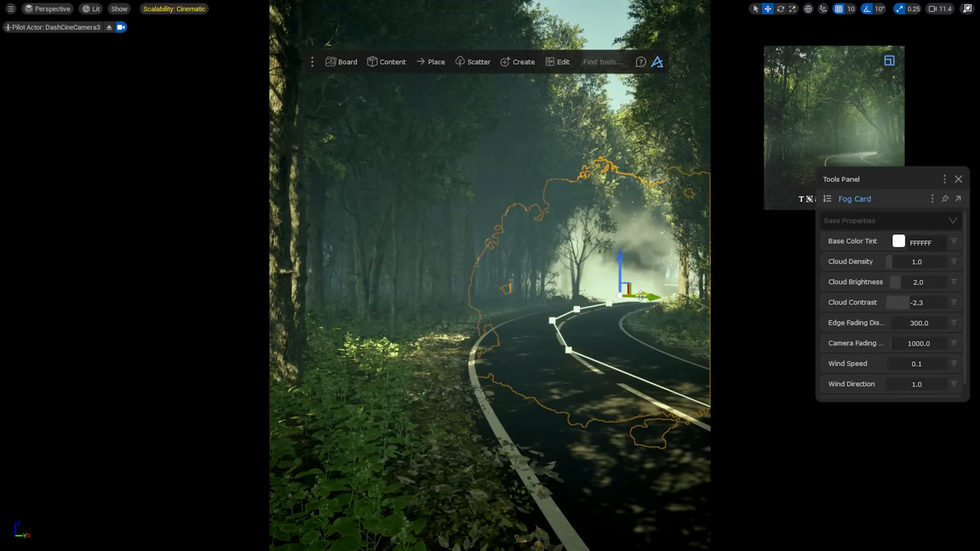
pyautogui.moveTo(641, 296); pyautogui.dragTo(693, 296)
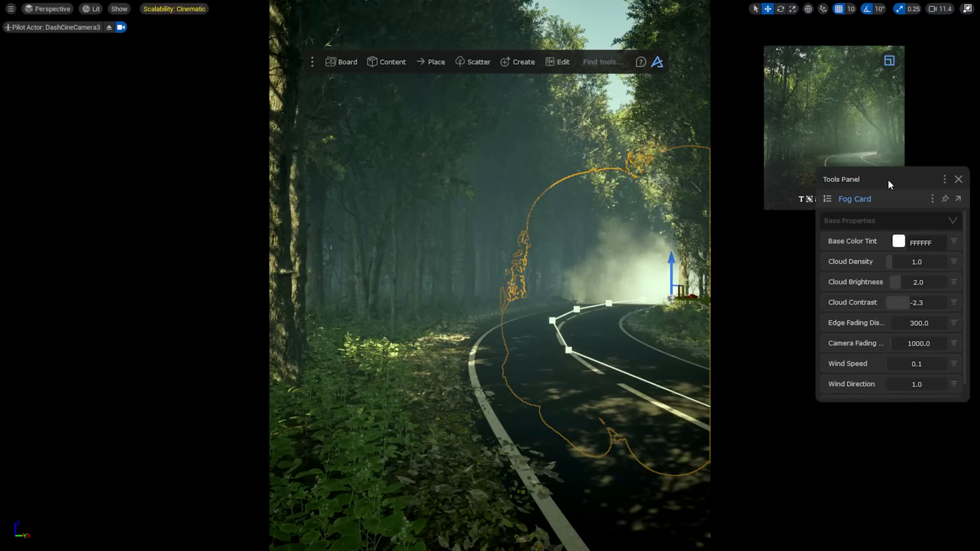
# Soften the fog card with cloud density 0.17, wind speed 0.0 and edge fading distance 3164.56, and move it further sideways.
pyautogui.moveTo(888, 182); pyautogui.dragTo(816, 259)
pyautogui.moveTo(828, 323); pyautogui.dragTo(818, 324)
pyautogui.moveTo(821, 428); pyautogui.dragTo(812, 427)
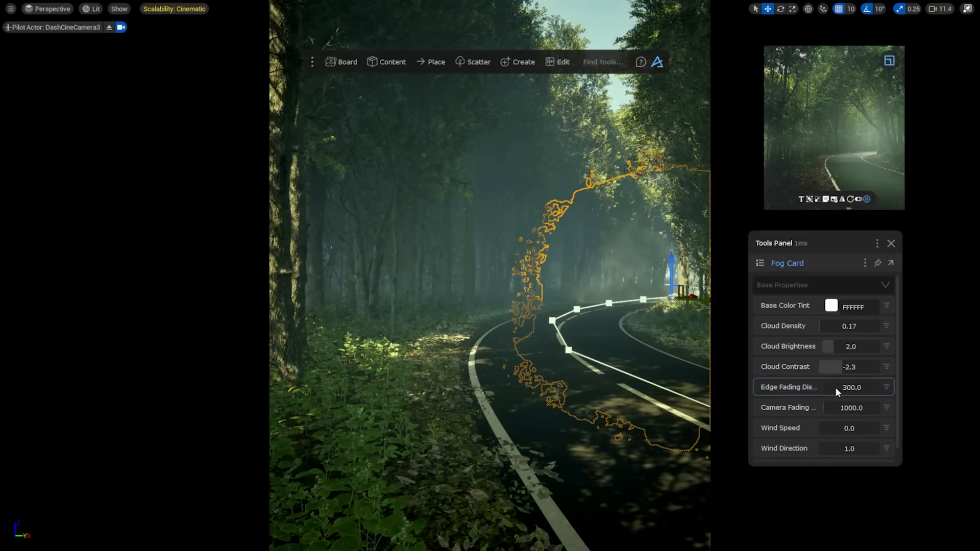
pyautogui.moveTo(841, 385); pyautogui.dragTo(796, 385)
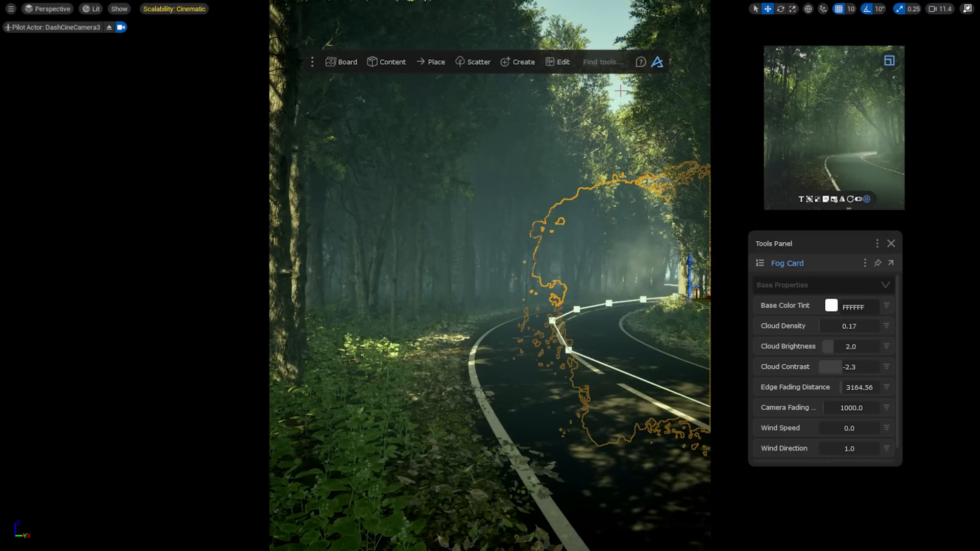
pyautogui.moveTo(697, 296); pyautogui.dragTo(715, 297)
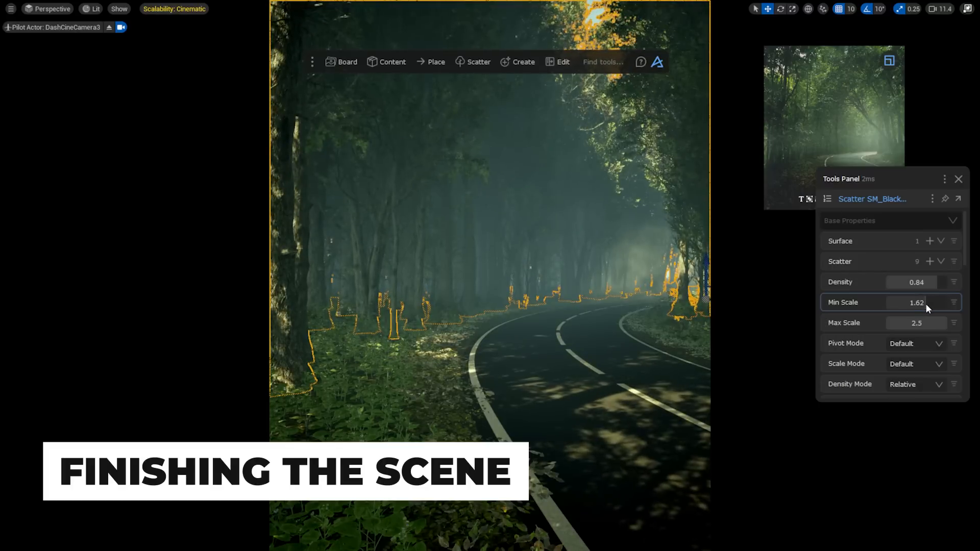
# Close the tree scatter settings and edit the dead leaves' material with hue 1.0, slightly higher brightness and slightly lower saturation.
pyautogui.click(958, 179)
pyautogui.press('Escape')
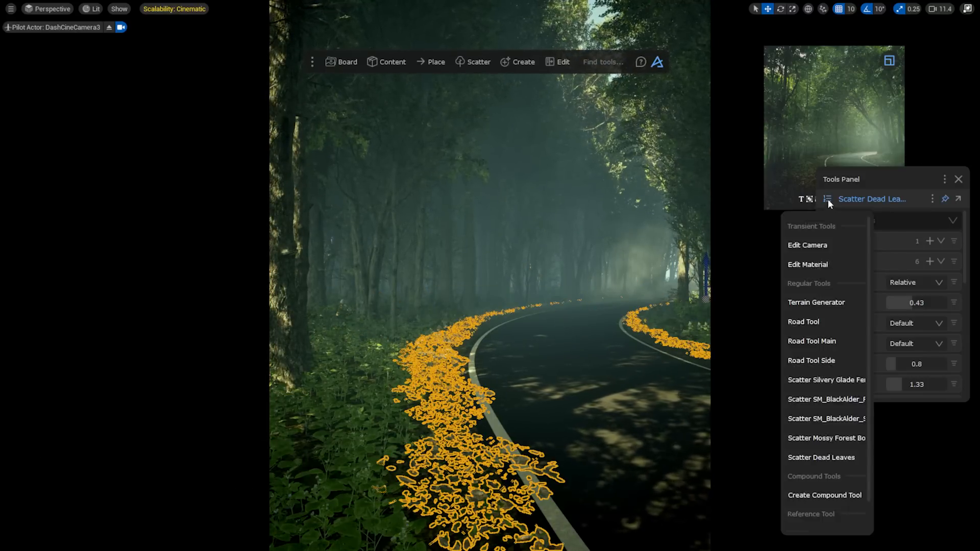
pyautogui.click(817, 320)
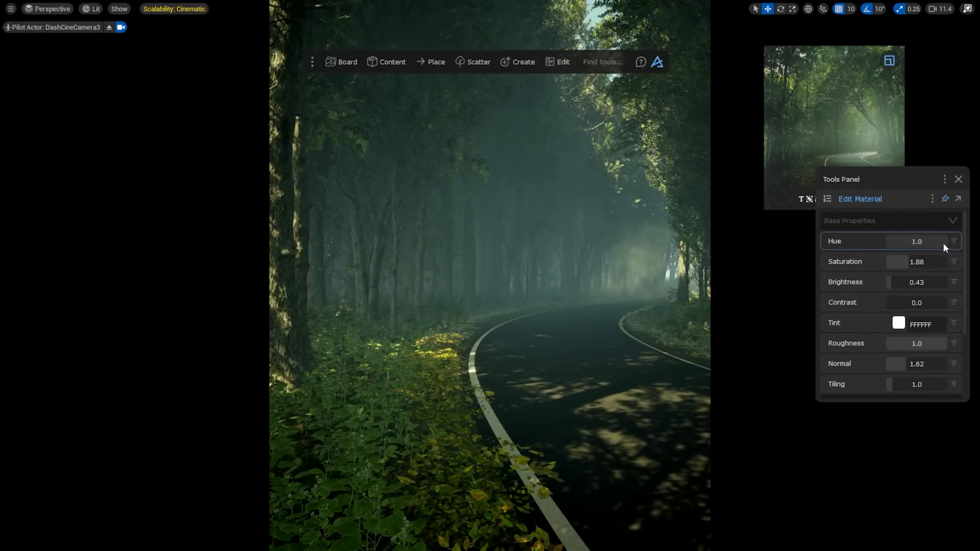
pyautogui.moveTo(943, 243); pyautogui.dragTo(945, 243)
pyautogui.moveTo(891, 283); pyautogui.dragTo(894, 283)
pyautogui.moveTo(908, 263); pyautogui.dragTo(903, 261)
pyautogui.scroll(-1, 882, 316)
pyautogui.scroll(1, 882, 323)
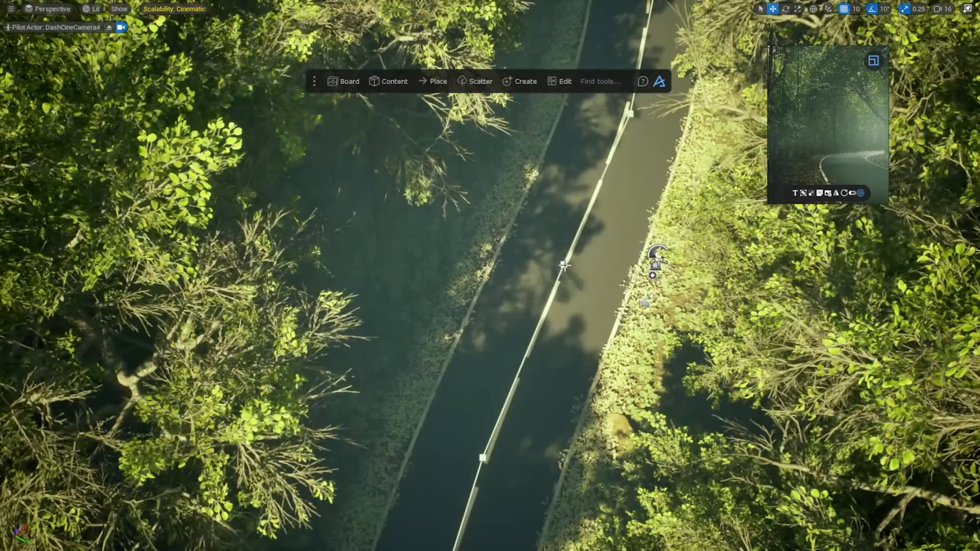
# Shift the middle control point of the road's curve sideways toward the sunlit verge.
pyautogui.click(564, 264)
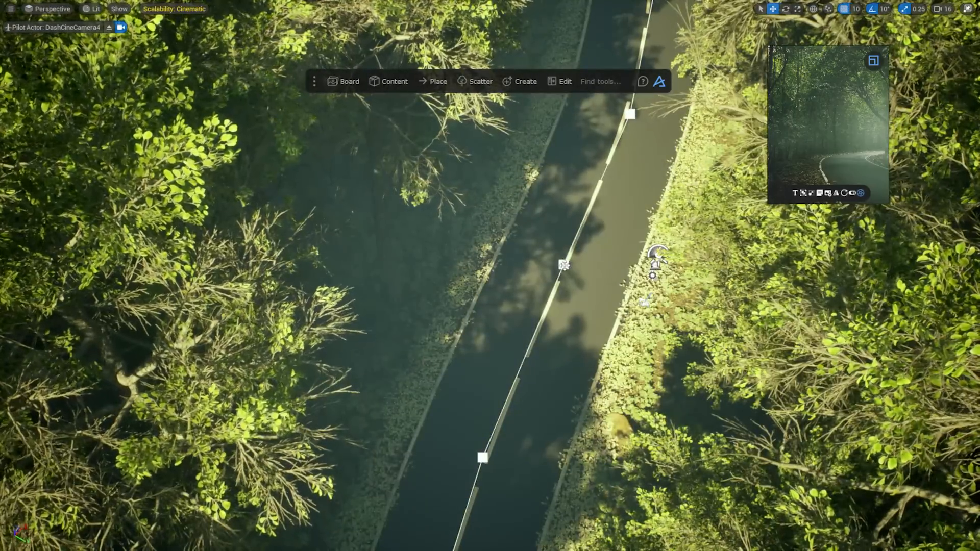
pyautogui.moveTo(564, 265); pyautogui.dragTo(660, 255)
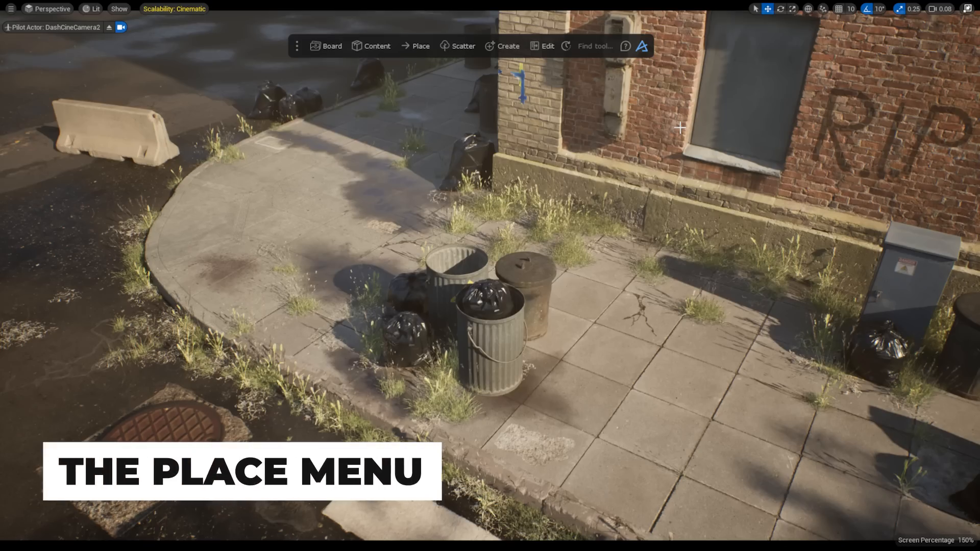
# Select the open trash can with its surrounding props using Select Nearby, try moving the group and undo the move.
pyautogui.click(417, 46)
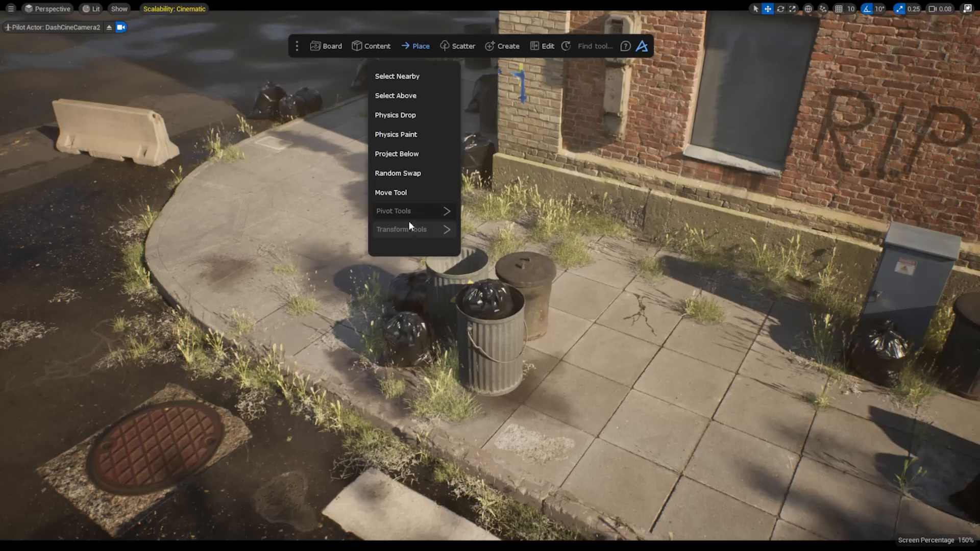
pyautogui.click(471, 271)
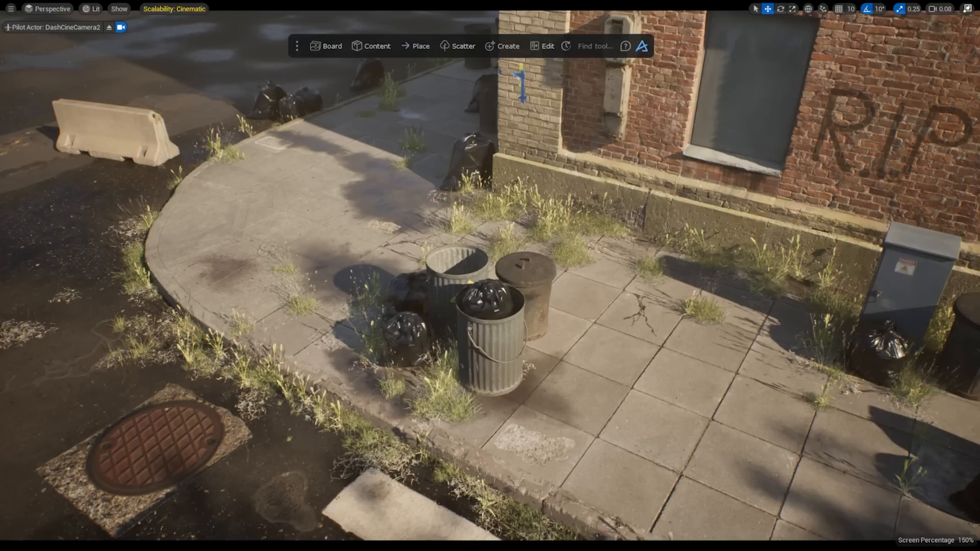
pyautogui.click(470, 271)
pyautogui.click(420, 45)
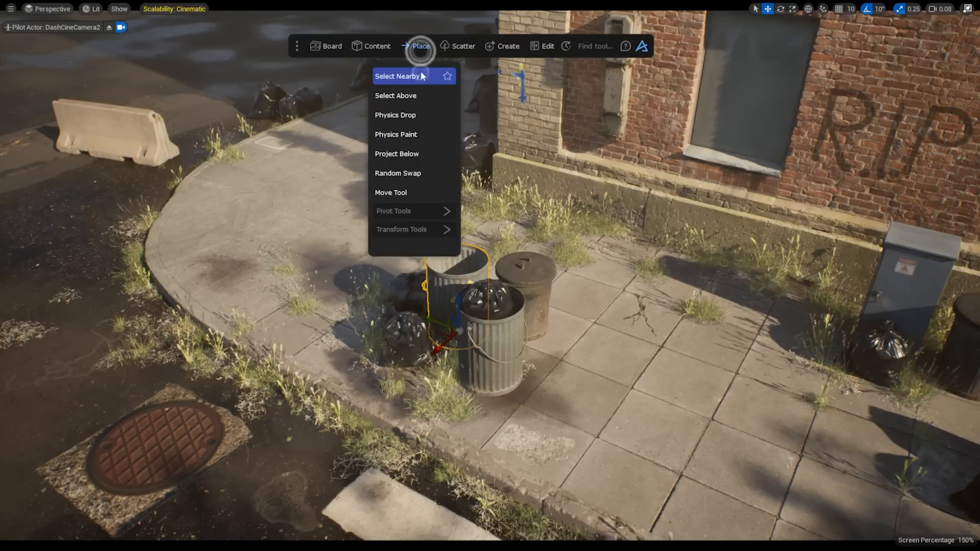
pyautogui.click(416, 74)
pyautogui.moveTo(412, 347); pyautogui.dragTo(458, 357)
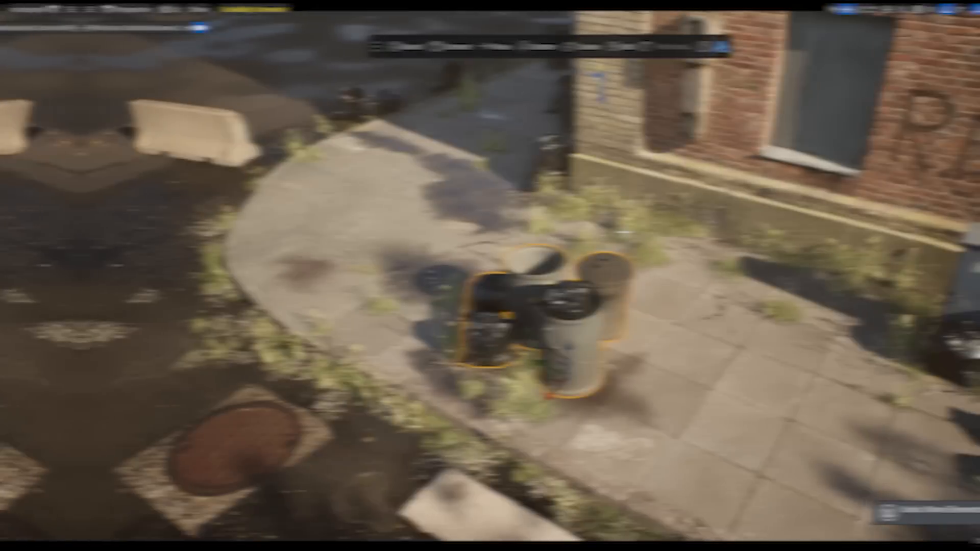
pyautogui.hotkey('ctrl', 'z')
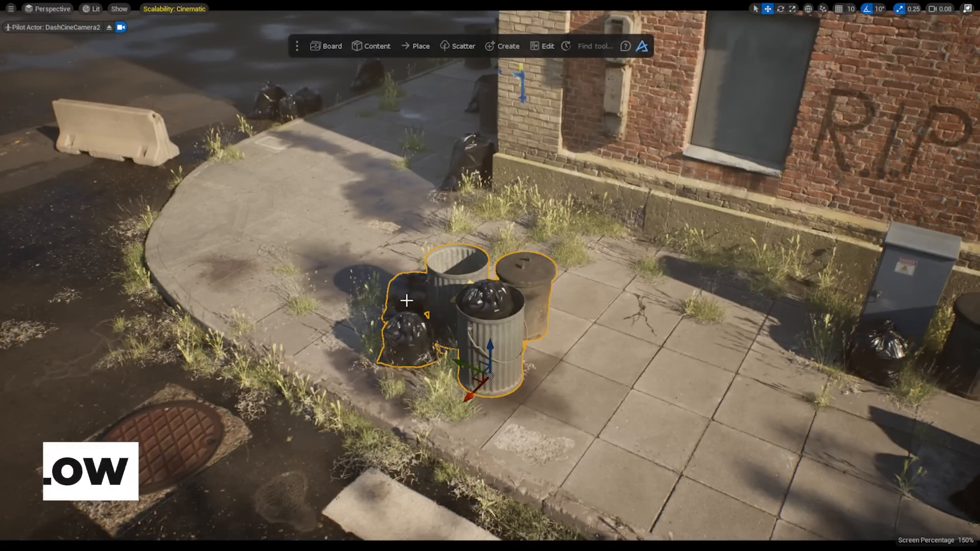
# Lift the stacked trash bags into the air, drop them back onto the pavement with Project Below and deselect them.
pyautogui.click(402, 315)
pyautogui.moveTo(407, 335); pyautogui.dragTo(402, 200)
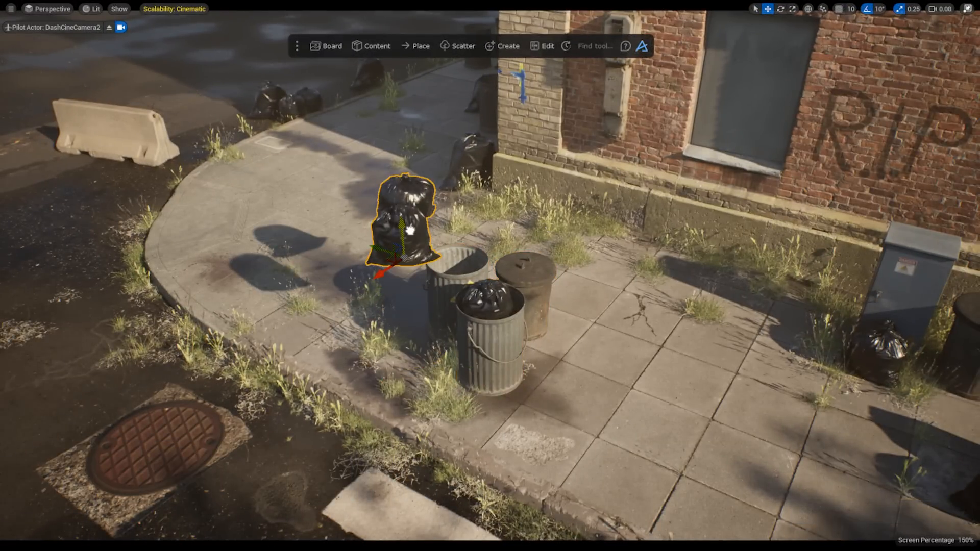
pyautogui.click(419, 46)
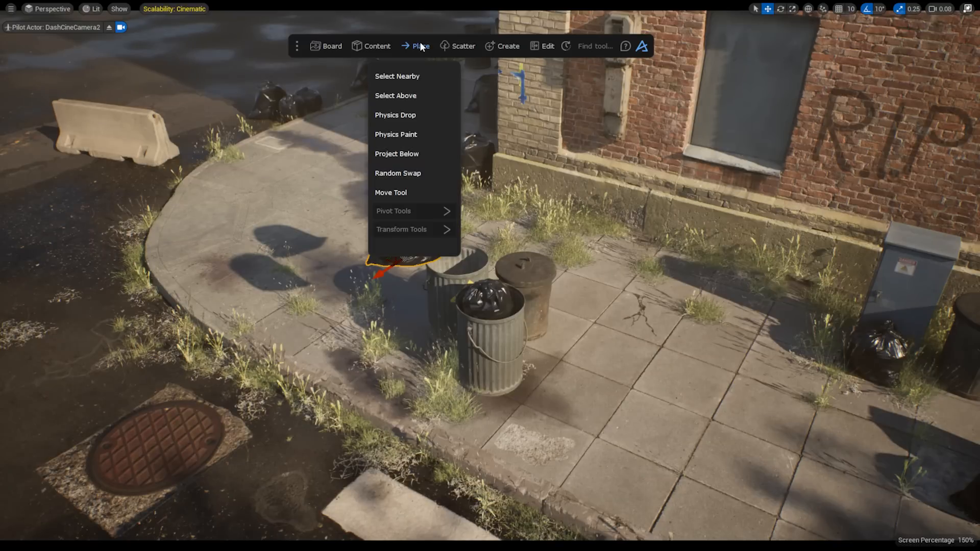
pyautogui.click(412, 154)
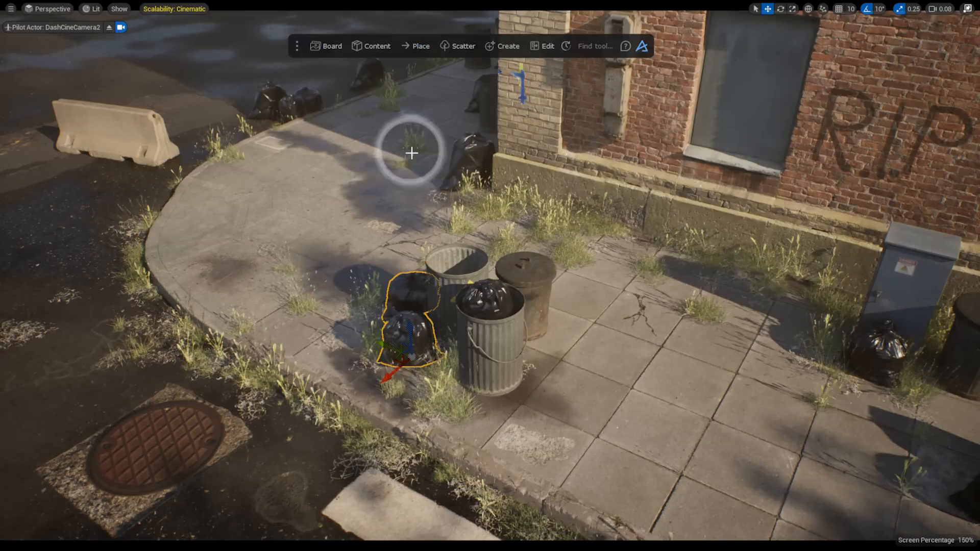
pyautogui.click(604, 371)
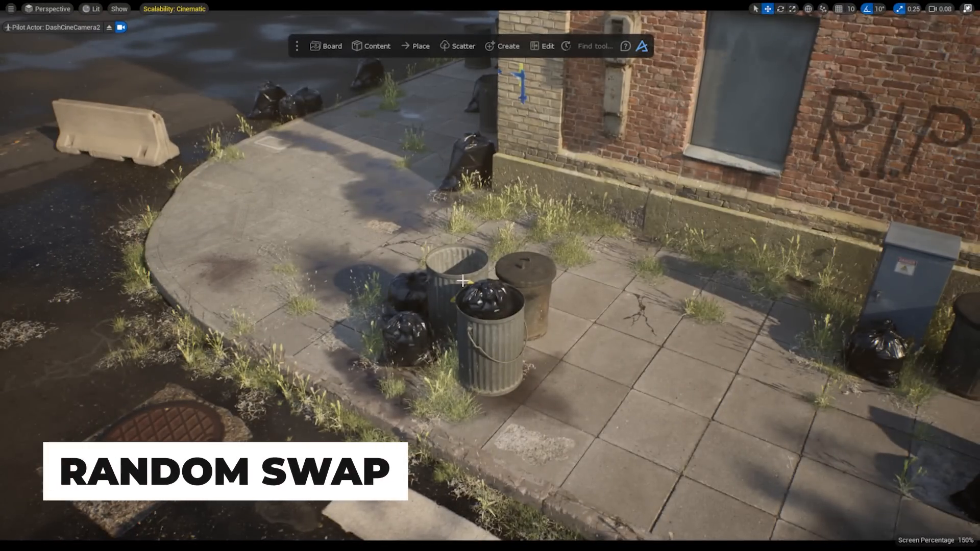
# Select the three trash cans on the sidewalk and apply Random Swap to them.
pyautogui.click(461, 279)
pyautogui.keyDown('shift'); pyautogui.click(524, 291); pyautogui.keyUp('shift')
pyautogui.keyDown('shift'); pyautogui.click(495, 353); pyautogui.keyUp('shift')
pyautogui.moveTo(419, 50)
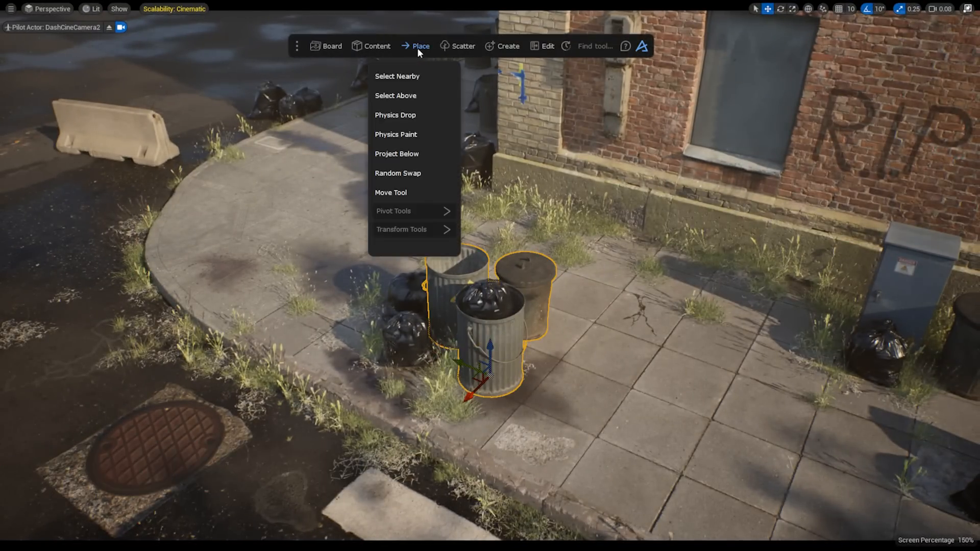
pyautogui.click(429, 174)
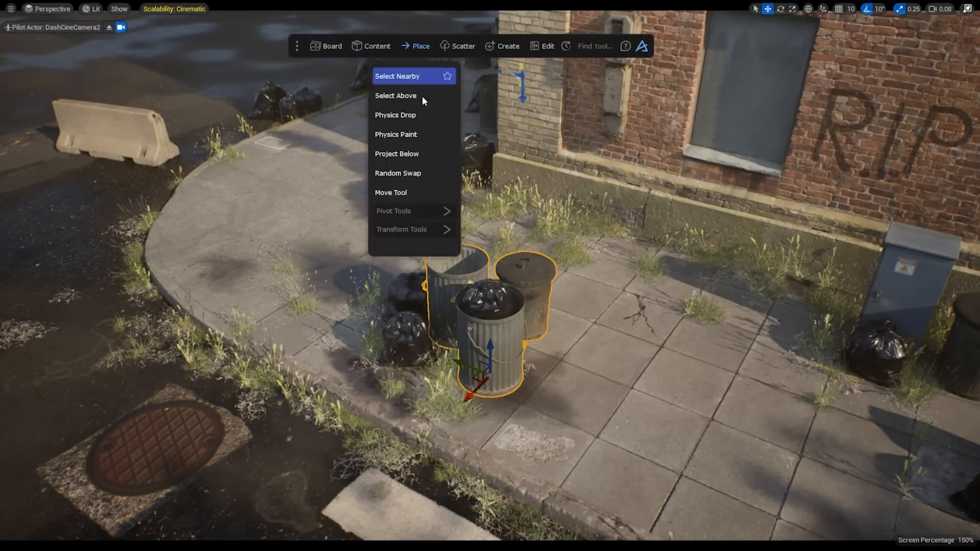
pyautogui.moveTo(403, 47)
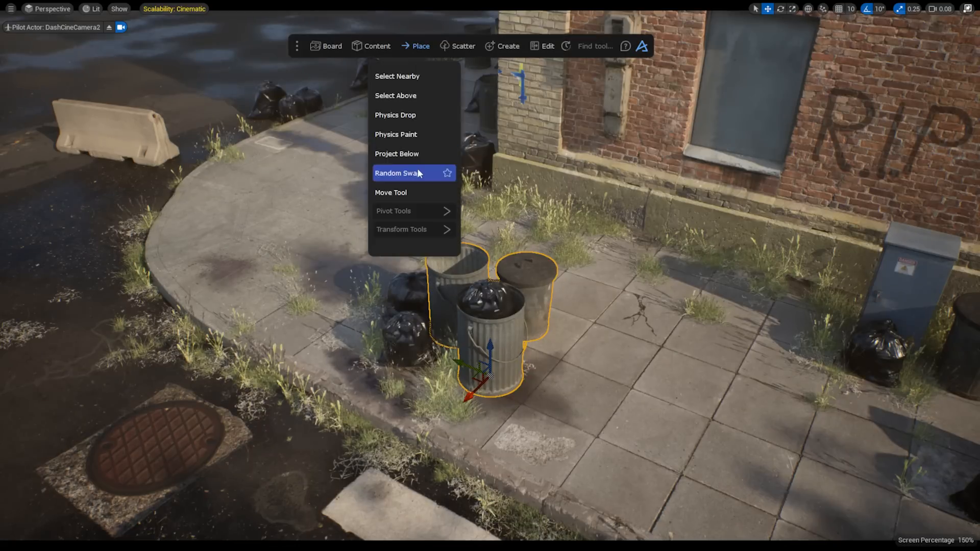
pyautogui.click(417, 171)
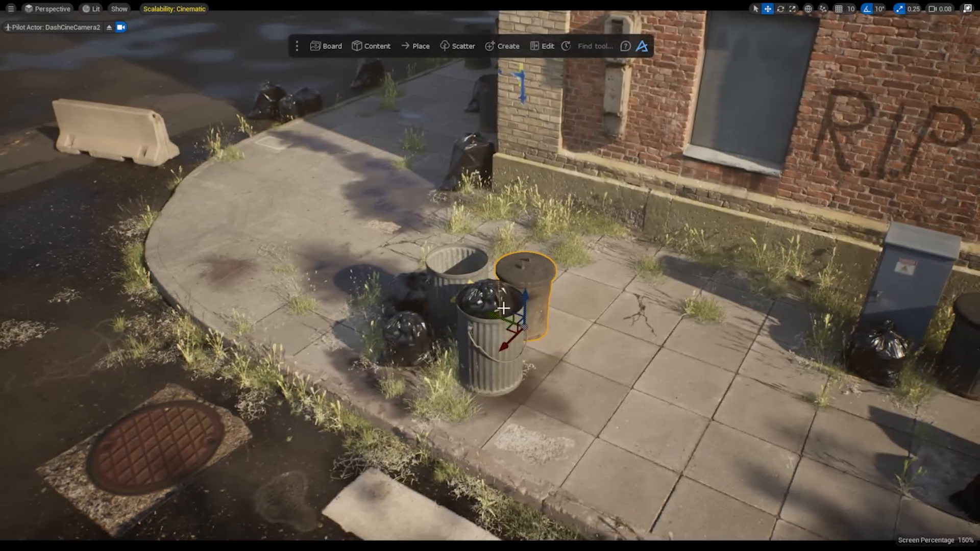
# Raise the lidded trash can above the pavement and move its pivot to its center.
pyautogui.moveTo(524, 306); pyautogui.dragTo(510, 201)
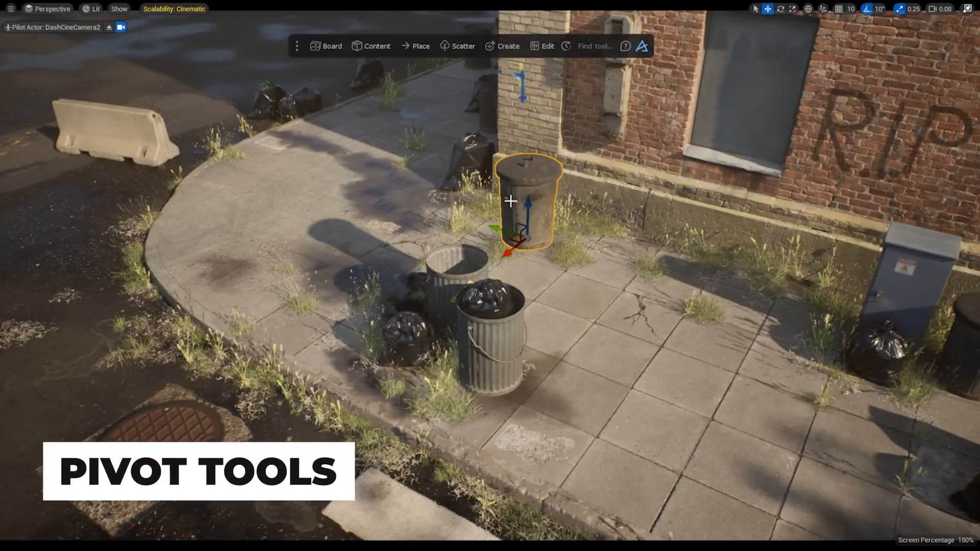
pyautogui.moveTo(410, 41)
pyautogui.click(409, 208)
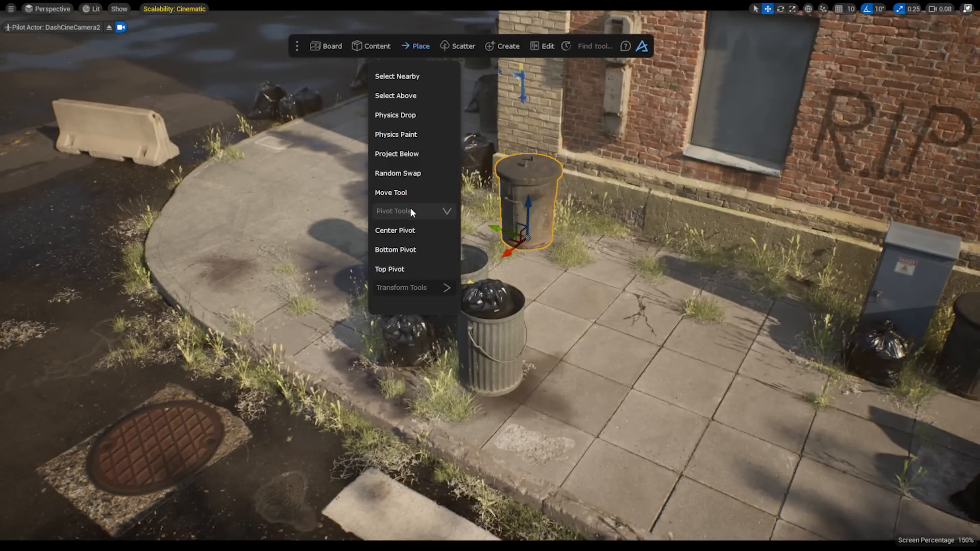
pyautogui.click(398, 230)
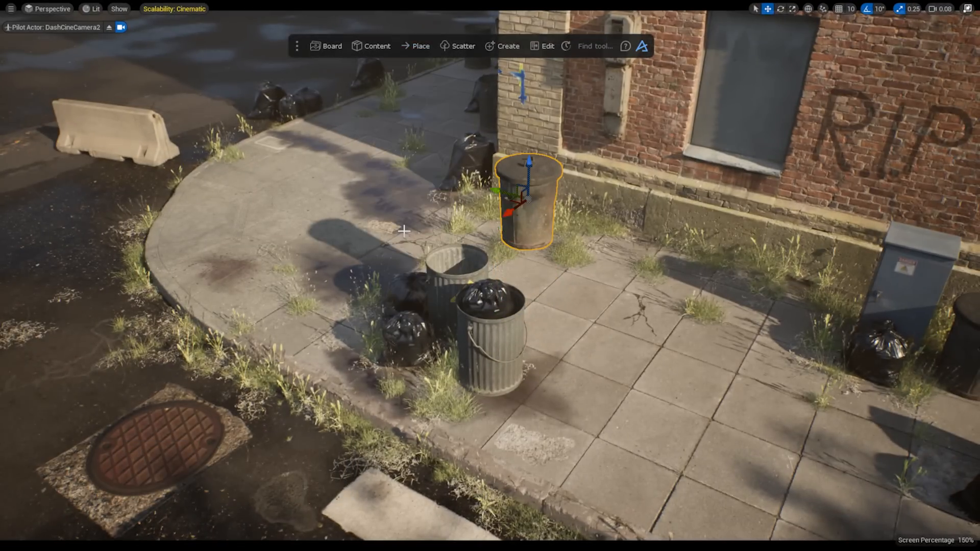
# Move the lidded trash can's pivot to its top with Top Pivot.
pyautogui.moveTo(409, 42)
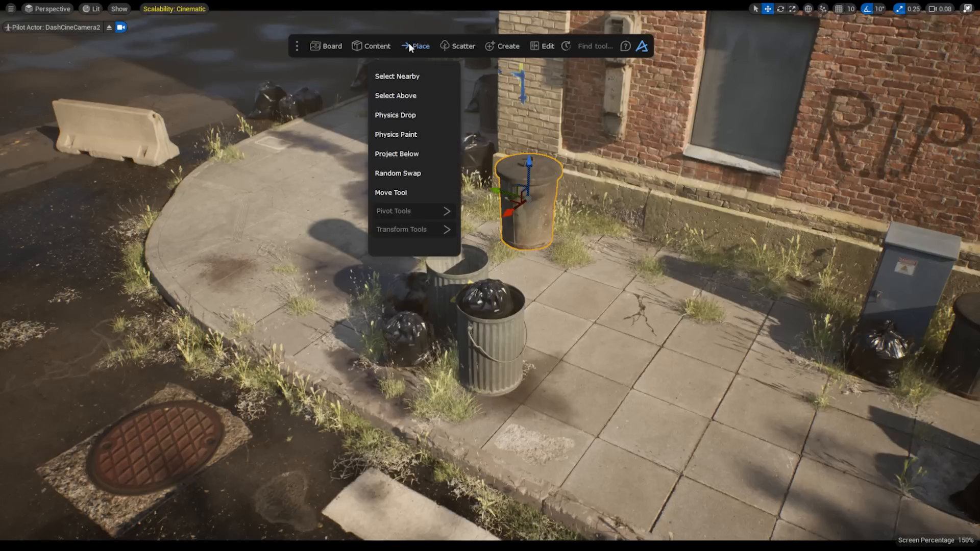
pyautogui.click(414, 206)
pyautogui.click(412, 264)
# Set the lidded trash can's pivot to its bottom and project the can down onto the pavement.
pyautogui.click(445, 207)
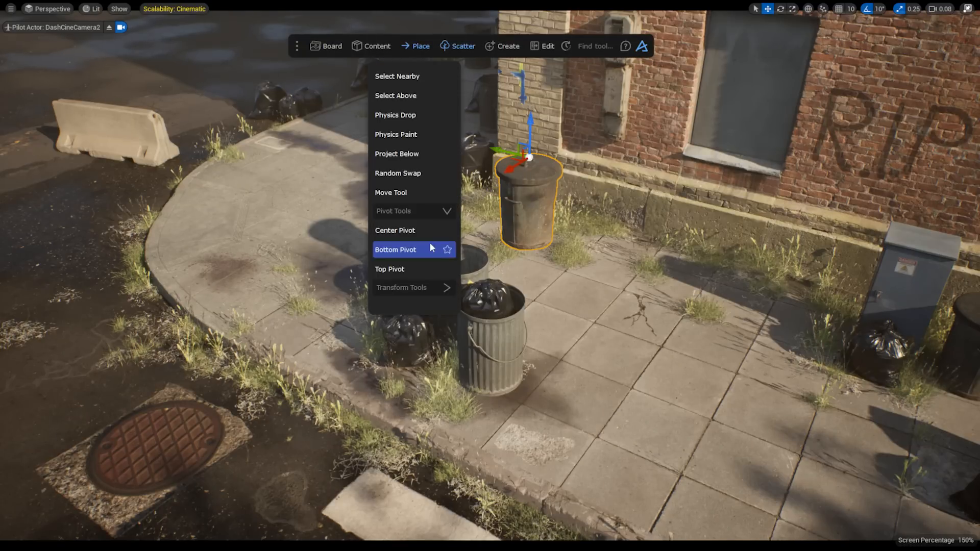
pyautogui.click(430, 256)
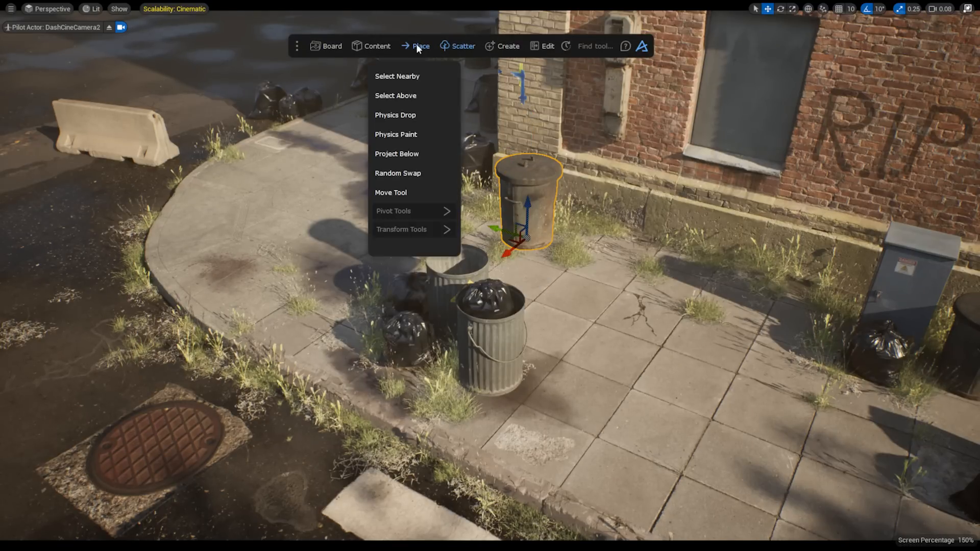
pyautogui.click(416, 152)
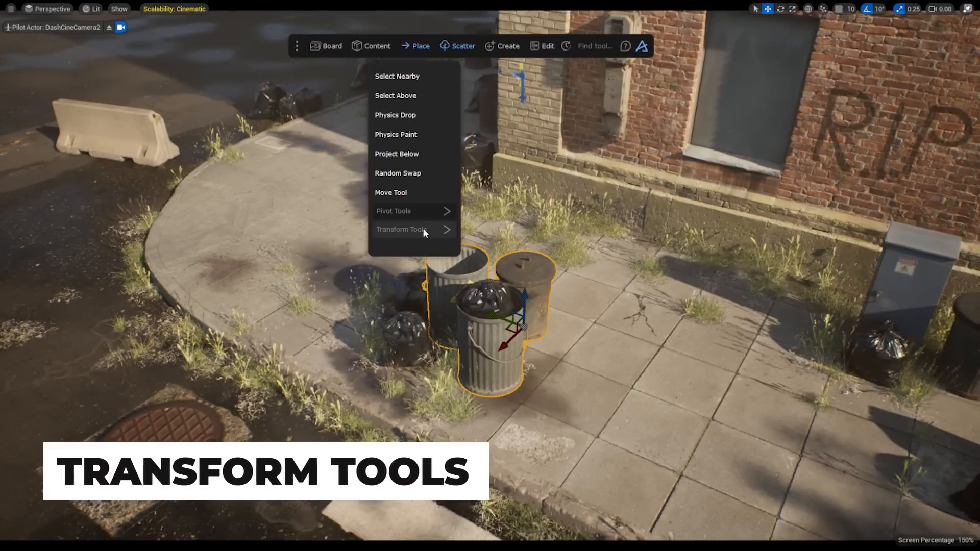
# Randomize the rotation of the three selected trash cans twice with the Random Angles transform tool.
pyautogui.click(419, 230)
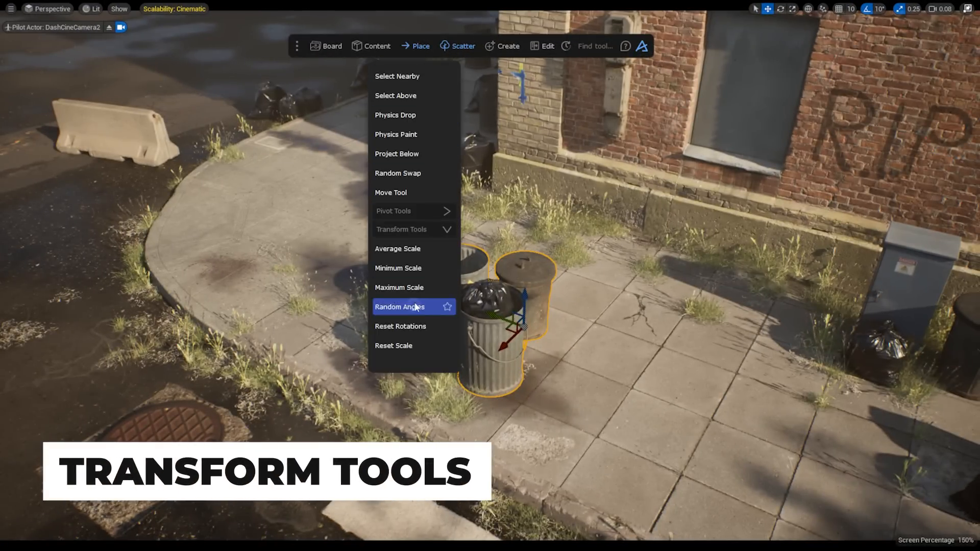
pyautogui.click(412, 307)
pyautogui.moveTo(417, 45)
pyautogui.click(429, 228)
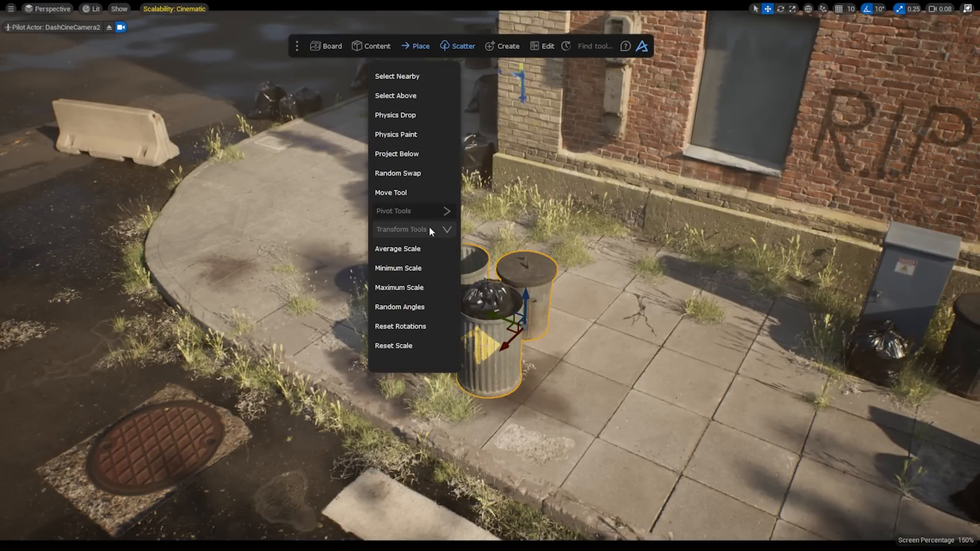
pyautogui.click(416, 306)
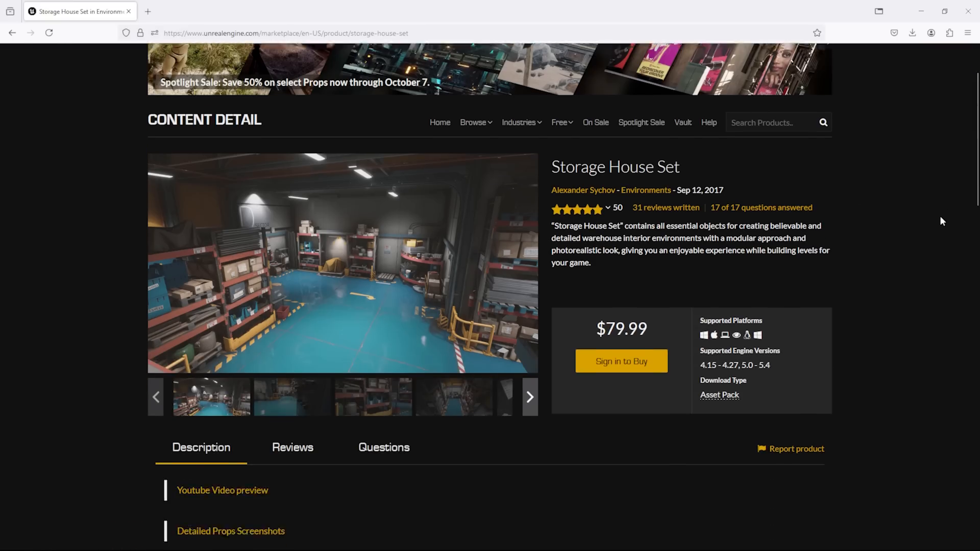
# Switch to the browser and look through the preview images of the Storage House Set on the Unreal Engine Marketplace.
pyautogui.scroll(-1, 942, 221)
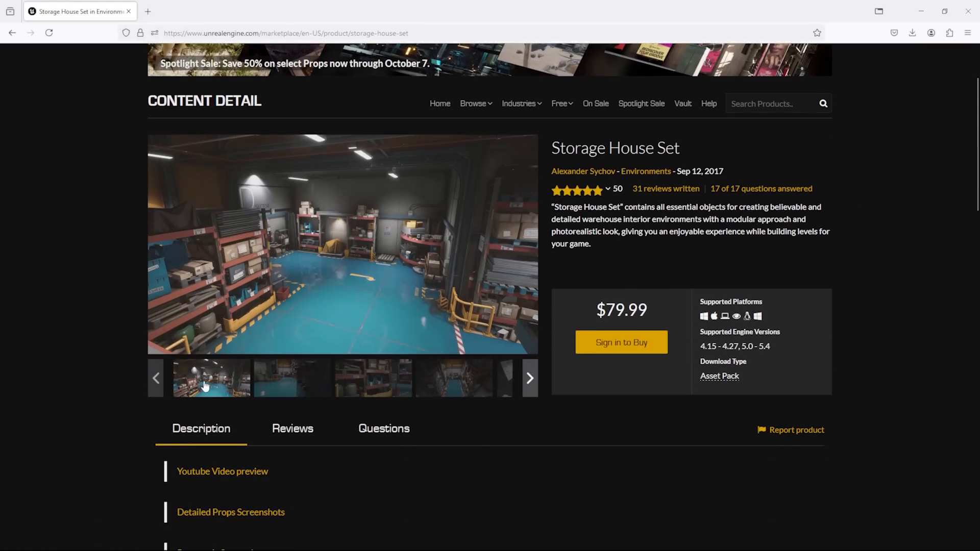
pyautogui.click(285, 386)
pyautogui.click(395, 386)
pyautogui.click(452, 388)
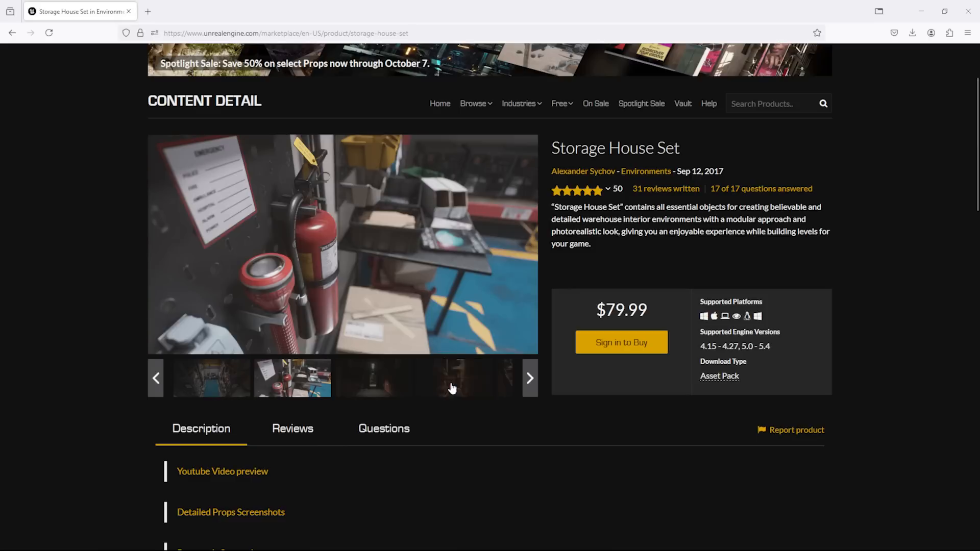
pyautogui.click(530, 379)
pyautogui.click(385, 393)
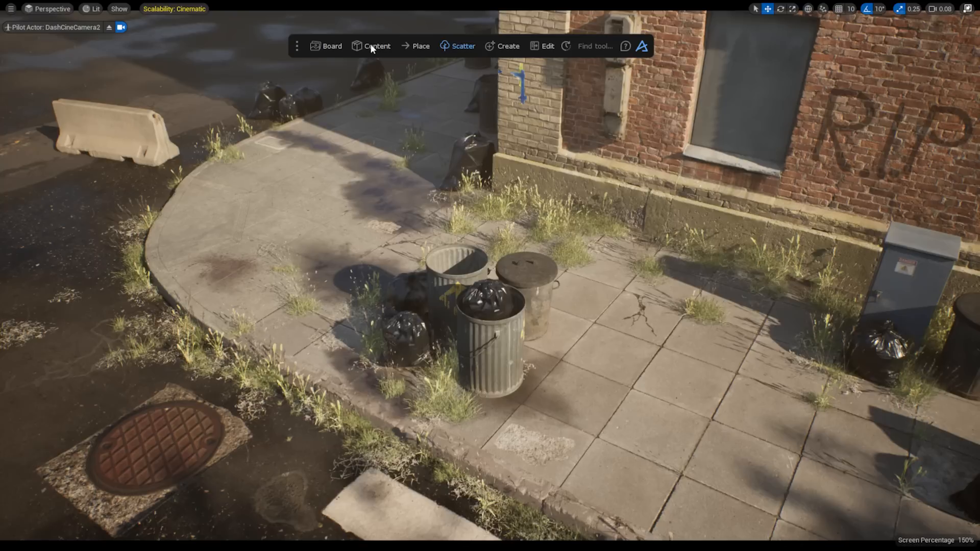
# In Unreal Engine, open Dash's Content Browser, set its source to Current Project and widen the folder list.
pyautogui.click(370, 45)
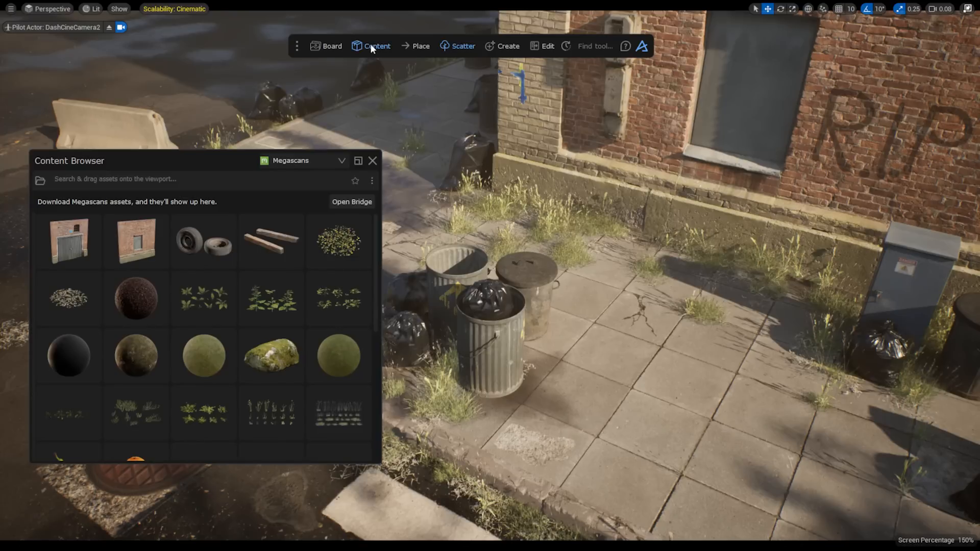
pyautogui.click(319, 158)
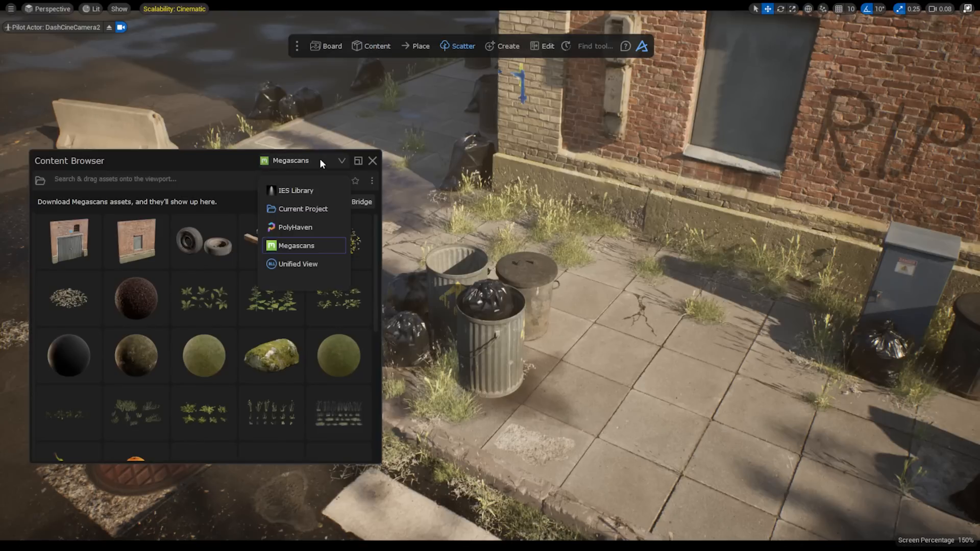
pyautogui.click(319, 207)
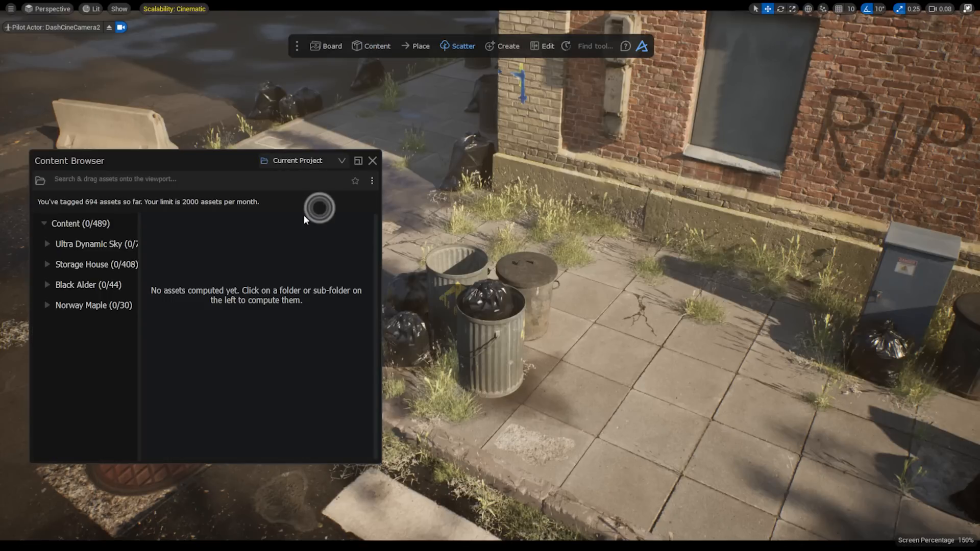
pyautogui.moveTo(139, 281); pyautogui.dragTo(163, 278)
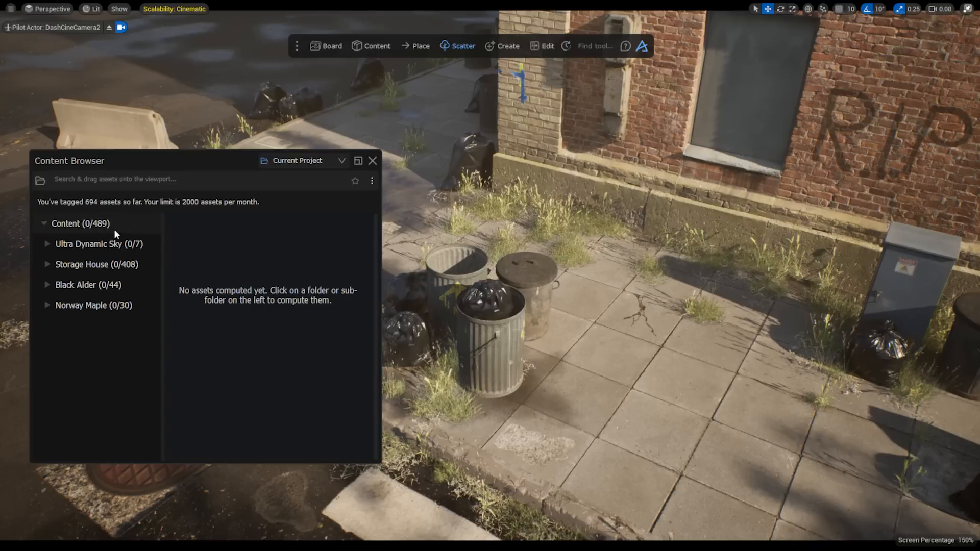
# Compute the Props folder of the Storage House meshes with AI Tag enabled.
pyautogui.click(96, 265)
pyautogui.click(46, 264)
pyautogui.click(52, 286)
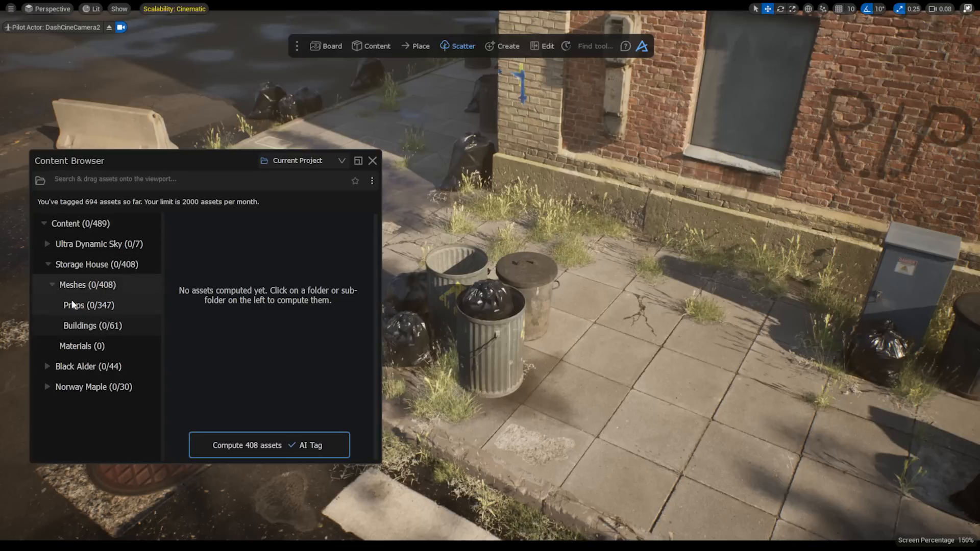
pyautogui.click(84, 305)
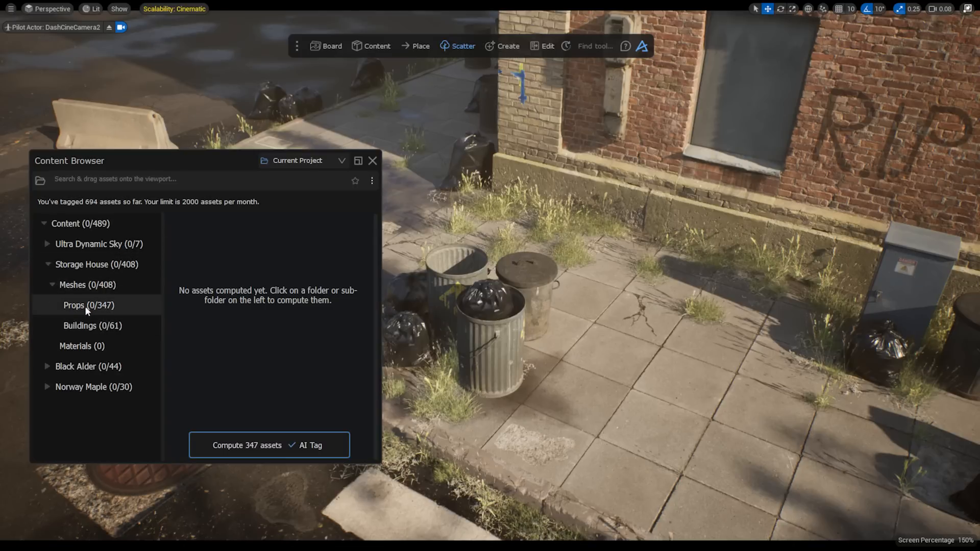
pyautogui.click(292, 444)
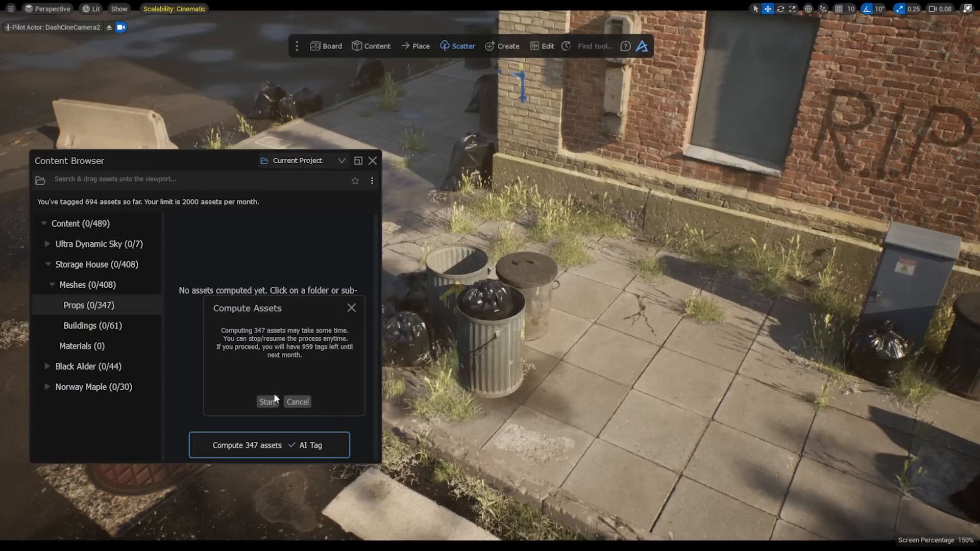
pyautogui.click(266, 402)
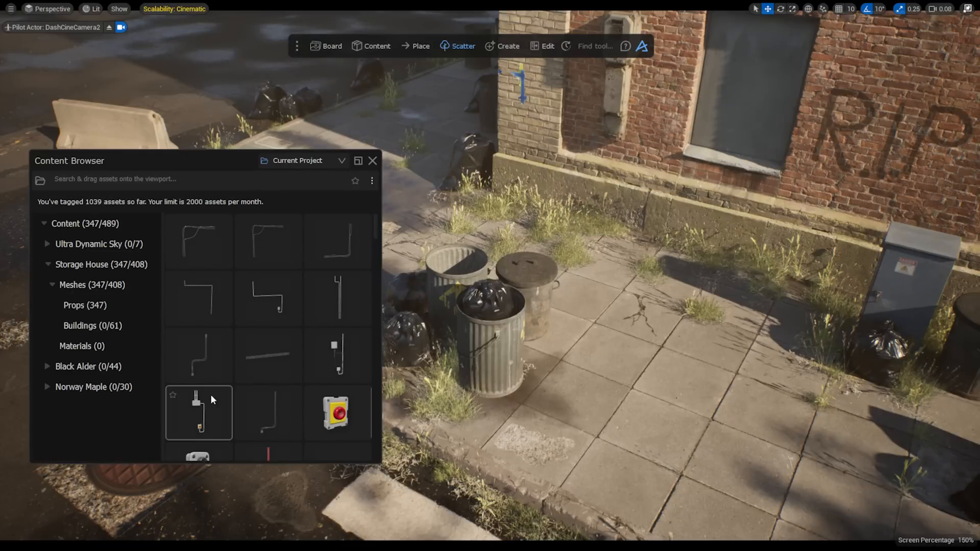
# Add the tag "tutorial" to the WallWire_02 asset and save its asset details.
pyautogui.rightClick(213, 400)
pyautogui.click(240, 413)
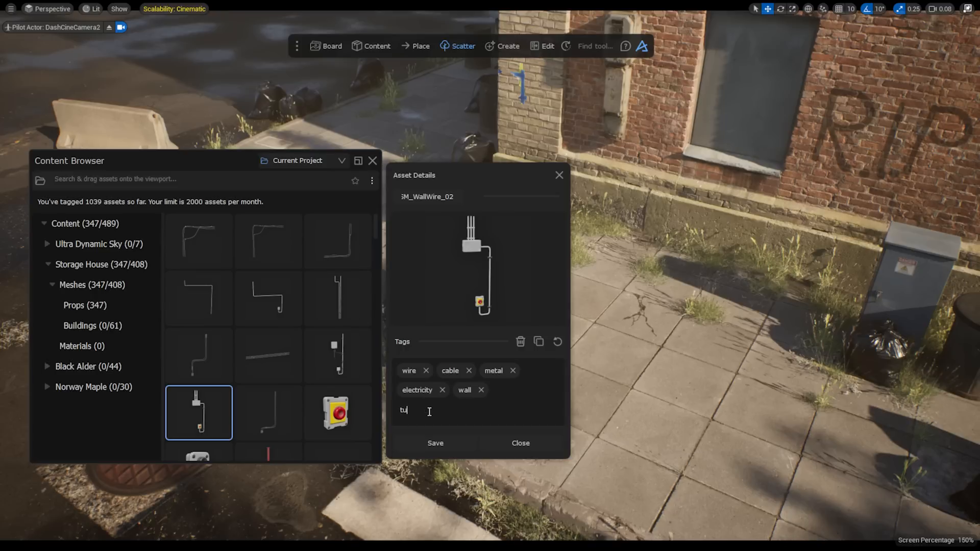
pyautogui.press('Return')
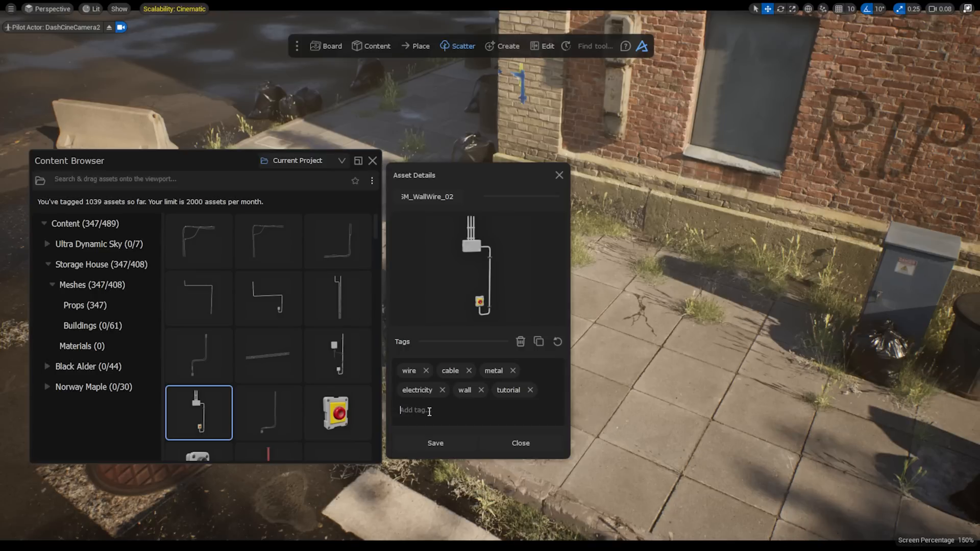
pyautogui.click(435, 444)
pyautogui.click(559, 175)
# Find the wall wire by searching for "tutorial" and look through the assets similar to it.
pyautogui.write('tutorial')
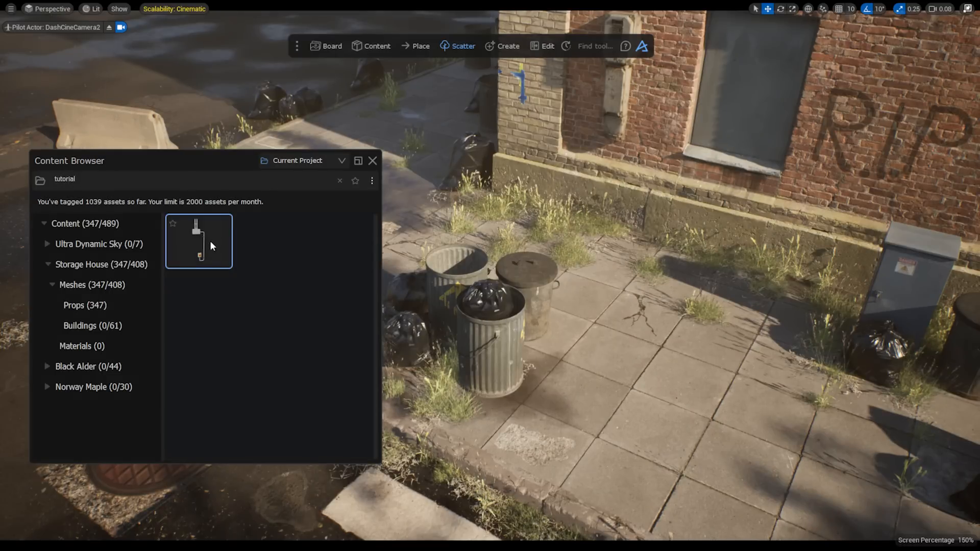
pyautogui.rightClick(206, 248)
pyautogui.click(264, 279)
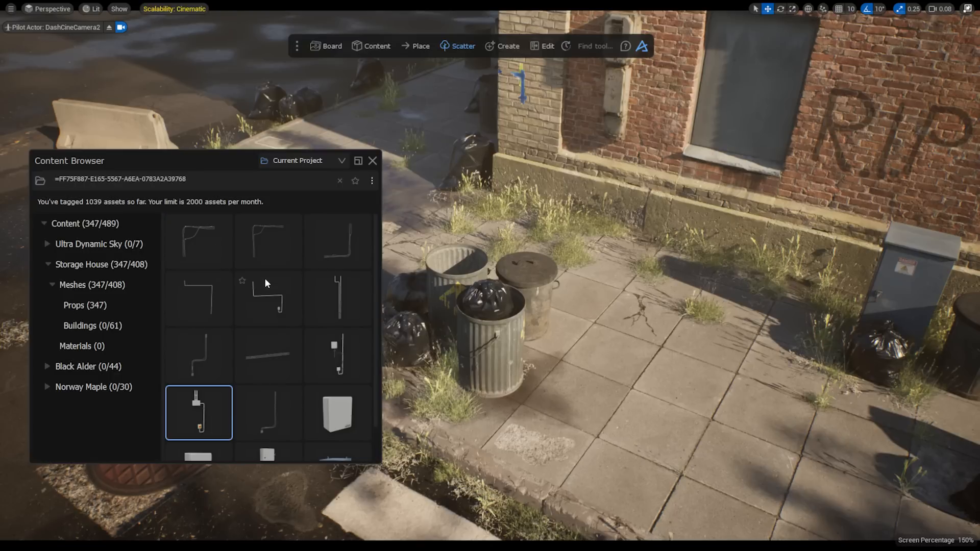
pyautogui.scroll(-1, 259, 280)
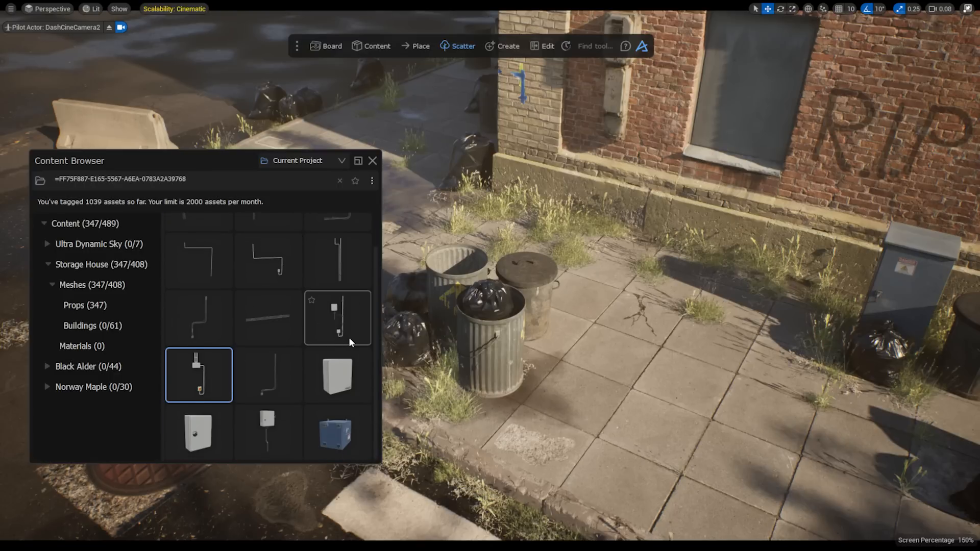
pyautogui.scroll(1, 348, 336)
pyautogui.click(339, 180)
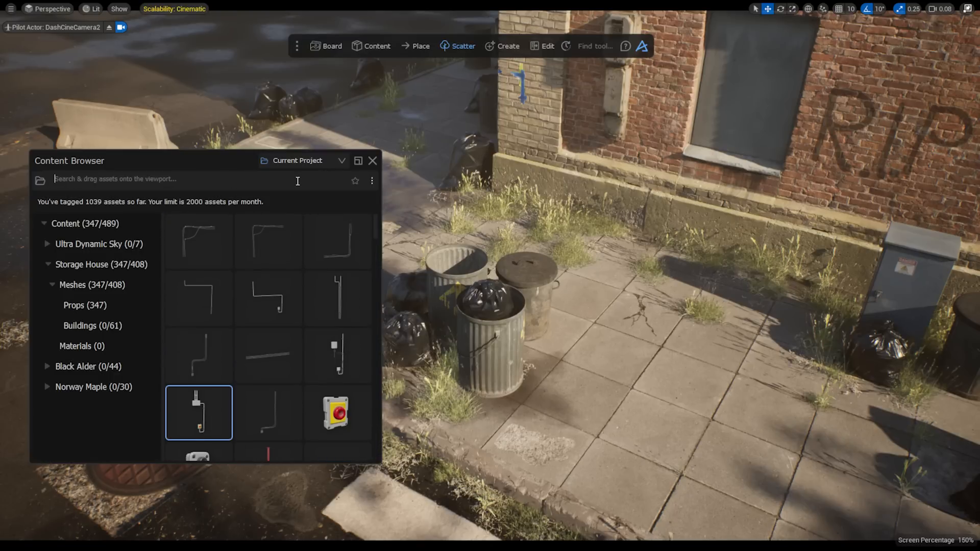
# Search the project assets in turn for "container", "yellow" and "box blue".
pyautogui.write('container')
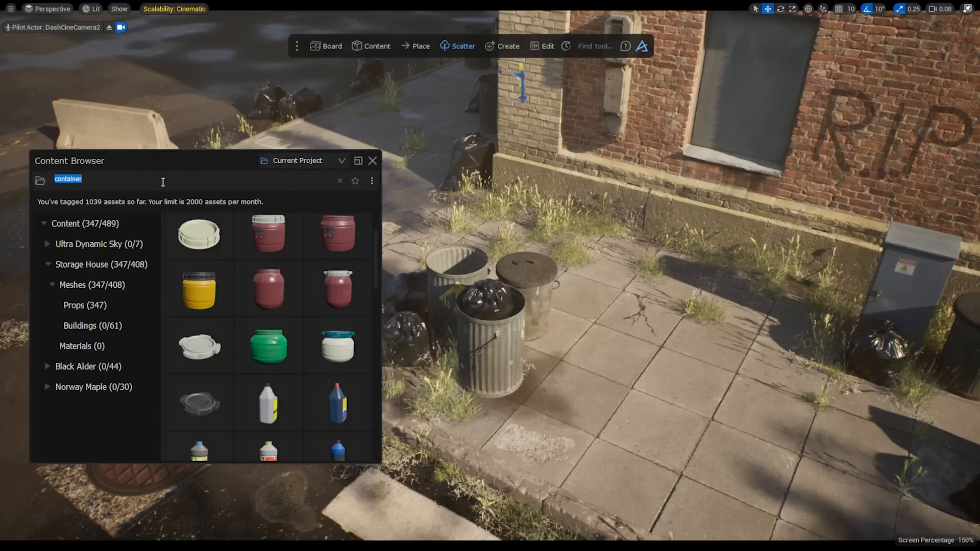
pyautogui.write('yellow')
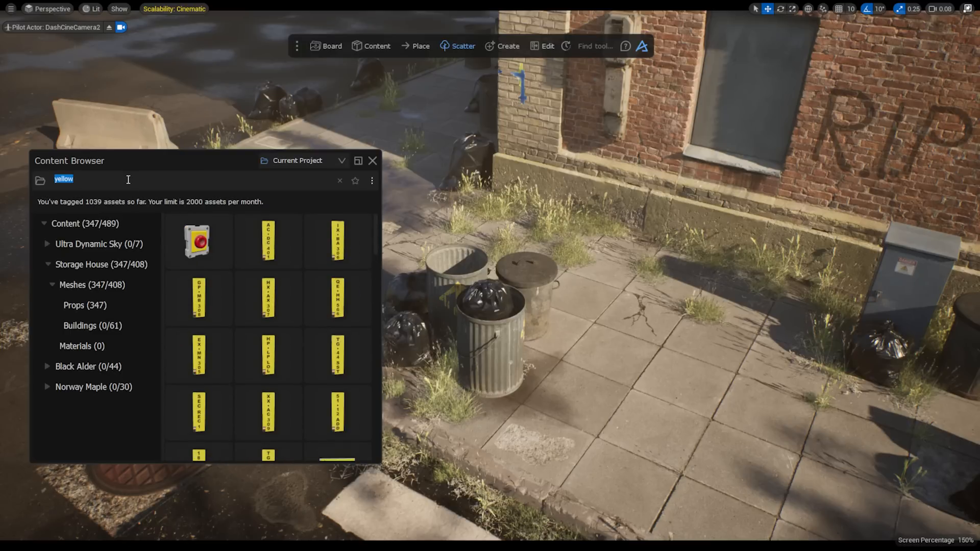
pyautogui.press('BackSpace')
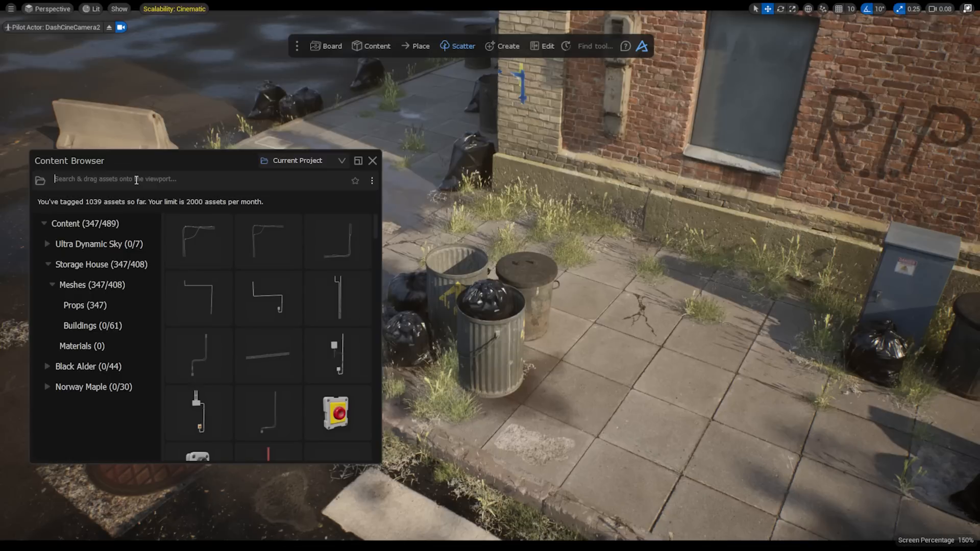
pyautogui.write('box blue')
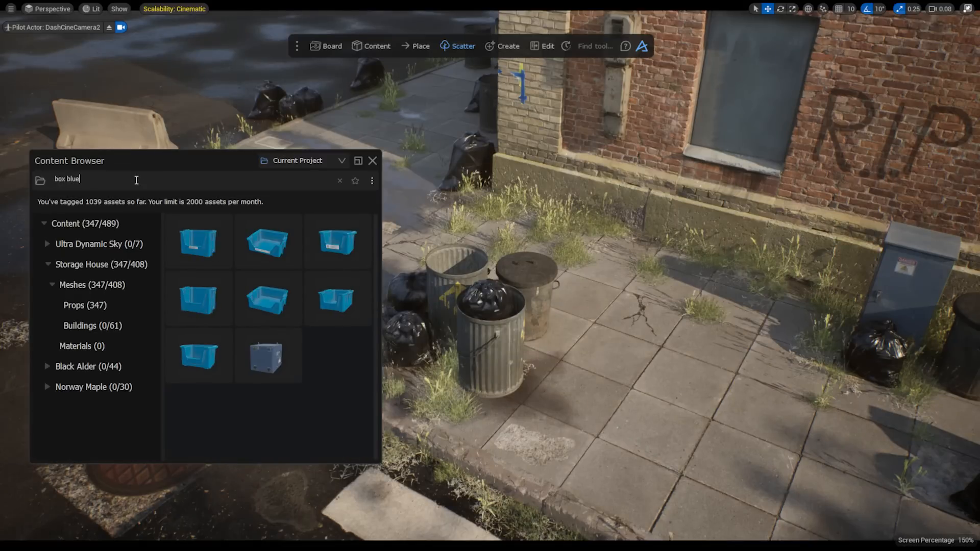
# Search the project assets for "bottle" and select four different bottles and canisters from the results.
pyautogui.hotkey('ctrl', 'a')
pyautogui.write('bott')
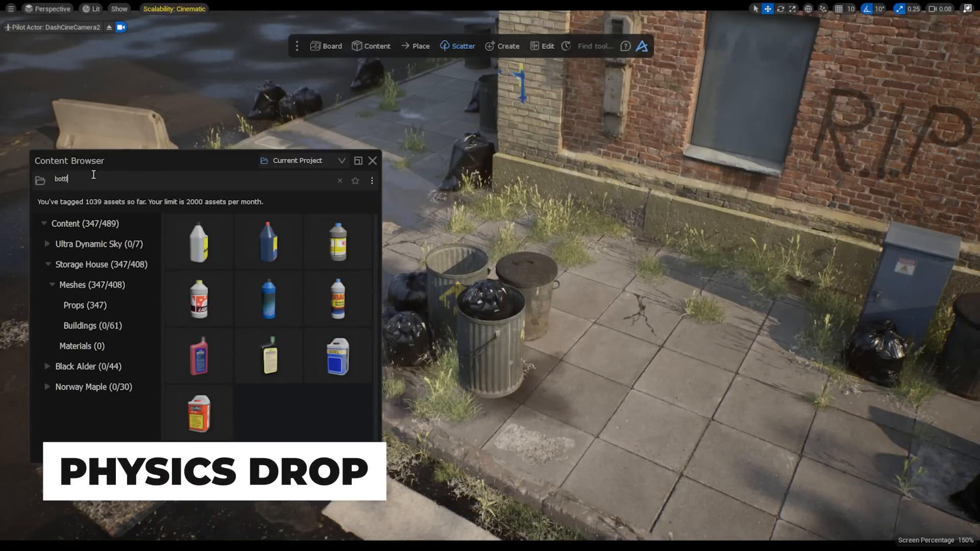
pyautogui.click(271, 355)
pyautogui.keyDown('ctrl'); pyautogui.click(337, 300); pyautogui.keyUp('ctrl')
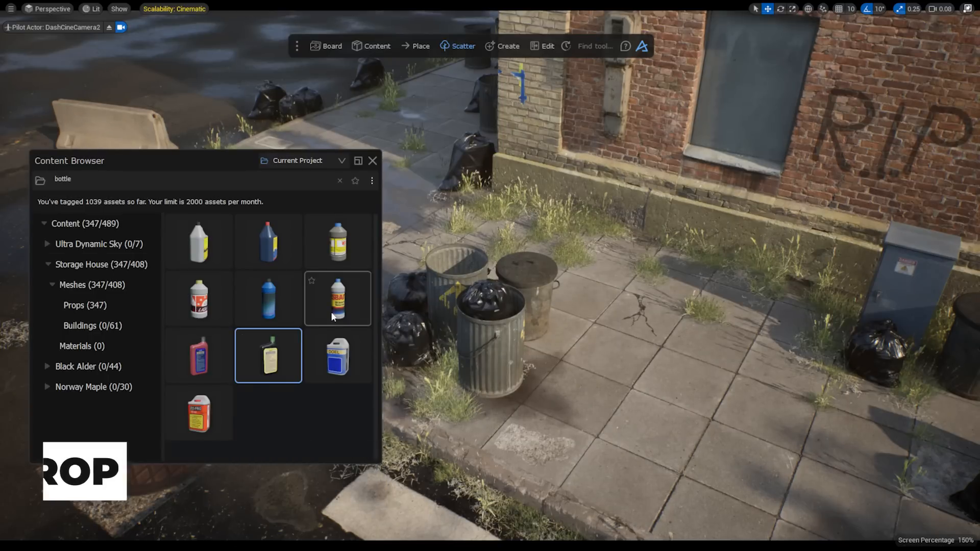
pyautogui.keyDown('ctrl'); pyautogui.click(255, 252); pyautogui.keyUp('ctrl')
pyautogui.keyDown('ctrl'); pyautogui.click(334, 359); pyautogui.keyUp('ctrl')
# Try to fill the open trash can with bottles by duplicating them during a Physics Drop, and delete the resulting pile.
pyautogui.moveTo(328, 286); pyautogui.dragTo(461, 268)
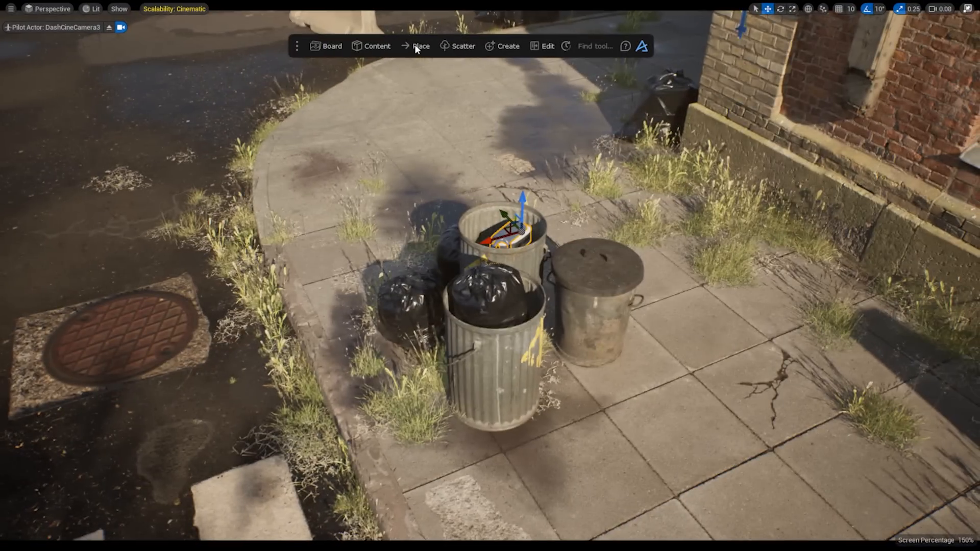
pyautogui.click(415, 44)
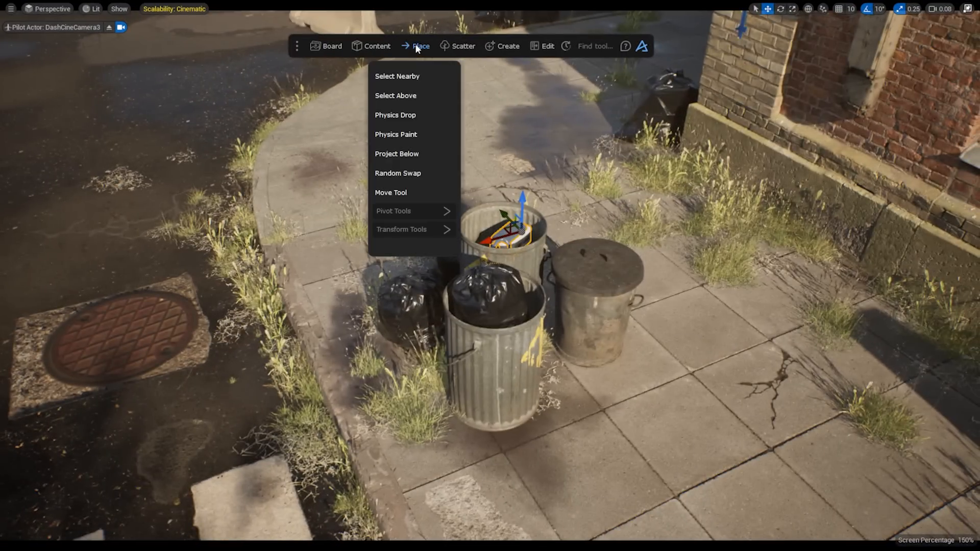
pyautogui.click(416, 115)
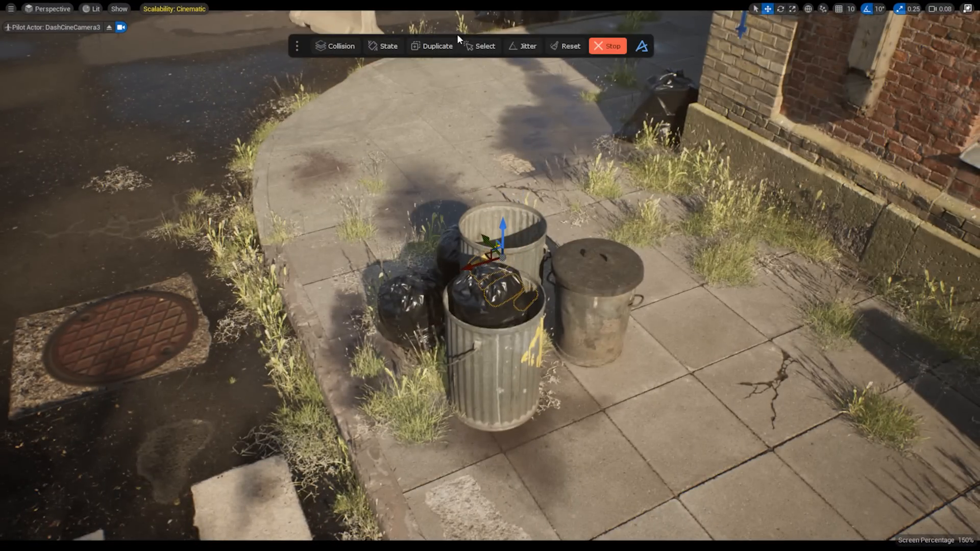
pyautogui.click(432, 45)
pyautogui.click(431, 45)
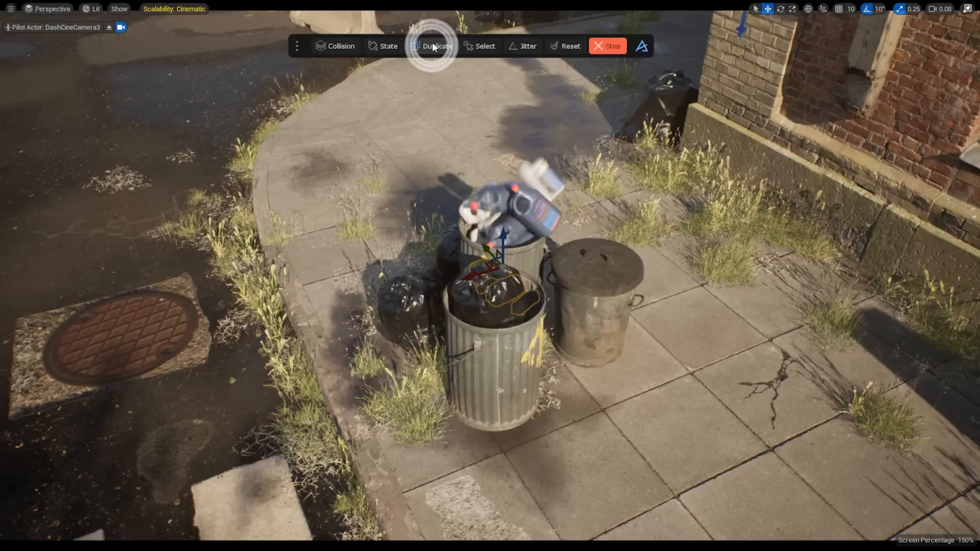
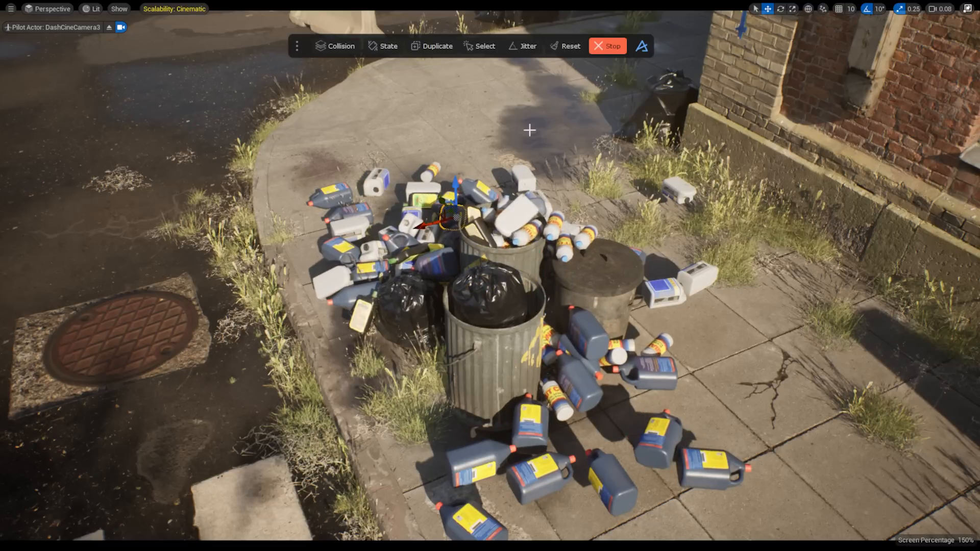
pyautogui.click(607, 46)
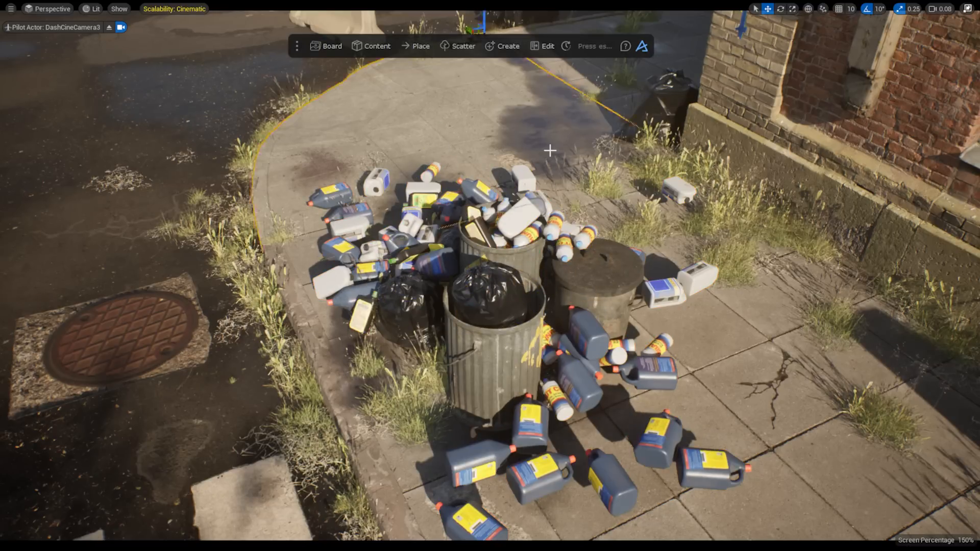
pyautogui.press('Delete')
# Place a bottle from the four selected assets in the open trash can and fill it using Physics Drop with Duplicate and Jitter.
pyautogui.click(381, 44)
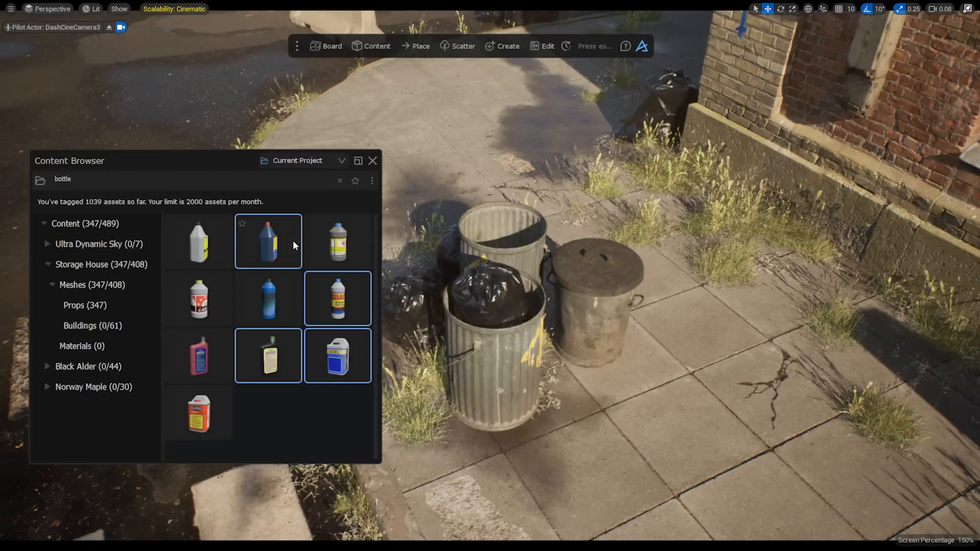
pyautogui.moveTo(293, 240); pyautogui.dragTo(509, 230)
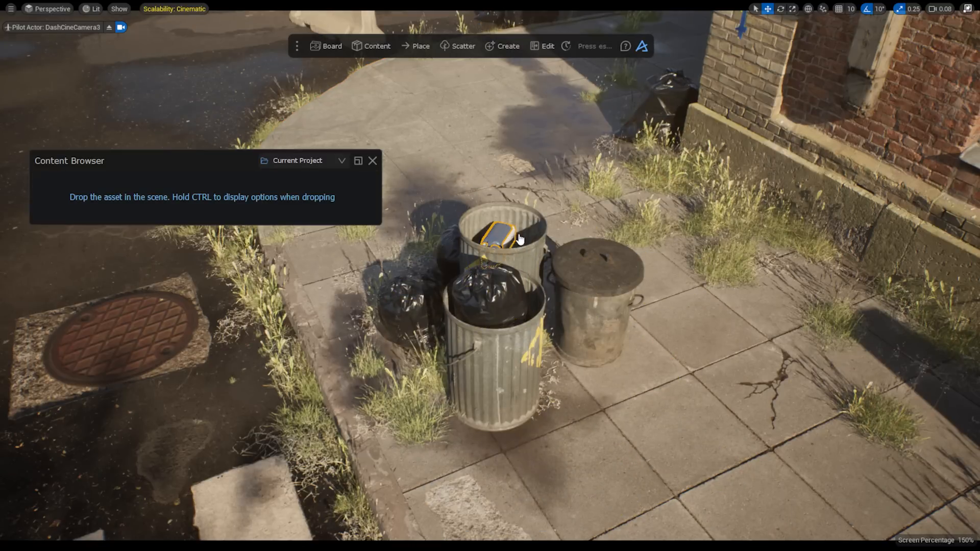
pyautogui.click(420, 46)
pyautogui.click(410, 114)
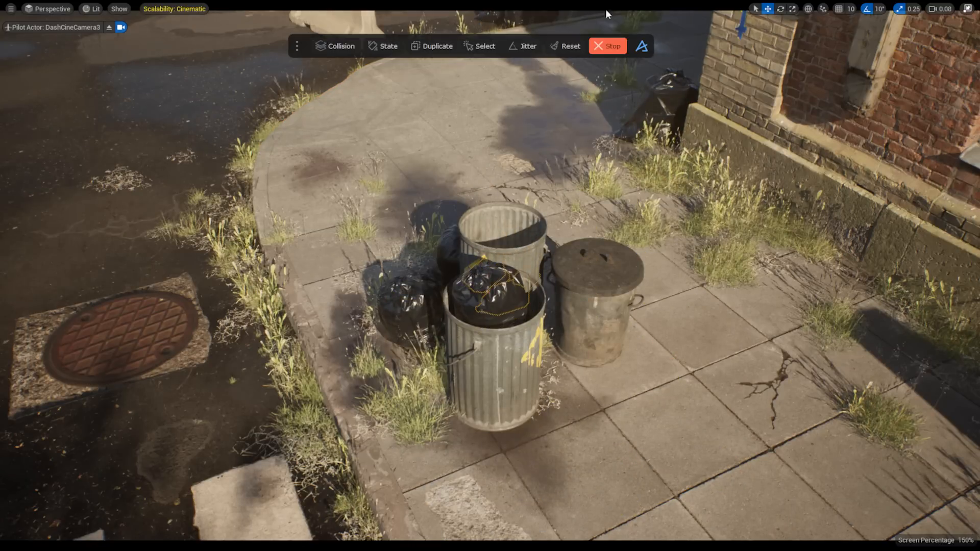
pyautogui.click(437, 46)
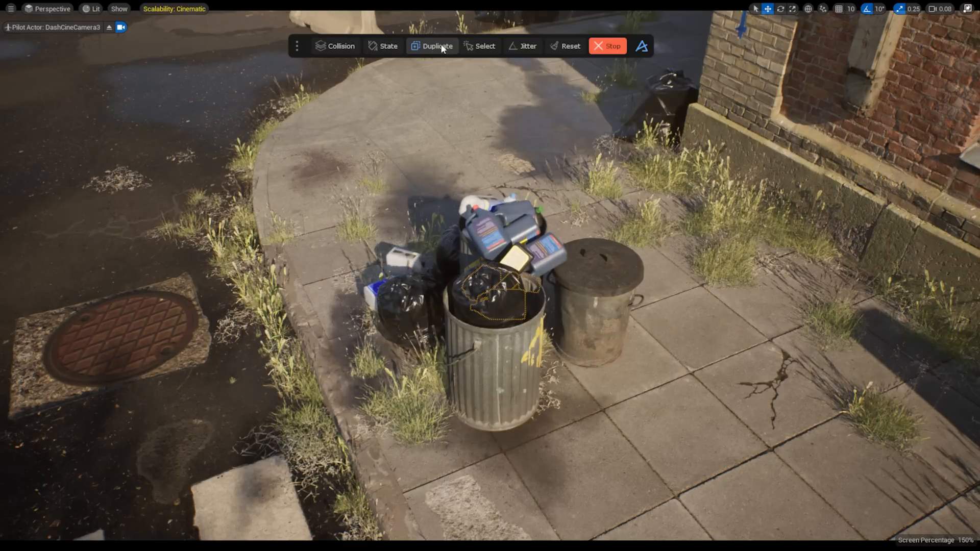
pyautogui.click(523, 46)
pyautogui.click(523, 48)
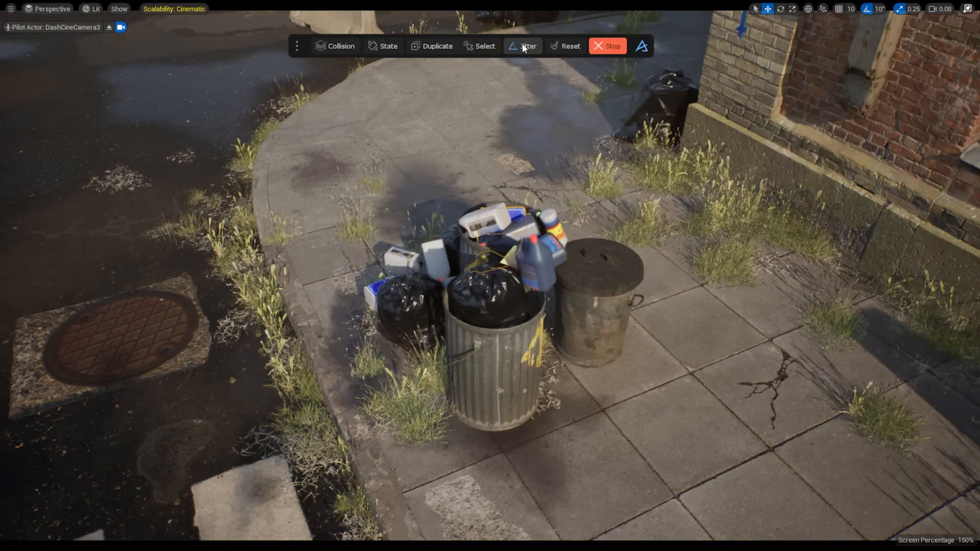
pyautogui.click(523, 47)
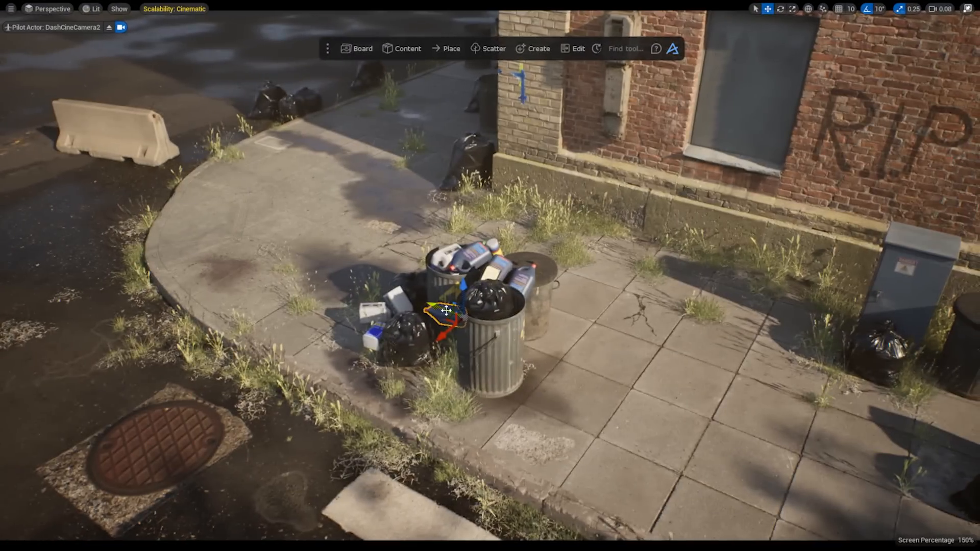
# Move several bottles out of the pile and spread them over the pavement around the trash cans.
pyautogui.click(493, 246)
pyautogui.moveTo(472, 240); pyautogui.dragTo(503, 221)
pyautogui.click(522, 282)
pyautogui.moveTo(492, 290); pyautogui.dragTo(550, 314)
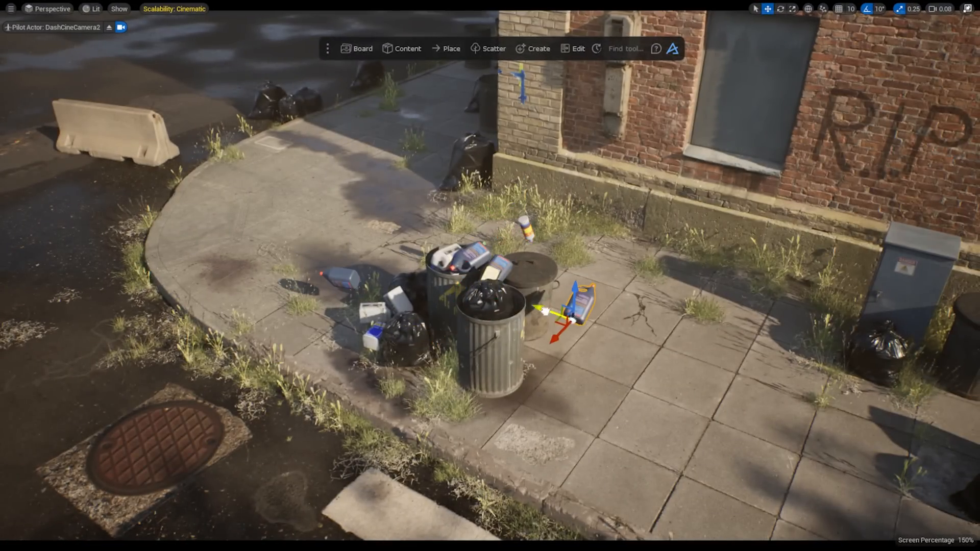
pyautogui.click(502, 265)
pyautogui.moveTo(481, 262); pyautogui.dragTo(354, 223)
pyautogui.click(490, 275)
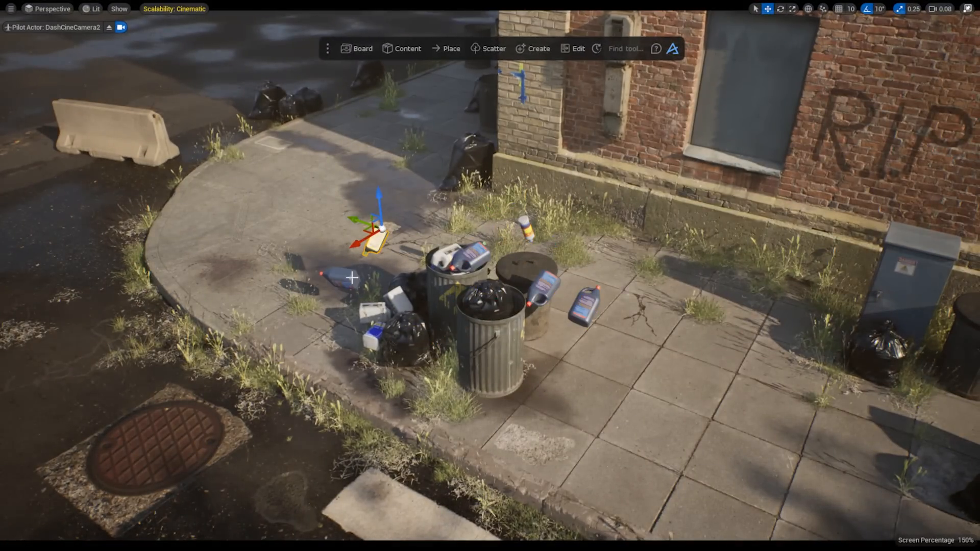
# Select the scattered bottles around the trash cans and settle them on the pavement with Physics Drop.
pyautogui.keyDown('shift'); pyautogui.click(350, 279); pyautogui.keyUp('shift')
pyautogui.keyDown('shift'); pyautogui.click(375, 337); pyautogui.keyUp('shift')
pyautogui.keyDown('shift'); pyautogui.click(525, 228); pyautogui.keyUp('shift')
pyautogui.keyDown('shift'); pyautogui.click(547, 288); pyautogui.keyUp('shift')
pyautogui.click(449, 48)
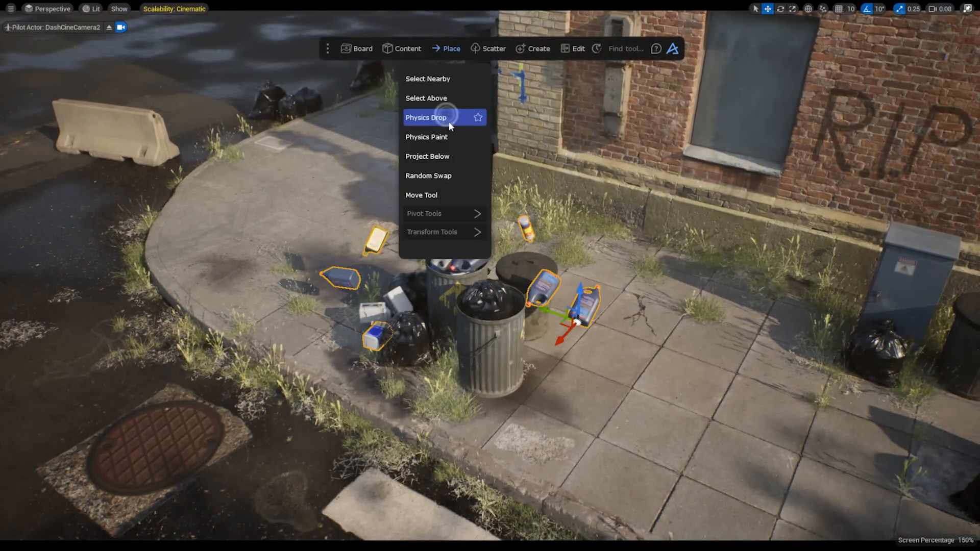
pyautogui.click(448, 119)
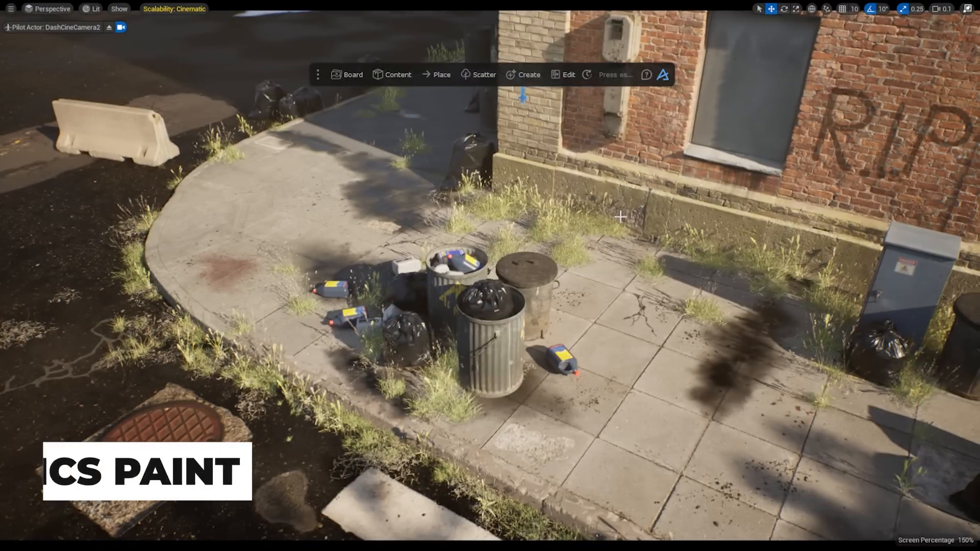
# Ask Dash's Live Documentation assistant how to drop in big piles, review its answer and close it.
pyautogui.click(646, 74)
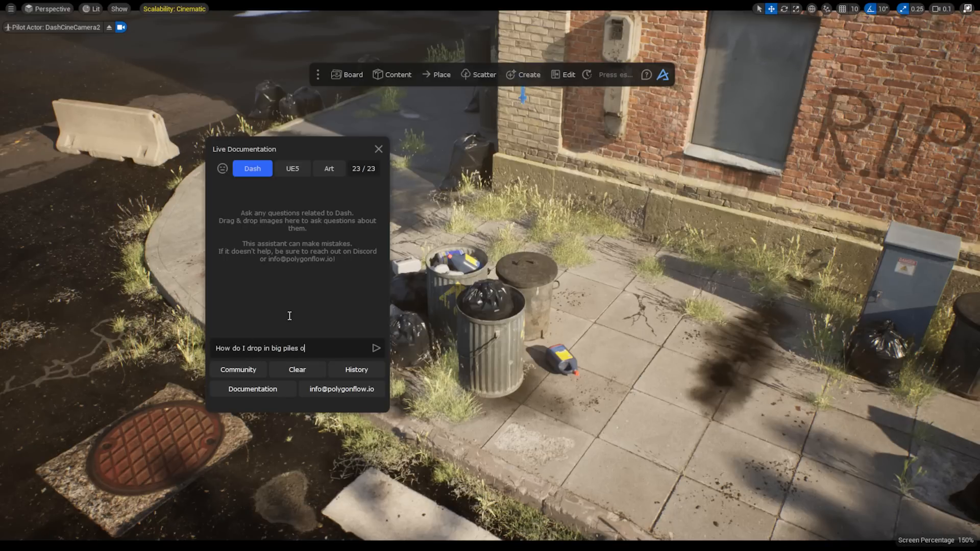
pyautogui.moveTo(300, 217); pyautogui.dragTo(341, 216)
pyautogui.press('Escape')
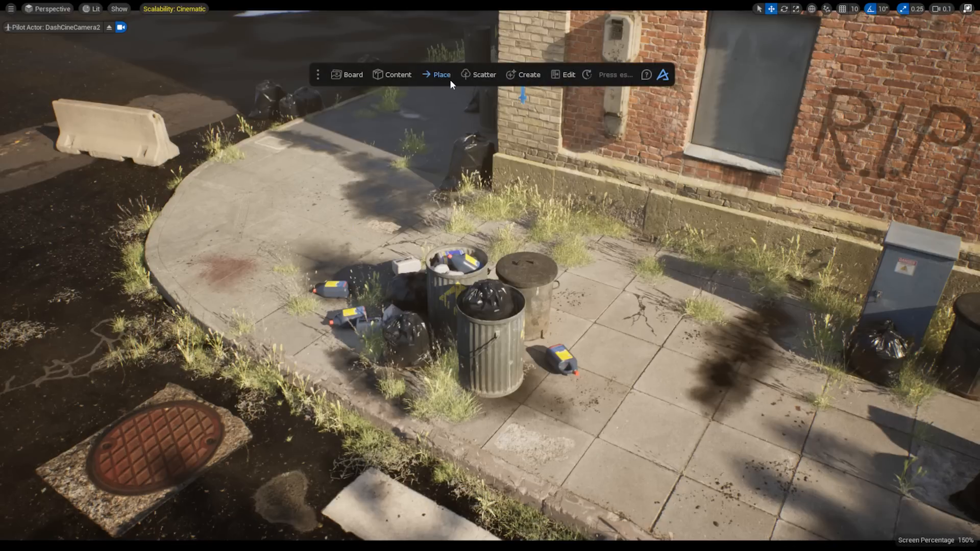
pyautogui.click(450, 82)
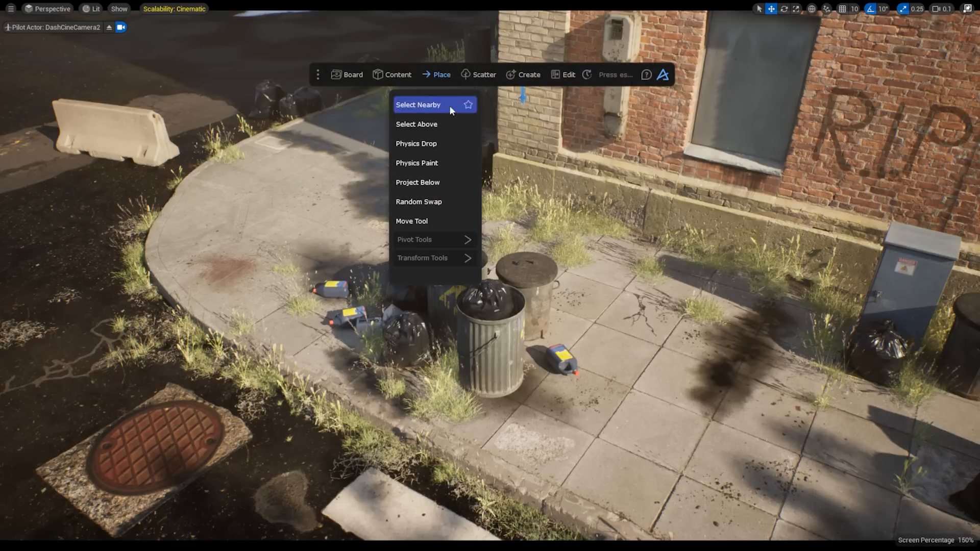
pyautogui.click(445, 163)
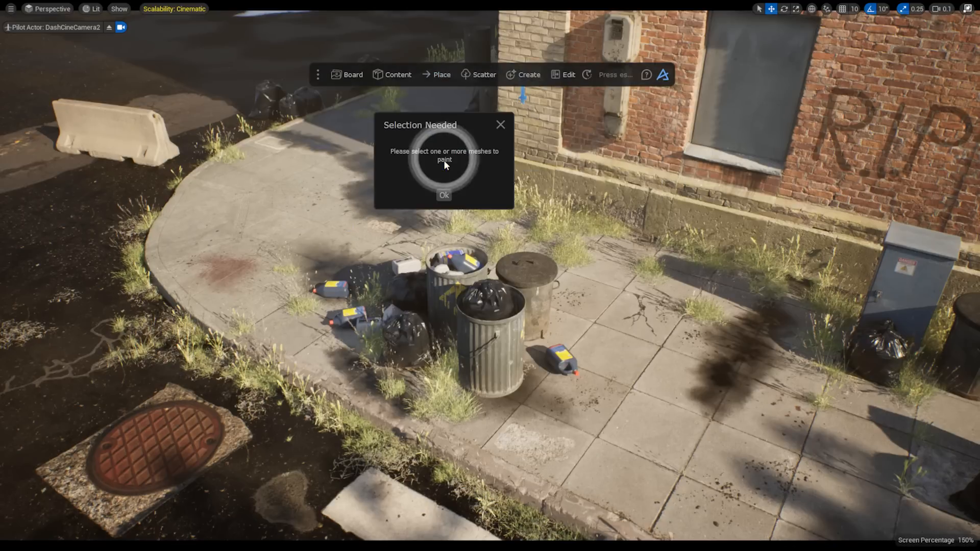
pyautogui.click(445, 195)
# Select a varied set of Megascans 3D debris assets in Dash's Content Browser for painting.
pyautogui.click(393, 80)
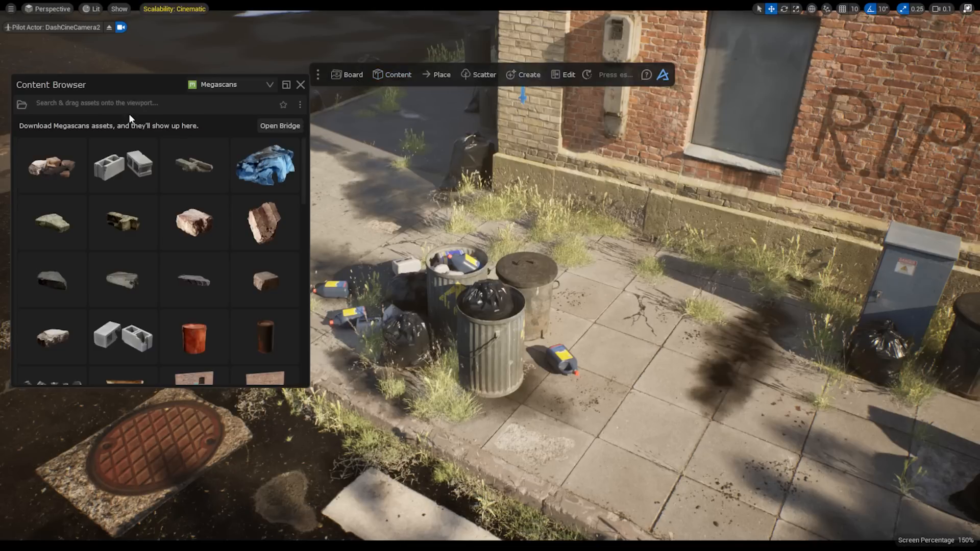
pyautogui.keyDown('ctrl'); pyautogui.click(217, 181); pyautogui.keyUp('ctrl')
pyautogui.keyDown('ctrl'); pyautogui.click(250, 179); pyautogui.keyUp('ctrl')
pyautogui.keyDown('ctrl'); pyautogui.click(257, 217); pyautogui.keyUp('ctrl')
pyautogui.keyDown('ctrl'); pyautogui.click(196, 225); pyautogui.keyUp('ctrl')
pyautogui.keyDown('ctrl'); pyautogui.click(127, 225); pyautogui.keyUp('ctrl')
pyautogui.keyDown('ctrl'); pyautogui.click(64, 225); pyautogui.keyUp('ctrl')
pyautogui.keyDown('ctrl'); pyautogui.click(60, 271); pyautogui.keyUp('ctrl')
pyautogui.keyDown('ctrl'); pyautogui.click(120, 279); pyautogui.keyUp('ctrl')
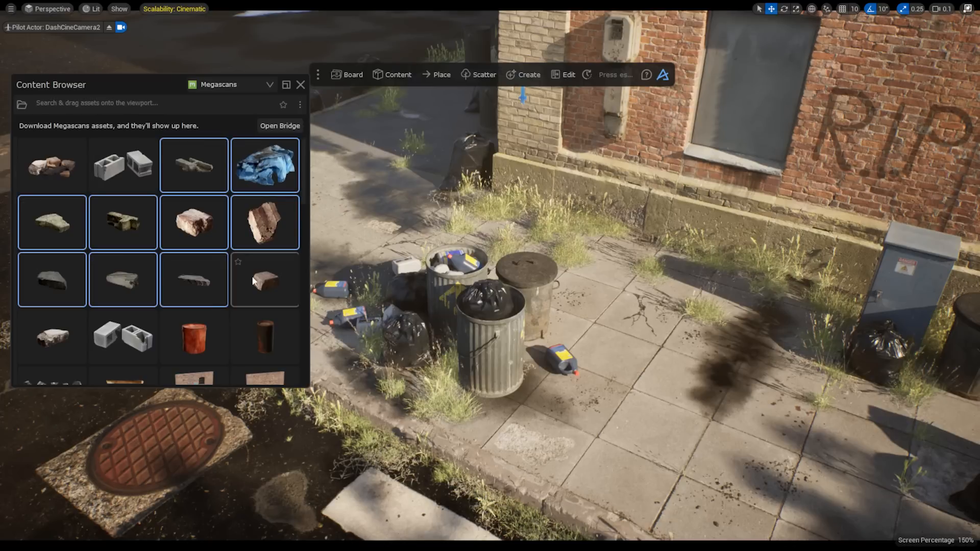
pyautogui.keyDown('ctrl'); pyautogui.click(78, 326); pyautogui.keyUp('ctrl')
# Paint piles of the selected debris over the pavement and road around the trash cans with Physics Paint, and stop the tool.
pyautogui.moveTo(239, 174); pyautogui.dragTo(620, 341)
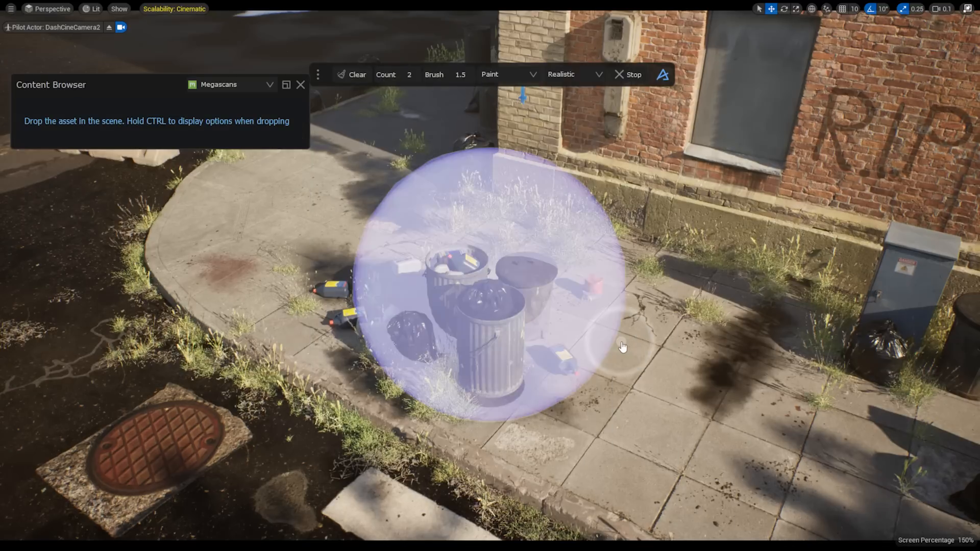
pyautogui.click(573, 324)
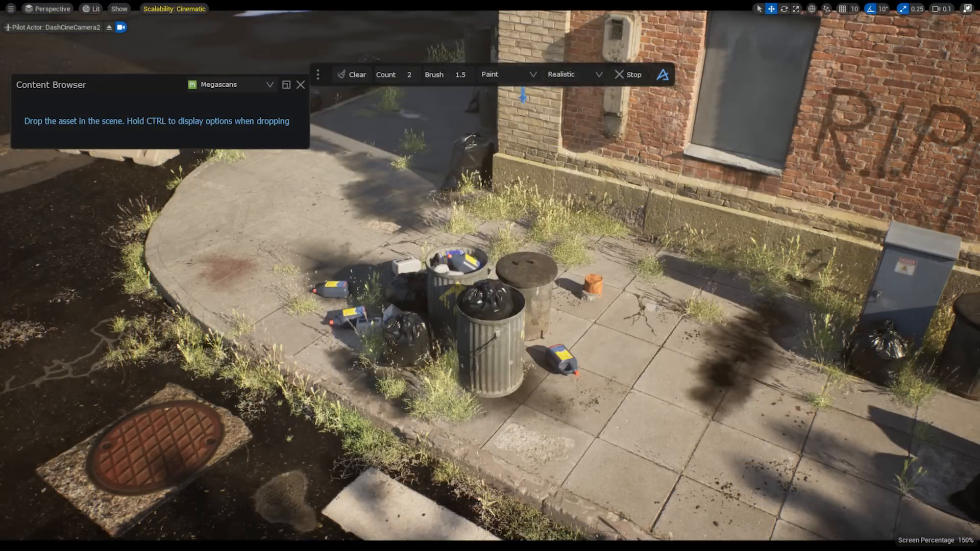
pyautogui.click(637, 329)
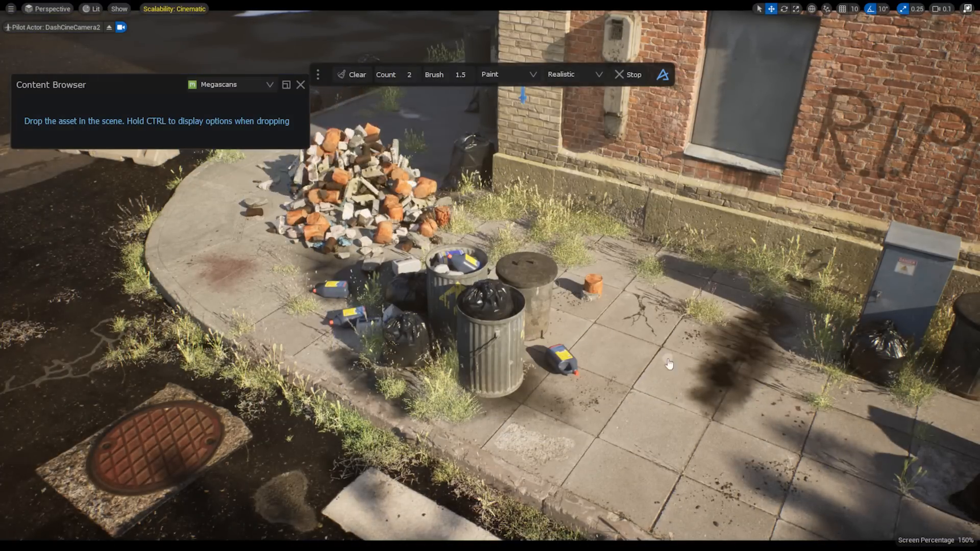
pyautogui.click(722, 416)
pyautogui.click(680, 357)
pyautogui.moveTo(680, 362)
pyautogui.mouseDown()
pyautogui.moveTo(695, 305)
pyautogui.moveTo(409, 204)
pyautogui.moveTo(455, 123)
pyautogui.moveTo(485, 117)
pyautogui.mouseUp()
pyautogui.click(390, 143)
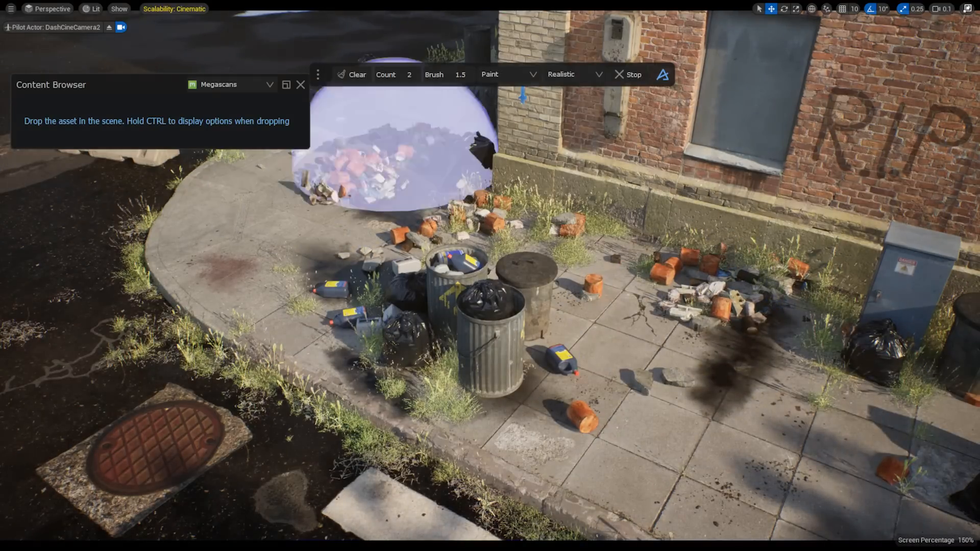
pyautogui.click(44, 286)
pyautogui.click(34, 247)
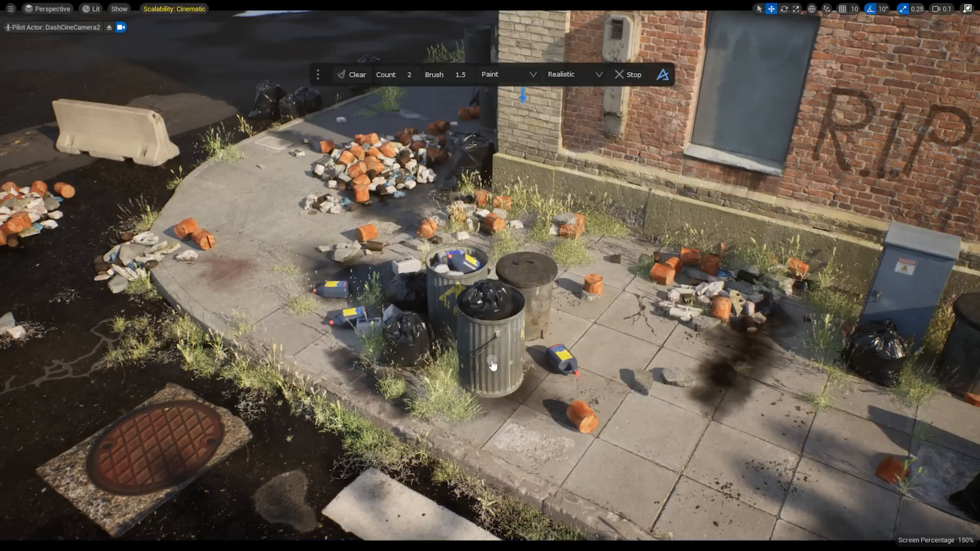
pyautogui.click(624, 74)
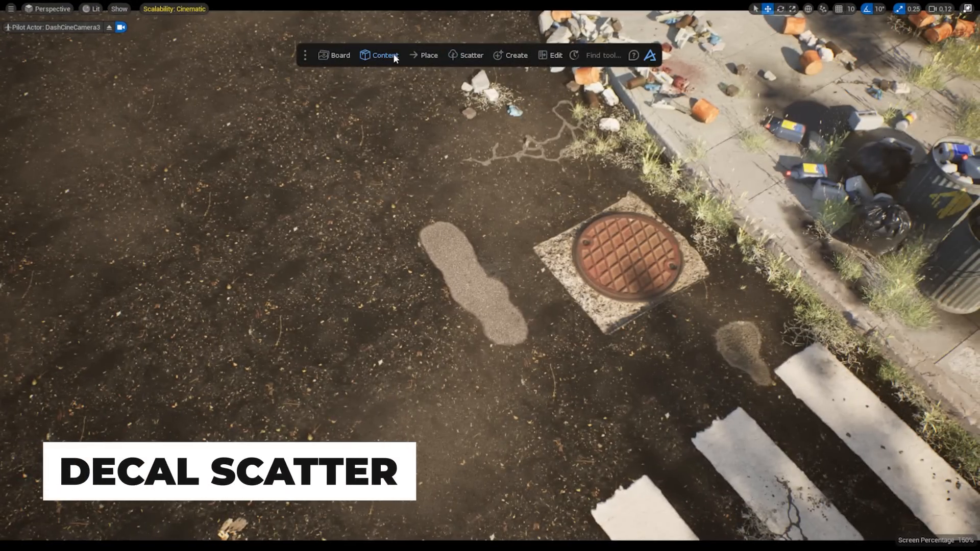
# Select nine Megascans decals and scatter them over the road surface around the manhole with Decal Scatter.
pyautogui.click(393, 54)
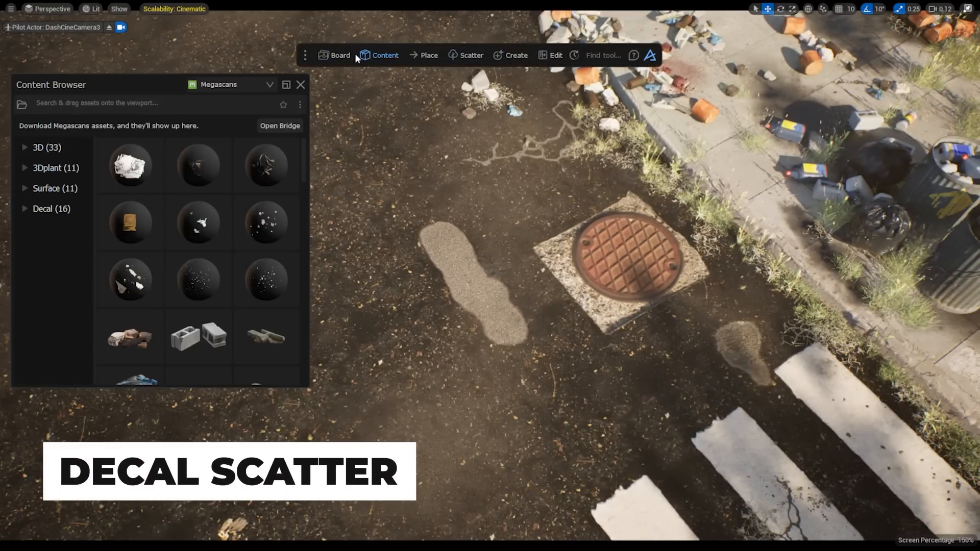
pyautogui.keyDown('ctrl'); pyautogui.click(138, 179); pyautogui.keyUp('ctrl')
pyautogui.keyDown('ctrl'); pyautogui.click(137, 220); pyautogui.keyUp('ctrl')
pyautogui.keyDown('ctrl'); pyautogui.click(188, 219); pyautogui.keyUp('ctrl')
pyautogui.keyDown('ctrl'); pyautogui.click(200, 173); pyautogui.keyUp('ctrl')
pyautogui.keyDown('ctrl'); pyautogui.click(263, 173); pyautogui.keyUp('ctrl')
pyautogui.keyDown('ctrl'); pyautogui.click(275, 228); pyautogui.keyUp('ctrl')
pyautogui.keyDown('ctrl'); pyautogui.click(268, 278); pyautogui.keyUp('ctrl')
pyautogui.keyDown('ctrl'); pyautogui.click(202, 279); pyautogui.keyUp('ctrl')
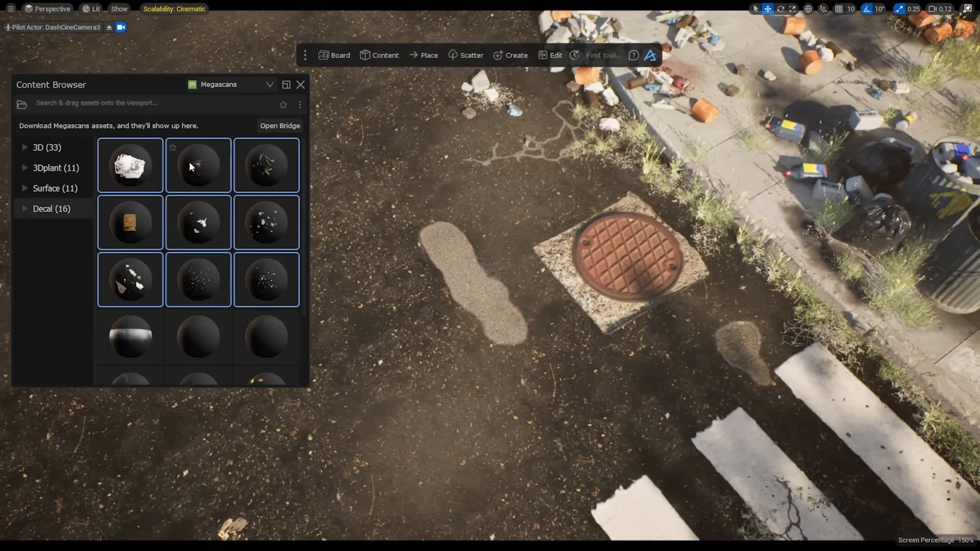
pyautogui.moveTo(189, 161); pyautogui.dragTo(384, 278)
pyautogui.click(443, 292)
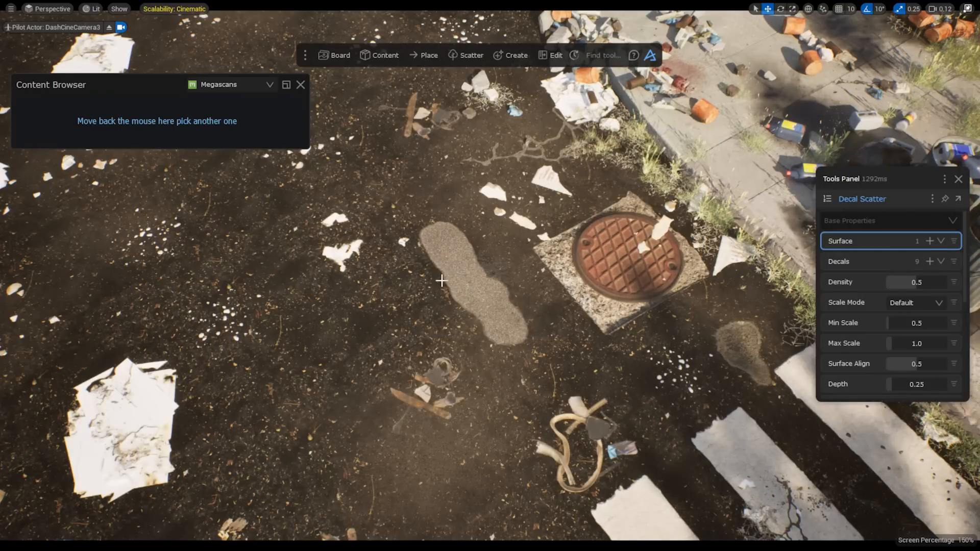
# Set the decal scatter's Scale to 84, Max Count to 342 and Seed to 9, and close its settings.
pyautogui.moveTo(896, 180); pyautogui.dragTo(676, 172)
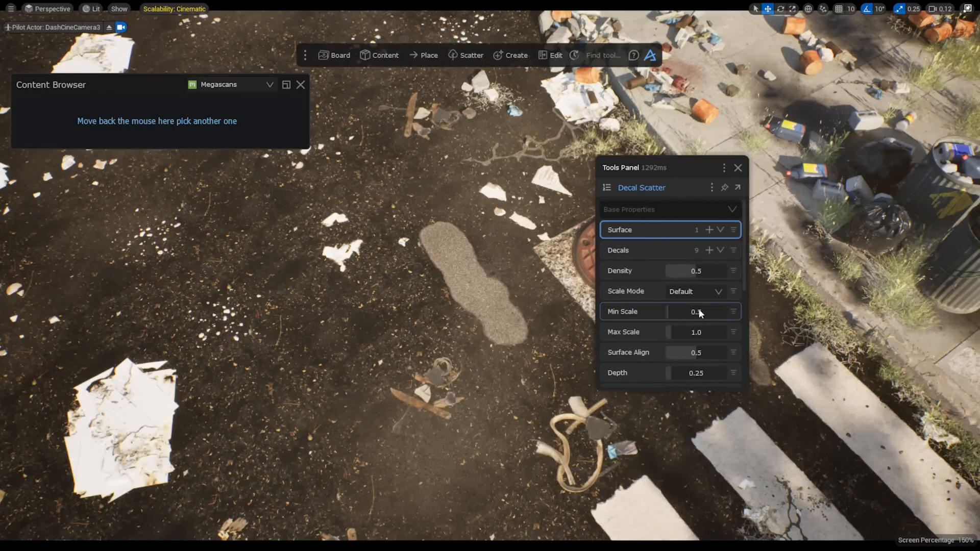
pyautogui.scroll(-3, 698, 316)
pyautogui.scroll(-2, 688, 337)
pyautogui.moveTo(691, 339)
pyautogui.mouseDown()
pyautogui.moveTo(700, 339)
pyautogui.moveTo(678, 344)
pyautogui.mouseUp()
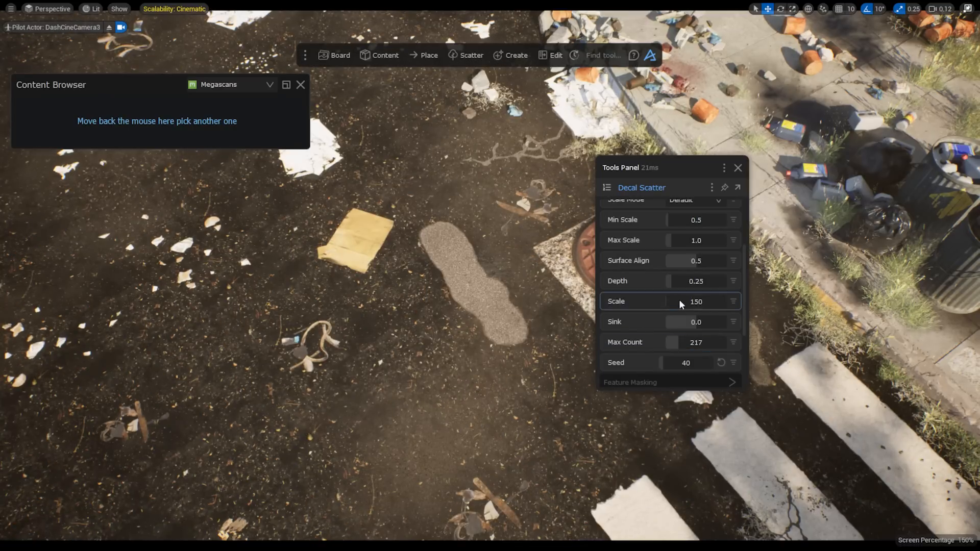
pyautogui.moveTo(670, 302); pyautogui.dragTo(665, 282)
pyautogui.moveTo(674, 239)
pyautogui.mouseDown()
pyautogui.moveTo(685, 240)
pyautogui.moveTo(677, 250)
pyautogui.mouseUp()
pyautogui.scroll(1, 661, 242)
pyautogui.scroll(-3, 679, 265)
pyautogui.moveTo(687, 311); pyautogui.dragTo(685, 314)
pyautogui.scroll(-3, 684, 306)
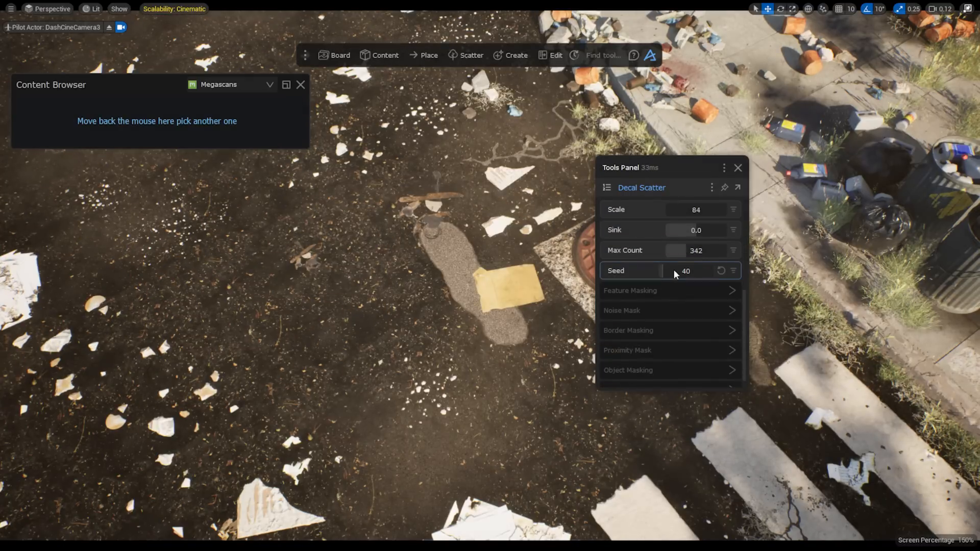
pyautogui.moveTo(673, 268); pyautogui.dragTo(660, 267)
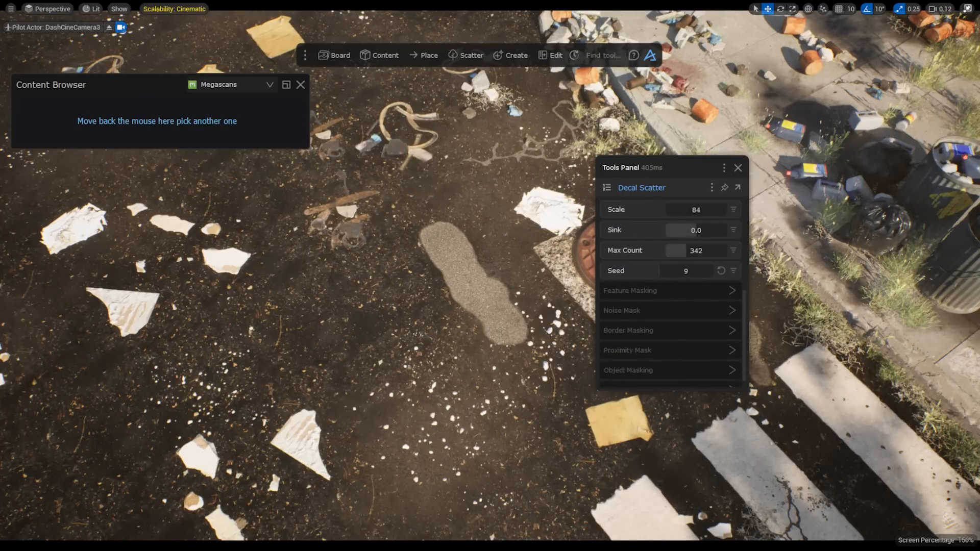
pyautogui.click(738, 167)
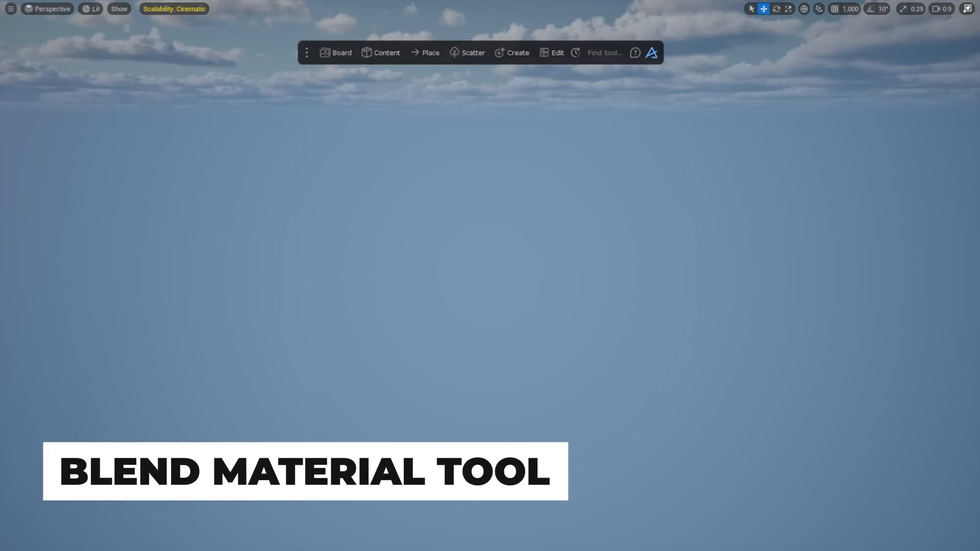
# Create a terrain in the empty level with Terrain Generator, setting its Scale to 1 and Curved to 0.
pyautogui.click(518, 52)
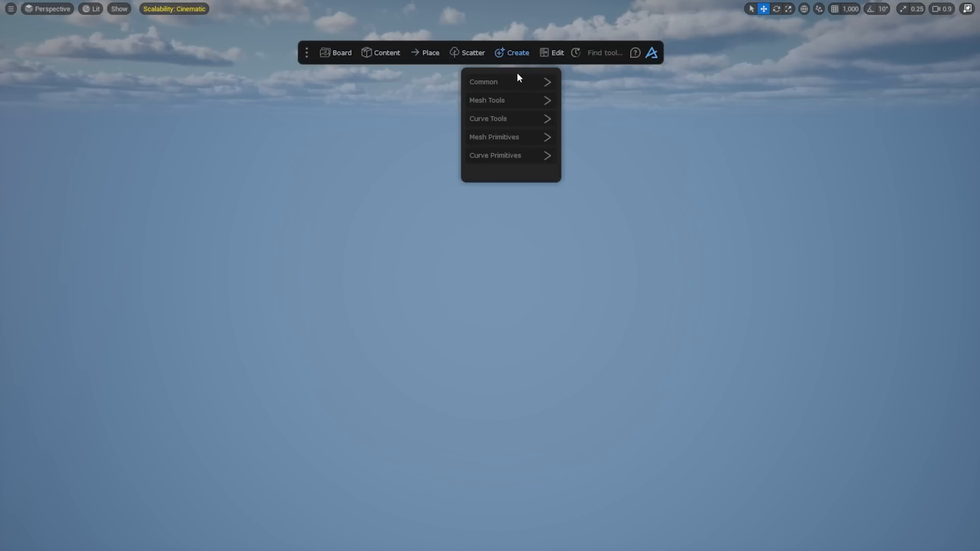
pyautogui.click(515, 100)
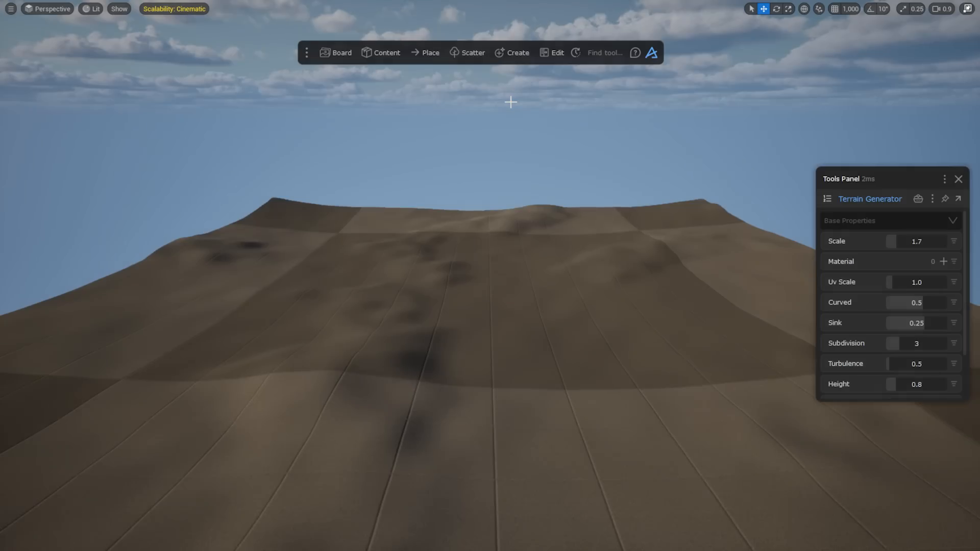
pyautogui.click(919, 237)
pyautogui.write('1')
pyautogui.click(913, 302)
pyautogui.write('0')
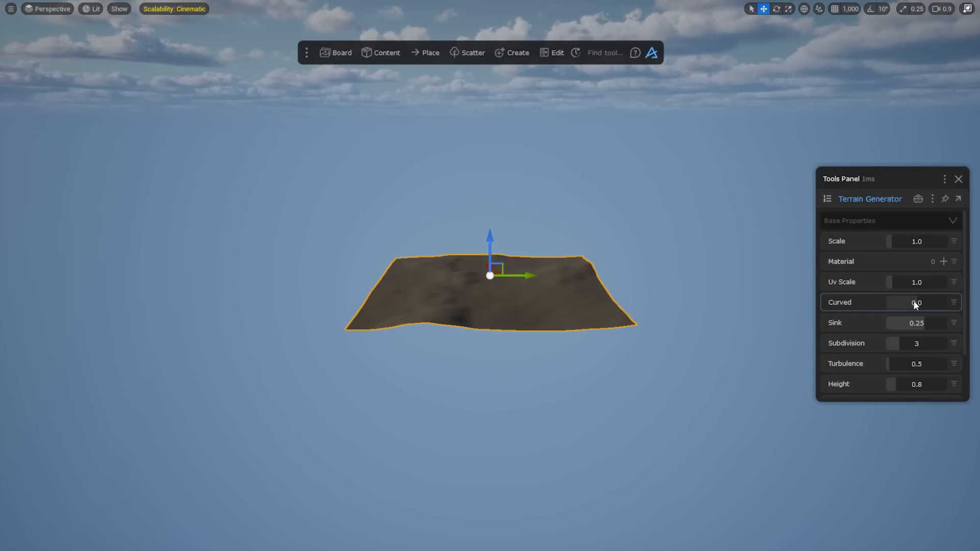
# Set the terrain's Turbulence to 0.25, Height to 0.5, Mid Turbulance to 1.25 and Seed to 846.
pyautogui.click(916, 364)
pyautogui.write('0.25')
pyautogui.click(915, 384)
pyautogui.write('0.5')
pyautogui.press('Return')
pyautogui.scroll(-3, 915, 382)
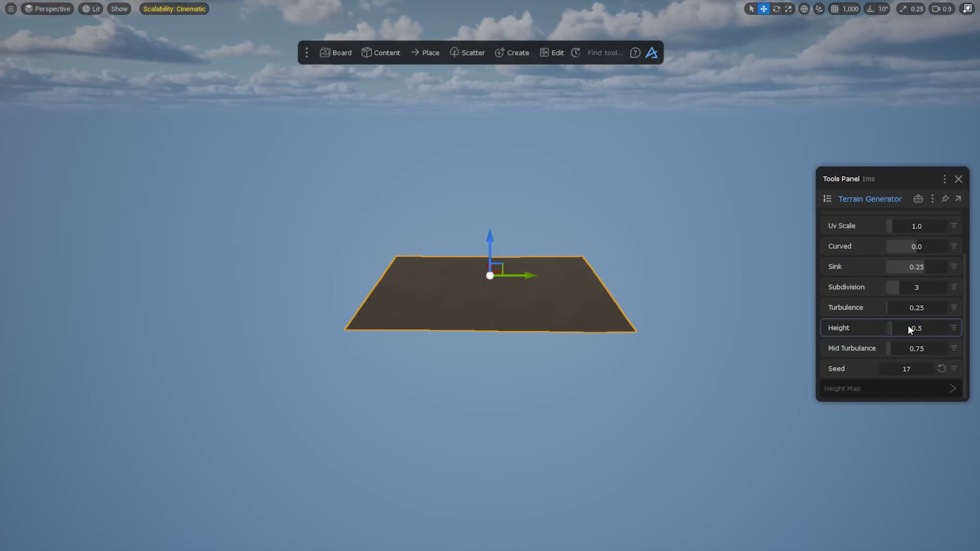
pyautogui.click(909, 350)
pyautogui.write('1.25')
pyautogui.press('Return')
pyautogui.moveTo(894, 369)
pyautogui.mouseDown()
pyautogui.moveTo(917, 368)
pyautogui.moveTo(896, 372)
pyautogui.mouseUp()
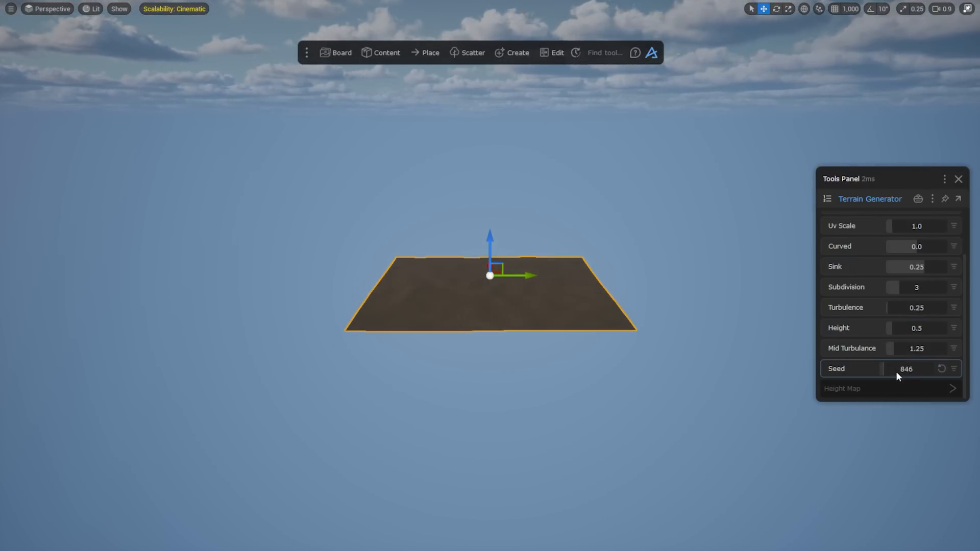
# Set the terrain's Subdivision to 8, checking the mesh in another view mode before returning to Lit.
pyautogui.moveTo(896, 286); pyautogui.dragTo(937, 288)
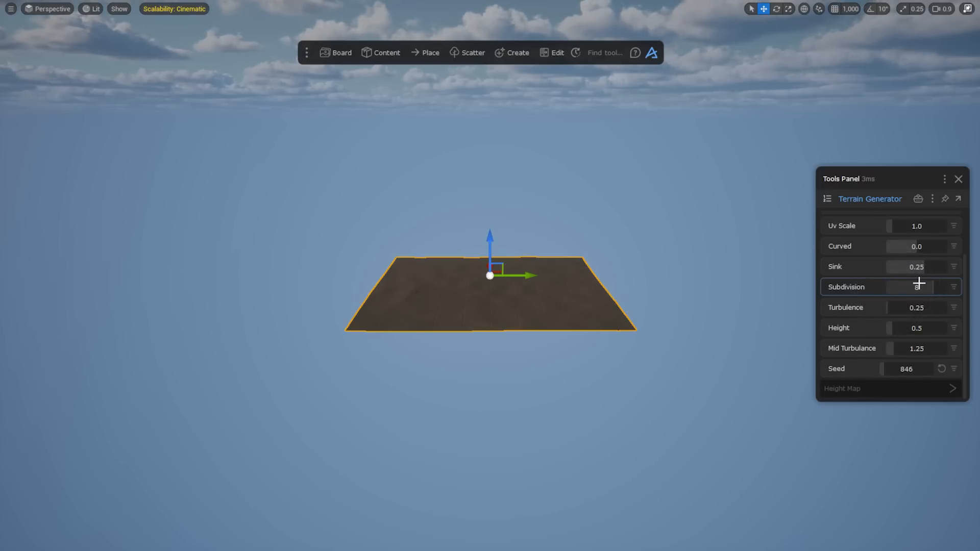
pyautogui.click(93, 9)
pyautogui.click(127, 74)
pyautogui.moveTo(935, 289)
pyautogui.mouseDown()
pyautogui.moveTo(887, 285)
pyautogui.moveTo(933, 276)
pyautogui.mouseUp()
pyautogui.hotkey('alt', '4')
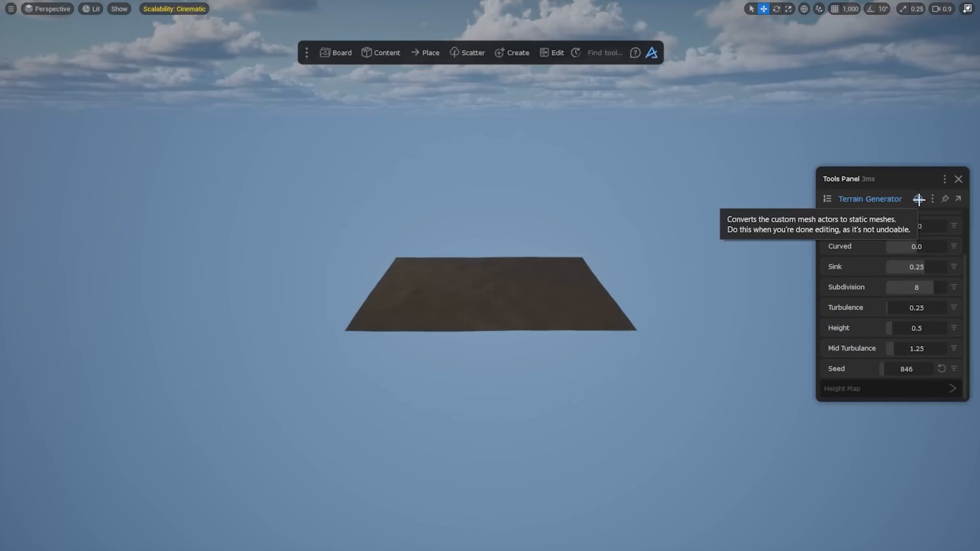
# Bake the generated terrain into a static mesh and close the tool settings.
pyautogui.click(918, 199)
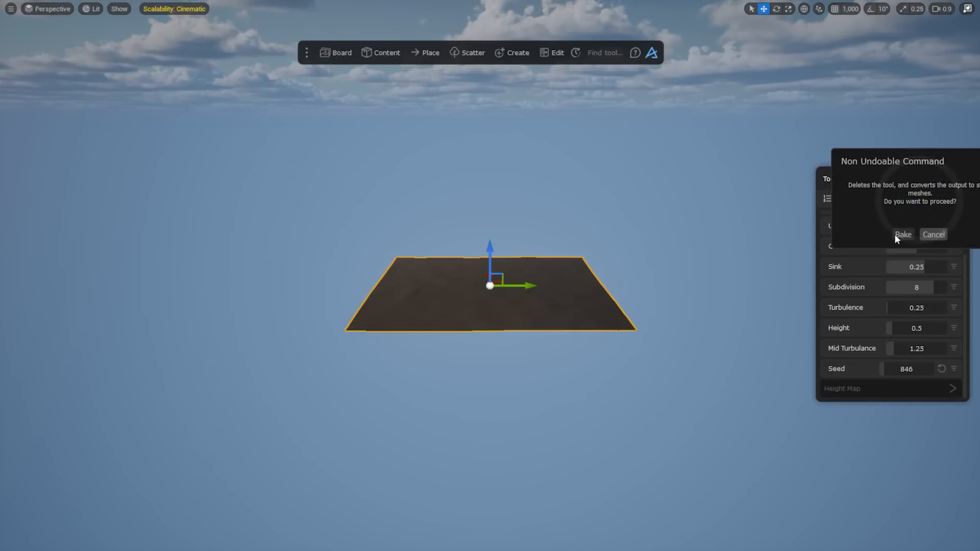
pyautogui.click(902, 234)
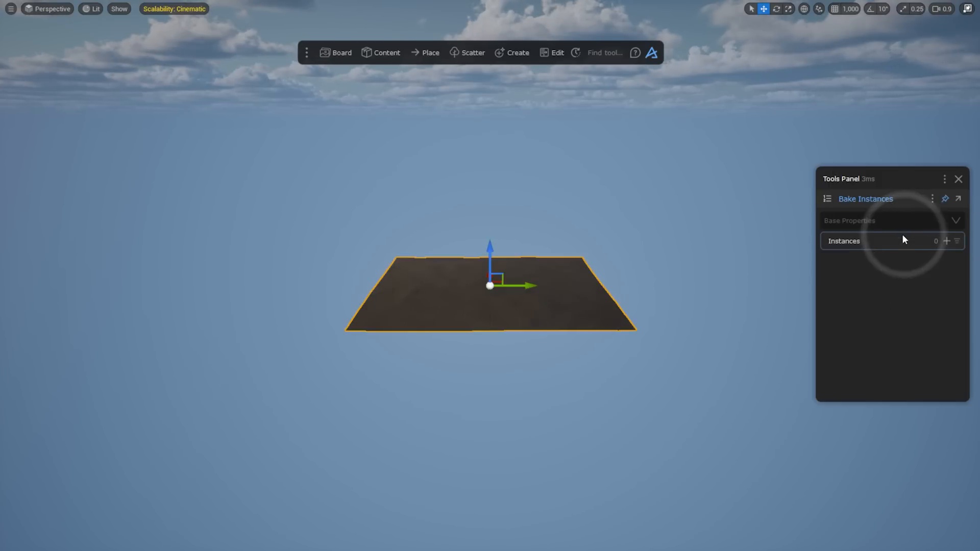
pyautogui.click(957, 179)
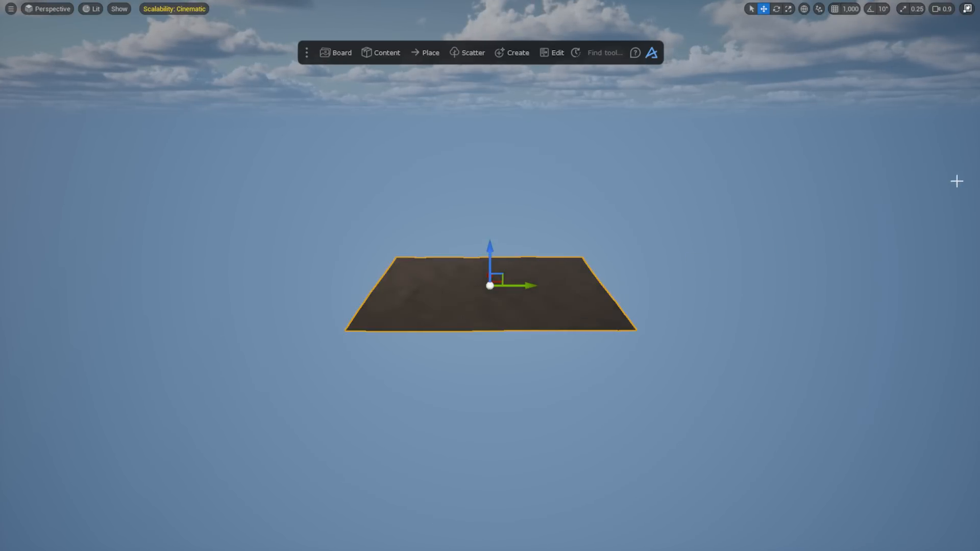
# Find the Actor Enable Nanite tool and enable Nanite on the baked terrain.
pyautogui.click(606, 53)
pyautogui.write('nanite')
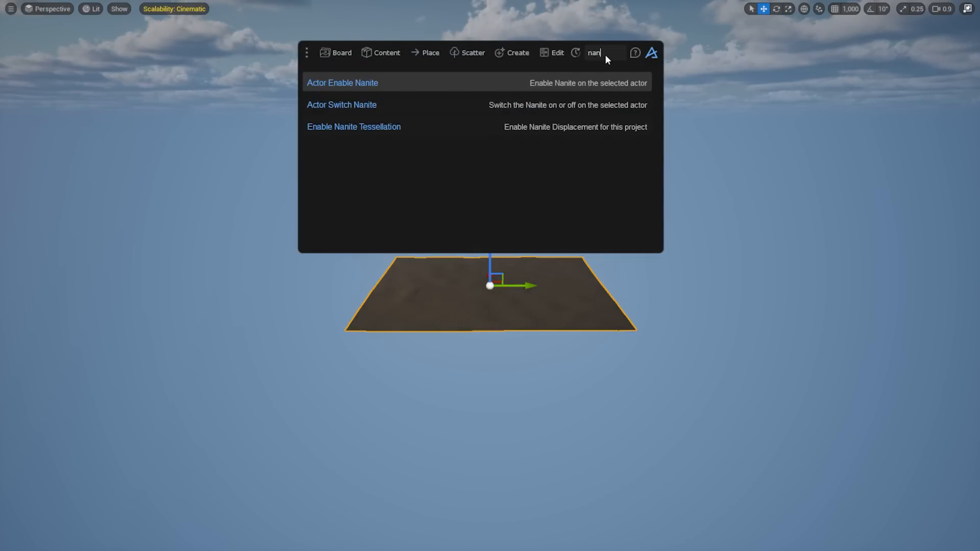
pyautogui.click(436, 82)
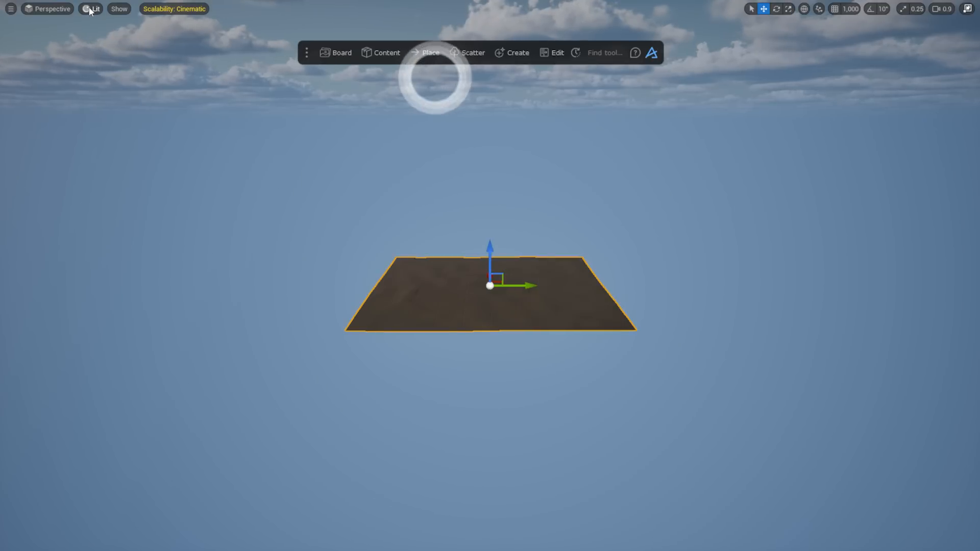
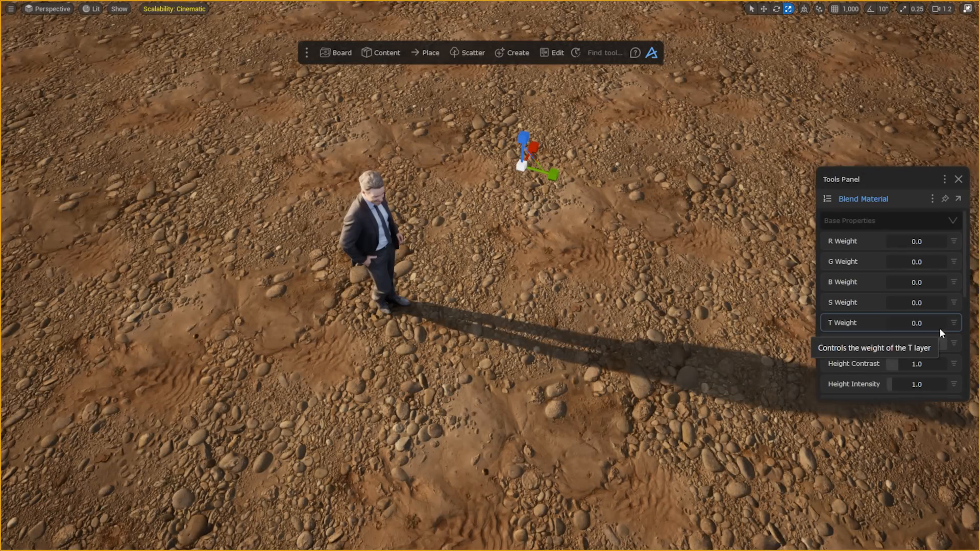
# Set the ground's Blend Material weights to R 0.48, G 0.45 and B 0.51, with Wetness 0.24 and Displacement 0.17.
pyautogui.moveTo(897, 245); pyautogui.dragTo(918, 282)
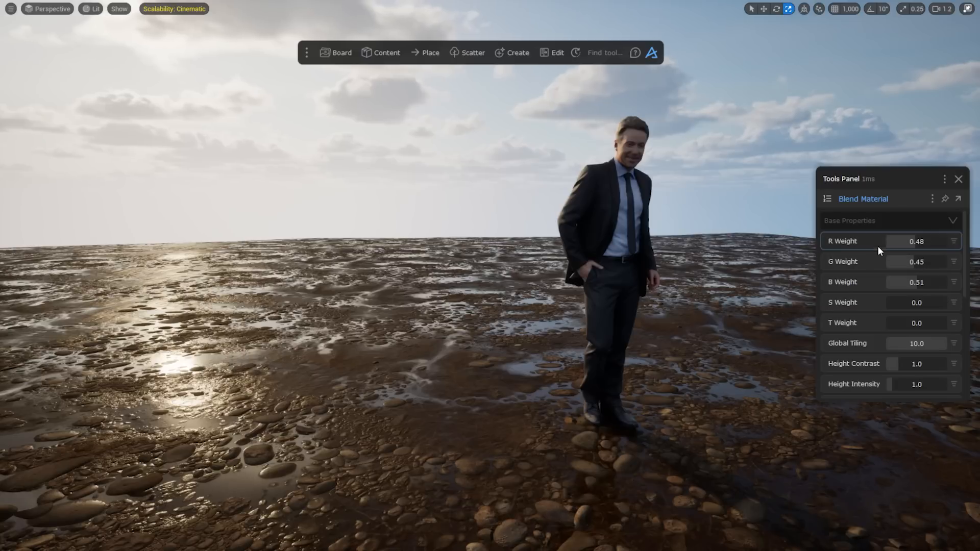
pyautogui.scroll(-5, 871, 237)
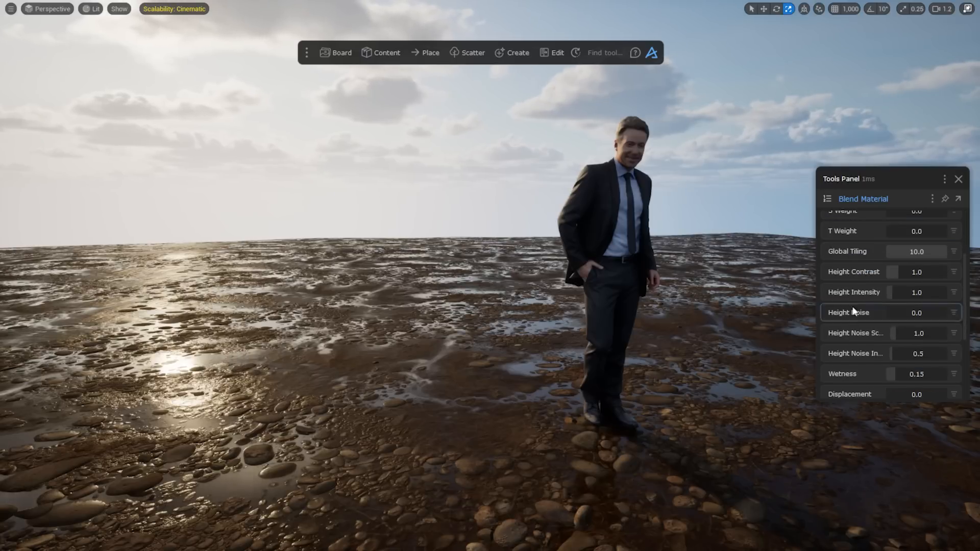
pyautogui.moveTo(905, 343); pyautogui.dragTo(899, 362)
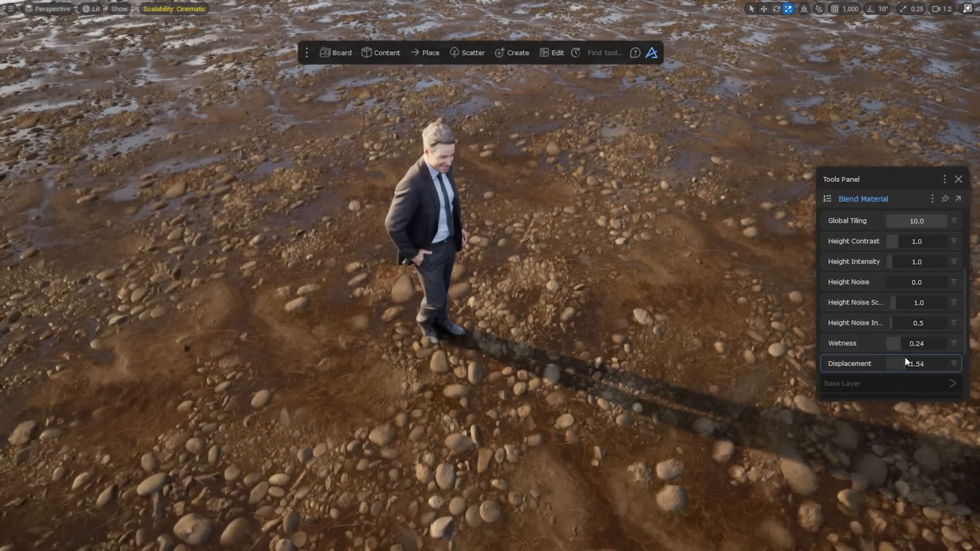
pyautogui.moveTo(907, 353); pyautogui.dragTo(889, 354)
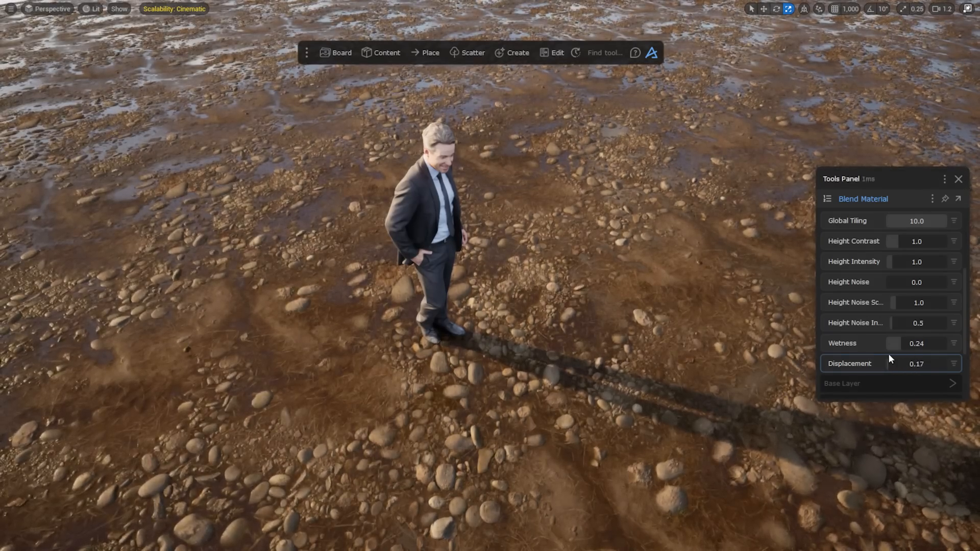
# Set the ground's Displacement to 0.83 and S Weight to 0.21, trying out T Weight and leaving it at 0.0.
pyautogui.moveTo(889, 353); pyautogui.dragTo(897, 355)
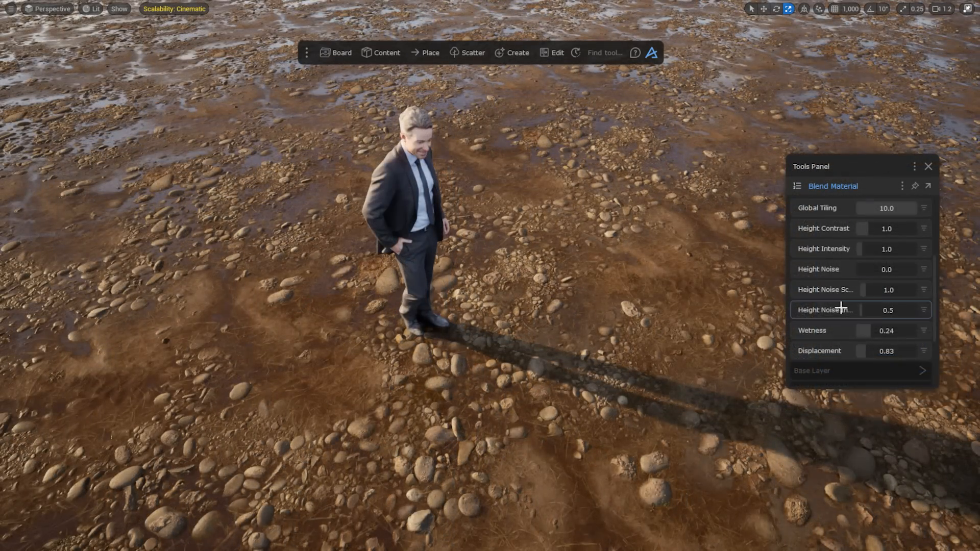
pyautogui.scroll(5, 848, 309)
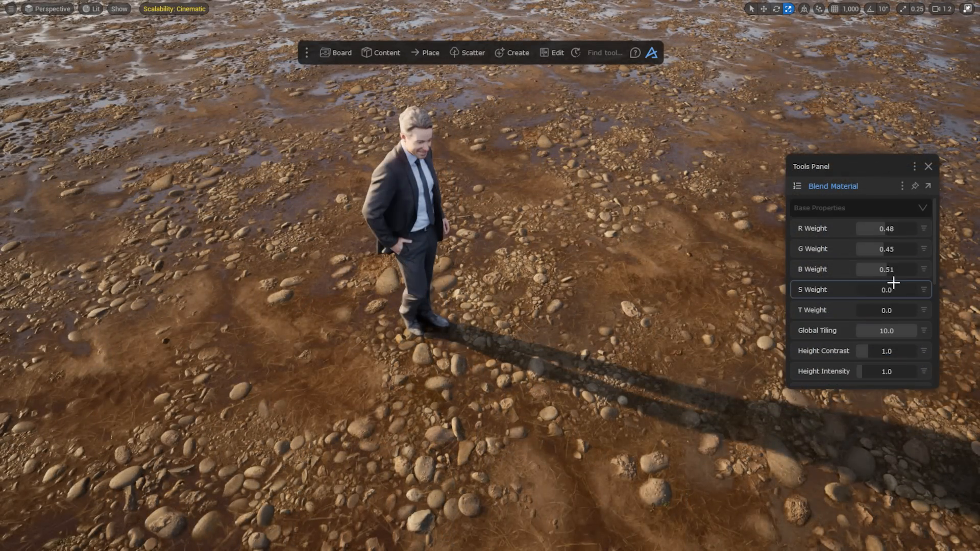
pyautogui.moveTo(858, 290)
pyautogui.mouseDown()
pyautogui.moveTo(877, 284)
pyautogui.moveTo(868, 287)
pyautogui.mouseUp()
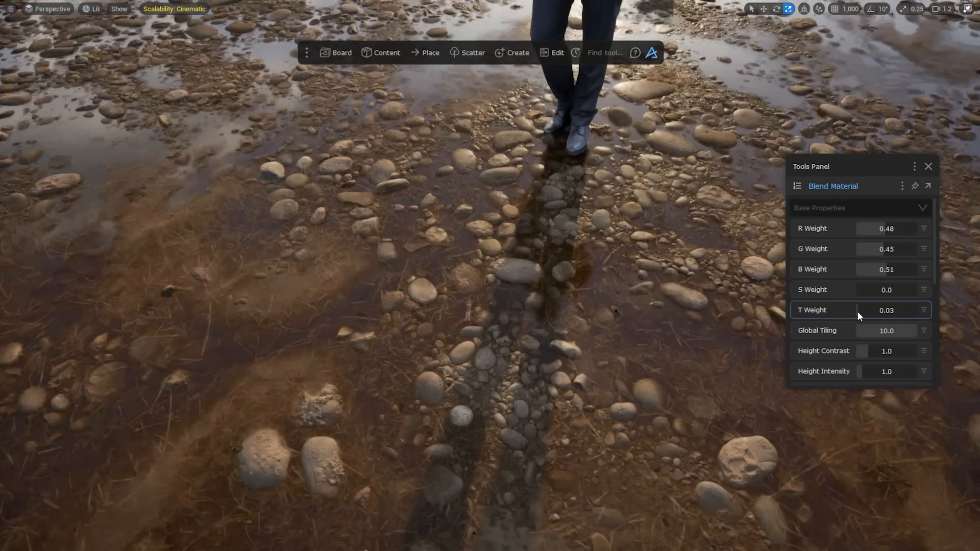
pyautogui.moveTo(856, 310); pyautogui.dragTo(885, 296)
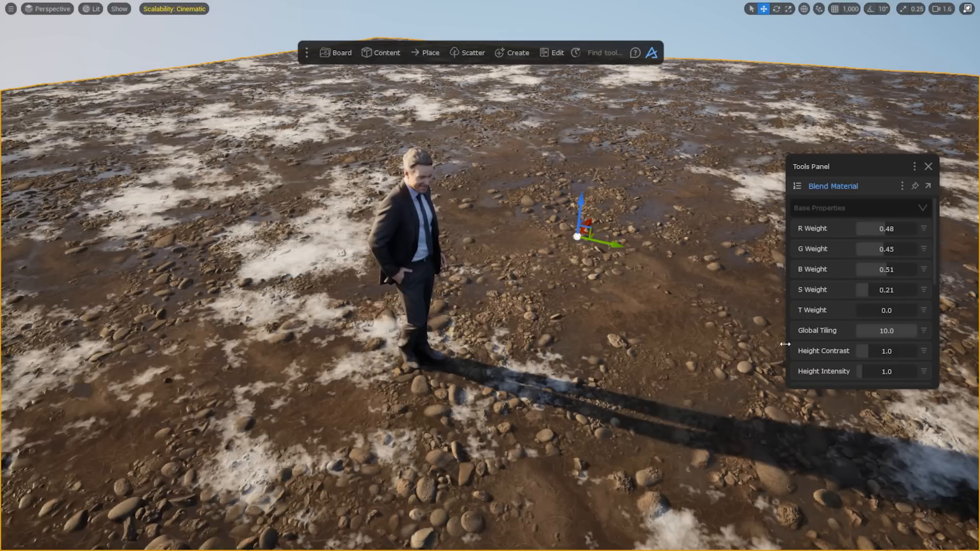
# Set the ground material's Wetness to 0.58 and its Base Brightness to 1.7, and adjust the Base Roughness.
pyautogui.scroll(-3, 868, 330)
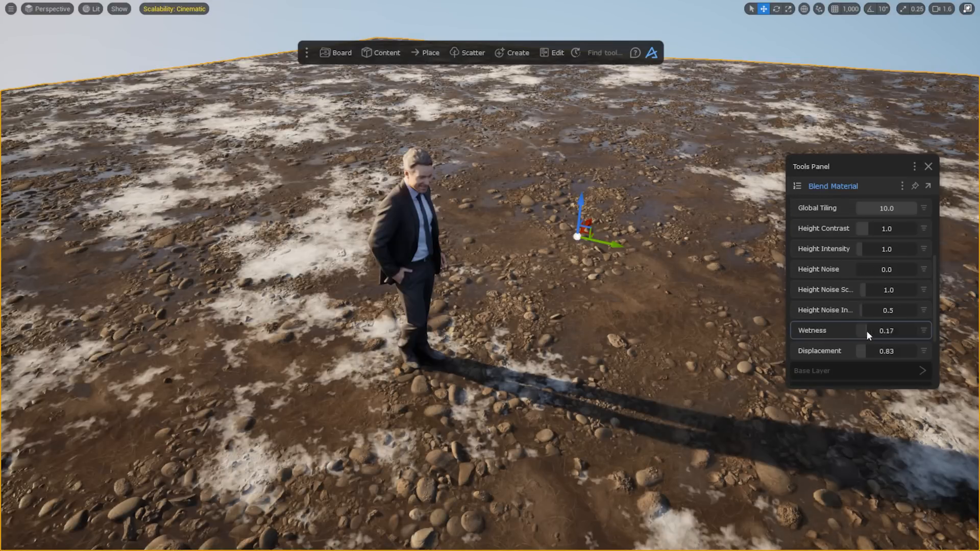
pyautogui.scroll(-3, 850, 296)
pyautogui.click(849, 311)
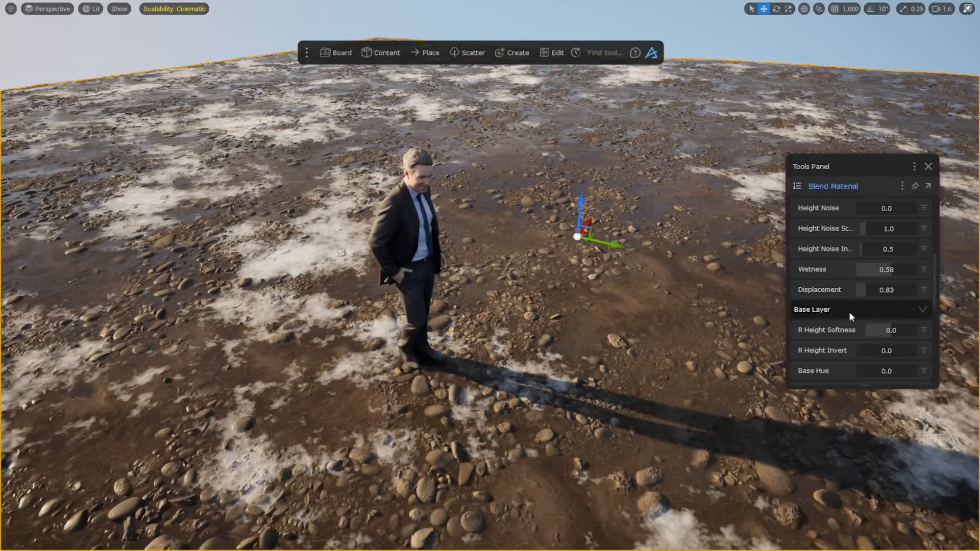
pyautogui.scroll(-3, 868, 292)
pyautogui.scroll(-3, 879, 343)
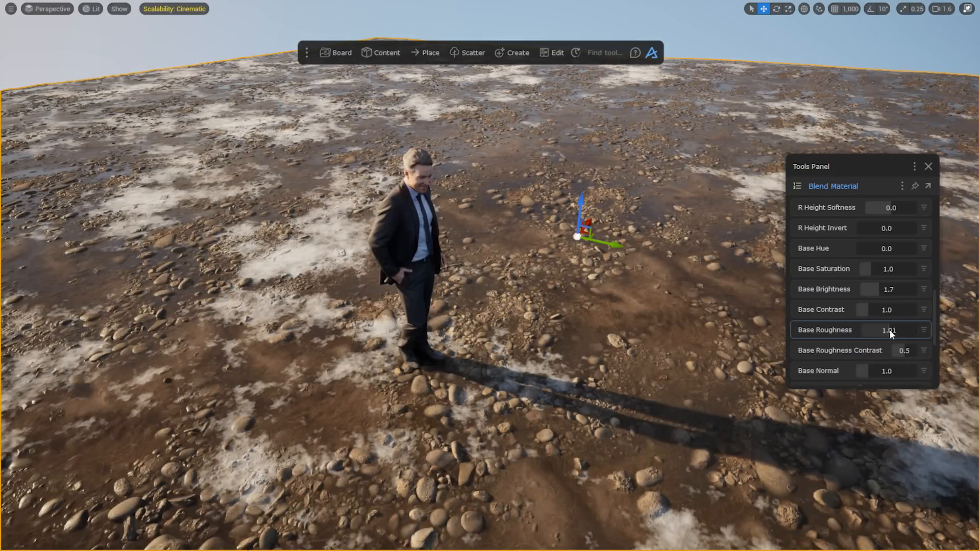
pyautogui.scroll(-6, 867, 327)
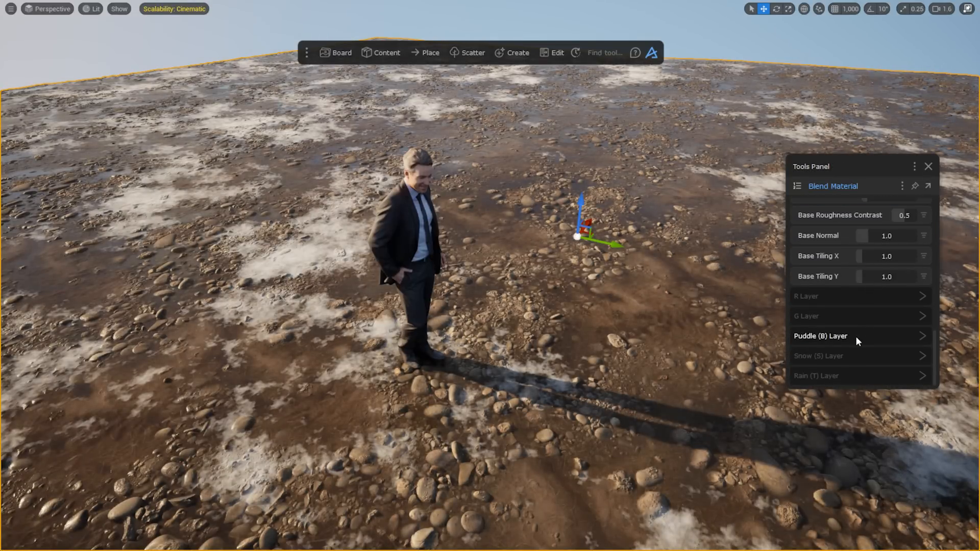
# Set the Puddle (B) Layer's B Normal Blend to 0.13.
pyautogui.click(855, 336)
pyautogui.scroll(-5, 854, 335)
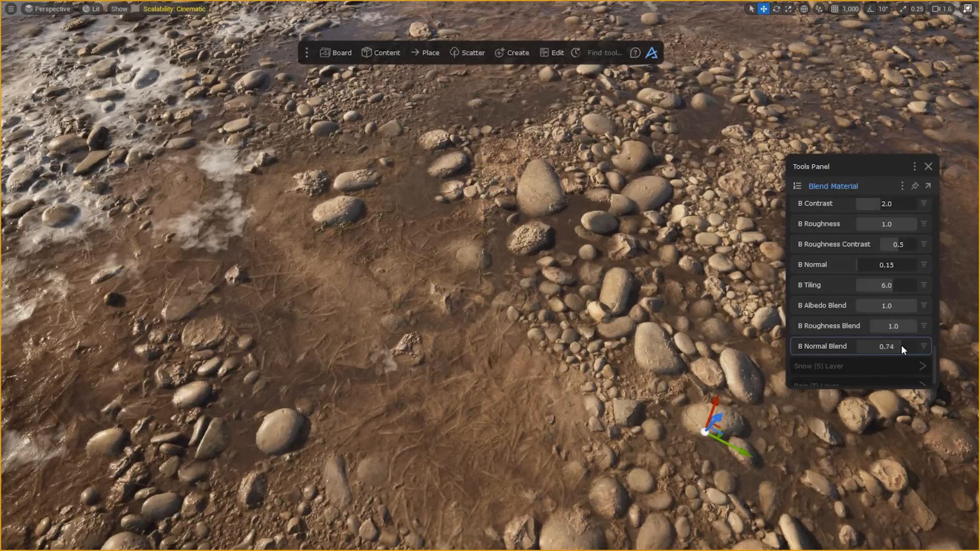
pyautogui.moveTo(901, 346); pyautogui.dragTo(855, 352)
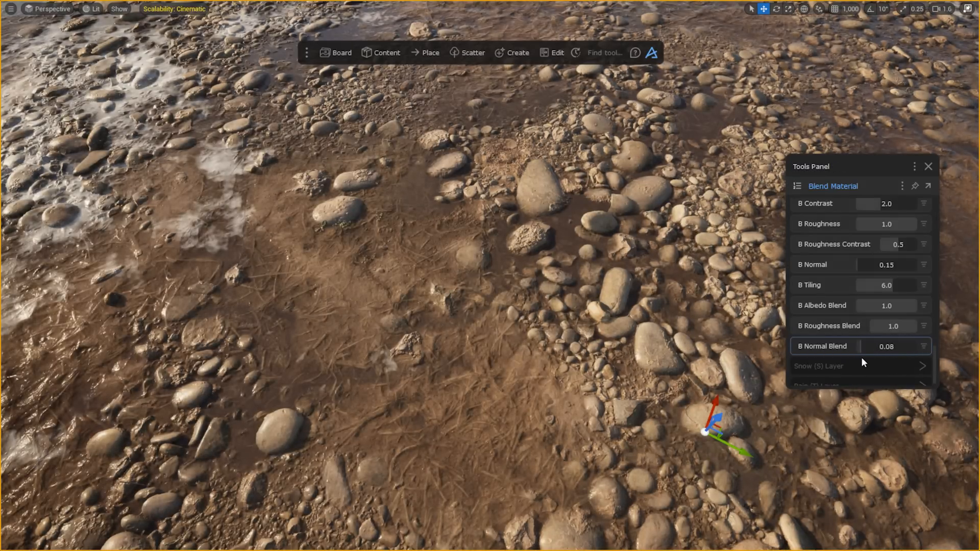
pyautogui.scroll(4, 850, 330)
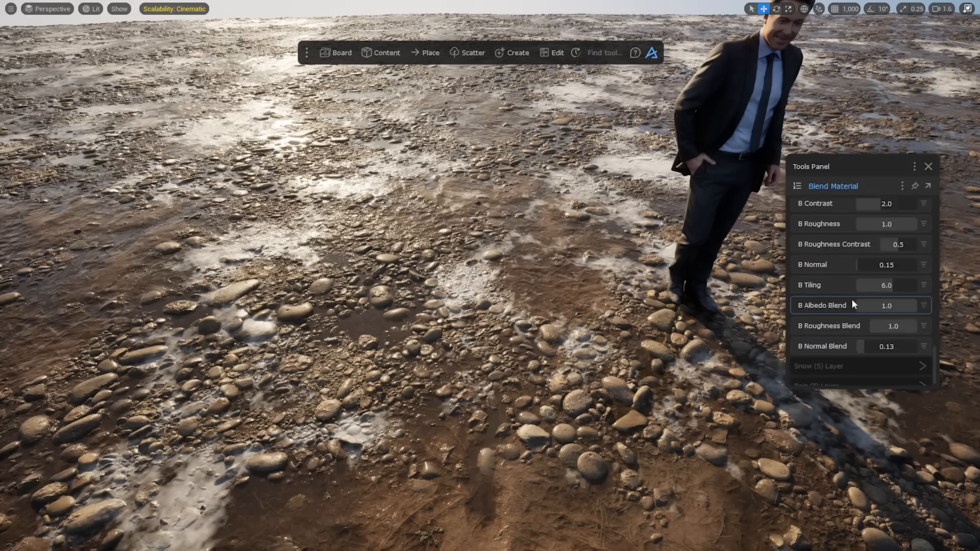
# Adjust the Snow (S) Layer's Height Multiplier and placement settings to redistribute the snow patches over the ground.
pyautogui.scroll(-3, 857, 321)
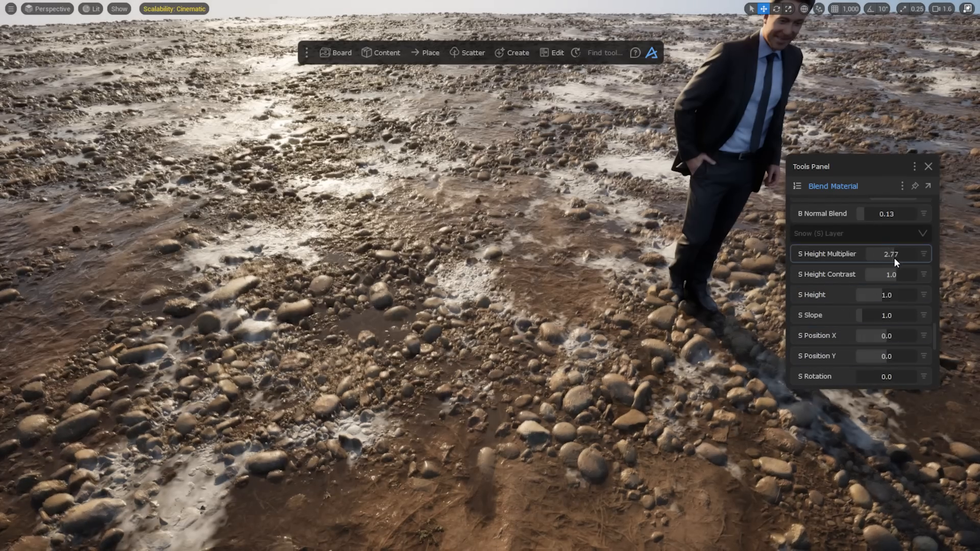
pyautogui.moveTo(893, 257); pyautogui.dragTo(856, 269)
pyautogui.scroll(-3, 872, 335)
pyautogui.scroll(-3, 871, 335)
pyautogui.scroll(-6, 867, 316)
pyautogui.moveTo(886, 332)
pyautogui.mouseDown()
pyautogui.moveTo(899, 327)
pyautogui.moveTo(890, 325)
pyautogui.mouseUp()
pyautogui.scroll(6, 890, 325)
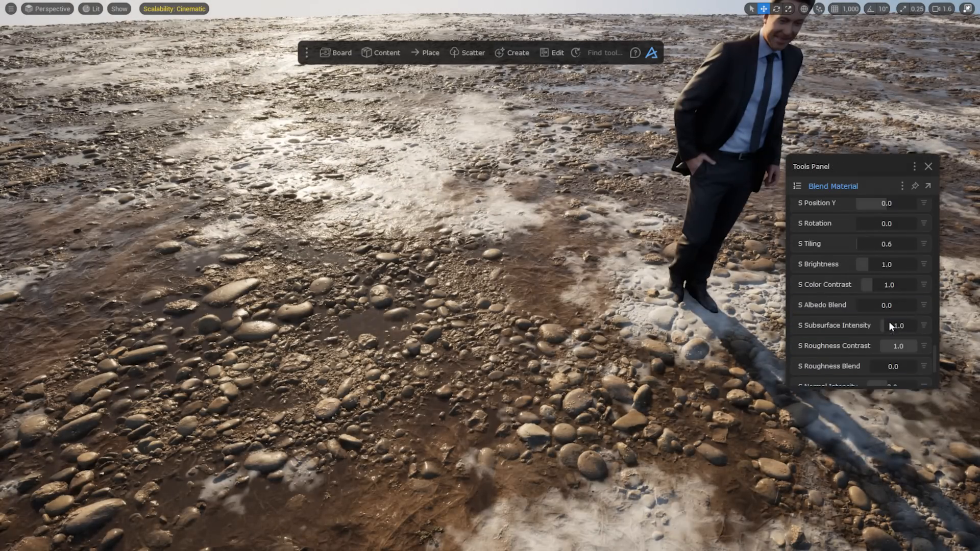
pyautogui.moveTo(885, 257); pyautogui.dragTo(880, 257)
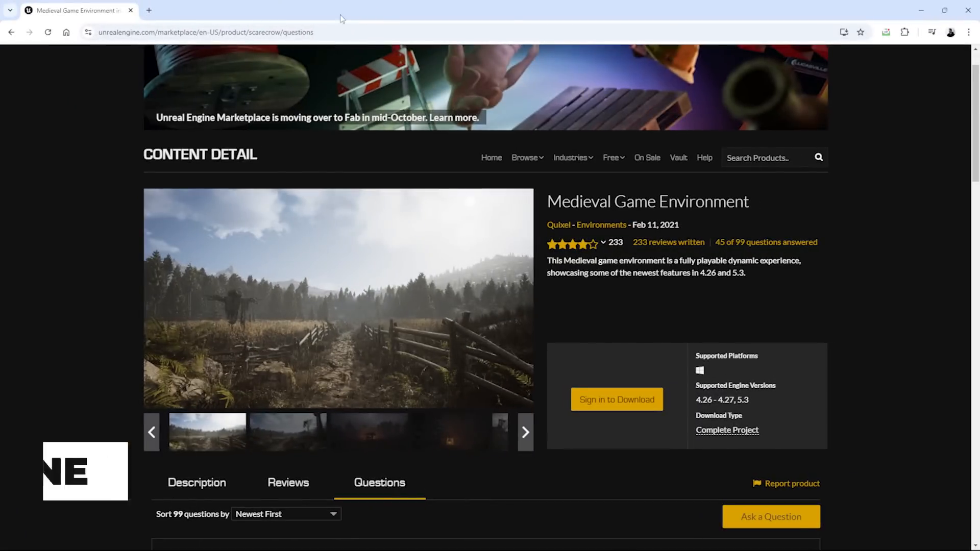
# Switch to the web browser and look through the gallery images of the Medieval Game Environment on the Unreal Engine Marketplace.
pyautogui.click(276, 435)
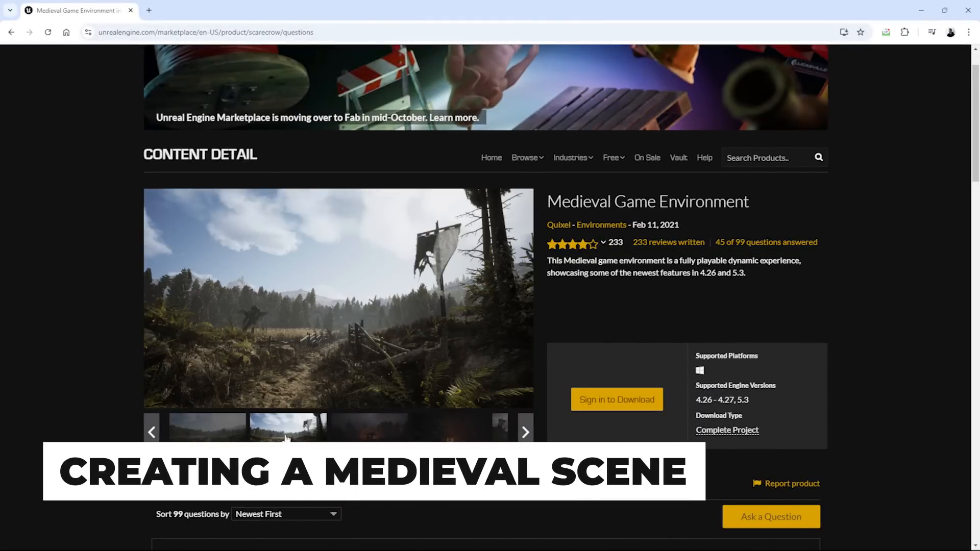
pyautogui.click(362, 438)
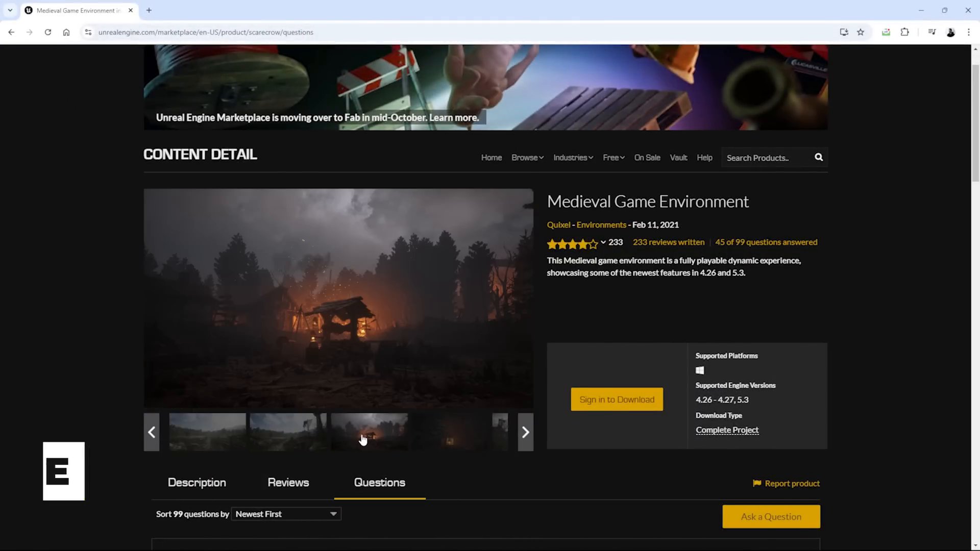
pyautogui.click(424, 447)
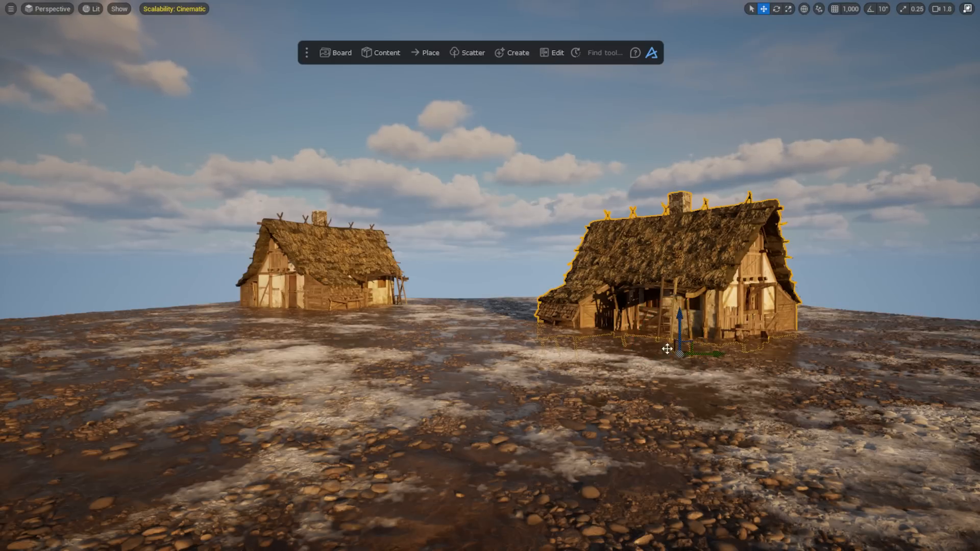
# Shift the nearer thatched cottage slightly toward the other one and create a cinematic camera with a 2.35:1 aspect ratio.
pyautogui.moveTo(667, 348); pyautogui.dragTo(658, 343)
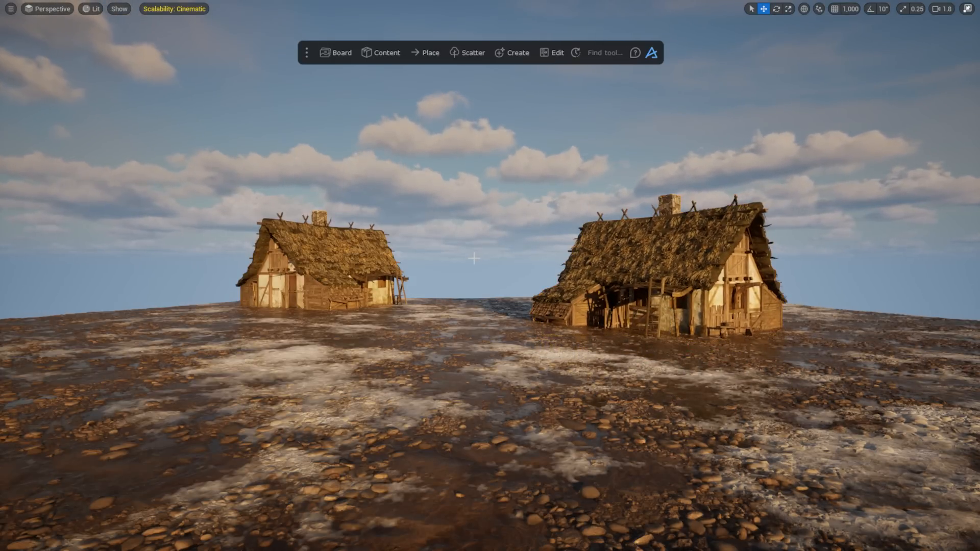
pyautogui.click(506, 55)
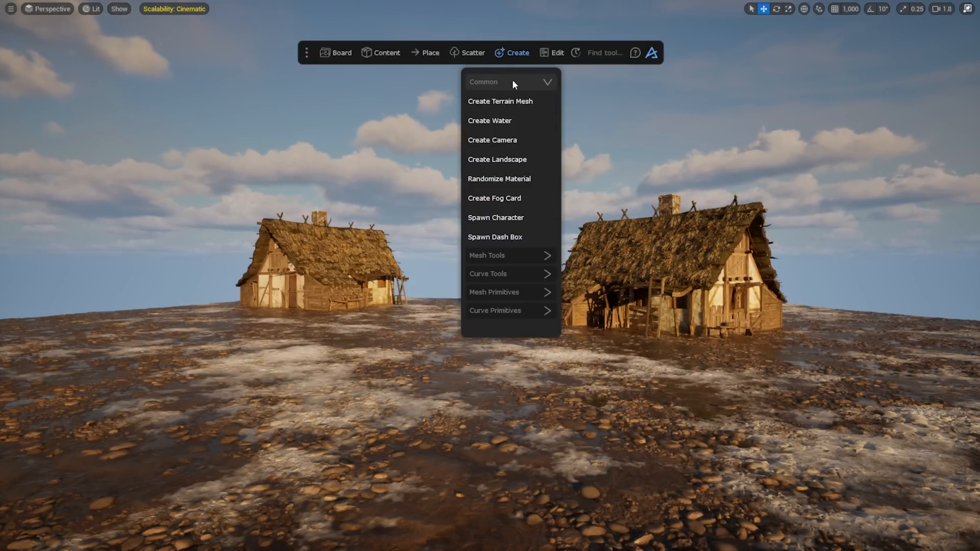
pyautogui.click(512, 140)
pyautogui.click(905, 261)
pyautogui.click(895, 70)
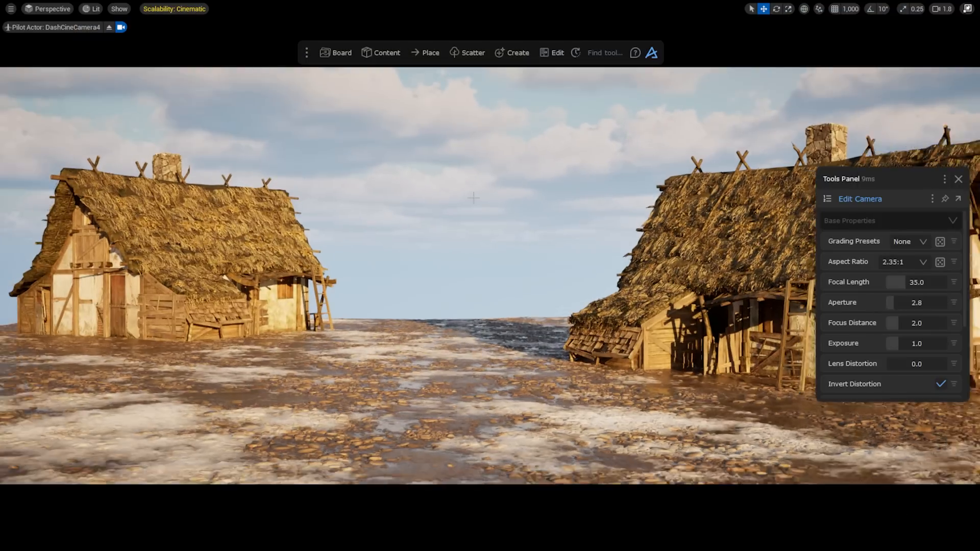
# Set the camera's Focal Length to 28 and frame both cottages in the shot.
pyautogui.click(917, 282)
pyautogui.write('28')
pyautogui.press('Return')
pyautogui.moveTo(897, 185); pyautogui.dragTo(481, 136)
pyautogui.moveTo(583, 179); pyautogui.dragTo(583, 178, button='right')
pyautogui.click(725, 335)
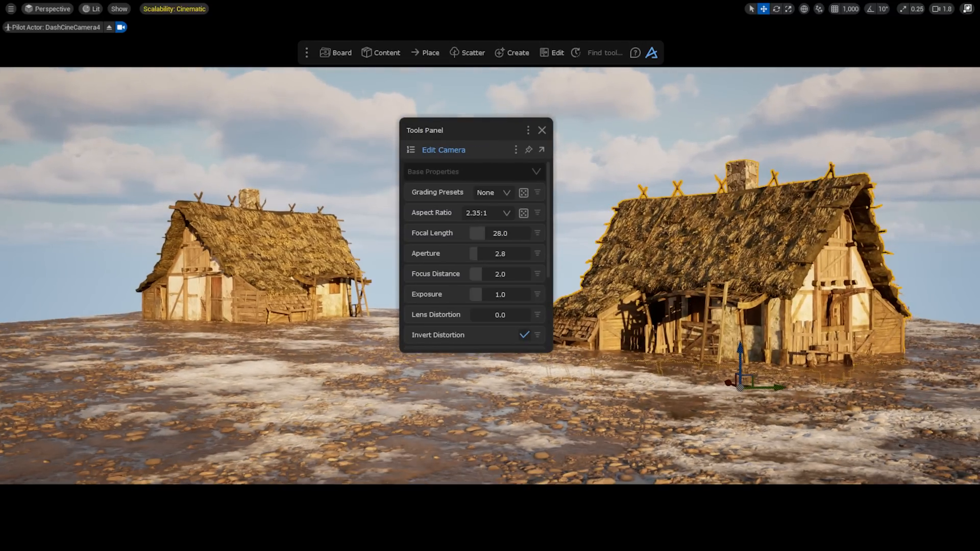
pyautogui.moveTo(479, 273); pyautogui.dragTo(474, 293)
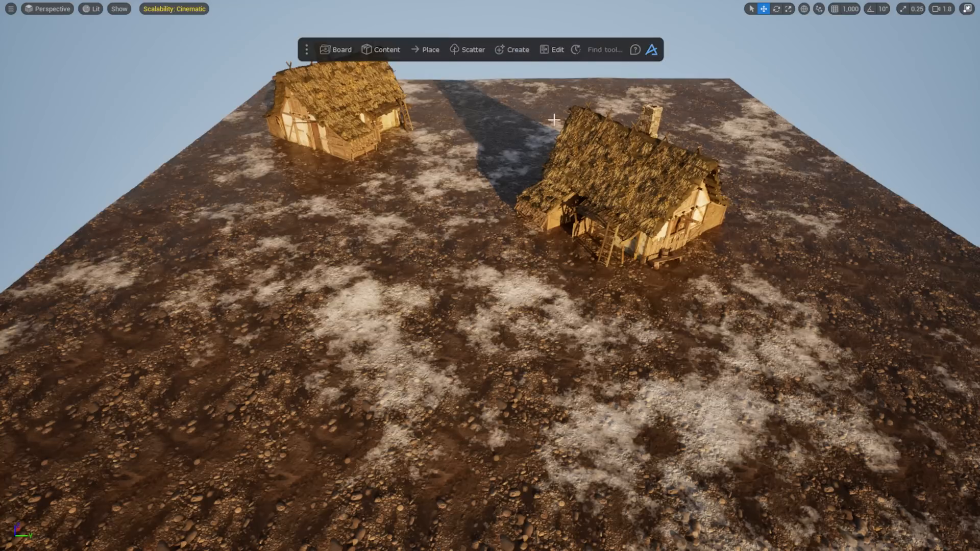
# Draw a winding curve on the terrain from the foreground, between the two cottages, to behind the nearer one.
pyautogui.click(512, 49)
pyautogui.click(525, 116)
pyautogui.click(508, 137)
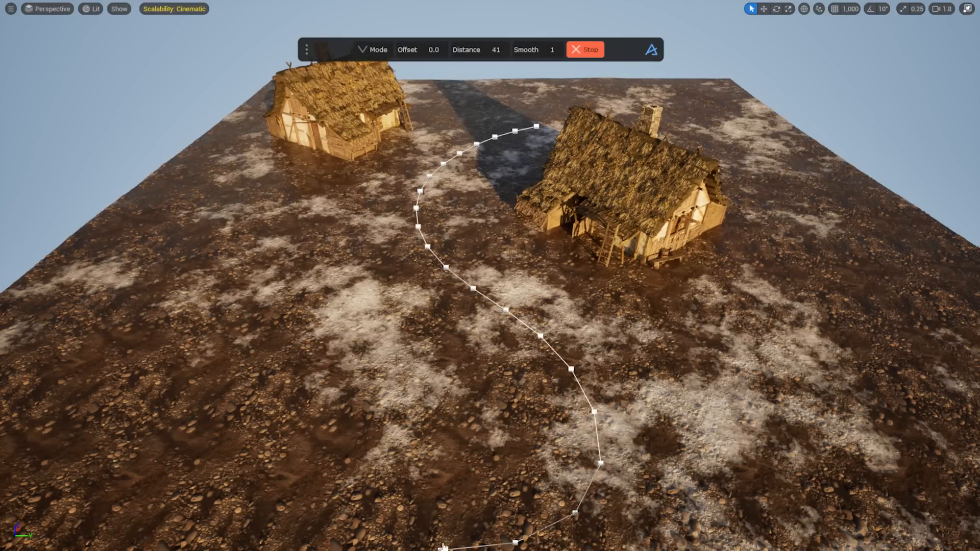
pyautogui.scroll(-2, 520, 332)
pyautogui.press('Escape')
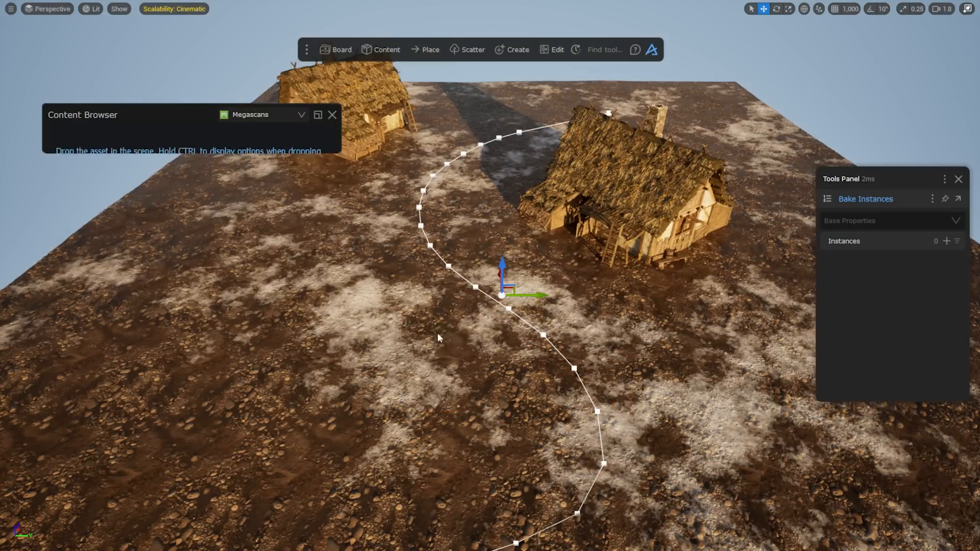
# Surface Scatter a Megascans debris asset over the terrain at scales 0.15 to 0.42, with the curve as its Proximity Mask object.
pyautogui.click(486, 244)
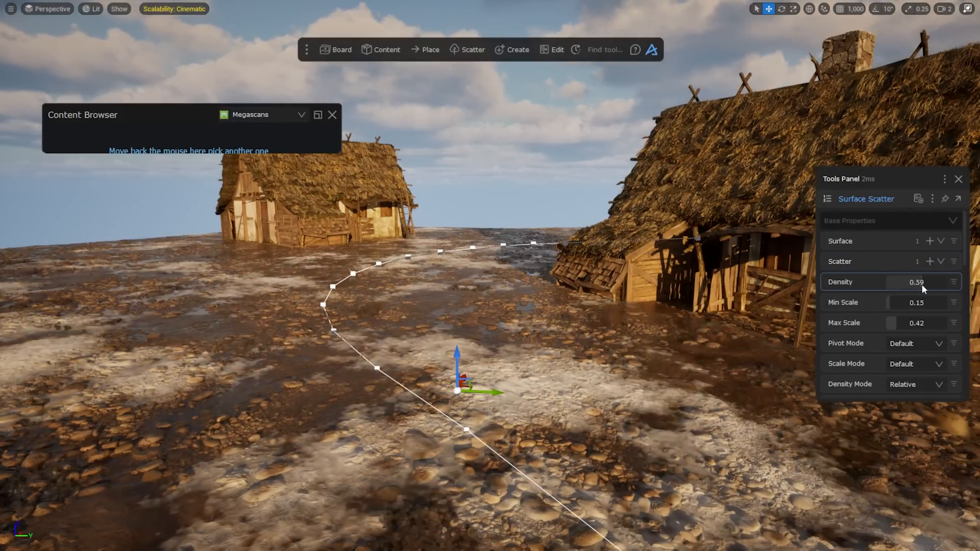
pyautogui.scroll(-10, 881, 306)
pyautogui.click(881, 307)
pyautogui.scroll(-2, 882, 307)
pyautogui.click(930, 270)
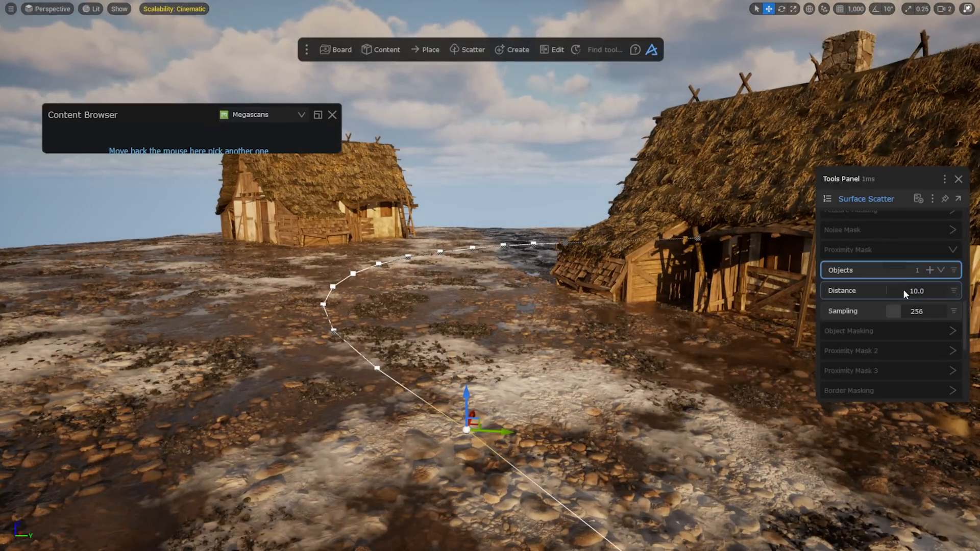
# Set the Proximity Mask distance to 558.33, add a second proximity mask at distance 200, and adjust the debris Sink.
pyautogui.moveTo(903, 291); pyautogui.dragTo(925, 291)
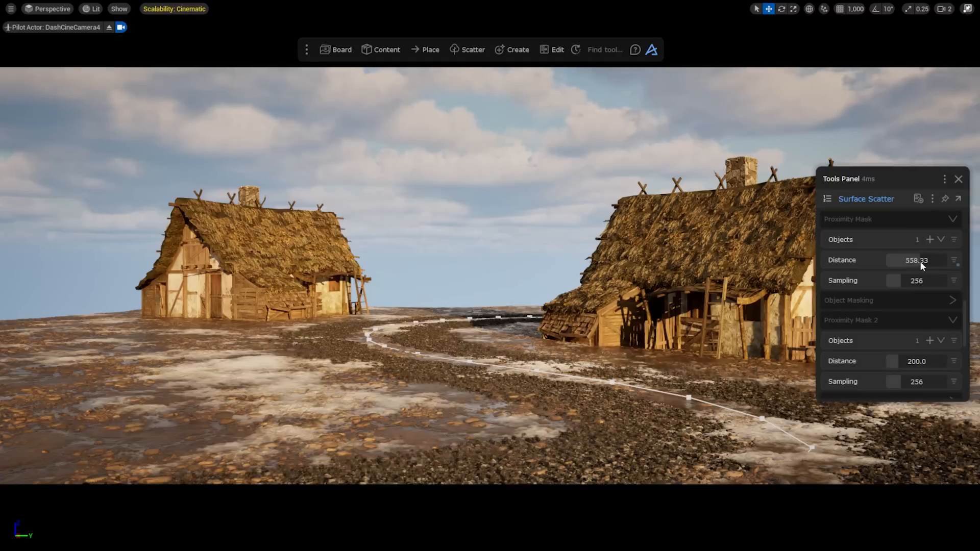
pyautogui.scroll(5, 911, 296)
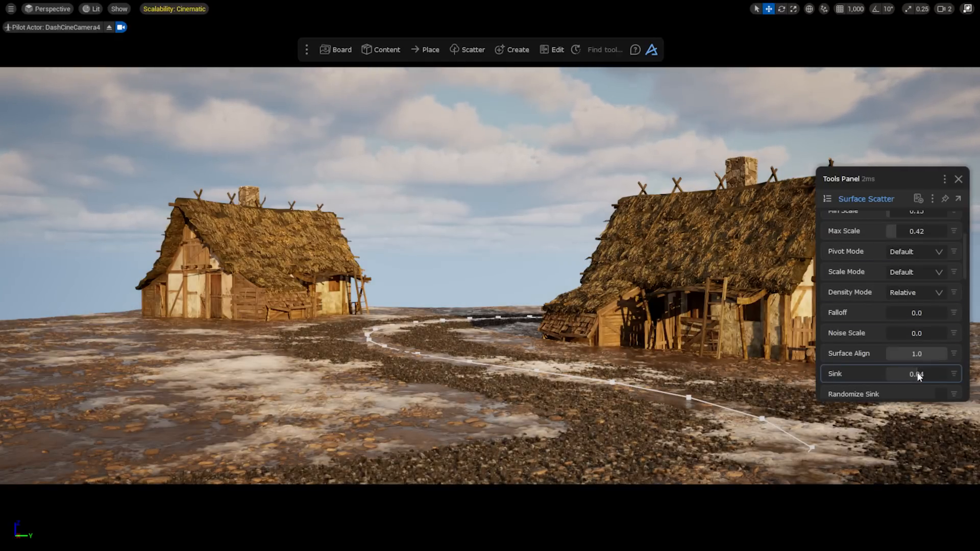
pyautogui.scroll(2, 908, 358)
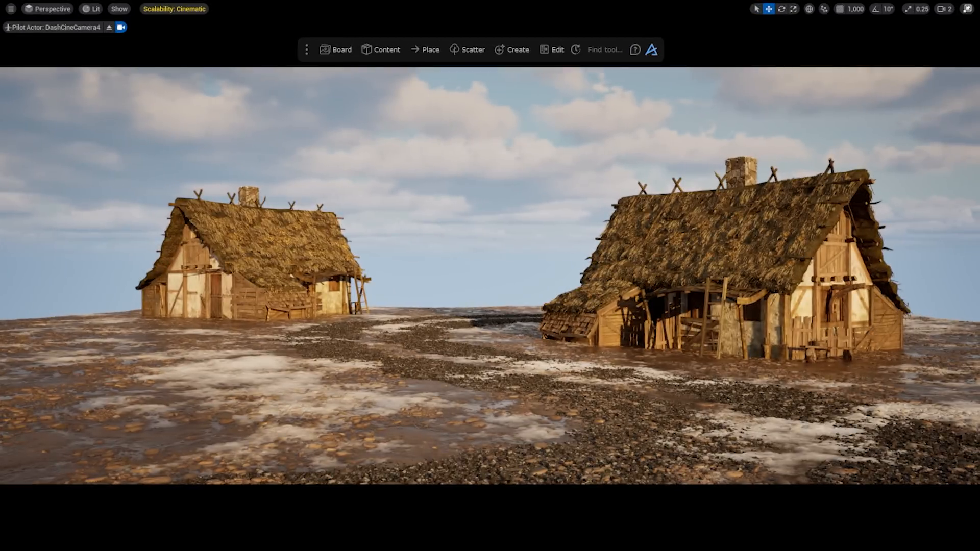
# Place the Megascans wooden fence pieces in a grid on the ground beside the path.
pyautogui.click(377, 50)
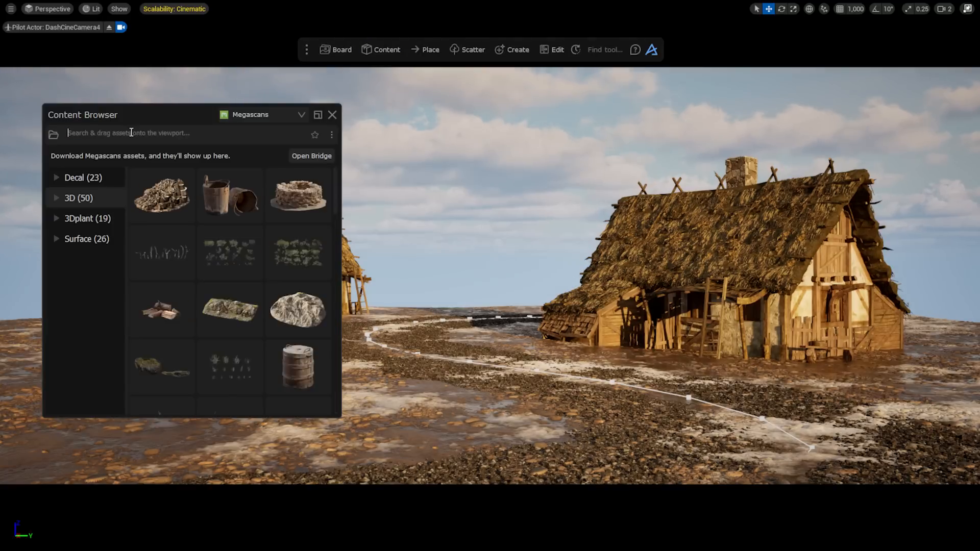
pyautogui.keyDown('ctrl'); pyautogui.moveTo(234, 307); pyautogui.dragTo(362, 401); pyautogui.keyUp('ctrl')
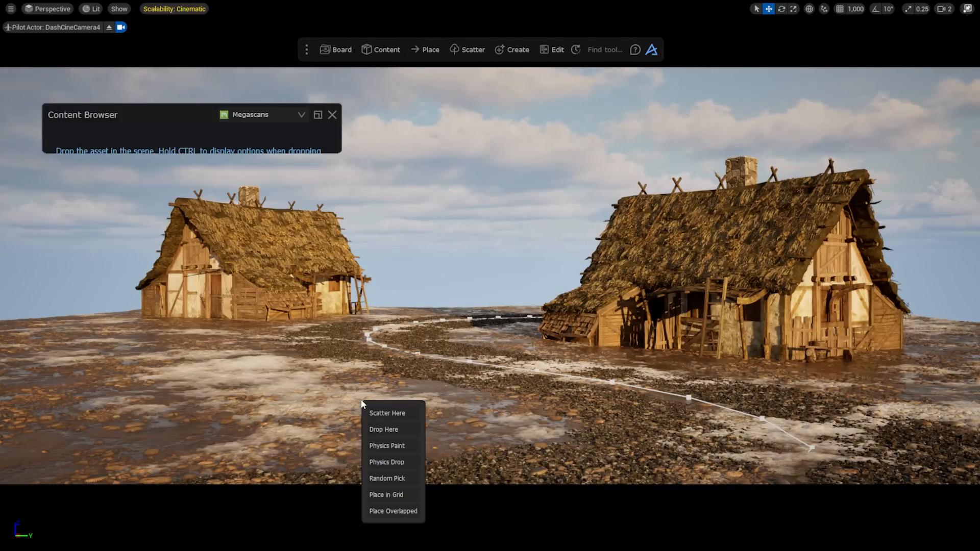
pyautogui.click(390, 494)
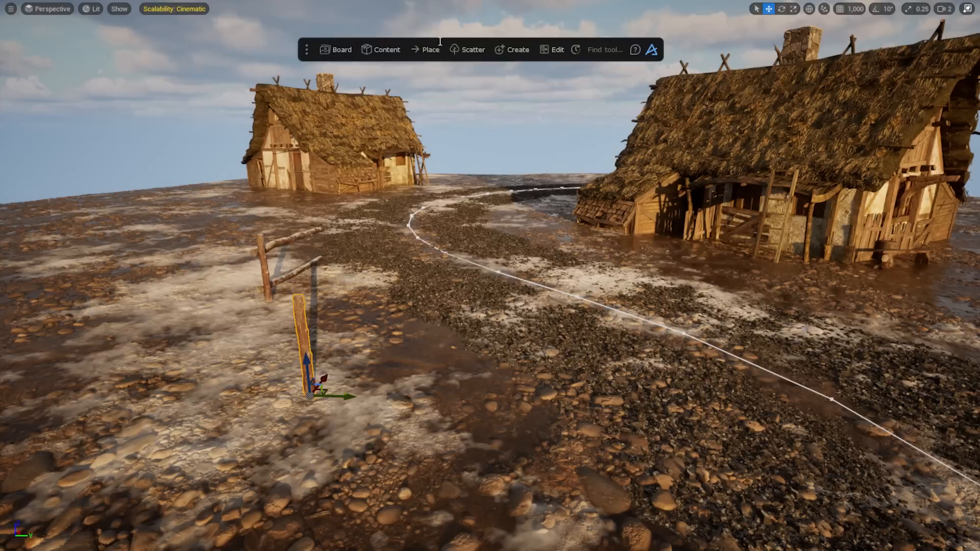
# Create a Path Scatter of the upright wooden post along the path curve.
pyautogui.click(467, 50)
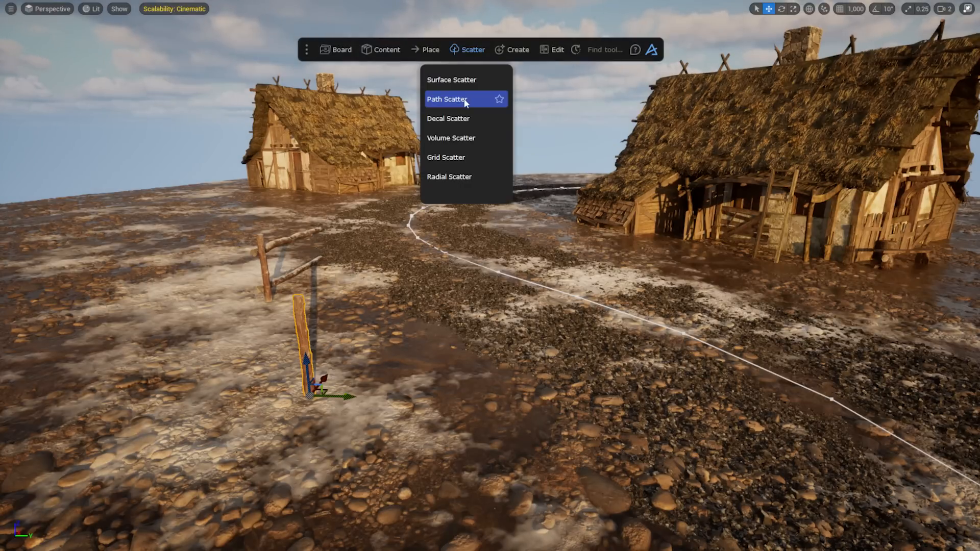
pyautogui.click(465, 99)
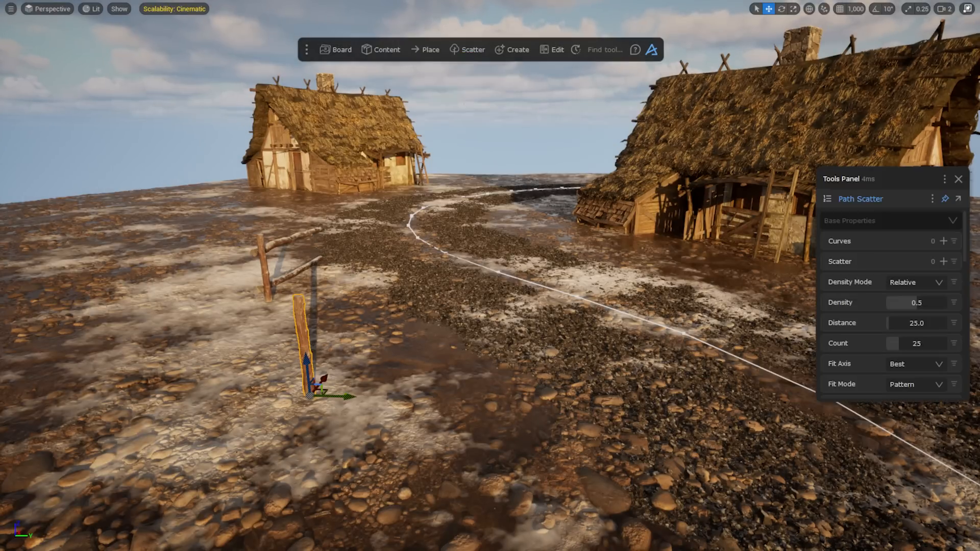
pyautogui.click(943, 262)
pyautogui.click(942, 241)
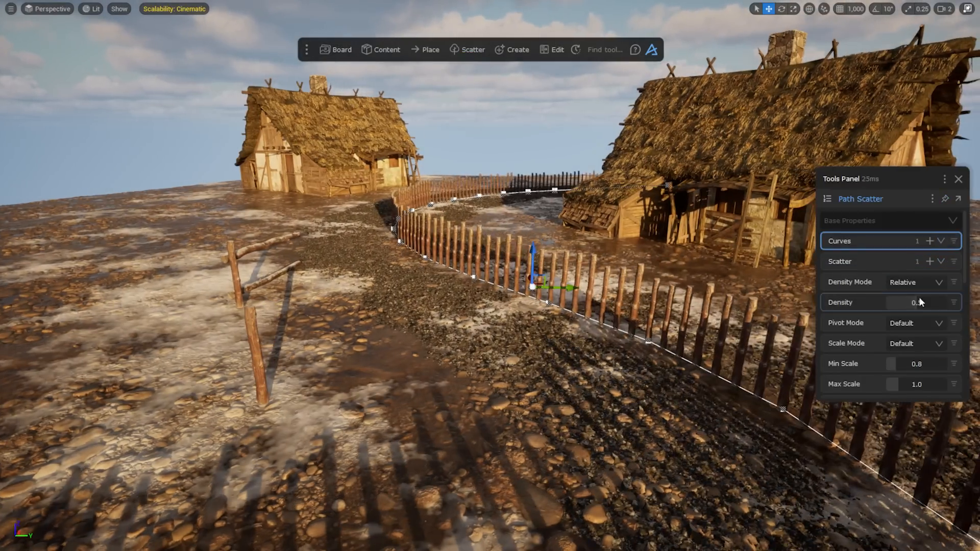
# Set the post Path Scatter to Count density mode with a count of 20 and offset the posts from the curve toward the path edges.
pyautogui.scroll(-2, 923, 271)
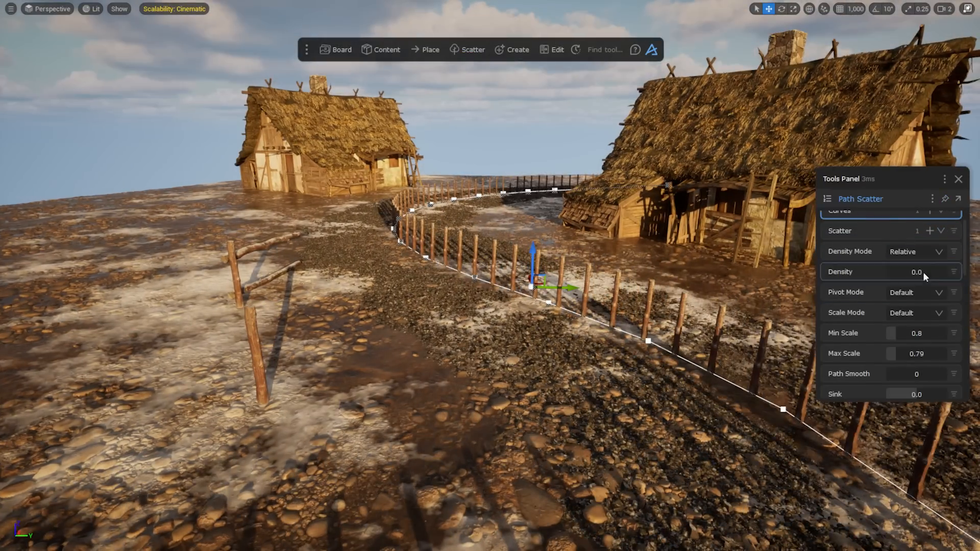
pyautogui.click(890, 320)
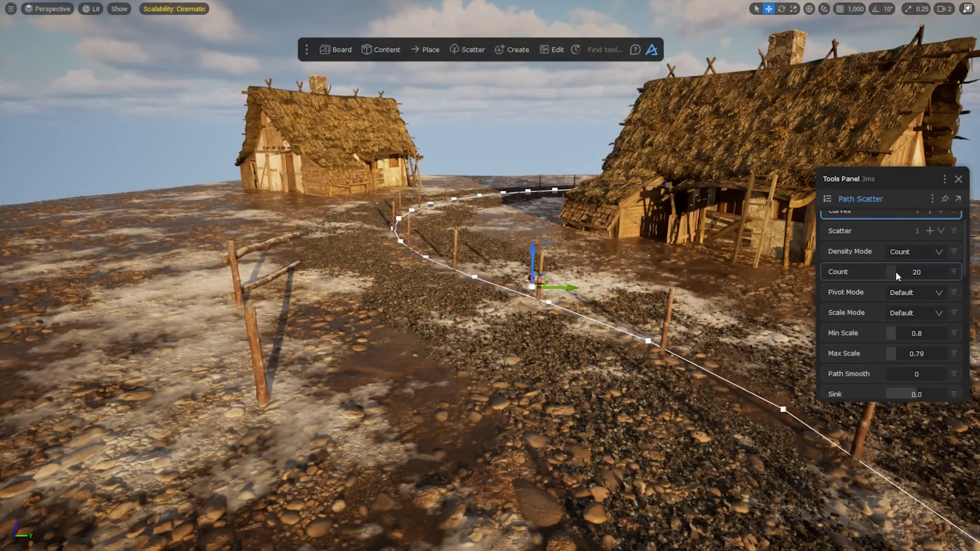
pyautogui.scroll(-5, 893, 278)
pyautogui.moveTo(917, 331); pyautogui.dragTo(927, 331)
pyautogui.scroll(5, 926, 331)
# Set the scattered posts' Min Scale to 1.0 and adjust their Spin Axis and Random Spin.
pyautogui.click(914, 333)
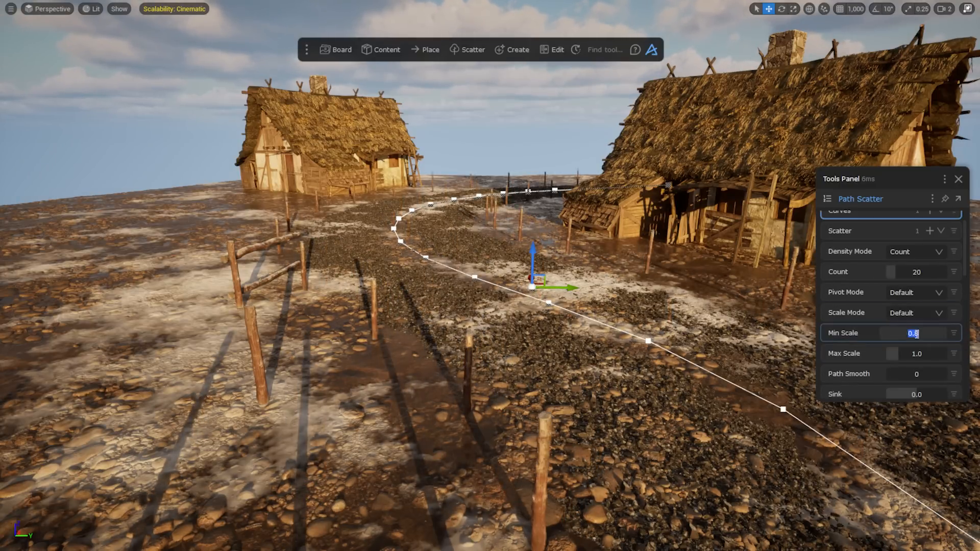
pyautogui.scroll(-3, 911, 335)
pyautogui.click(906, 374)
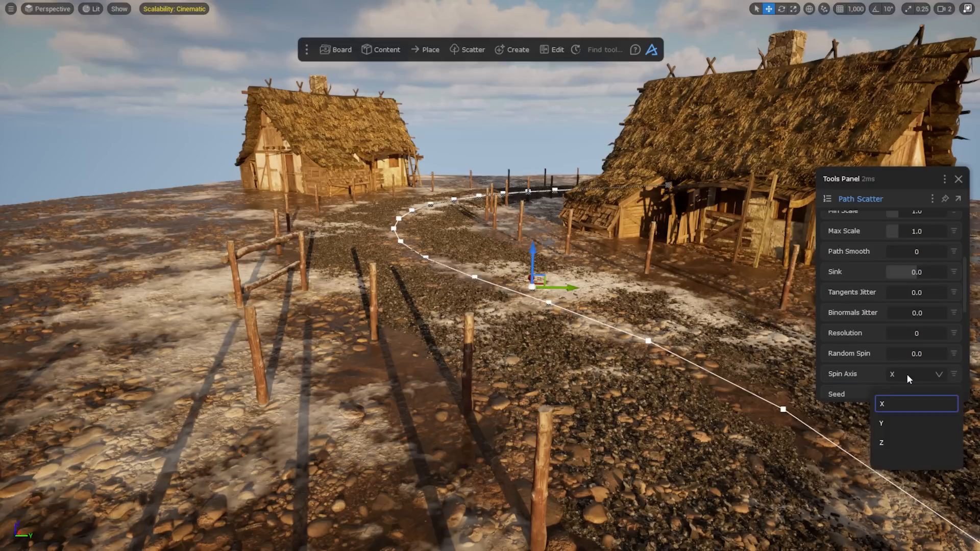
pyautogui.click(913, 371)
pyautogui.click(921, 368)
pyautogui.click(909, 405)
pyautogui.moveTo(913, 354); pyautogui.dragTo(888, 350)
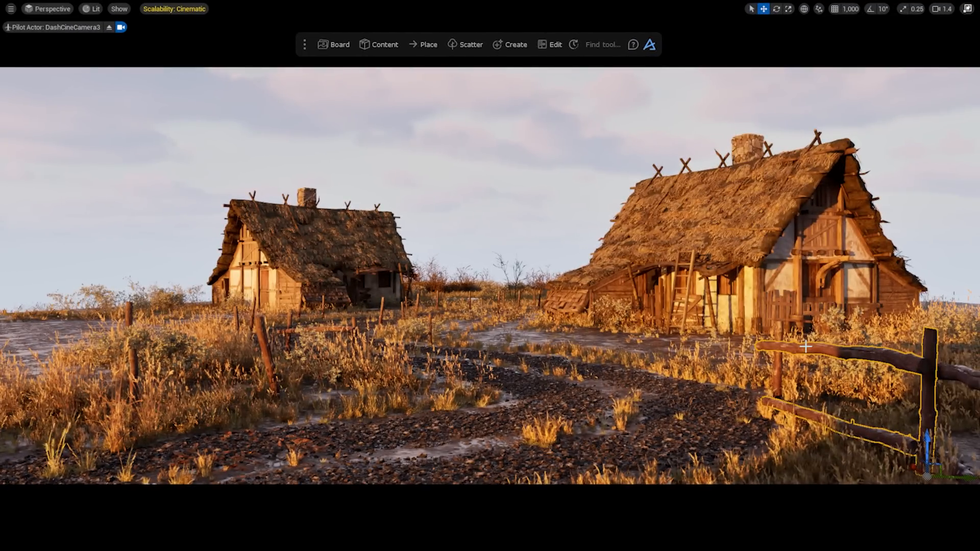
# Edit the material of the selected wooden fence in the foreground and adjust its Snow amount.
pyautogui.click(552, 45)
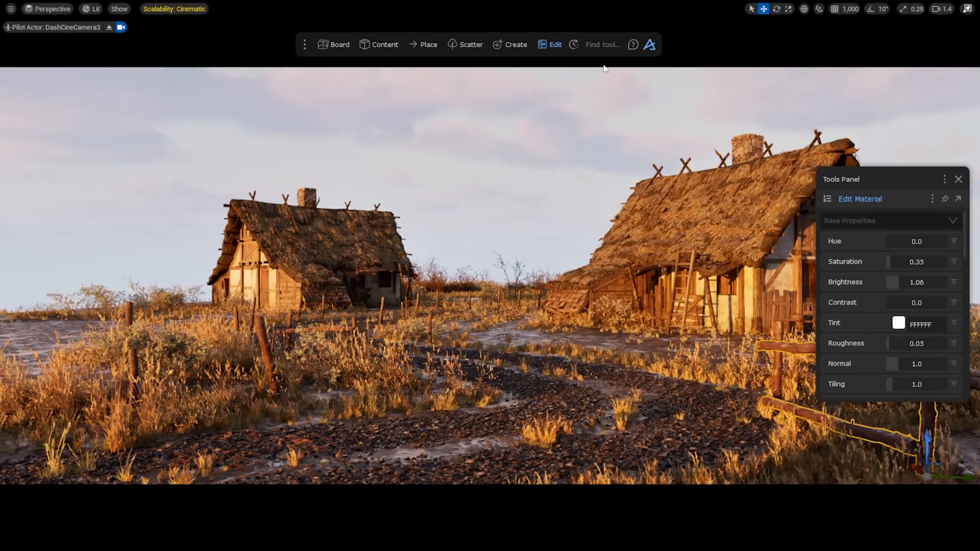
pyautogui.click(828, 199)
pyautogui.click(828, 250)
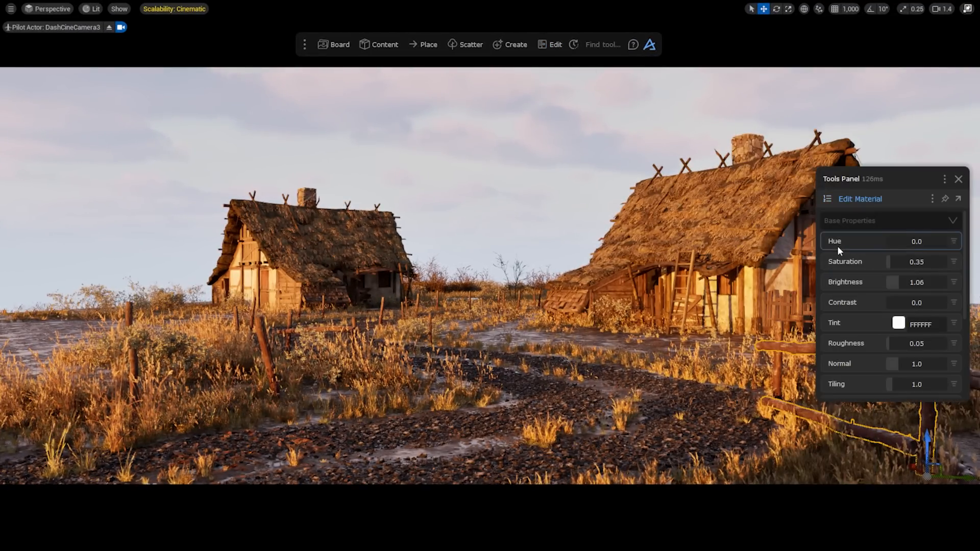
pyautogui.scroll(-4, 837, 246)
pyautogui.click(845, 328)
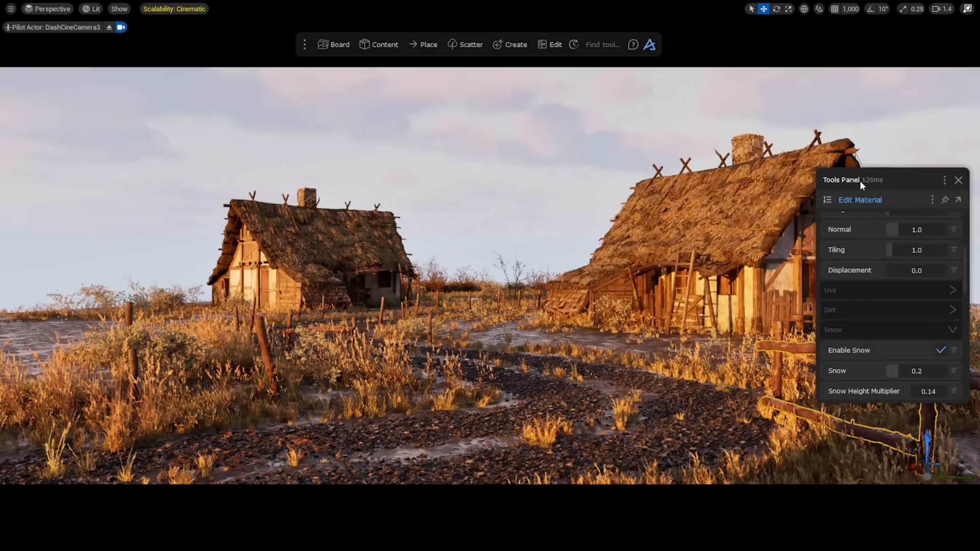
pyautogui.moveTo(859, 179); pyautogui.dragTo(483, 138)
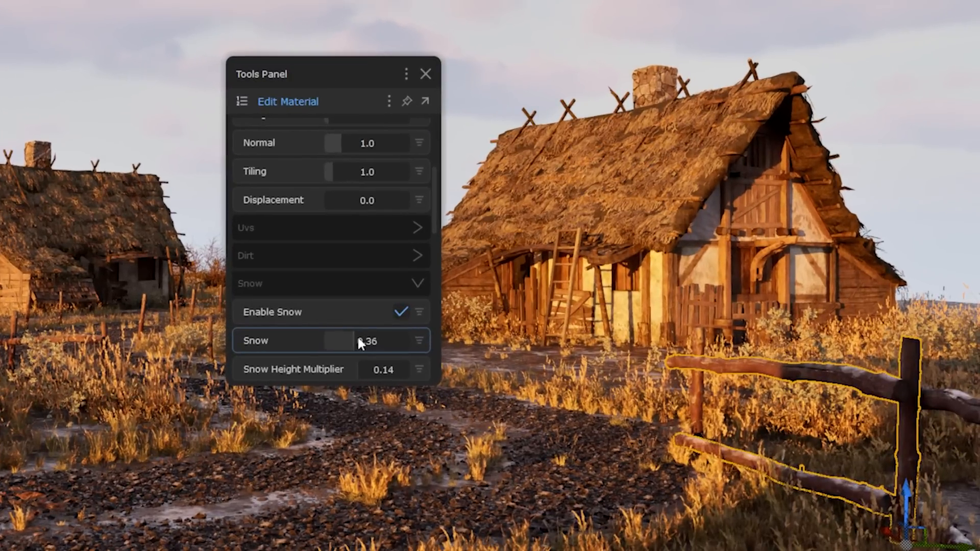
pyautogui.click(537, 331)
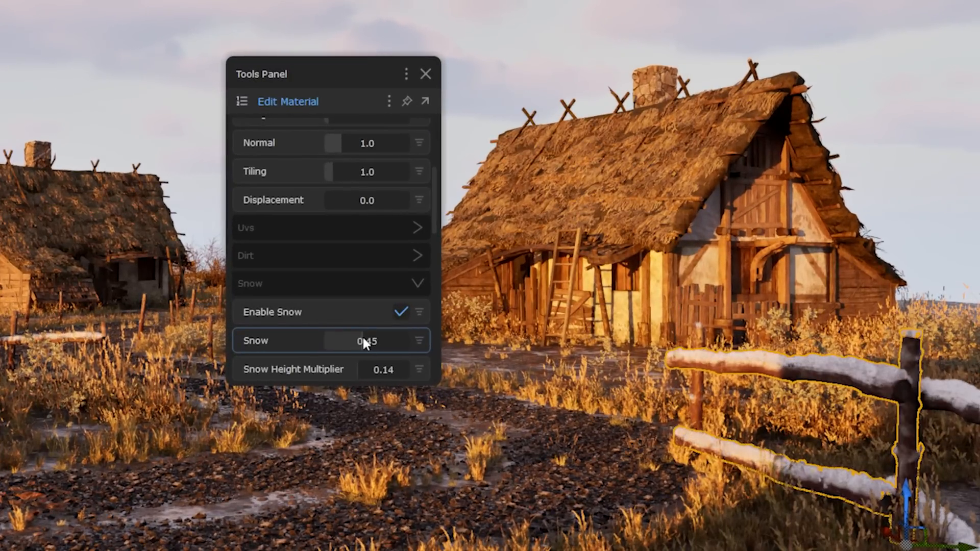
pyautogui.moveTo(363, 339); pyautogui.dragTo(349, 340)
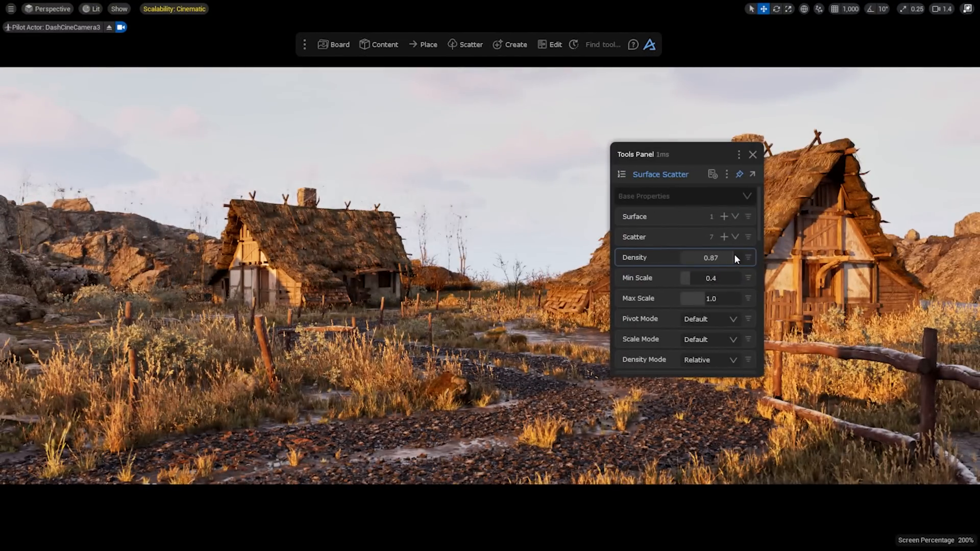
# Set the Surface Scatter Density of the background trees behind the far cottage to 0.93.
pyautogui.moveTo(742, 252); pyautogui.dragTo(737, 243)
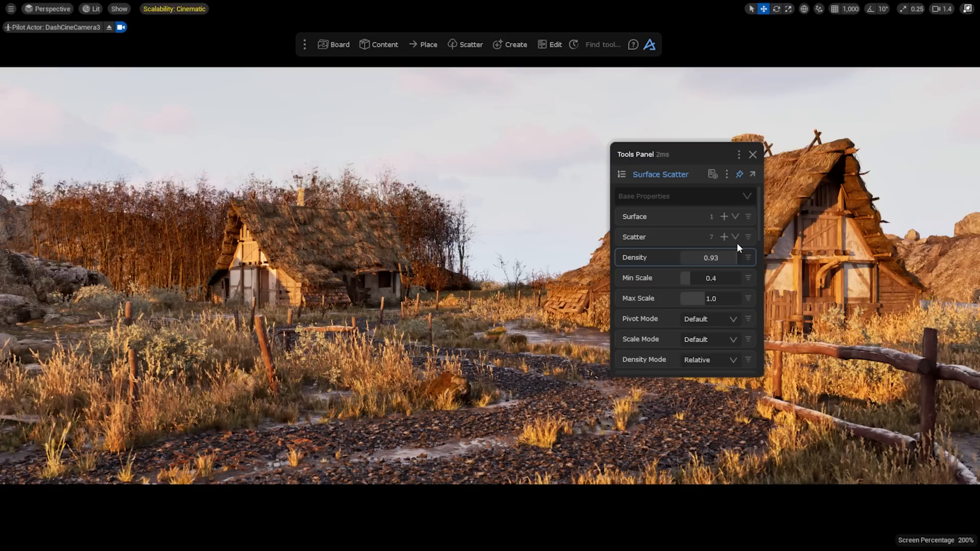
pyautogui.click(752, 155)
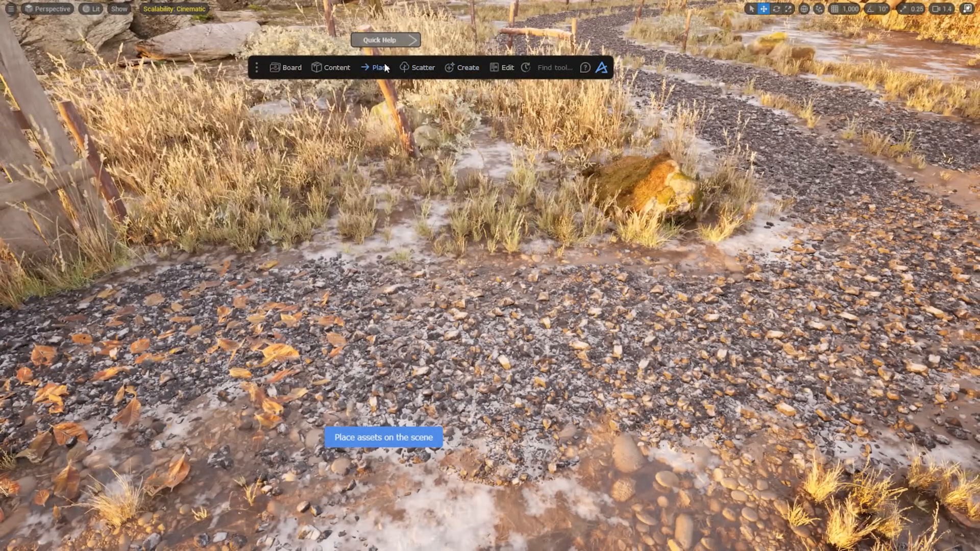
# Start Physics Paint and duplicate the firewood logs with physics simulation into a scattered pile on the ground near the bench.
pyautogui.click(383, 64)
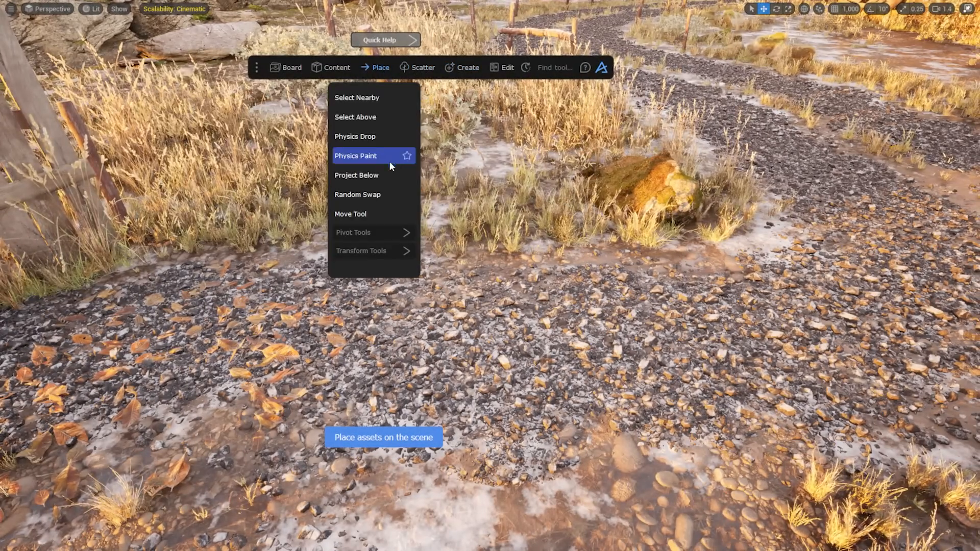
pyautogui.click(386, 160)
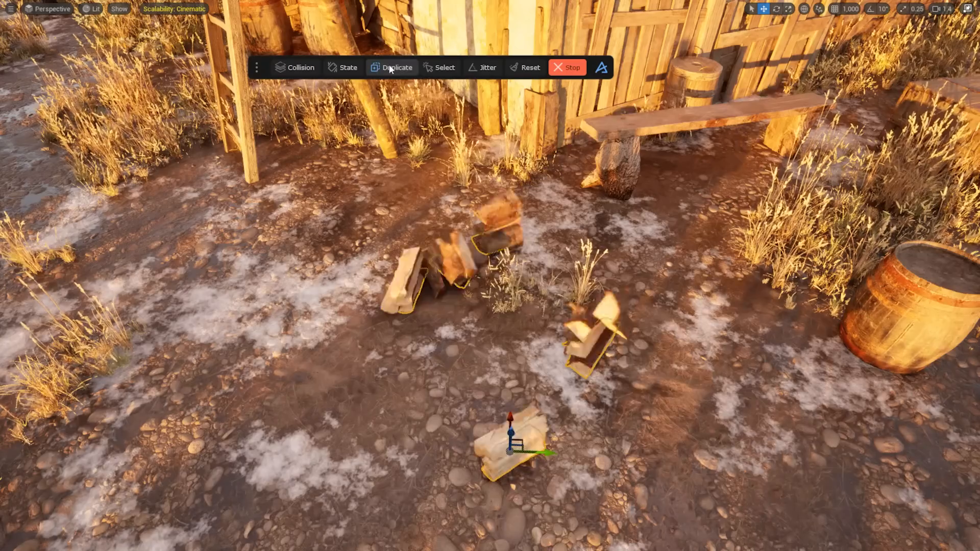
pyautogui.click(397, 67)
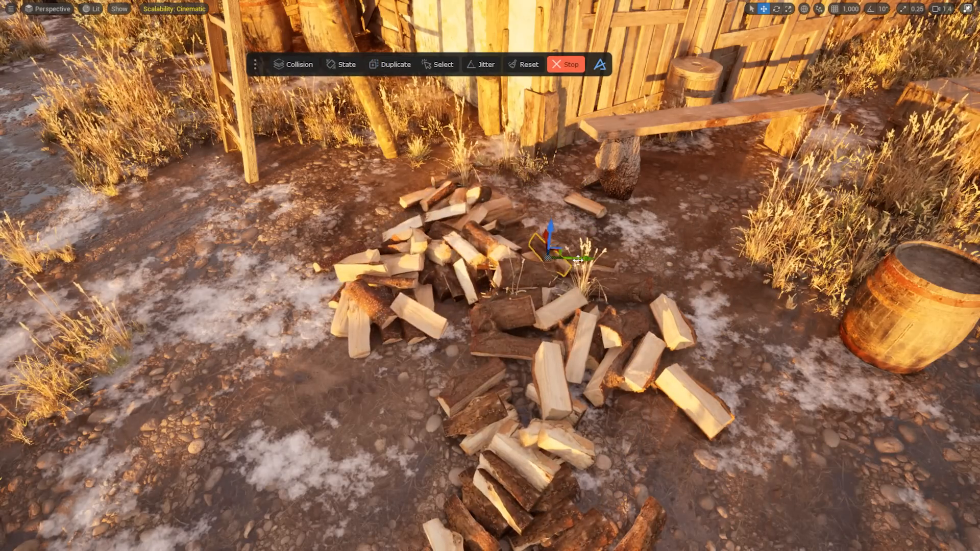
pyautogui.moveTo(429, 203); pyautogui.dragTo(686, 375)
pyautogui.click(400, 66)
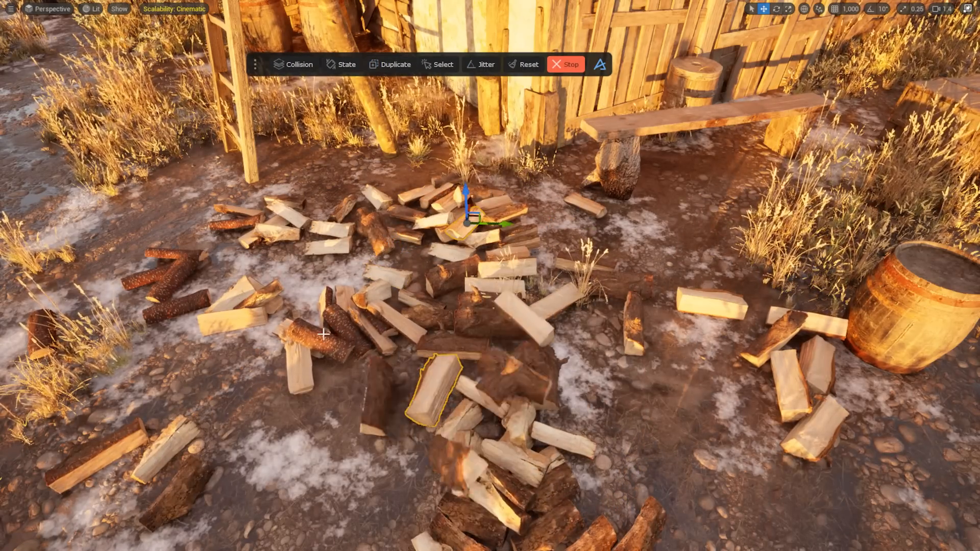
pyautogui.press('e')
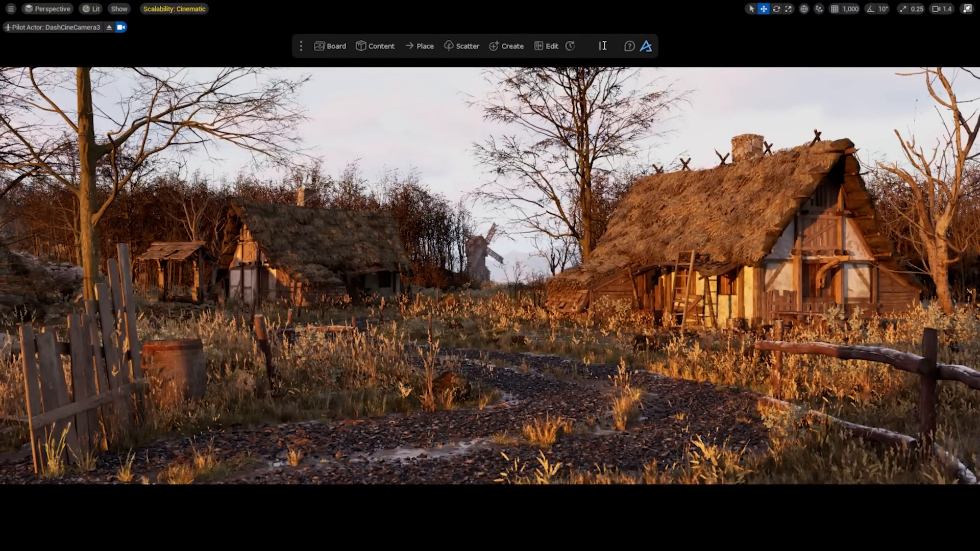
# Create a Fog Card by the windmill with Cloud Brightness 0.37, Wind Direction 147 and Cloud Density 0.58.
pyautogui.click(602, 46)
pyautogui.write('fog')
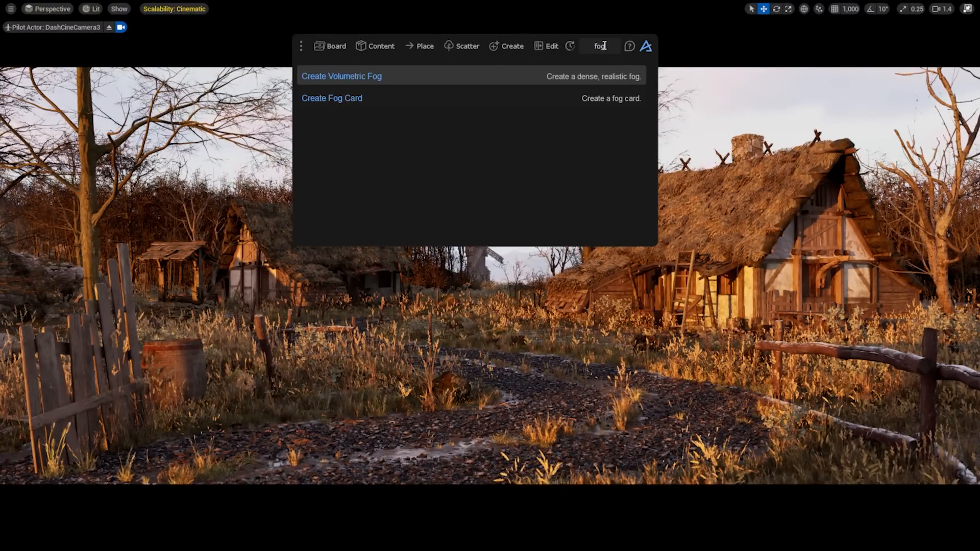
pyautogui.click(427, 95)
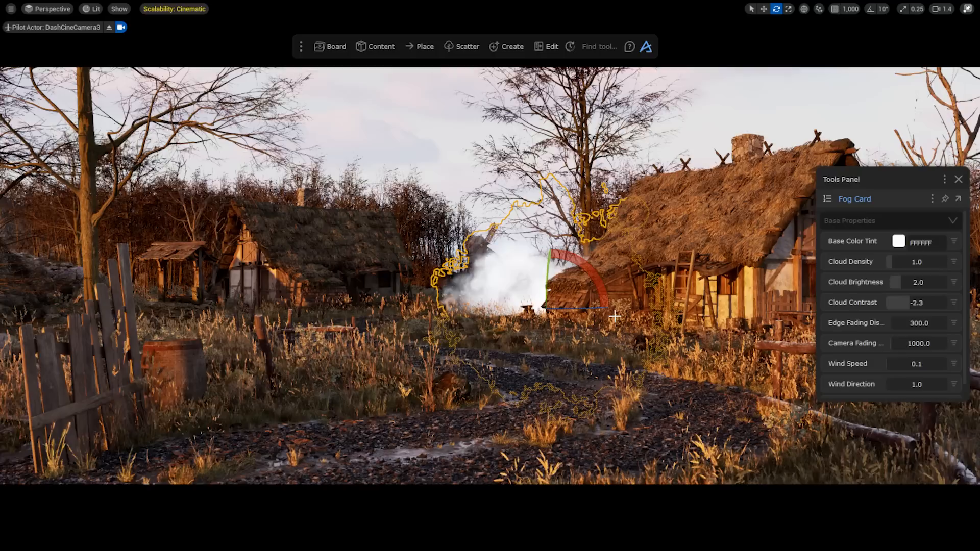
pyautogui.moveTo(906, 284); pyautogui.dragTo(894, 280)
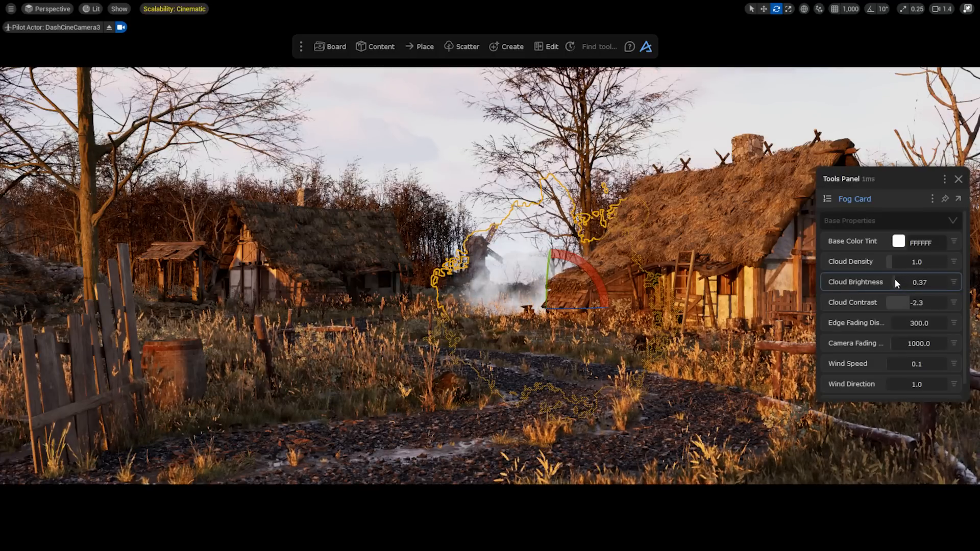
pyautogui.moveTo(894, 385); pyautogui.dragTo(912, 383)
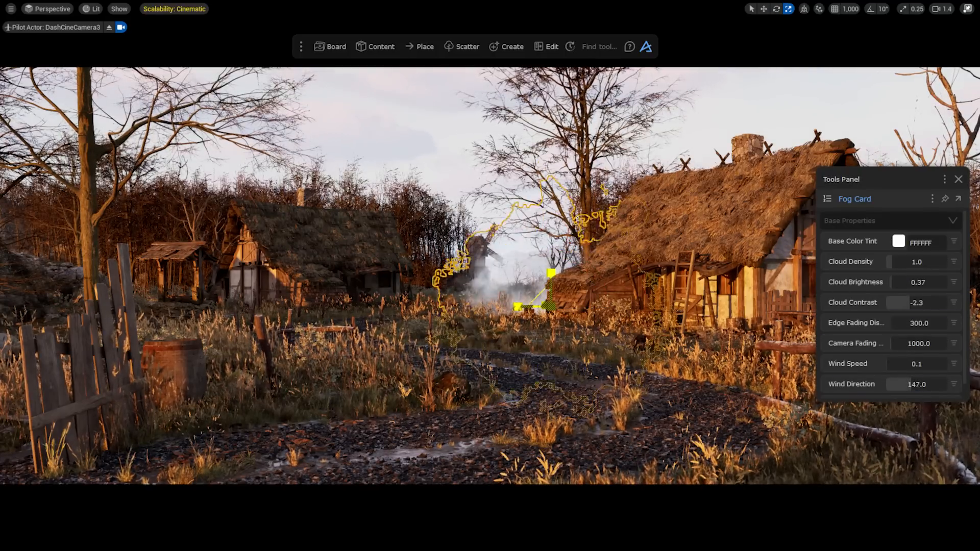
pyautogui.moveTo(892, 262); pyautogui.dragTo(876, 262)
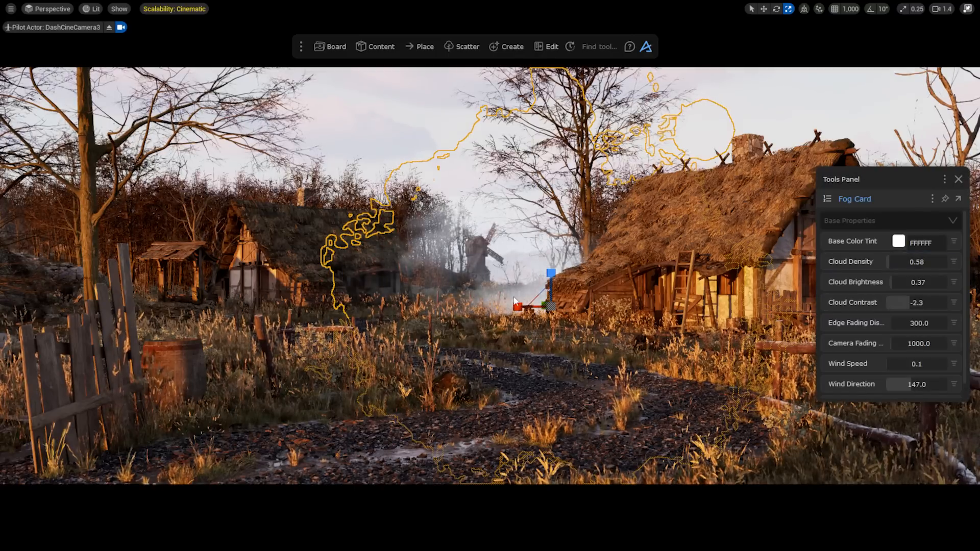
# Position further fog cards around the well and beside the large cottage.
pyautogui.moveTo(583, 308); pyautogui.dragTo(225, 278)
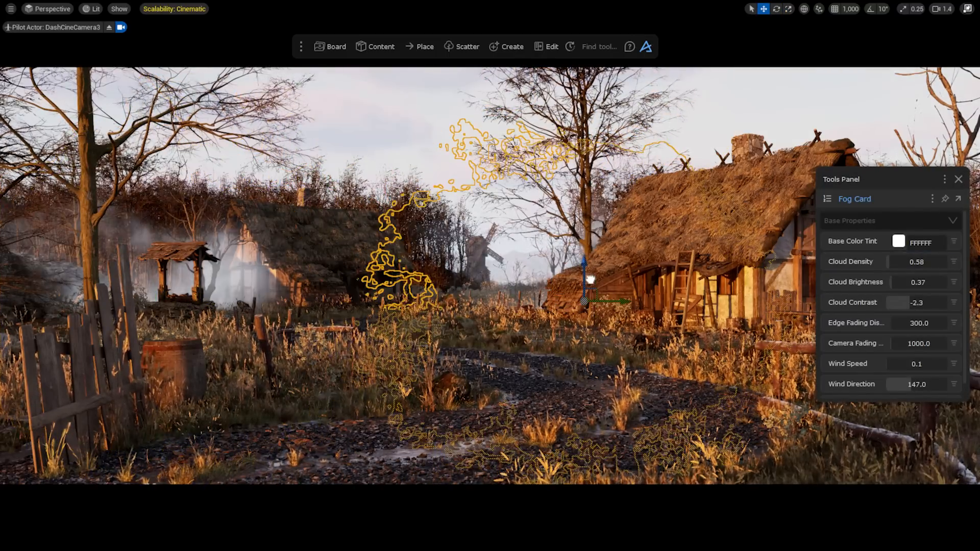
pyautogui.moveTo(591, 279); pyautogui.dragTo(586, 284)
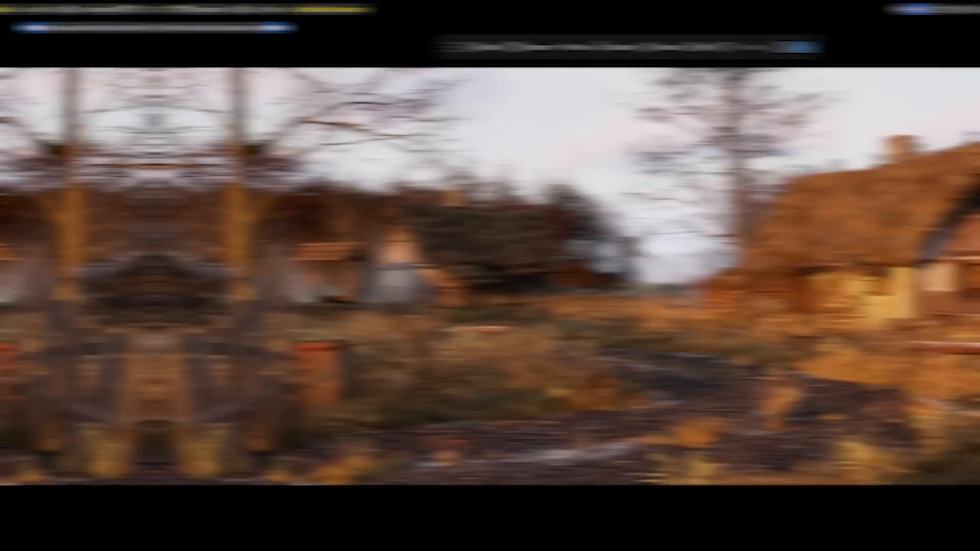
# Edit the camera with Lens Distortion 0.21, Bloom 2.33 and Vignette 0.62, and adjust its Film Grain.
pyautogui.click(827, 200)
pyautogui.click(816, 245)
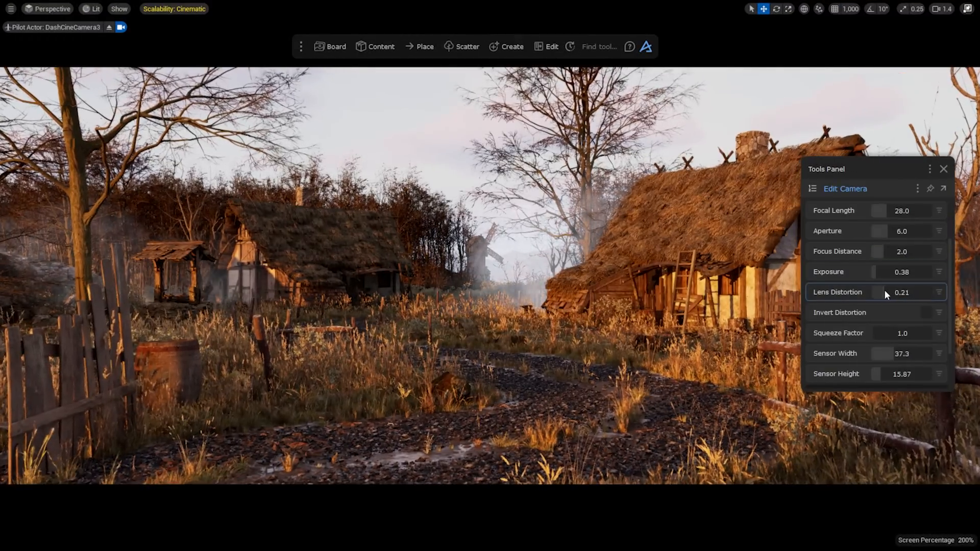
pyautogui.scroll(-3, 833, 341)
pyautogui.scroll(-2, 834, 341)
pyautogui.click(885, 297)
pyautogui.click(909, 311)
pyautogui.click(900, 334)
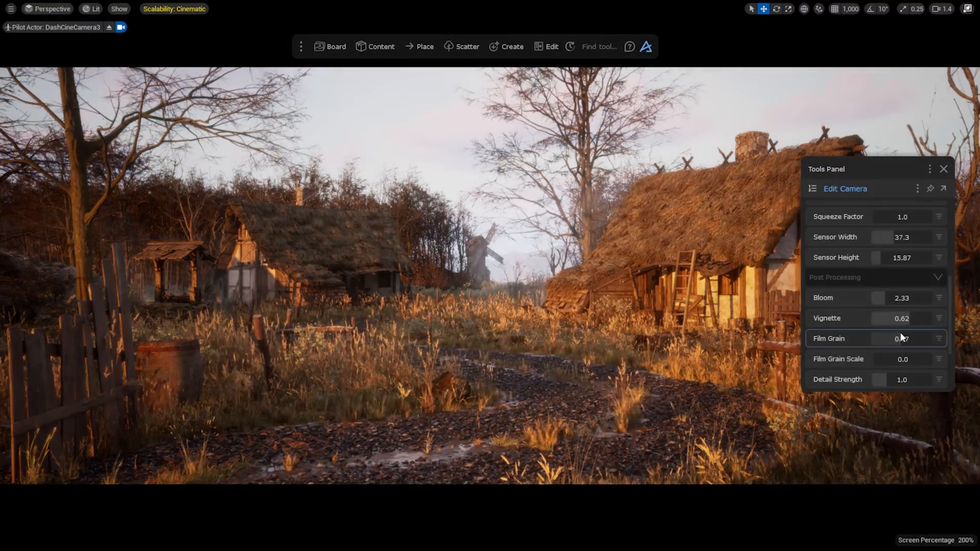
# Set the camera's Sharpen to 0.5 and Fringe to 0.42.
pyautogui.scroll(-2, 883, 358)
pyautogui.click(876, 357)
pyautogui.click(867, 379)
pyautogui.scroll(-3, 872, 327)
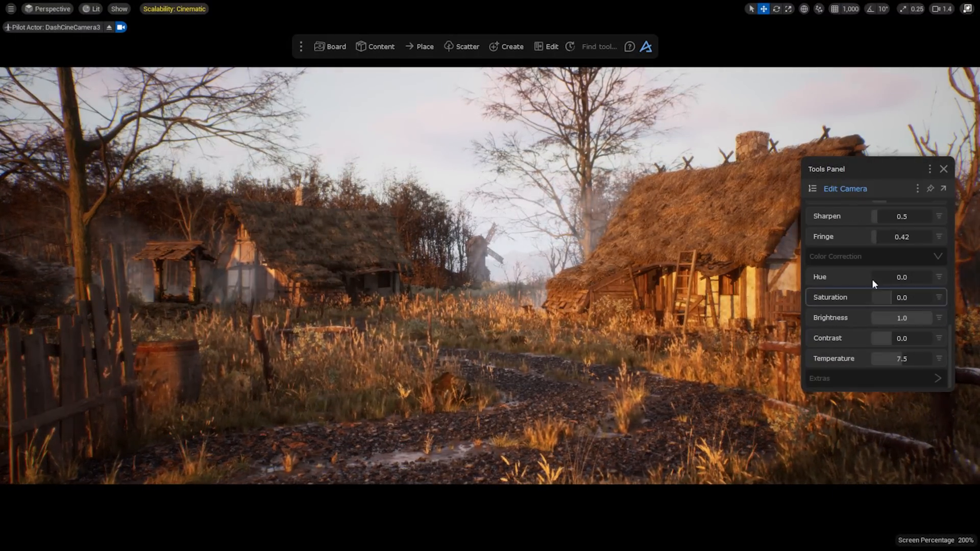
# Color-correct the camera with Temperature 8.5 and Hue 0.98, and raise the Contrast.
pyautogui.click(906, 358)
pyautogui.moveTo(927, 277); pyautogui.dragTo(930, 275)
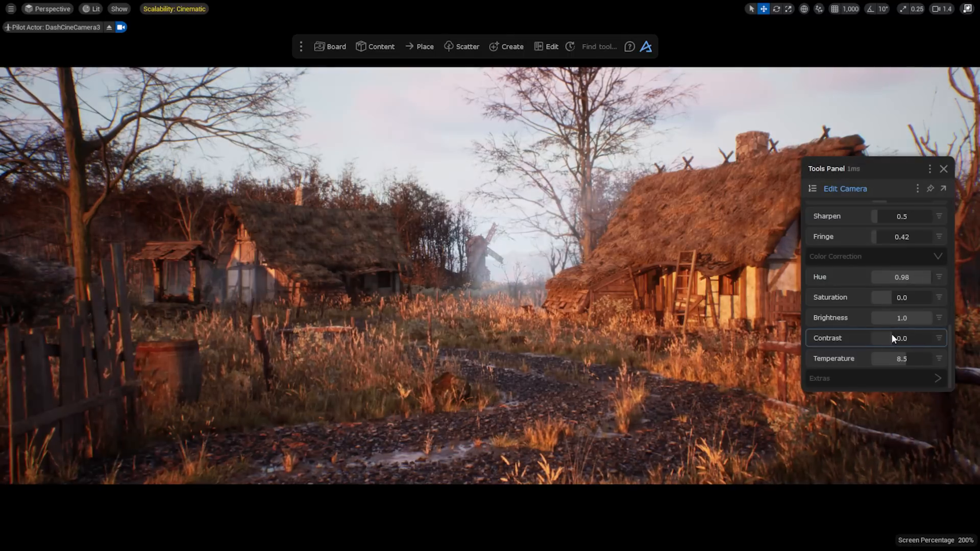
pyautogui.moveTo(892, 339); pyautogui.dragTo(916, 339)
pyautogui.click(943, 169)
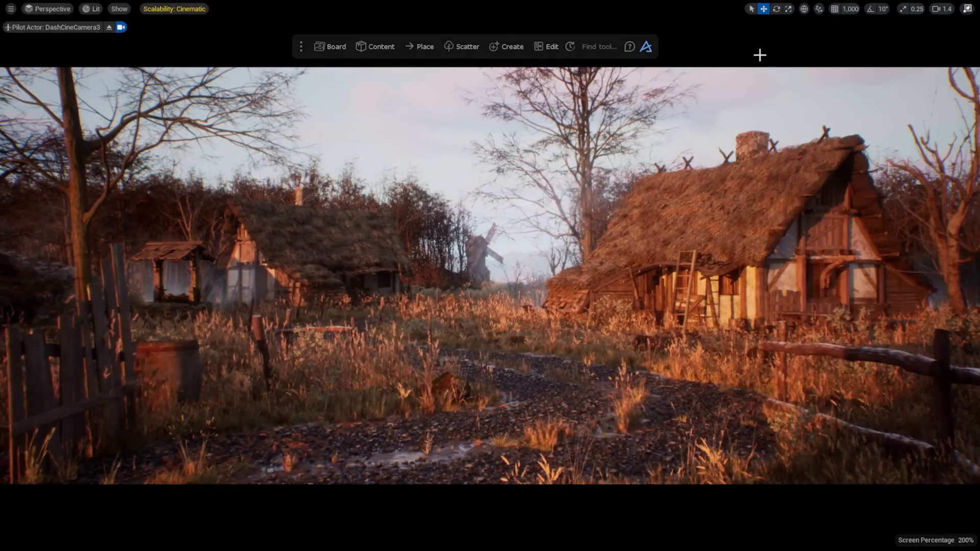